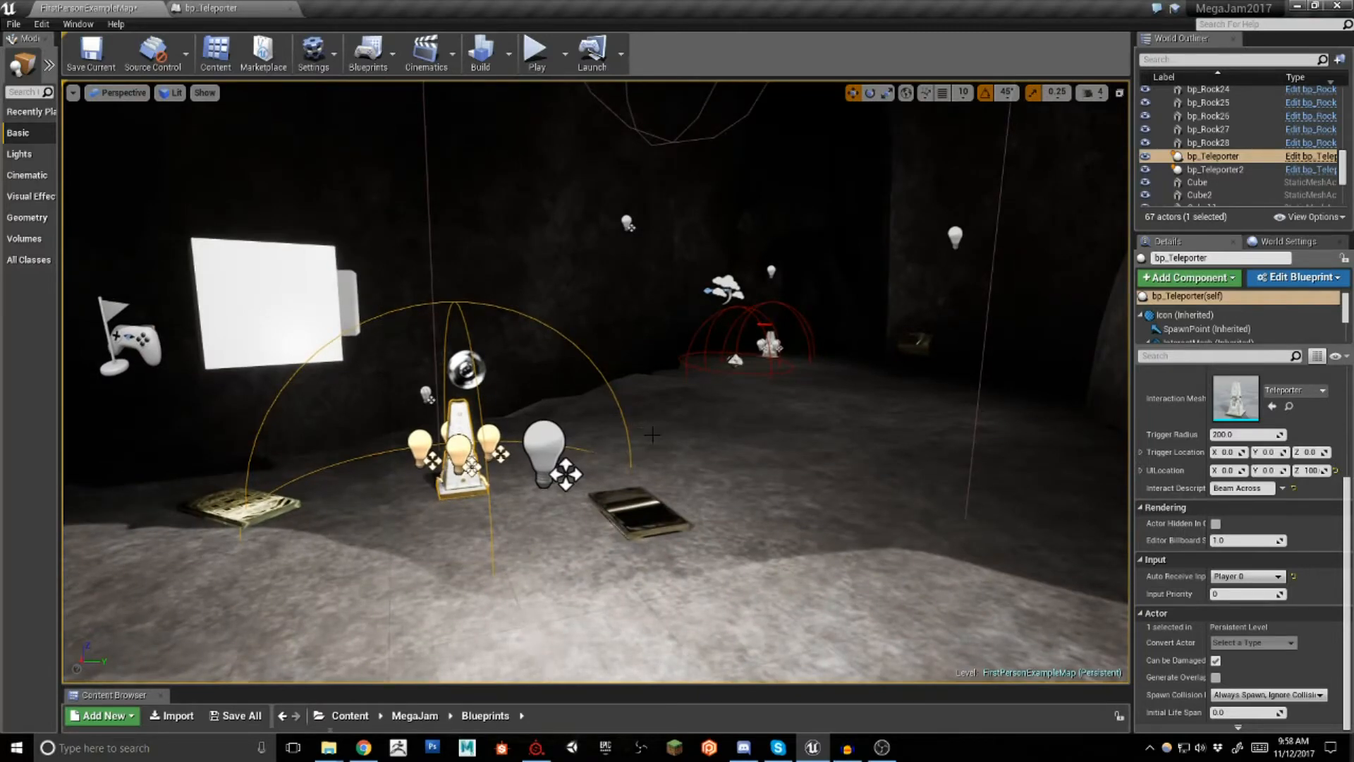
Examine the two teleporter pillars and the surrounding floor plates in the cave level
mouse_move(641, 444)
right_down()
mouse_move(451, 437)
mouse_move(452, 324)
mouse_move(465, 352)
mouse_move(452, 374)
mouse_move(455, 479)
mouse_move(641, 443)
right_up()
key(d)
key(s)
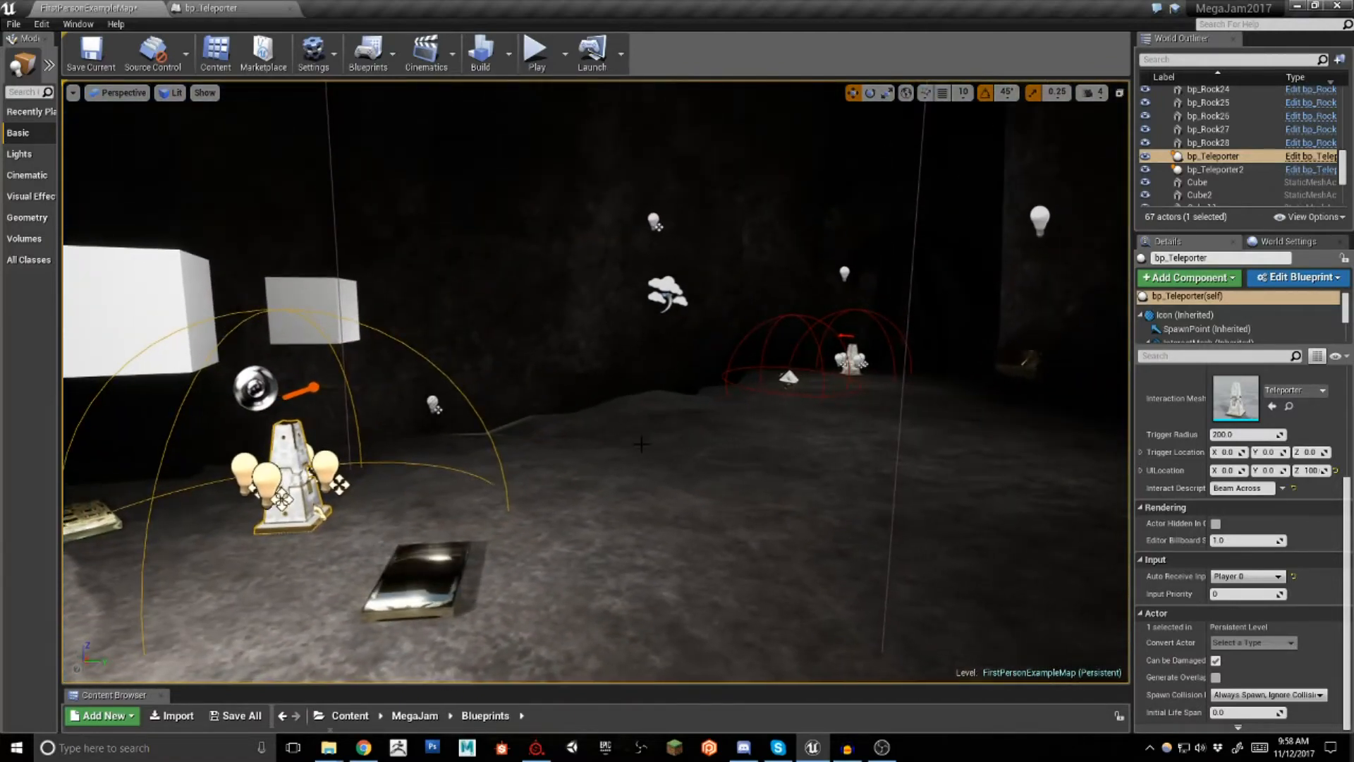
right_drag(641, 443, 598, 447)
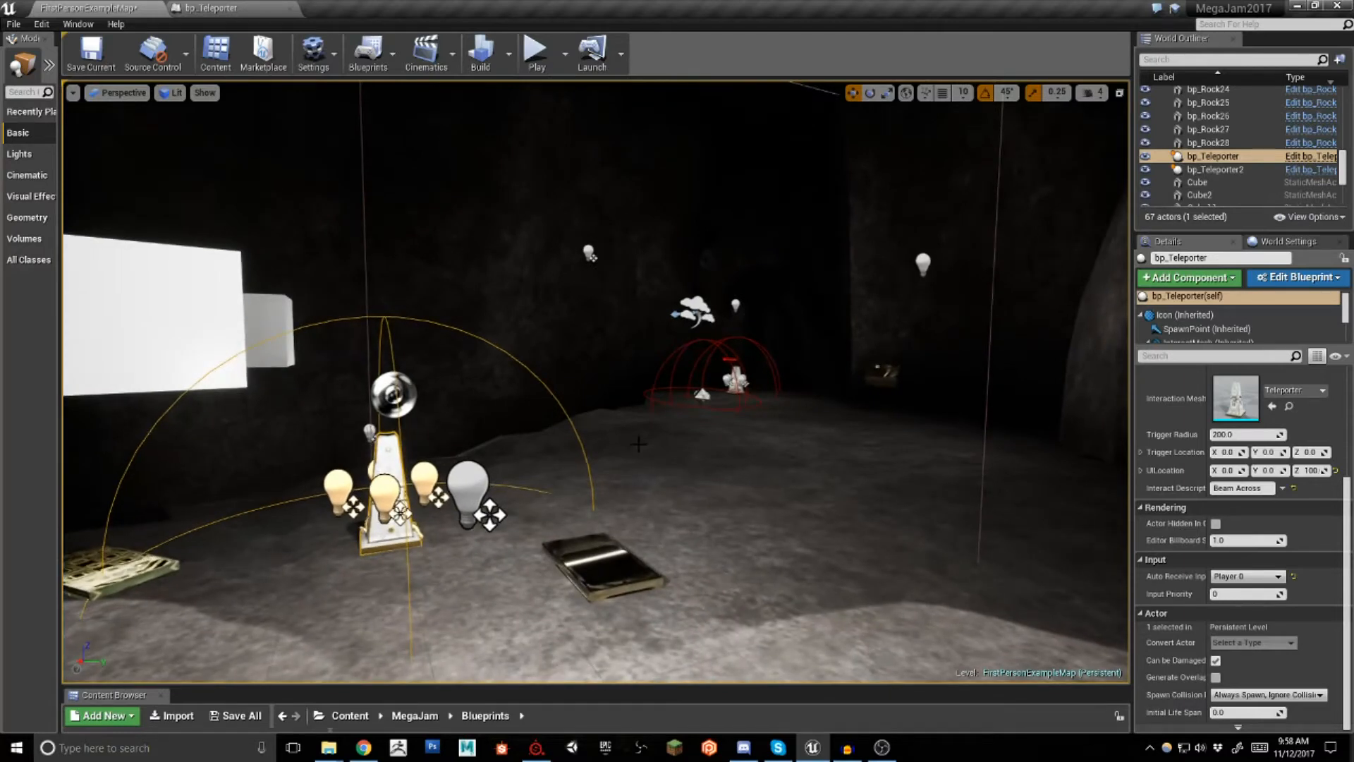
right_drag(598, 447, 582, 459)
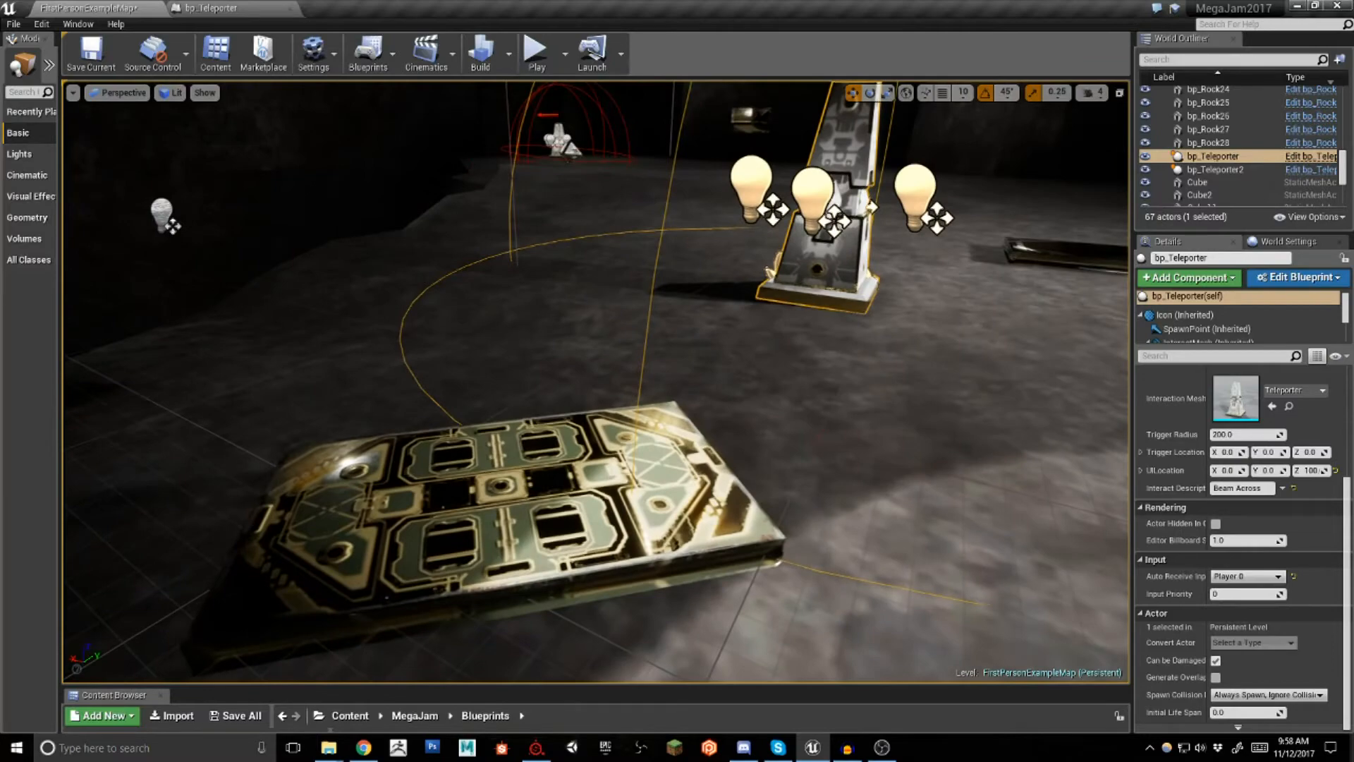
key(f)
right_drag(583, 459, 601, 457)
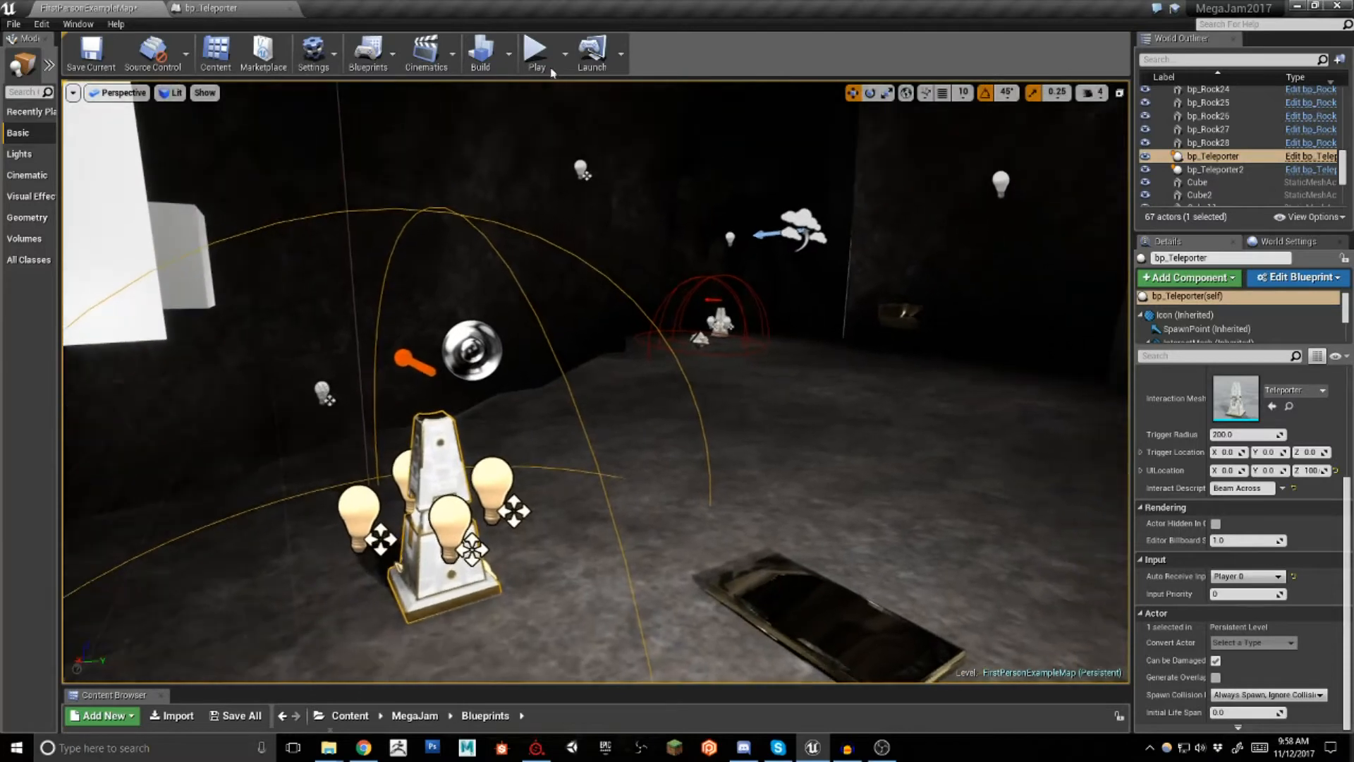
Play the level in the editor and walk up to the near teleporter to bring up its Beam Across prompt
key(alt+p)
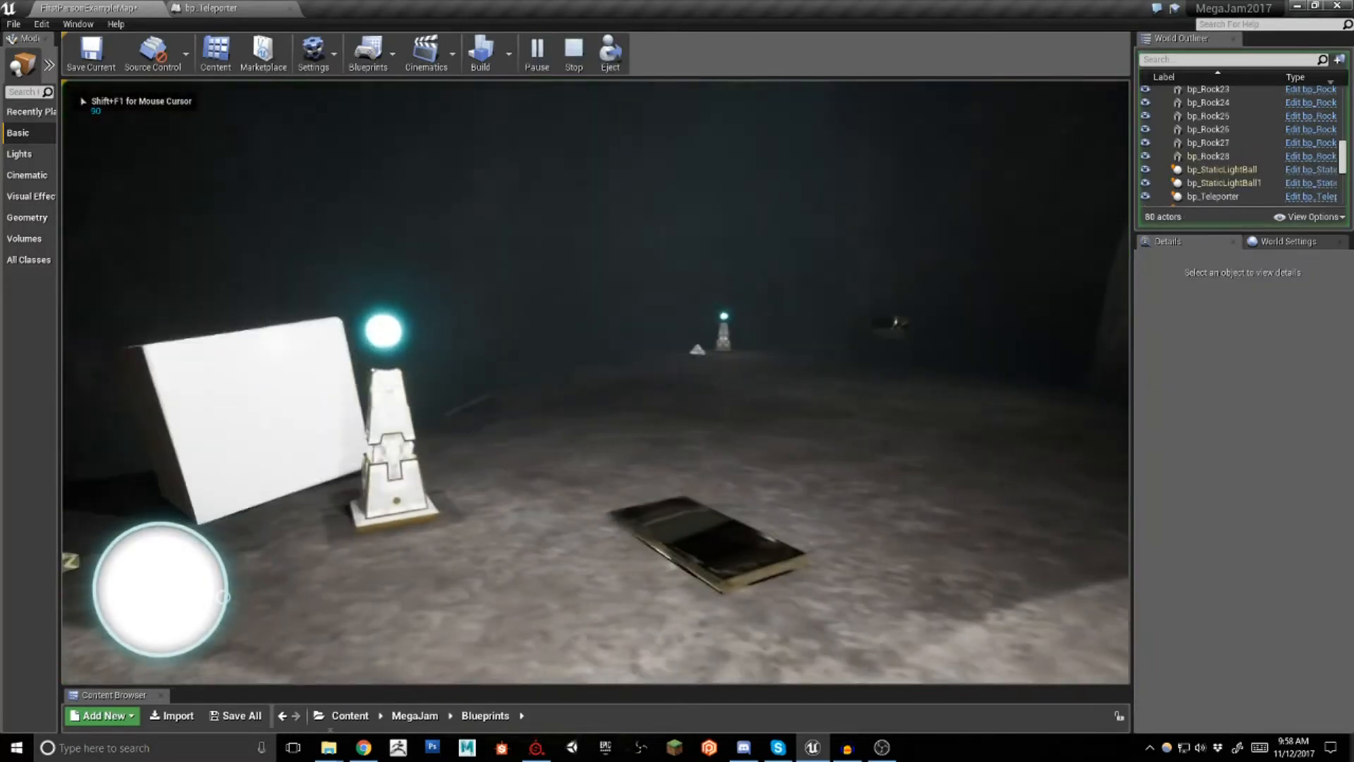
key(w)
click(596, 382)
key(w)
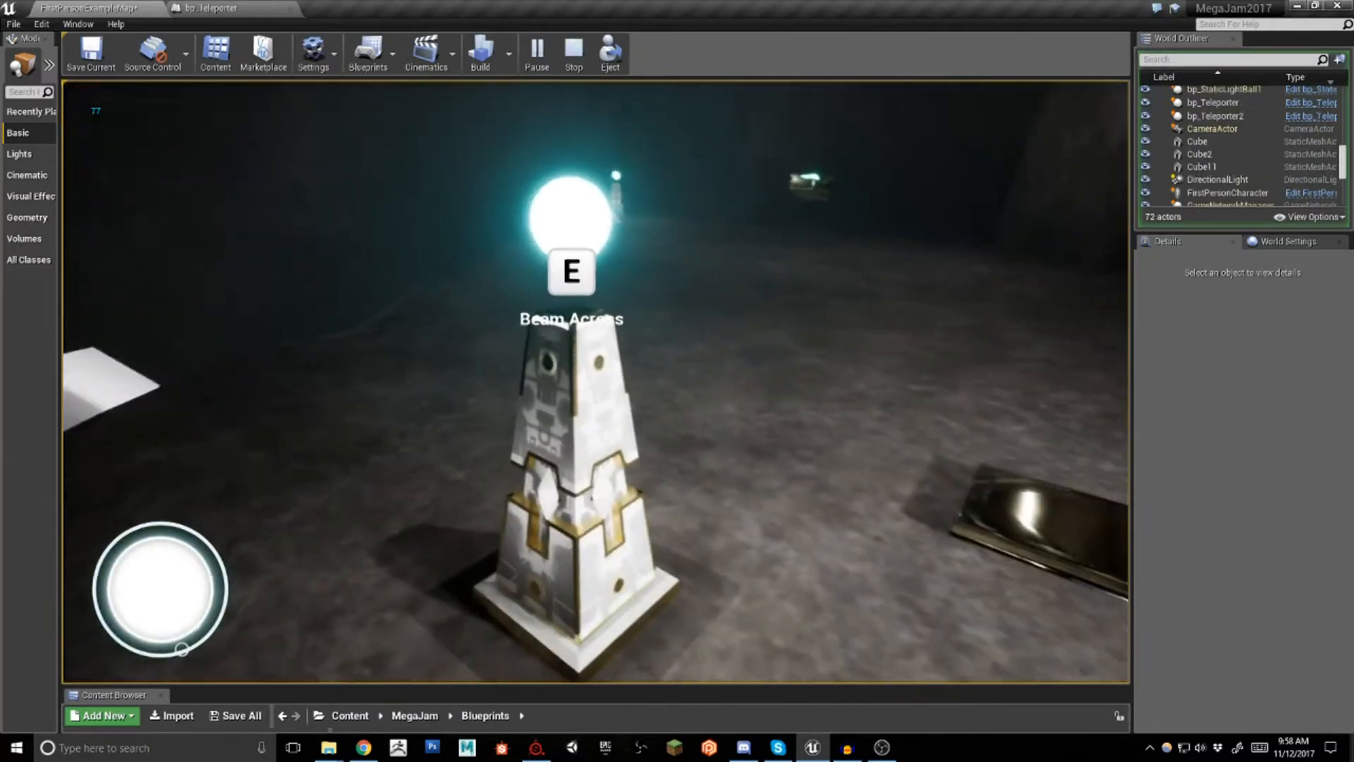
key(w)
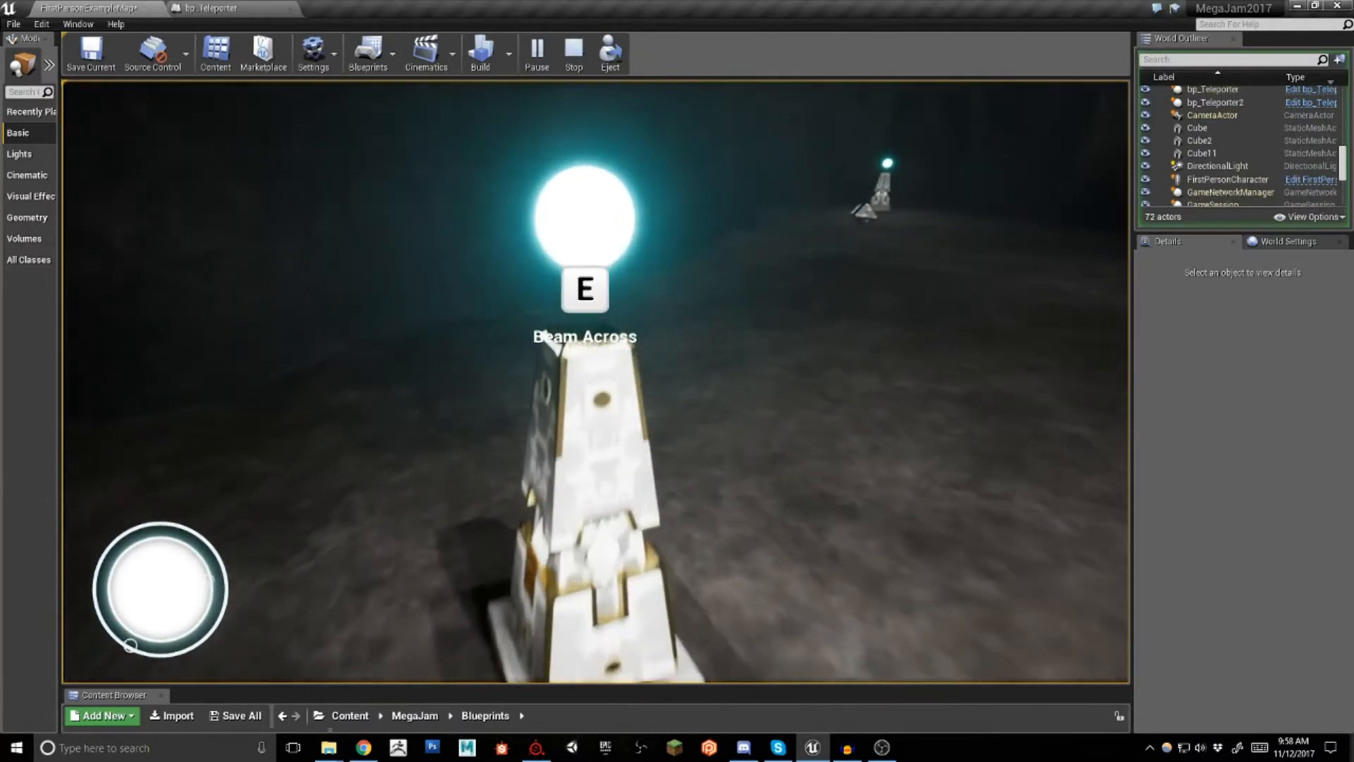
key(w)
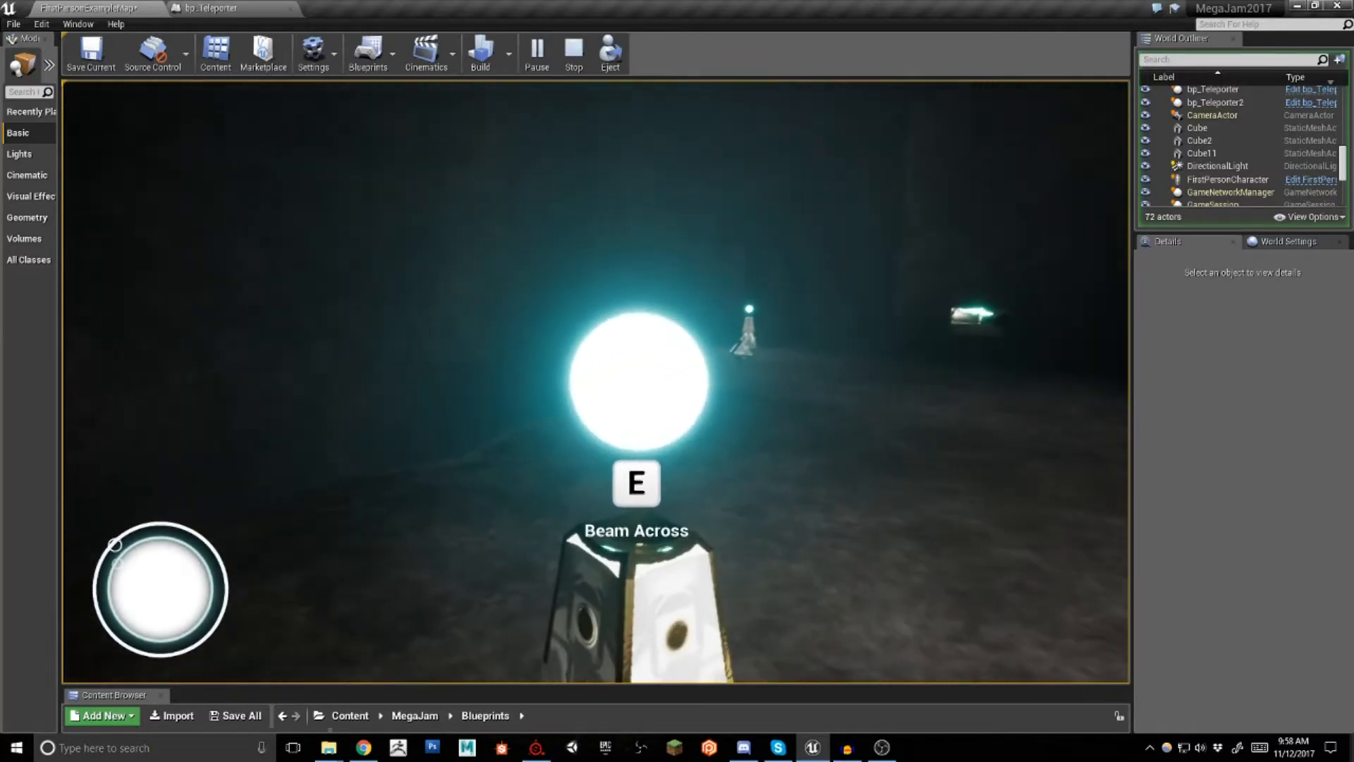
Test Beam Across at the near teleporter, stepping back and approaching it again, and walk up to the far teleporter
key(e)
key(s)
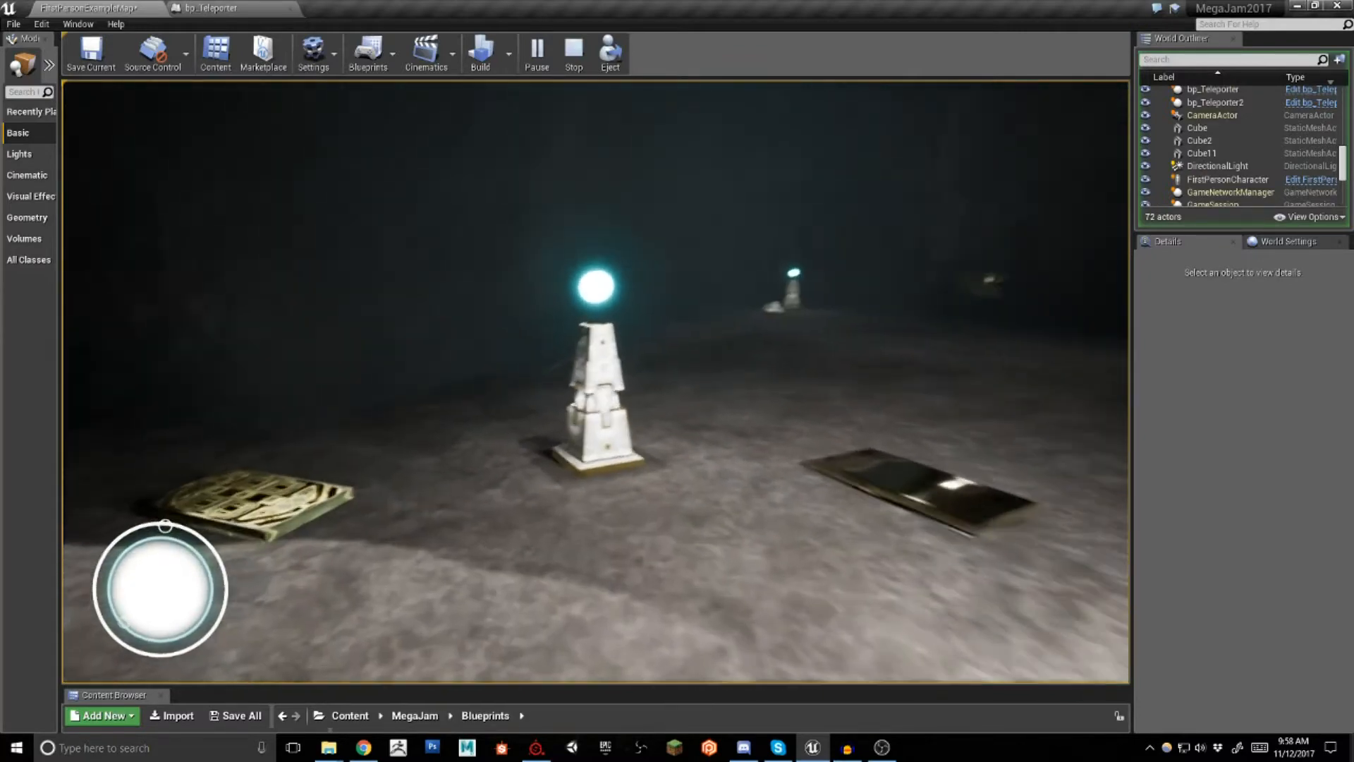
key(w)
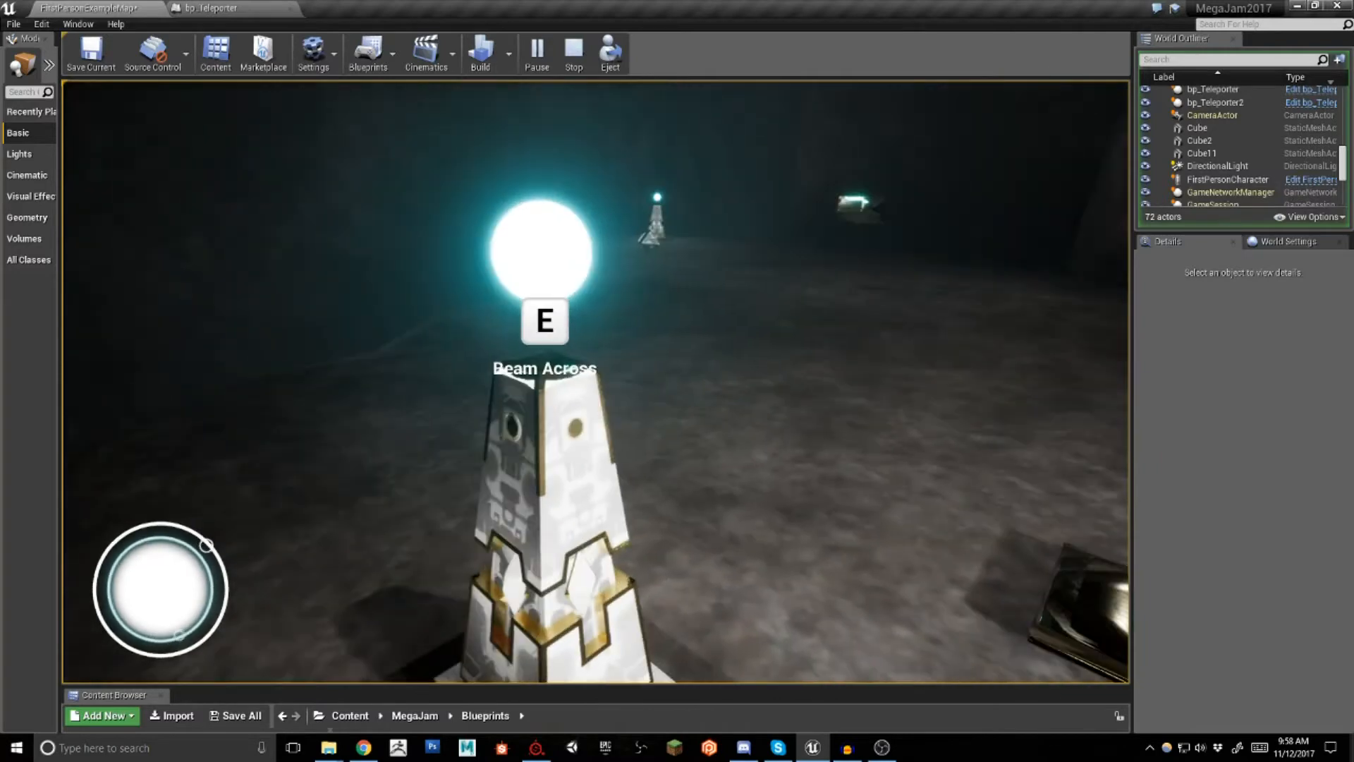
key(e)
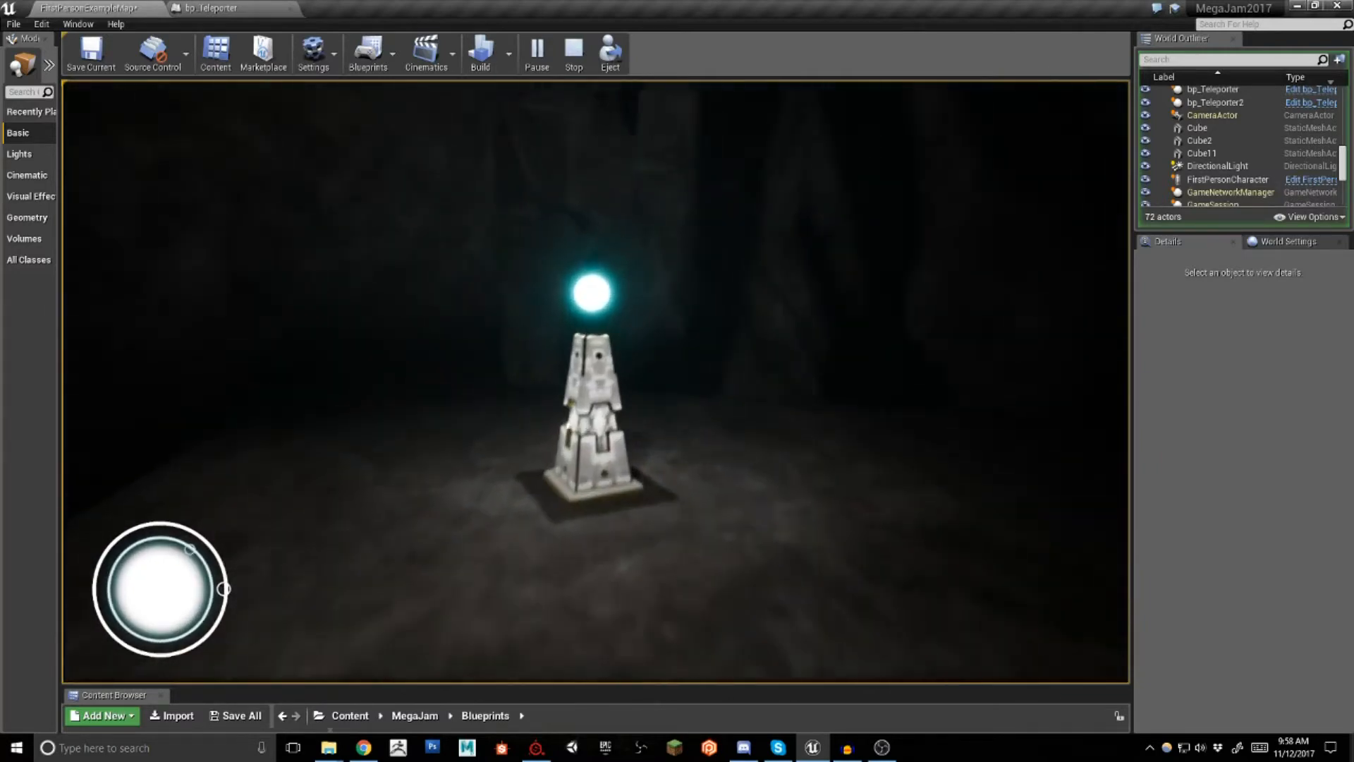
key(w)
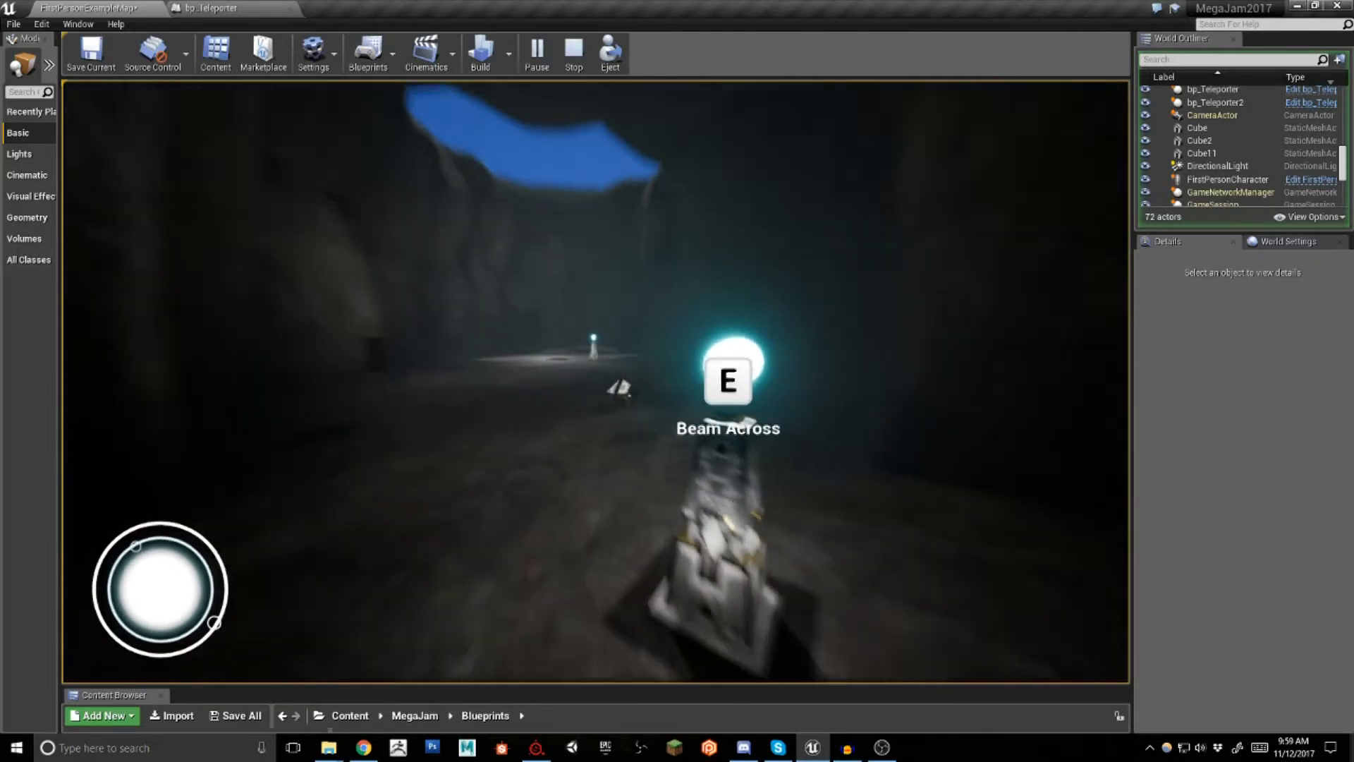
Test beaming back and forth between the far and near teleporters
key(e)
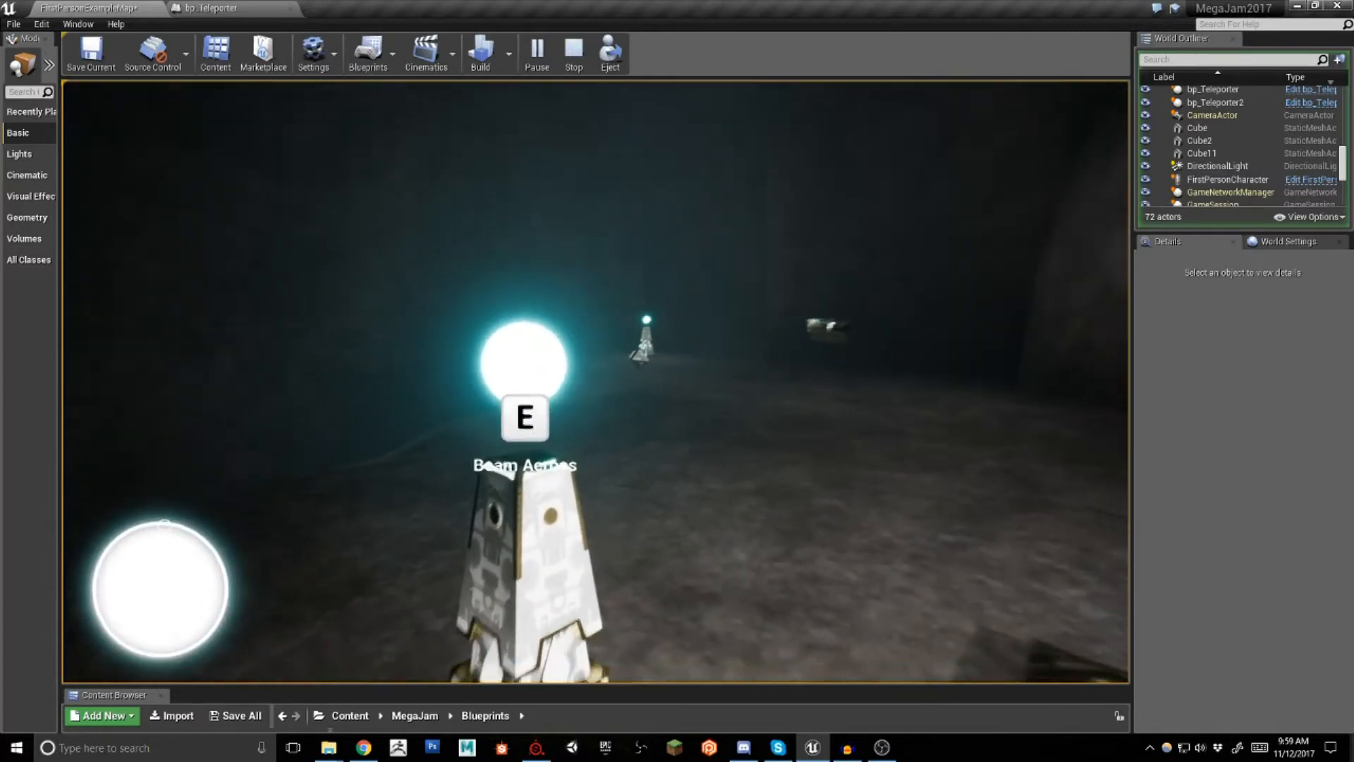
key(e)
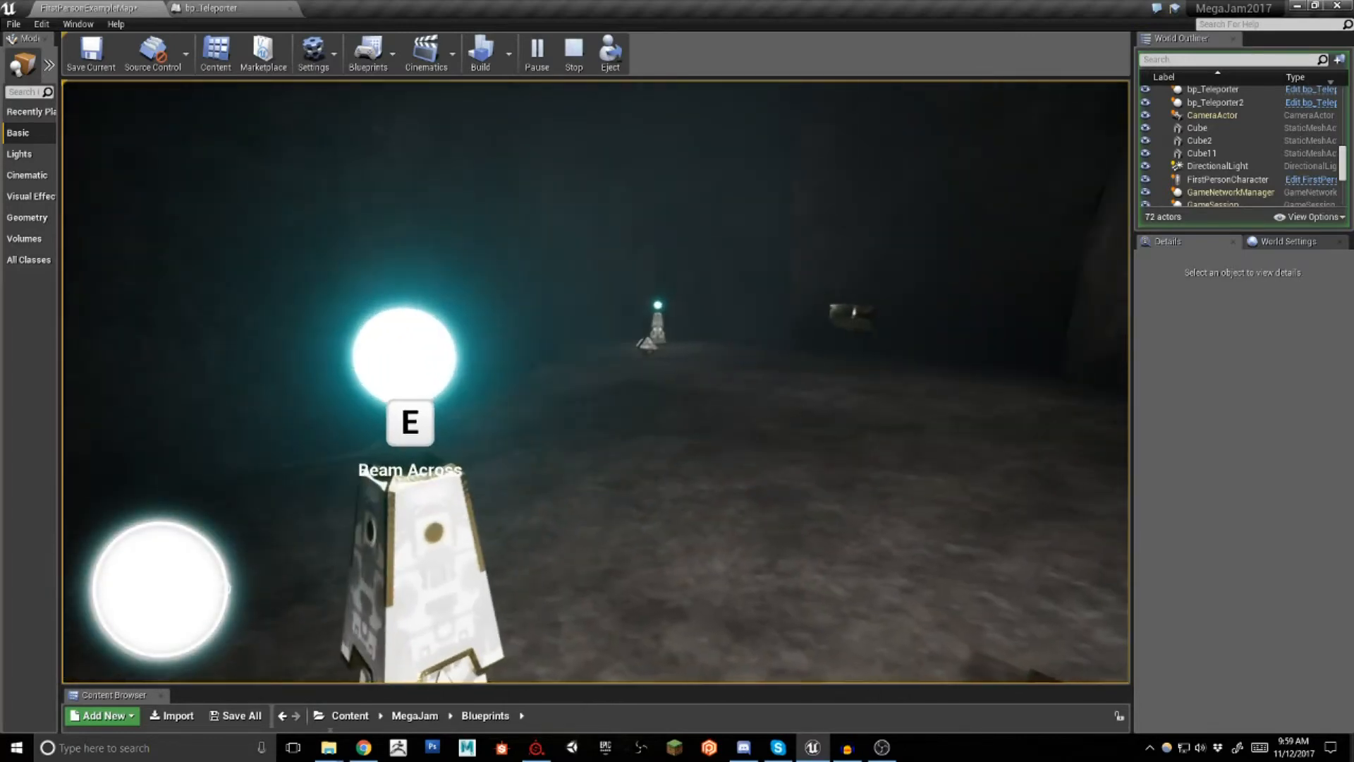
key(e)
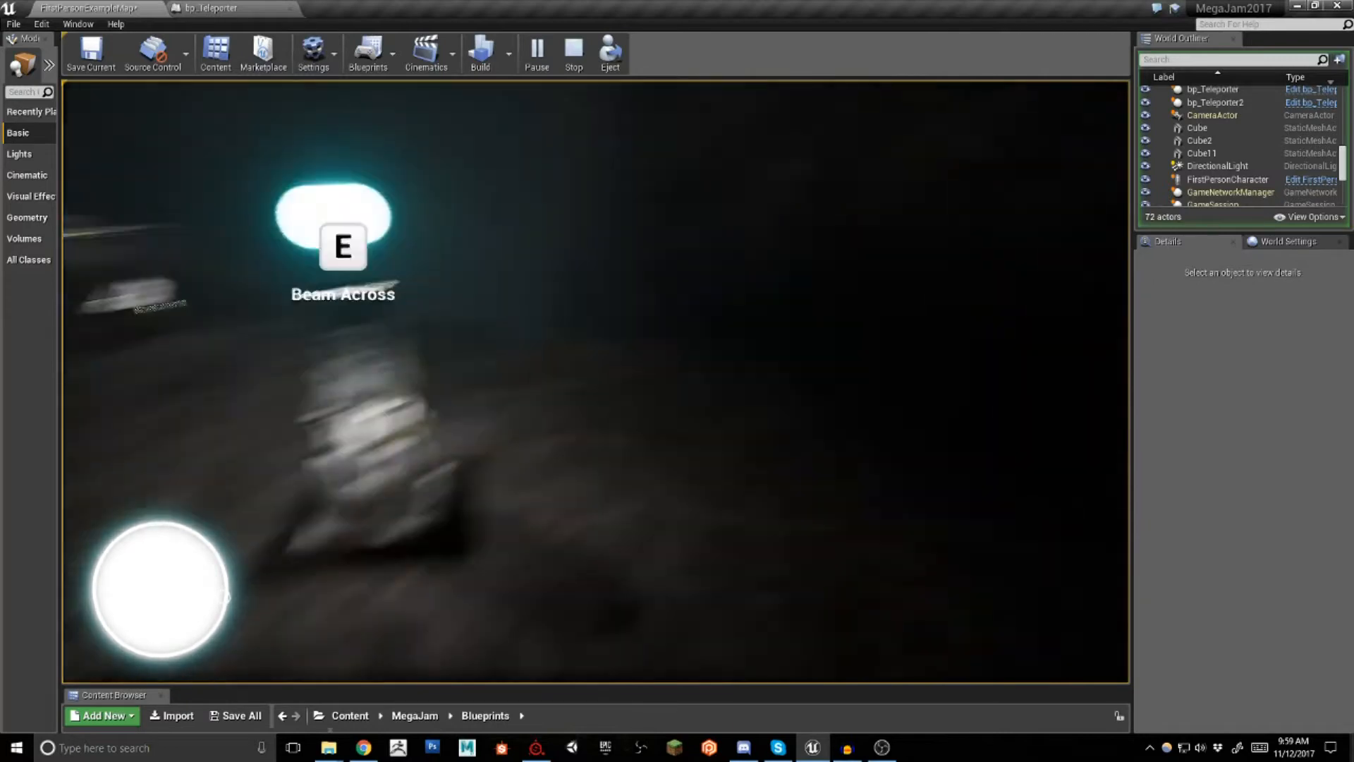
Walk around the far teleporter and the small white object near it to compare their interaction prompts
key(a)
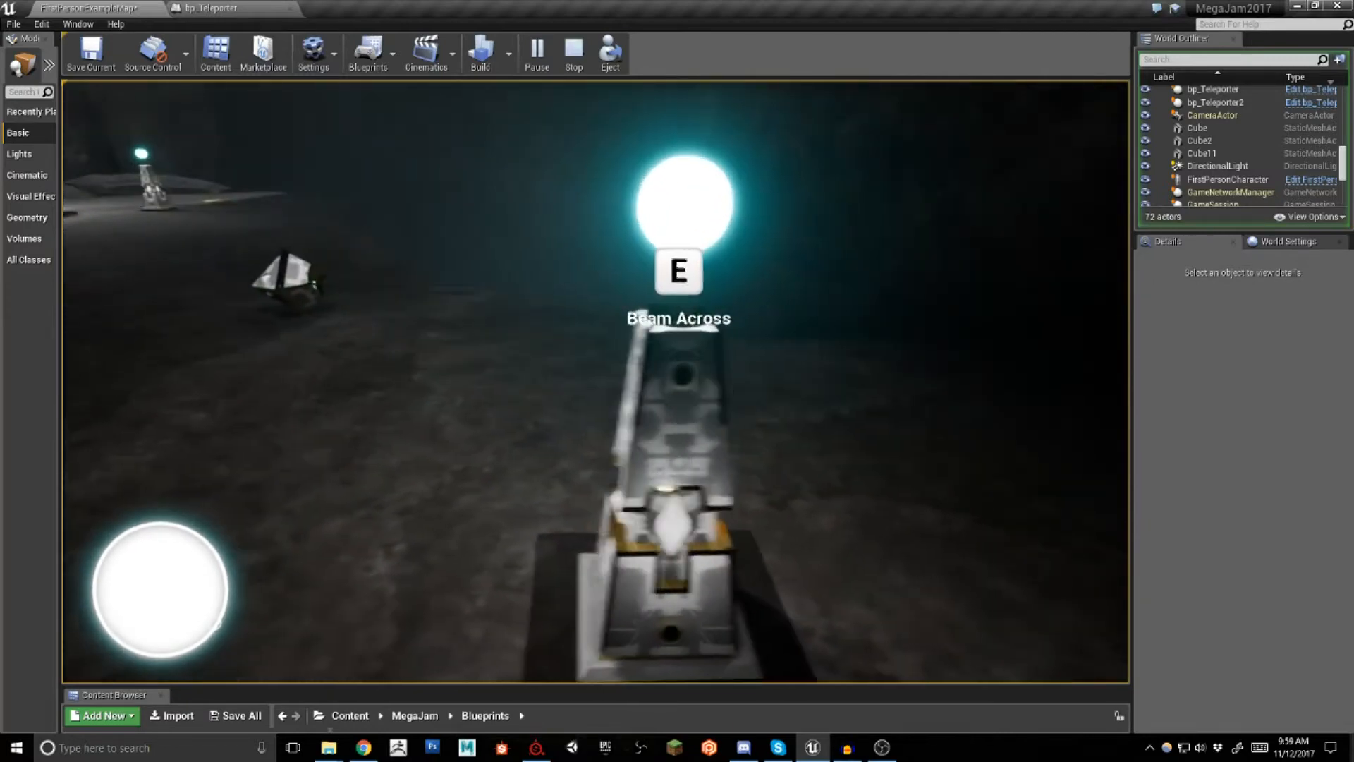
key(w)
key(a)
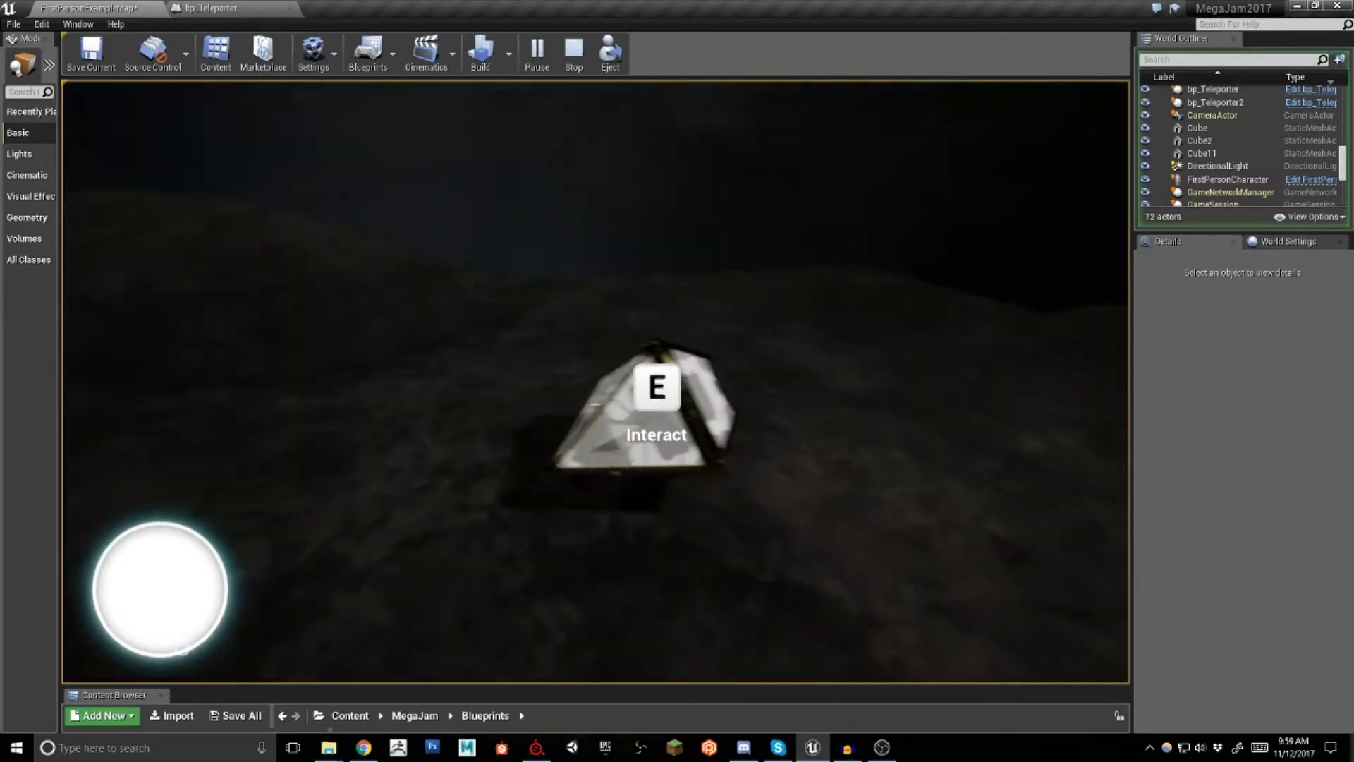
key(w)
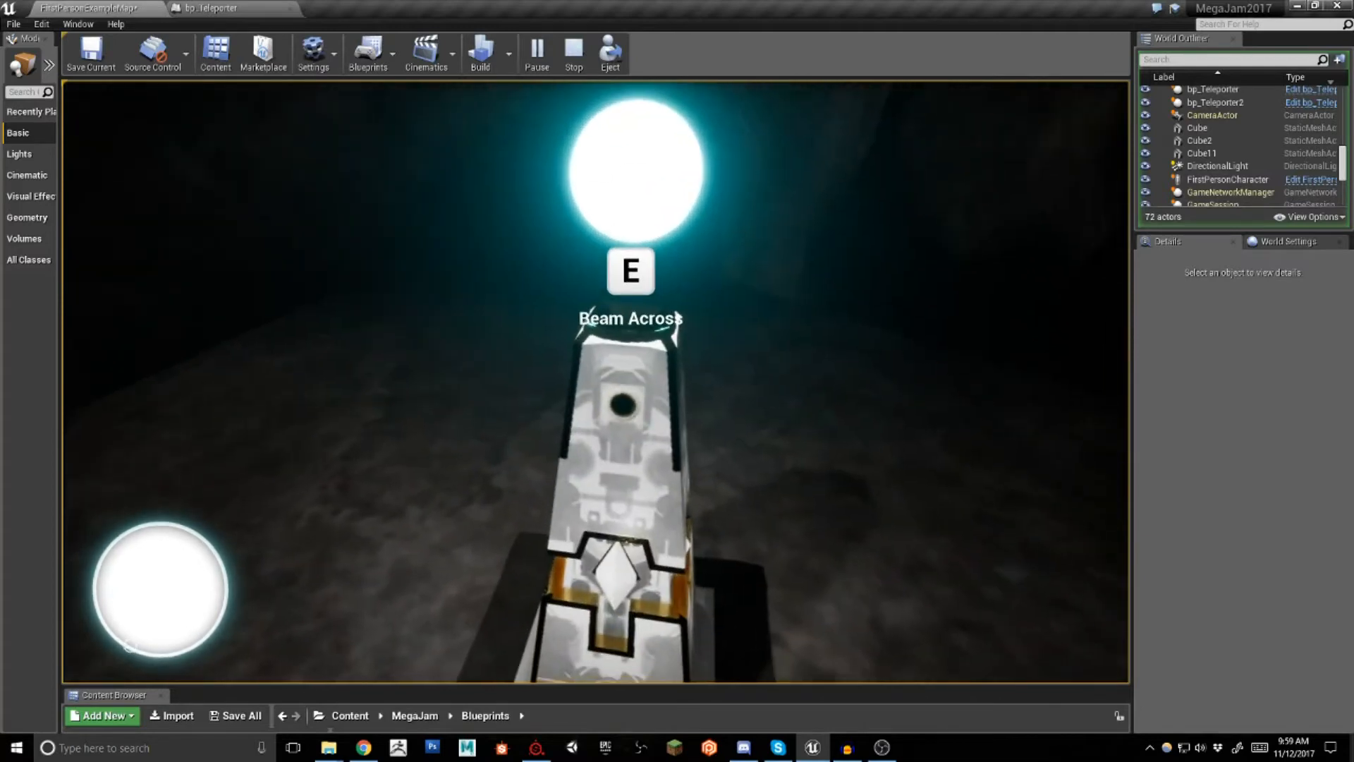
key(s)
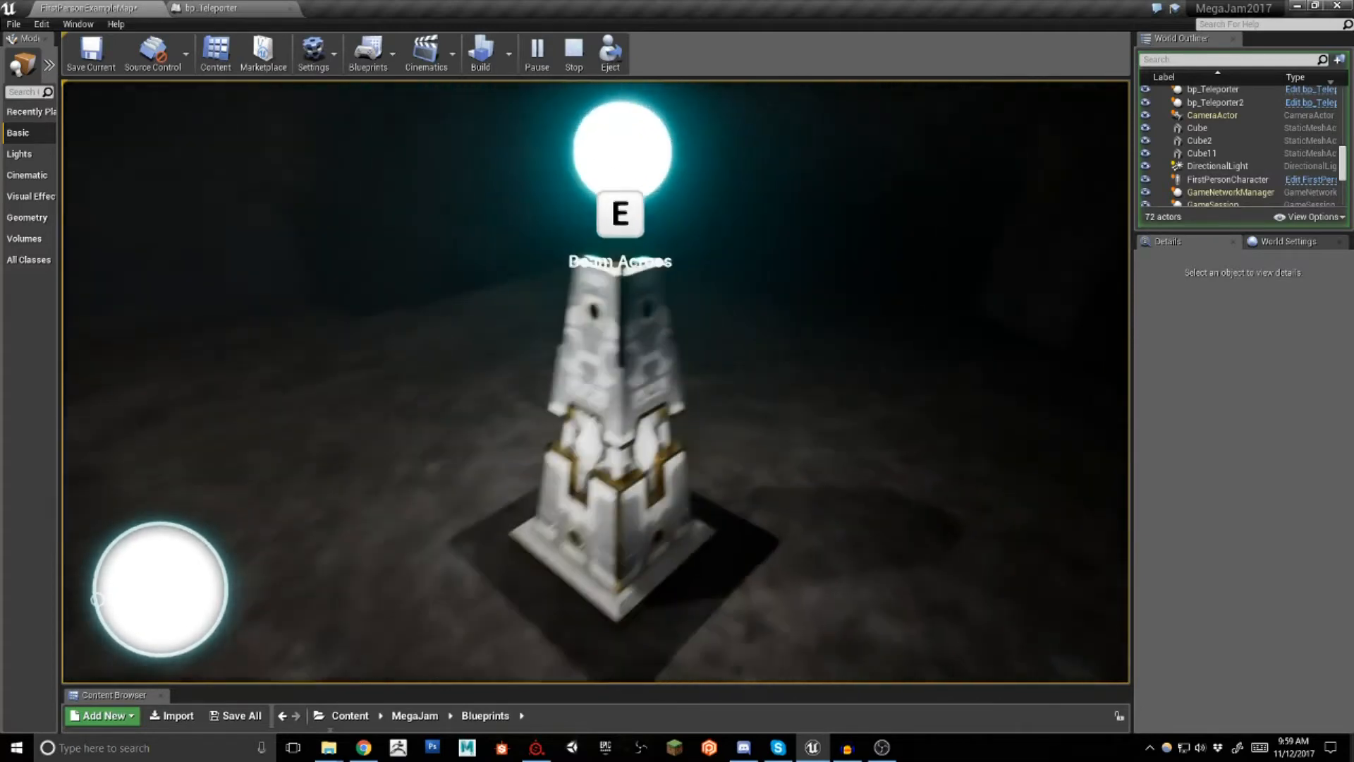
key(d)
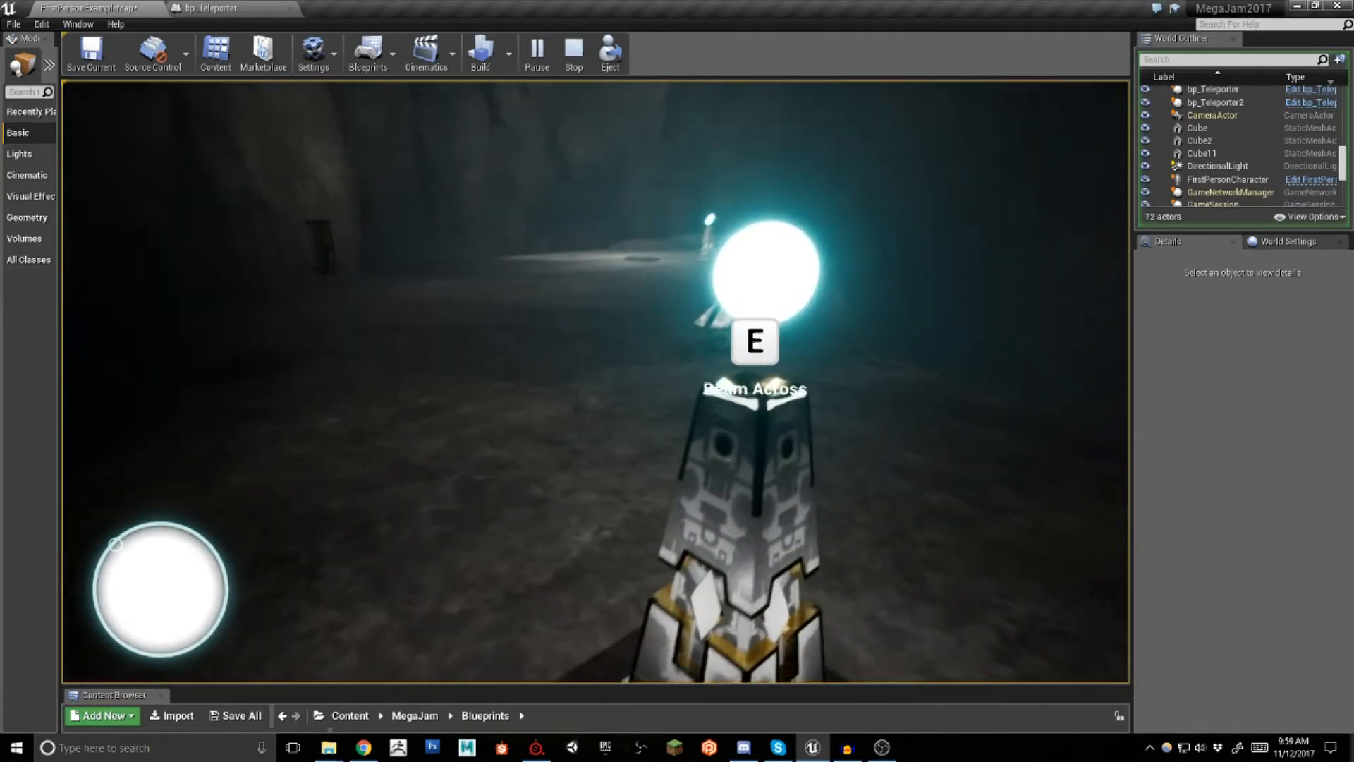
key(a)
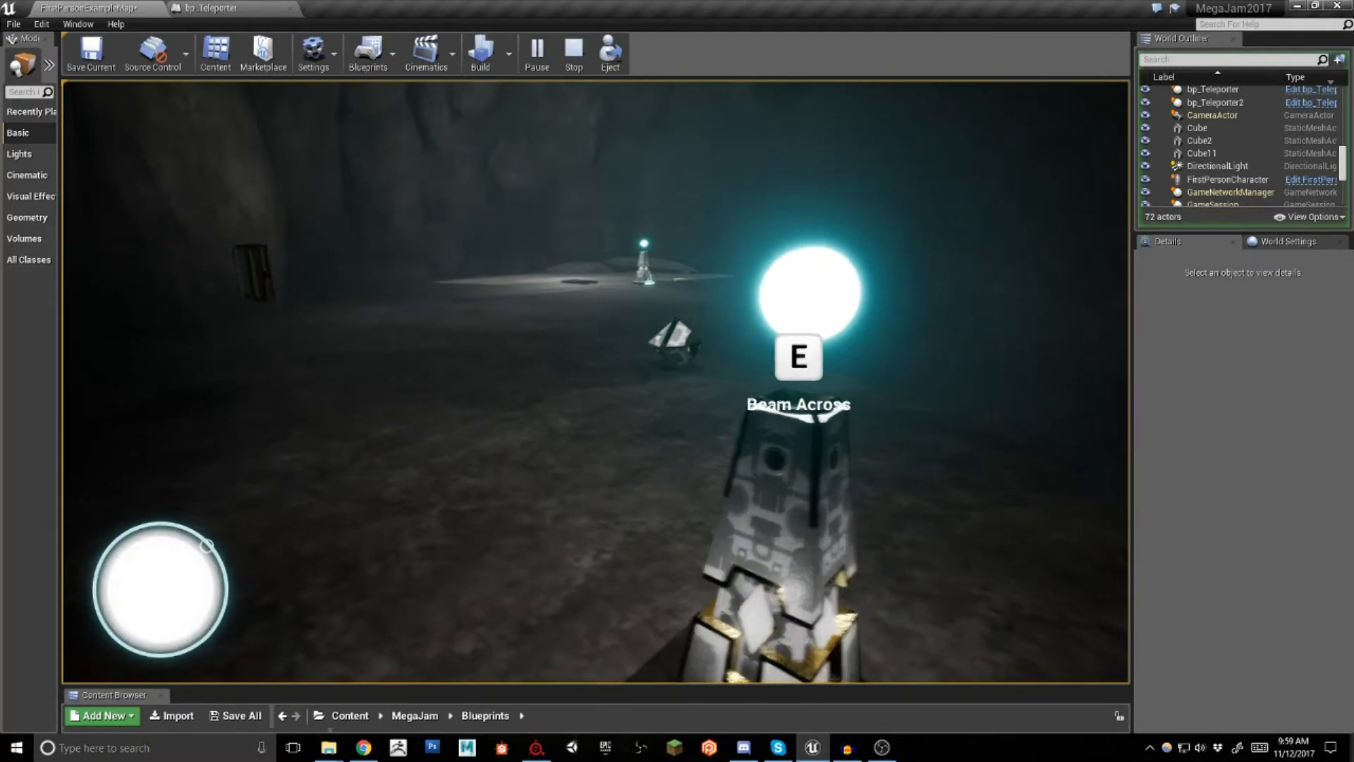
Inspect the far teleporter's Beam Across prompt from varying distances and angles
key(d)
key(a)
key(w)
key(s)
key(d)
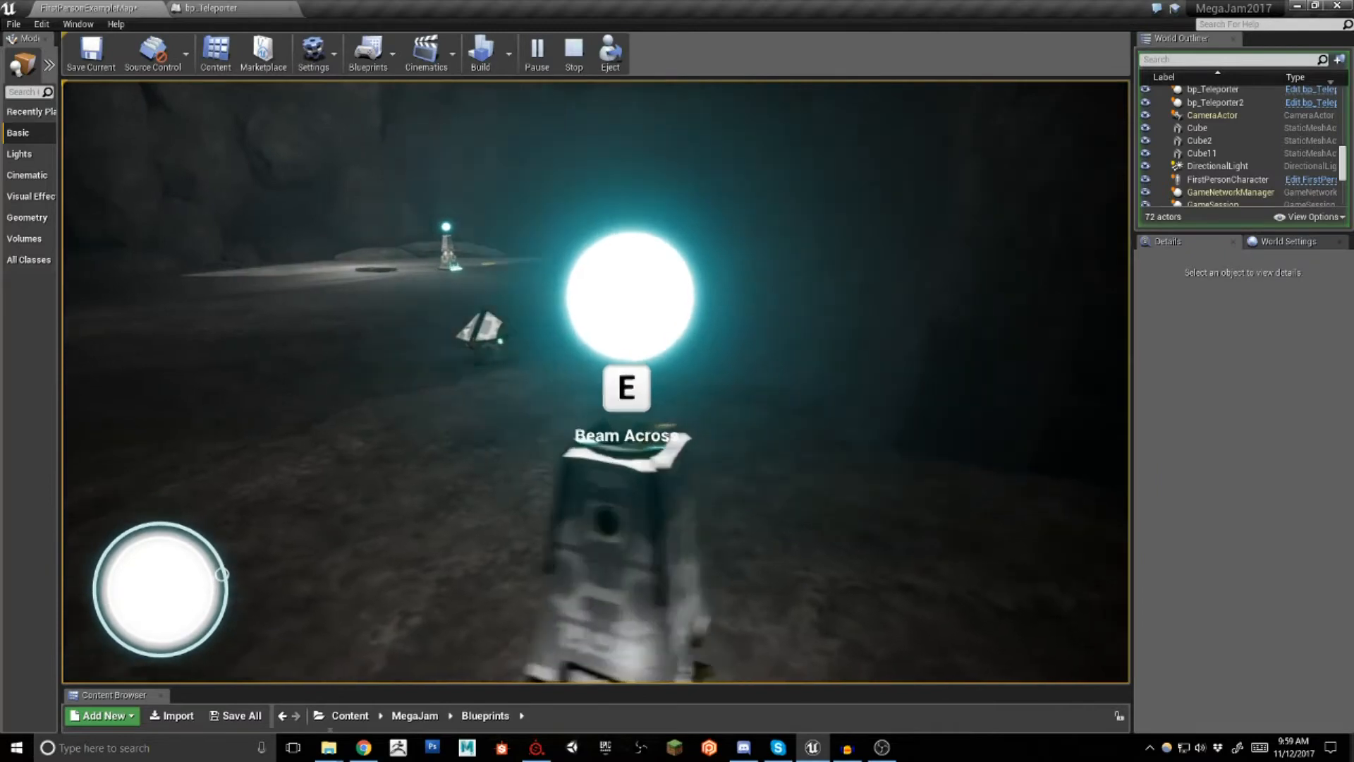
key(d)
key(w)
key(a)
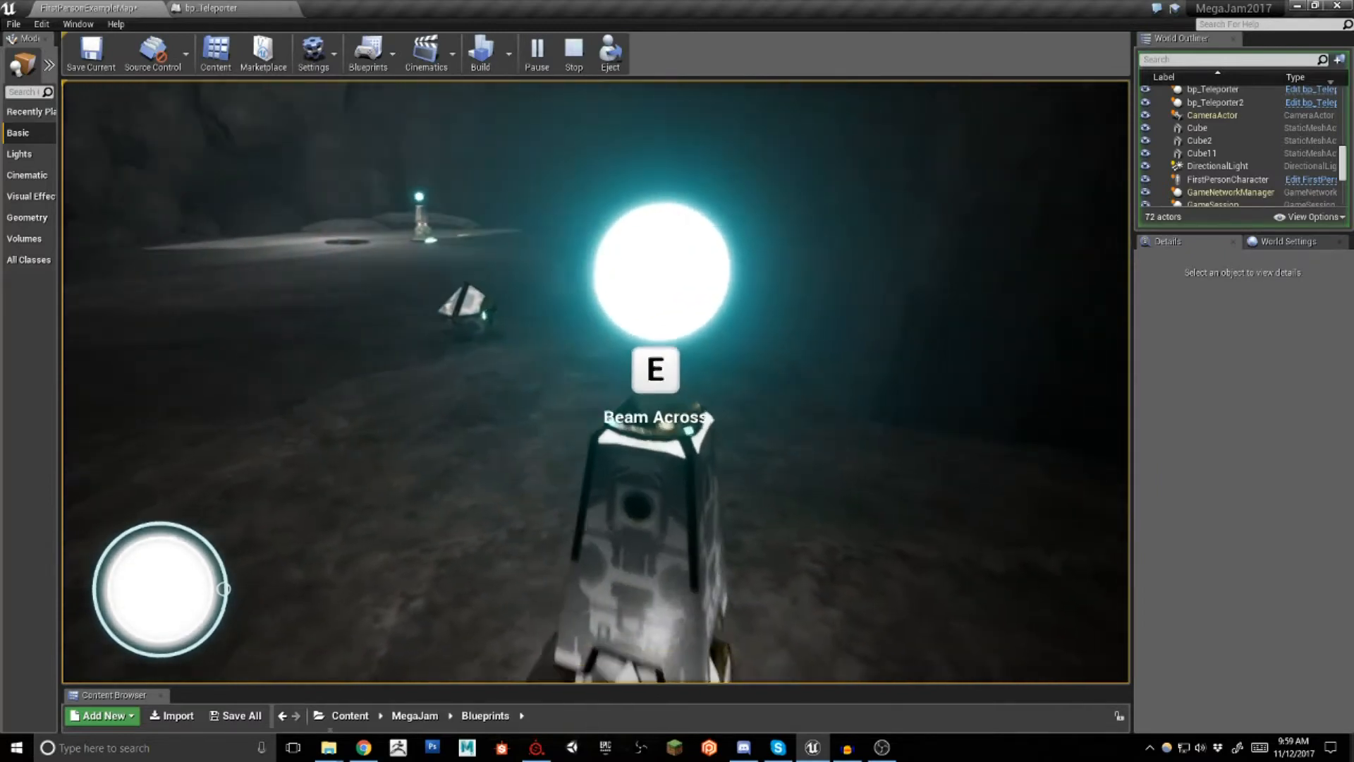
key(s)
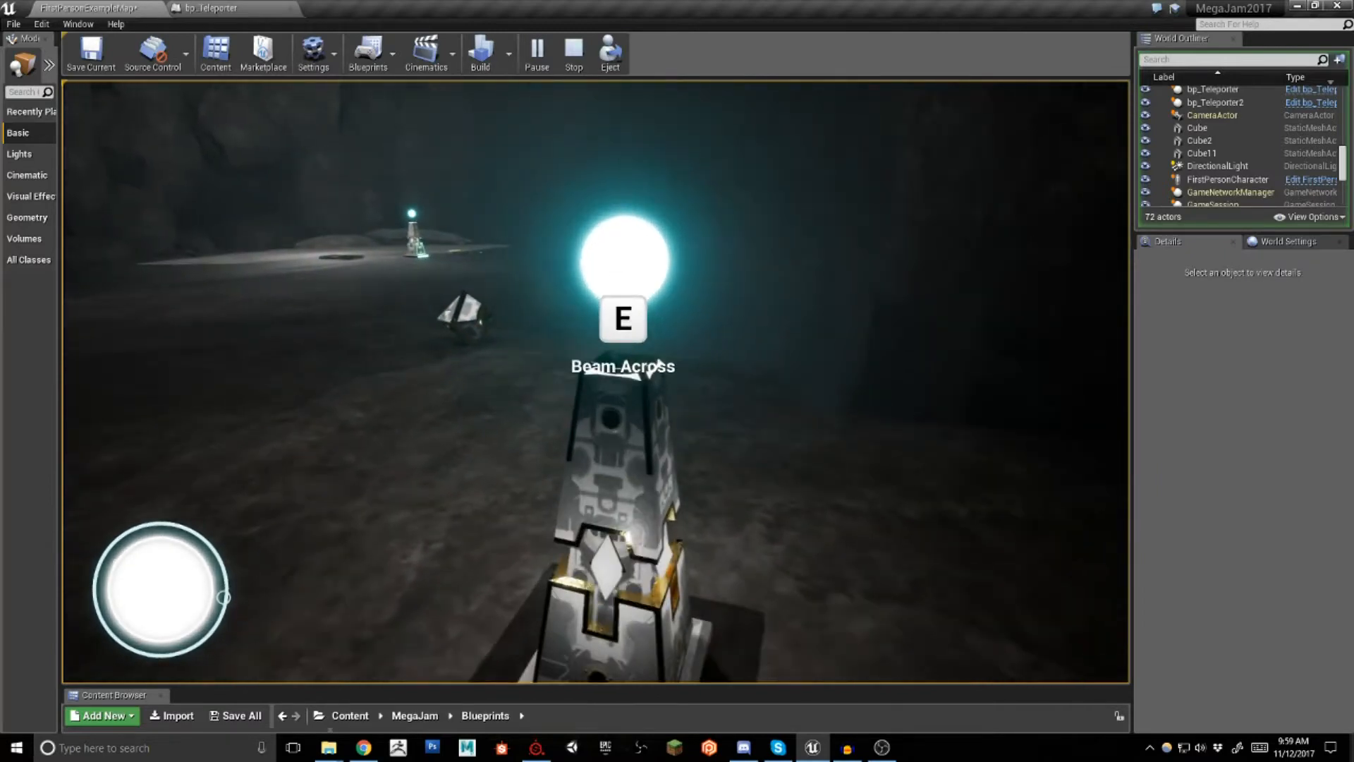
key(w)
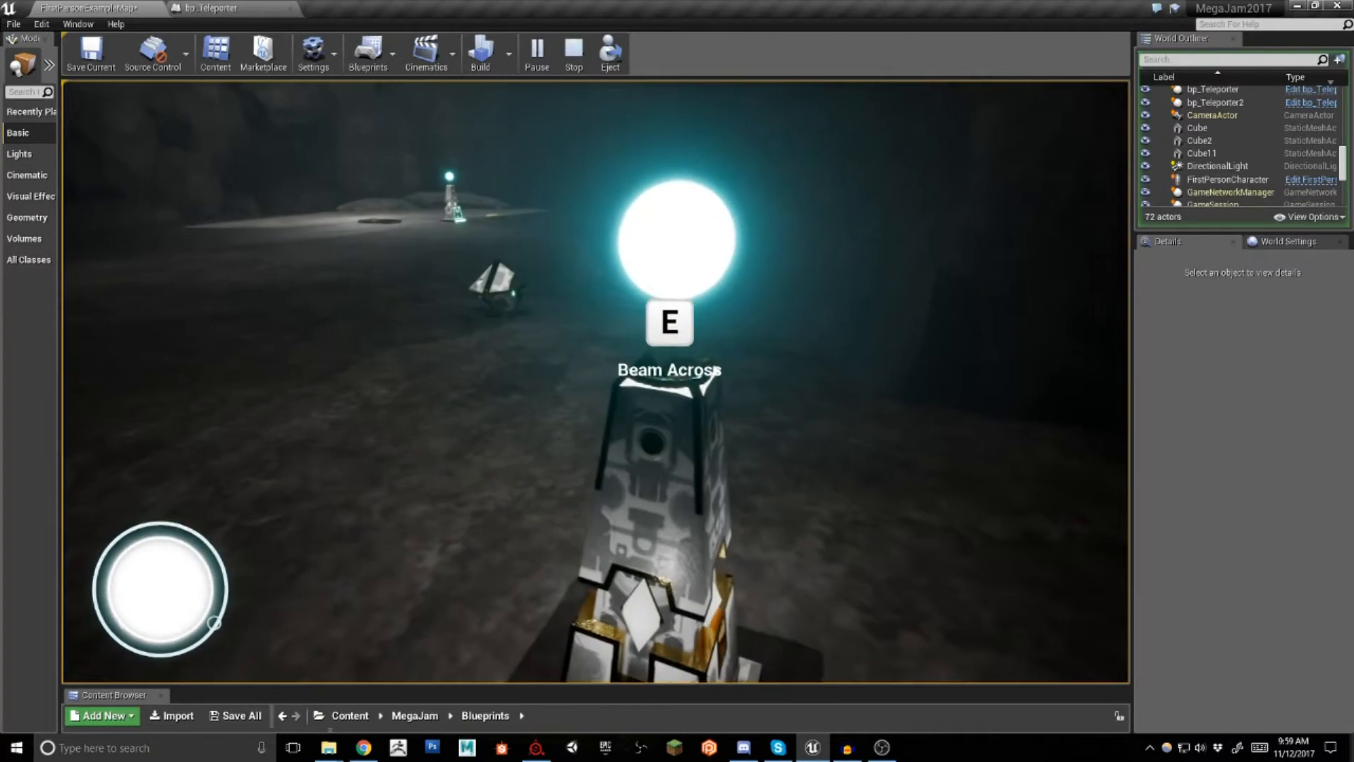
key(a)
key(w)
key(d)
key(s)
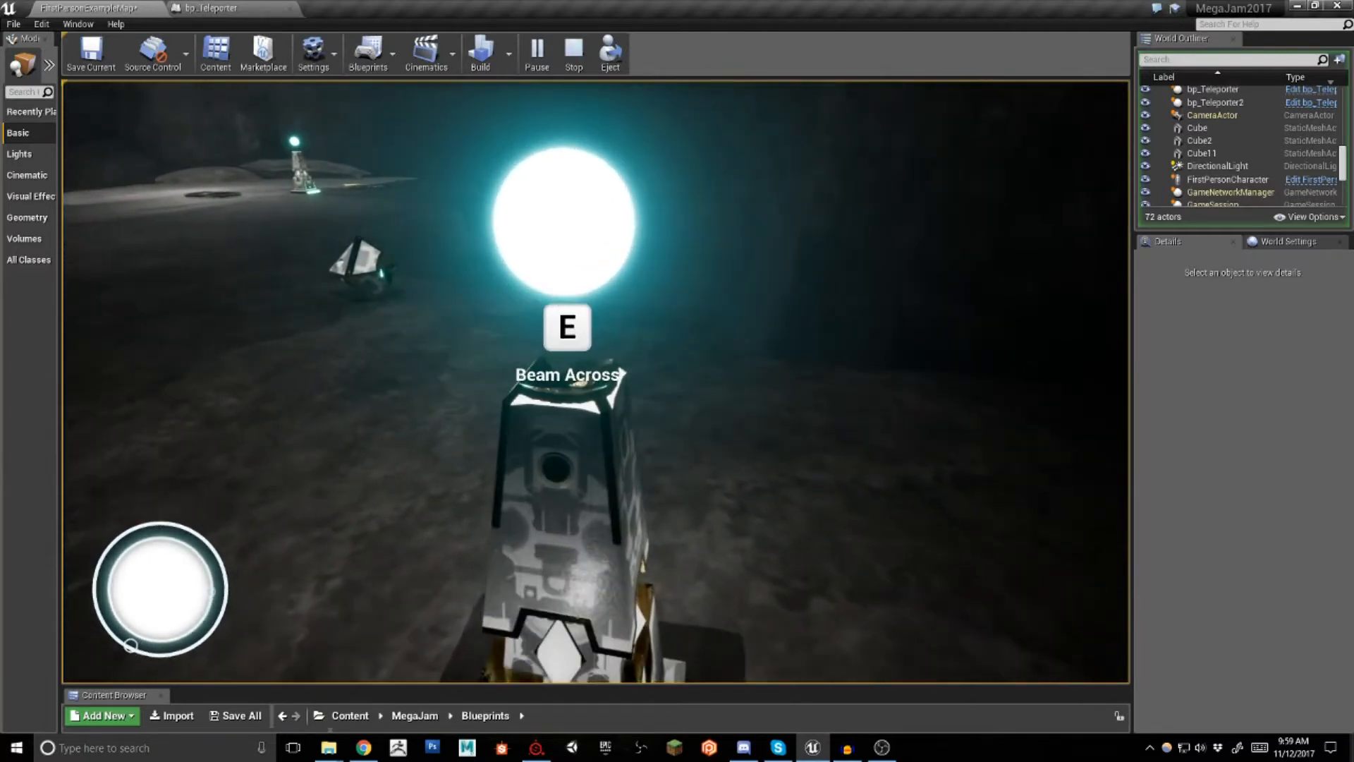
key(s)
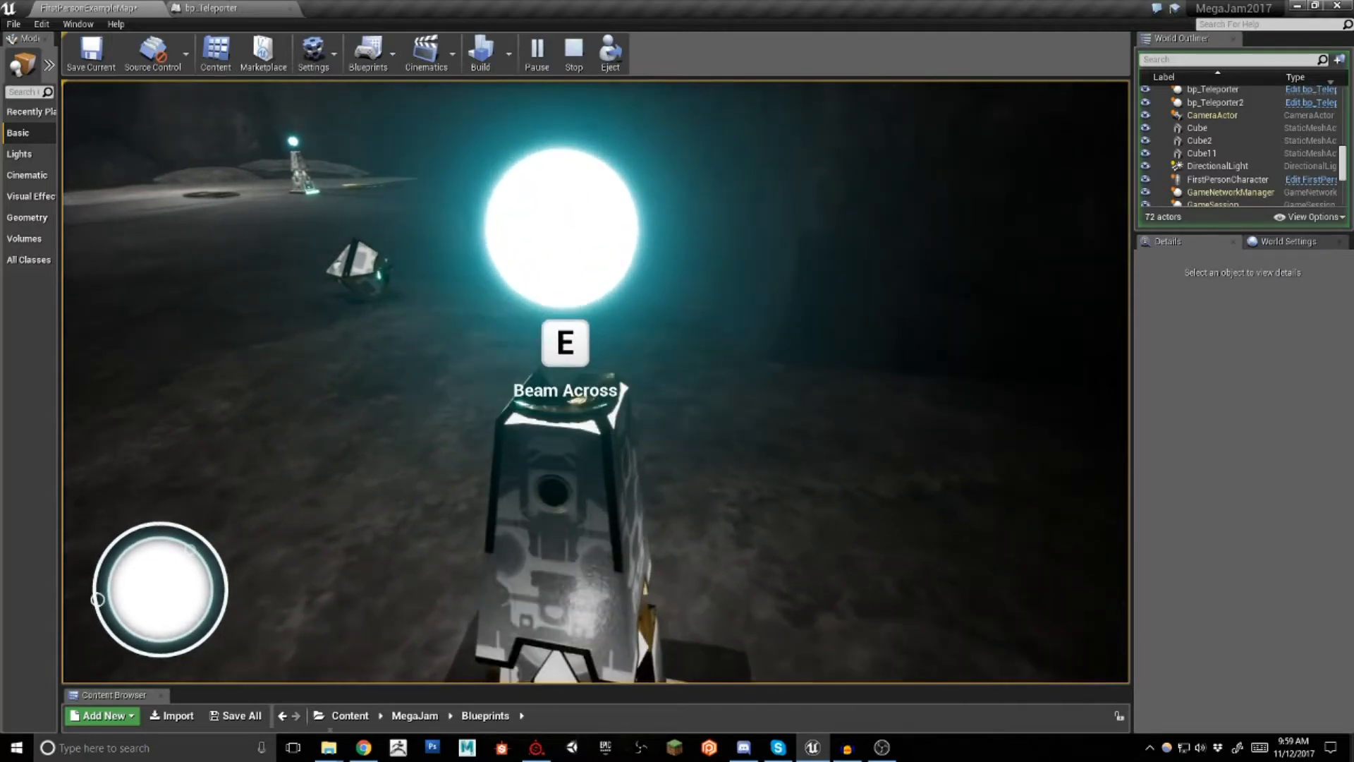
Leave the far teleporter and walk across the cave to the near one
key(s)
key(a)
key(w)
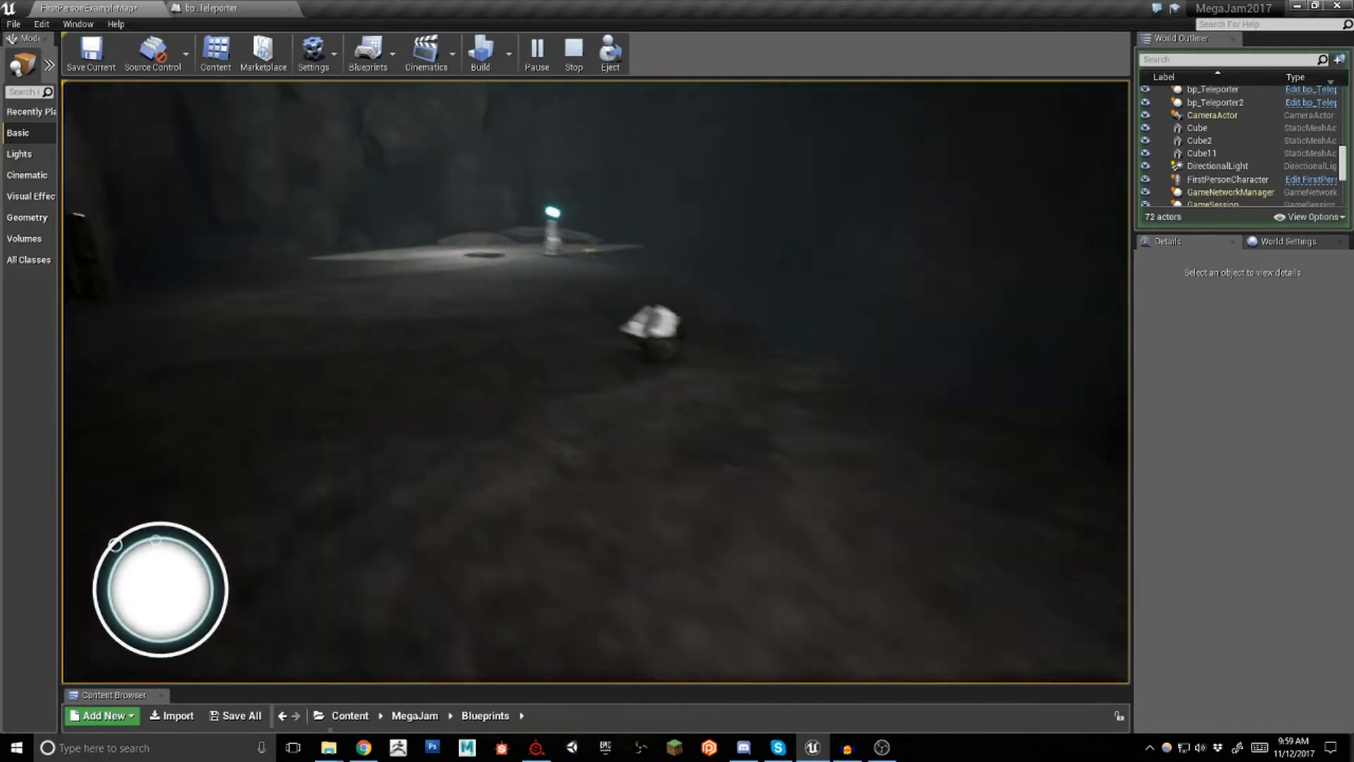
key(w)
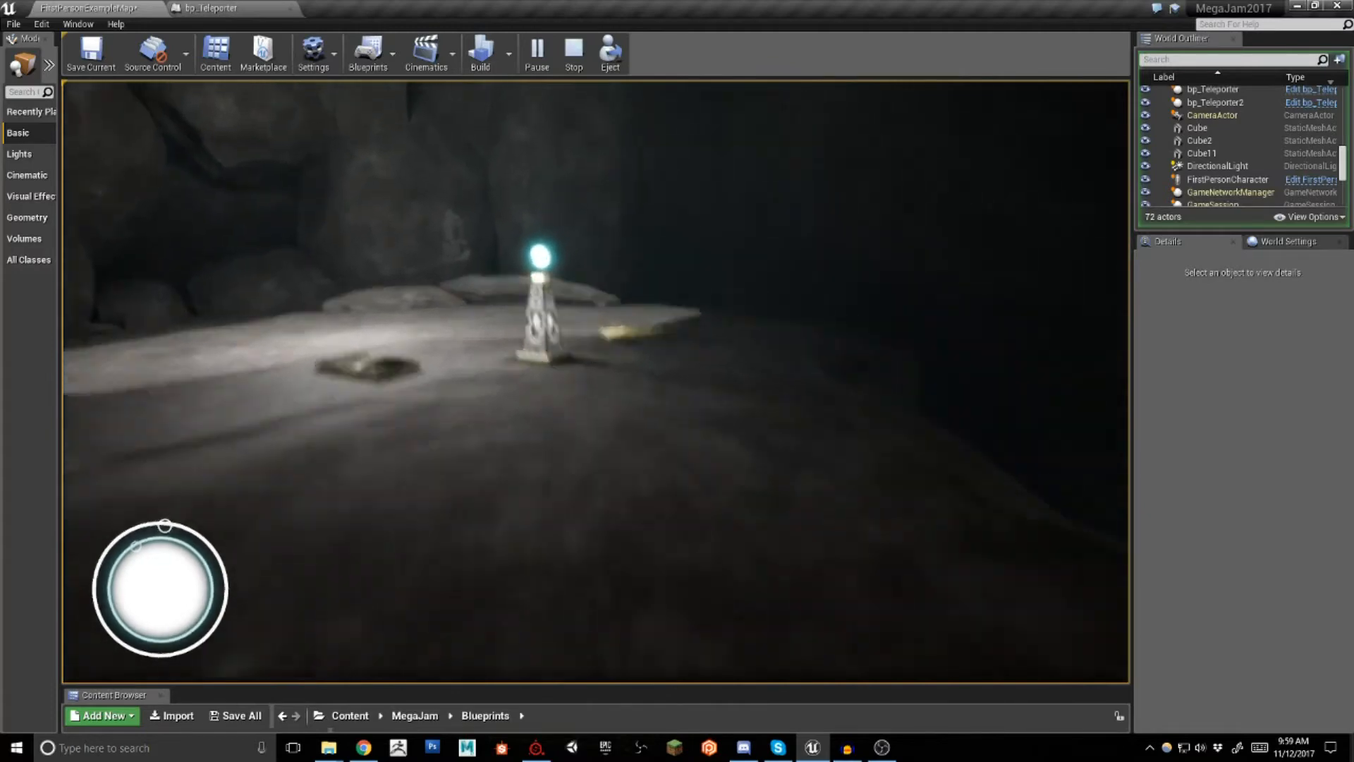
key(a)
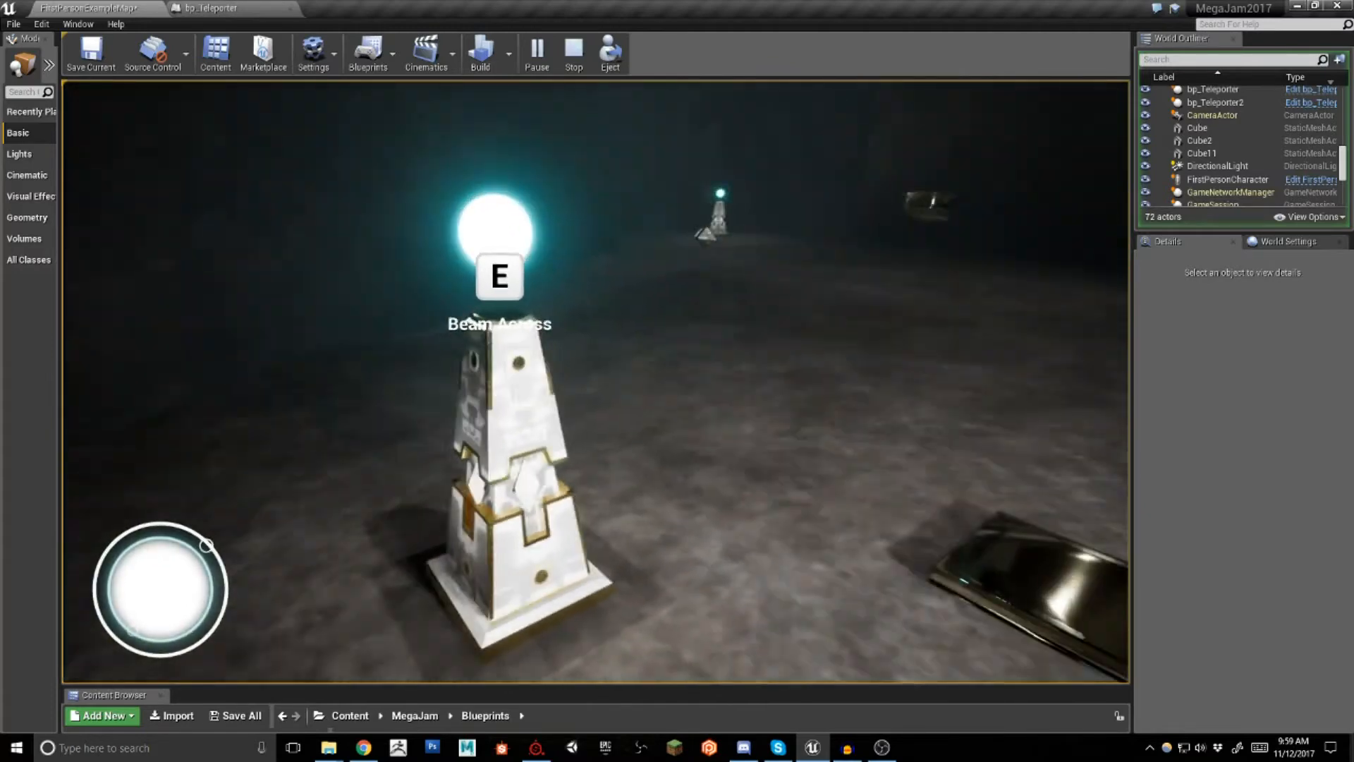
Circle the near teleporter to check its Beam Across prompt and glowing orb from several sides
key(w)
key(s)
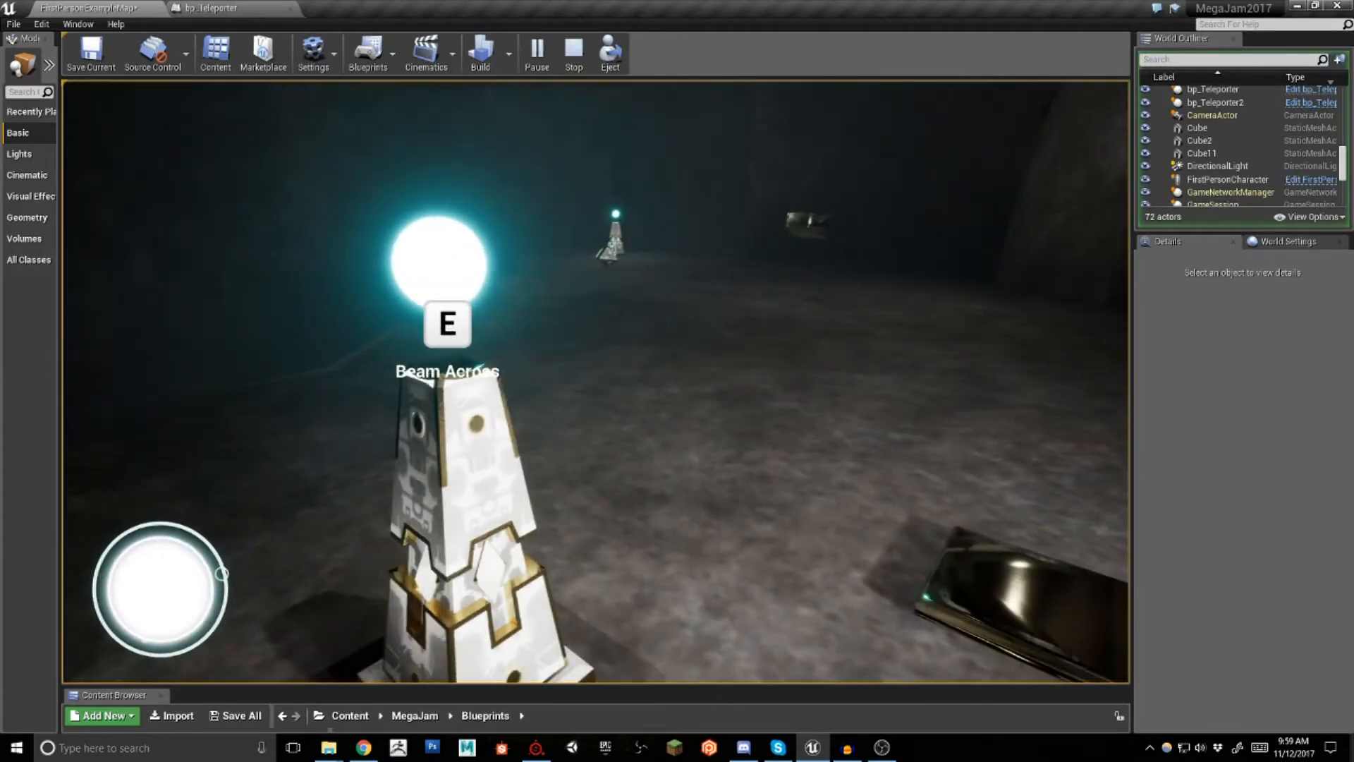
key(w)
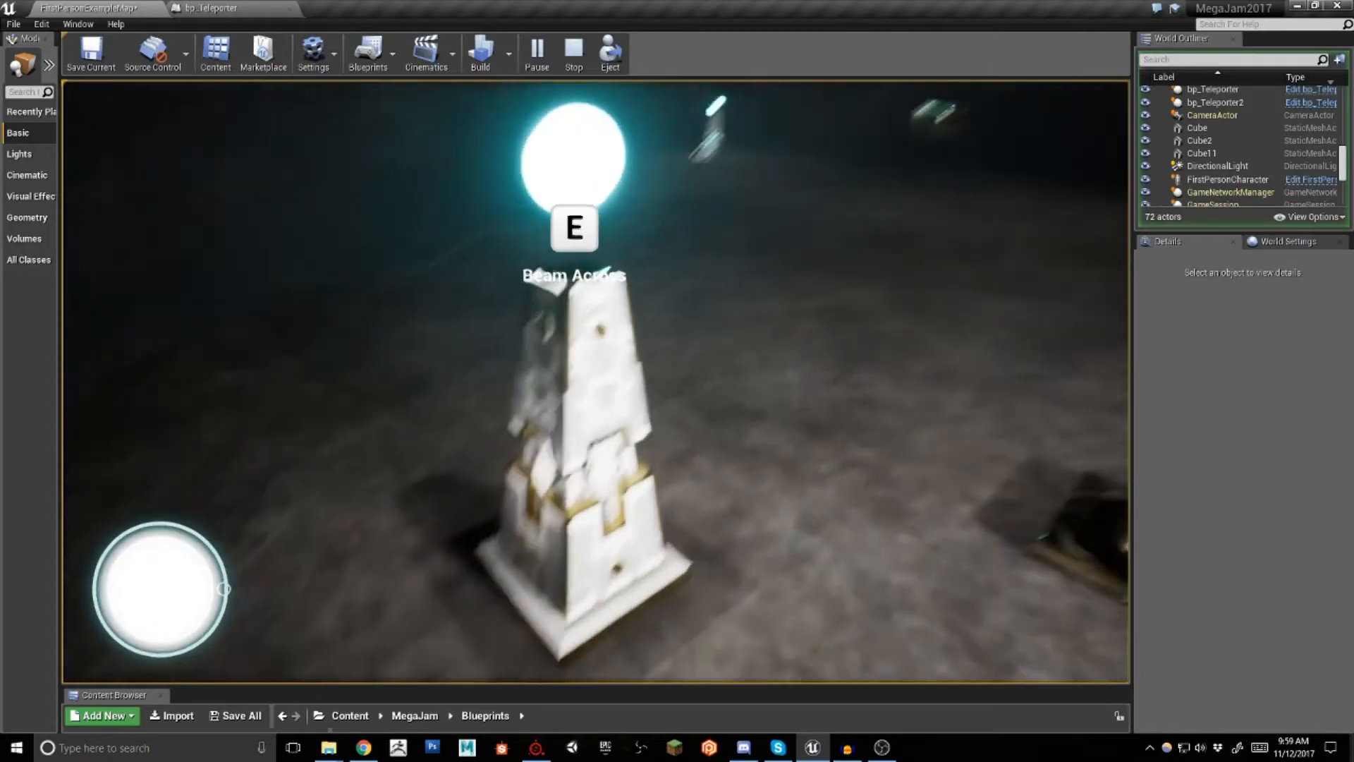
key(d)
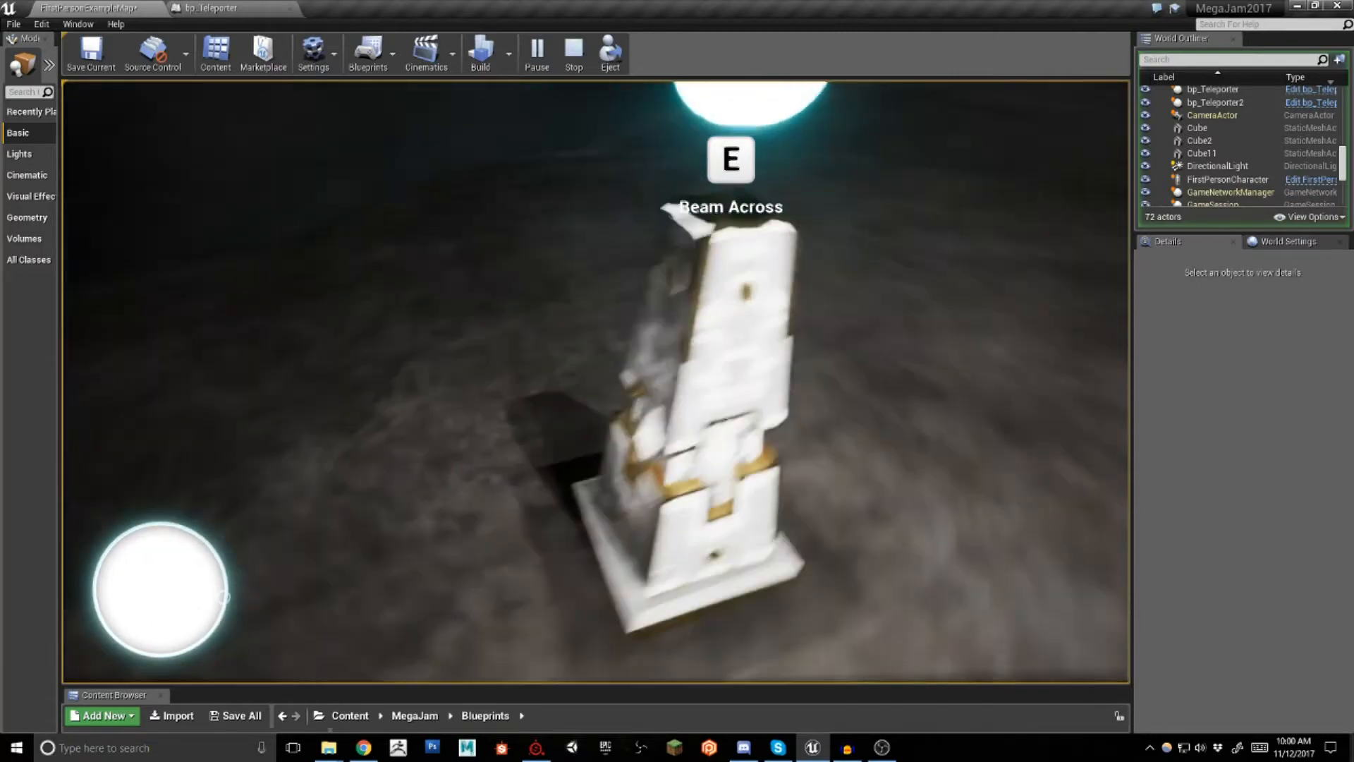
key(a)
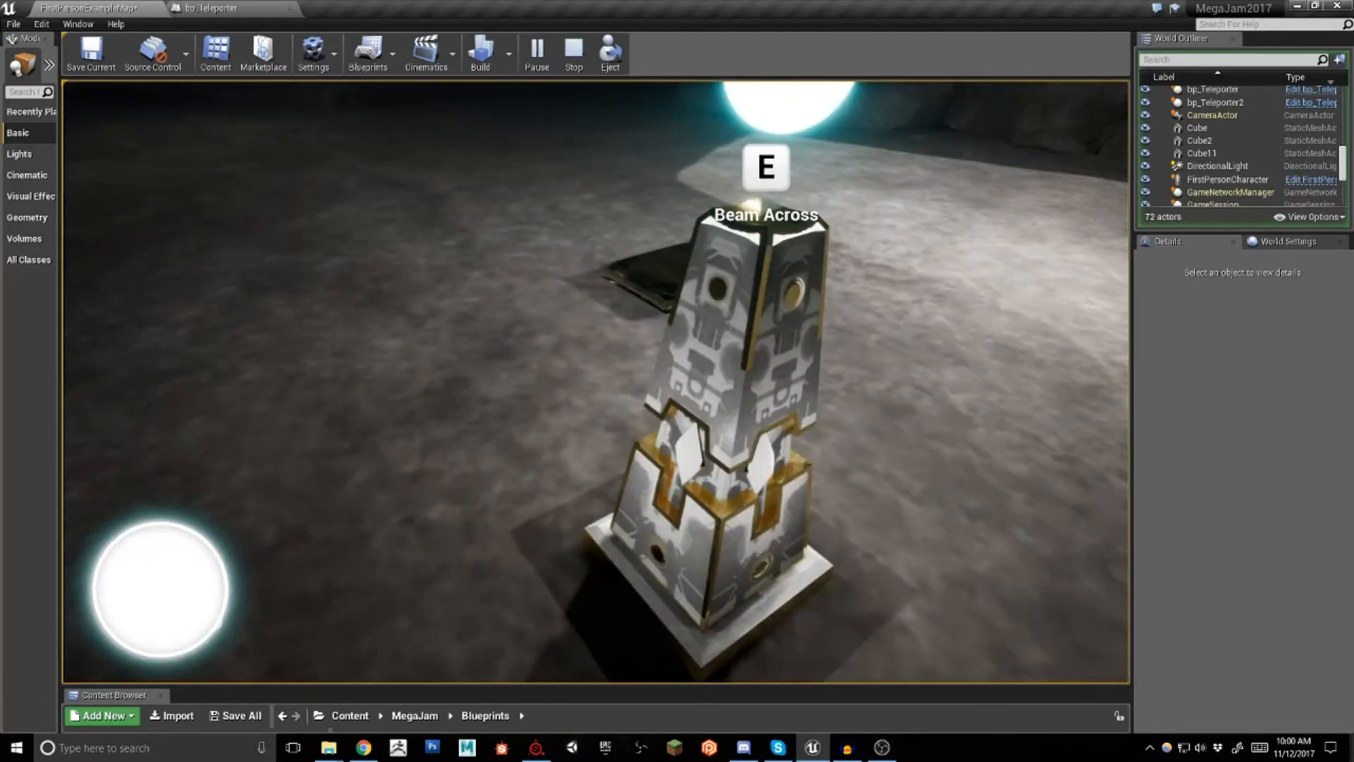
key(d)
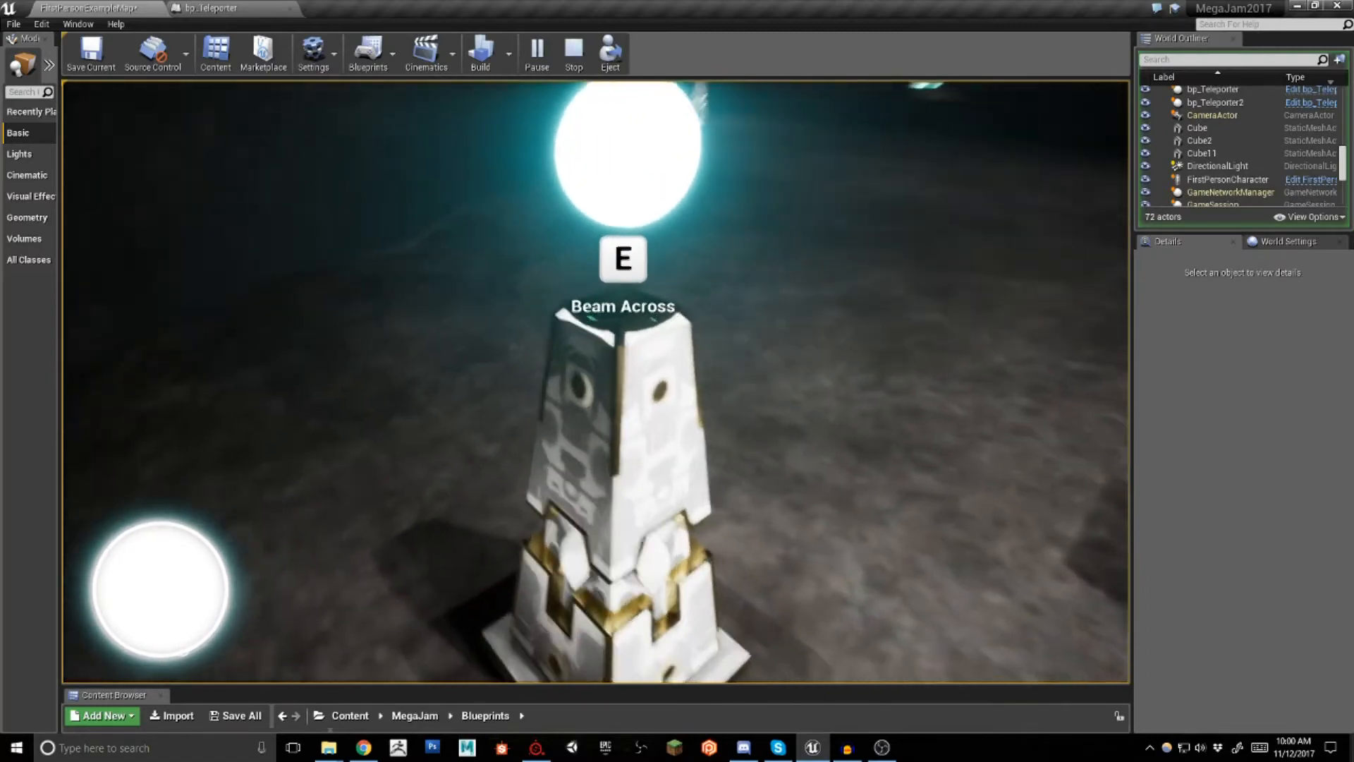
Move around the near teleporter until its Beam Across prompt shows and beam over to the far teleporter
key(s)
key(w)
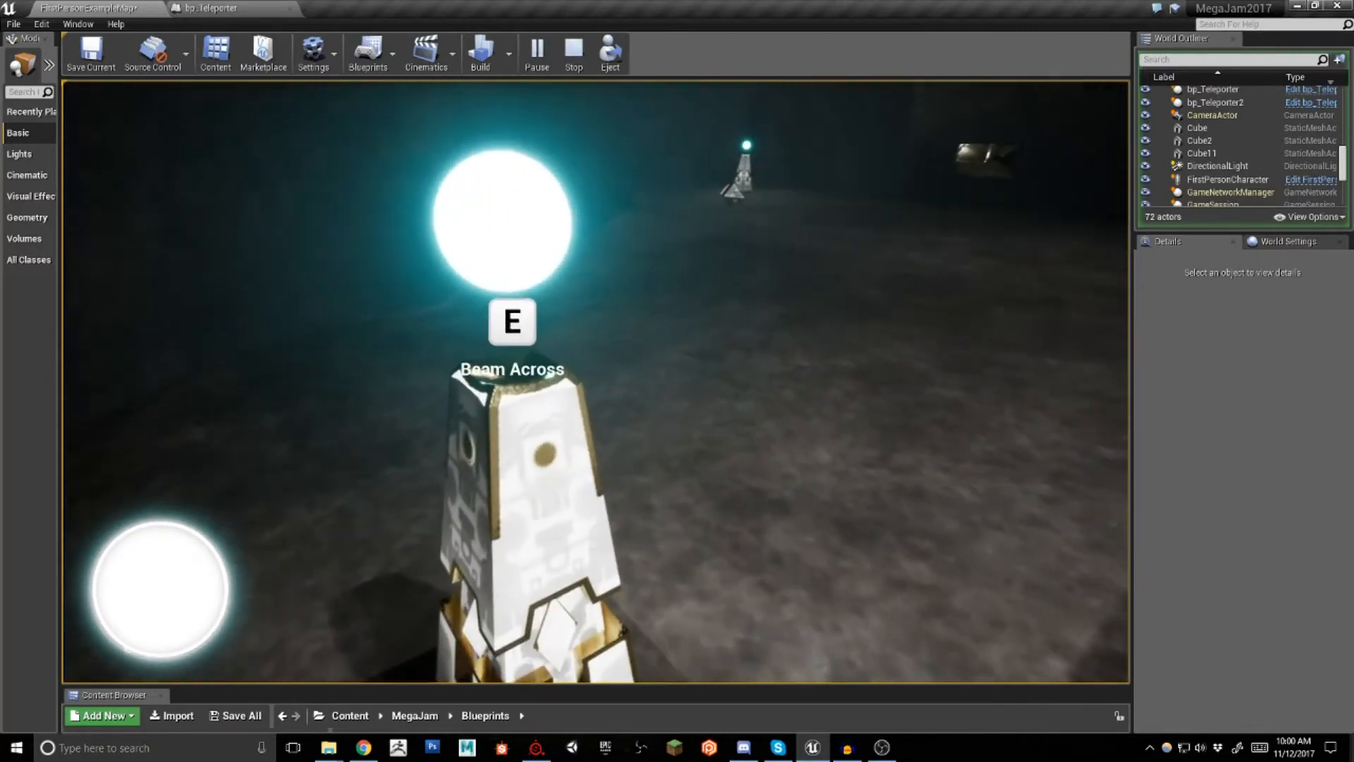
key(s)
key(w)
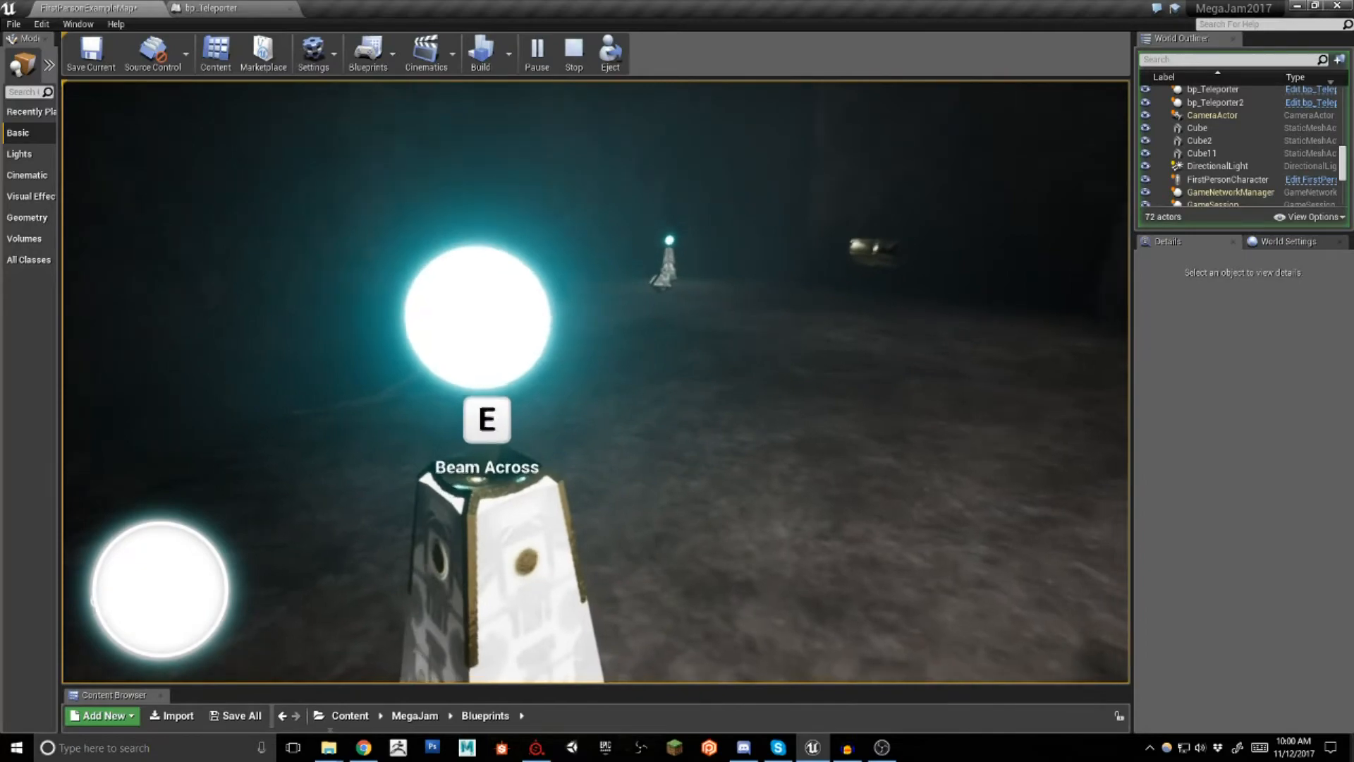
key(e)
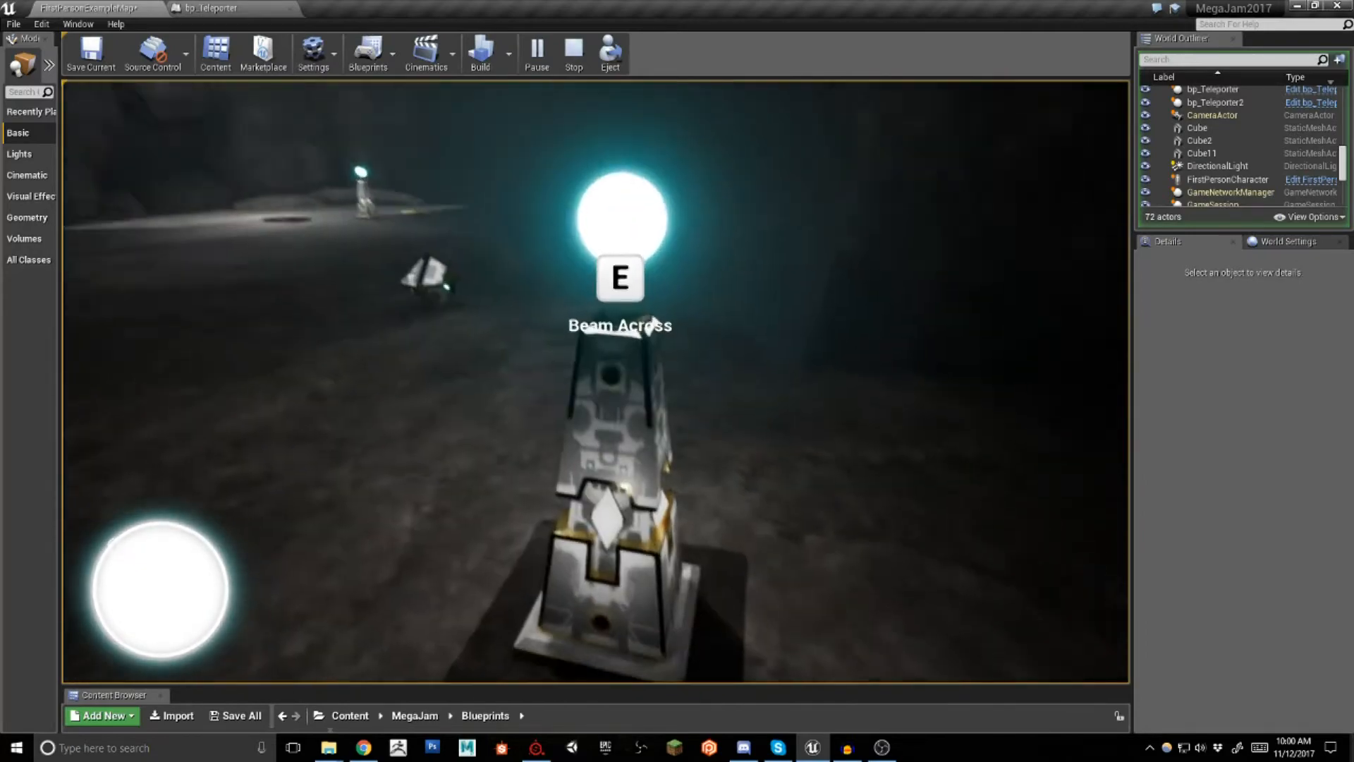
Beam back from the far teleporter to the near one and end the play session
key(w)
key(e)
key(w)
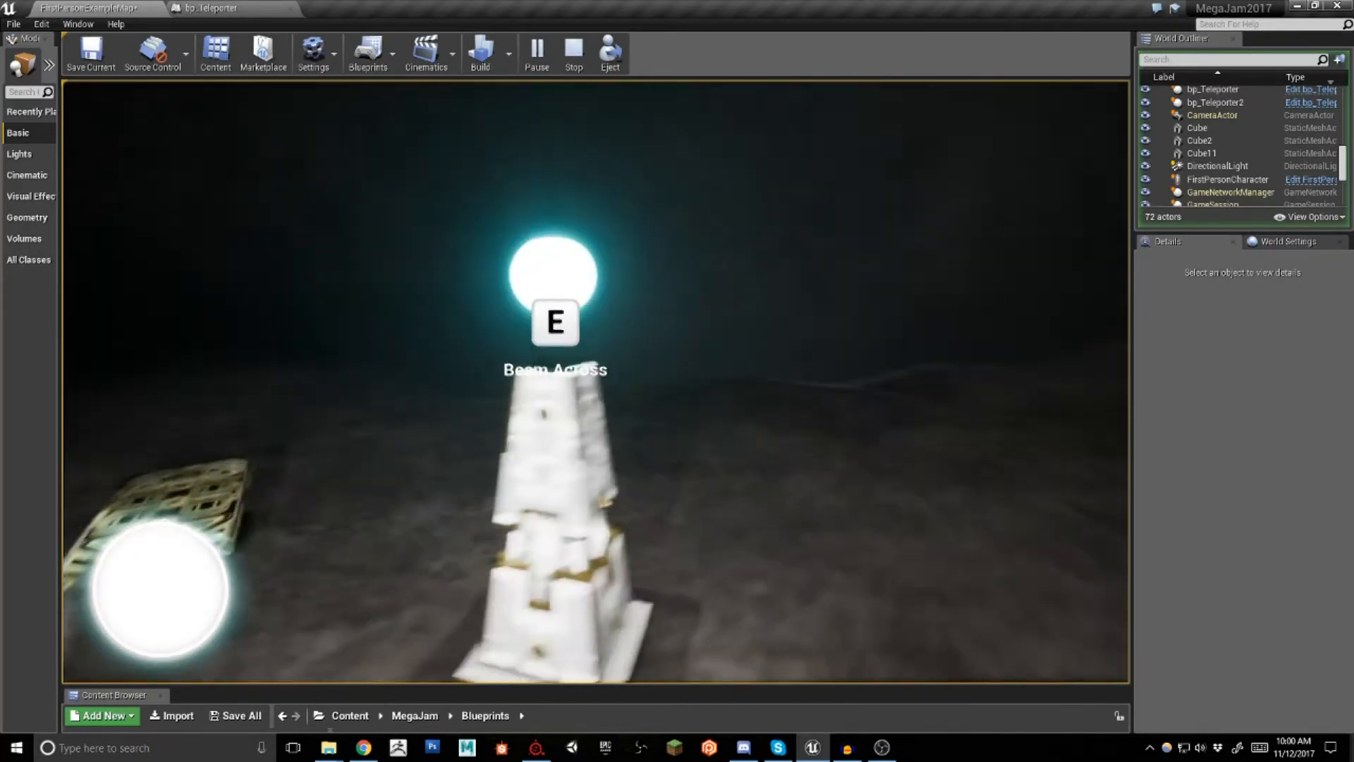
key(Escape)
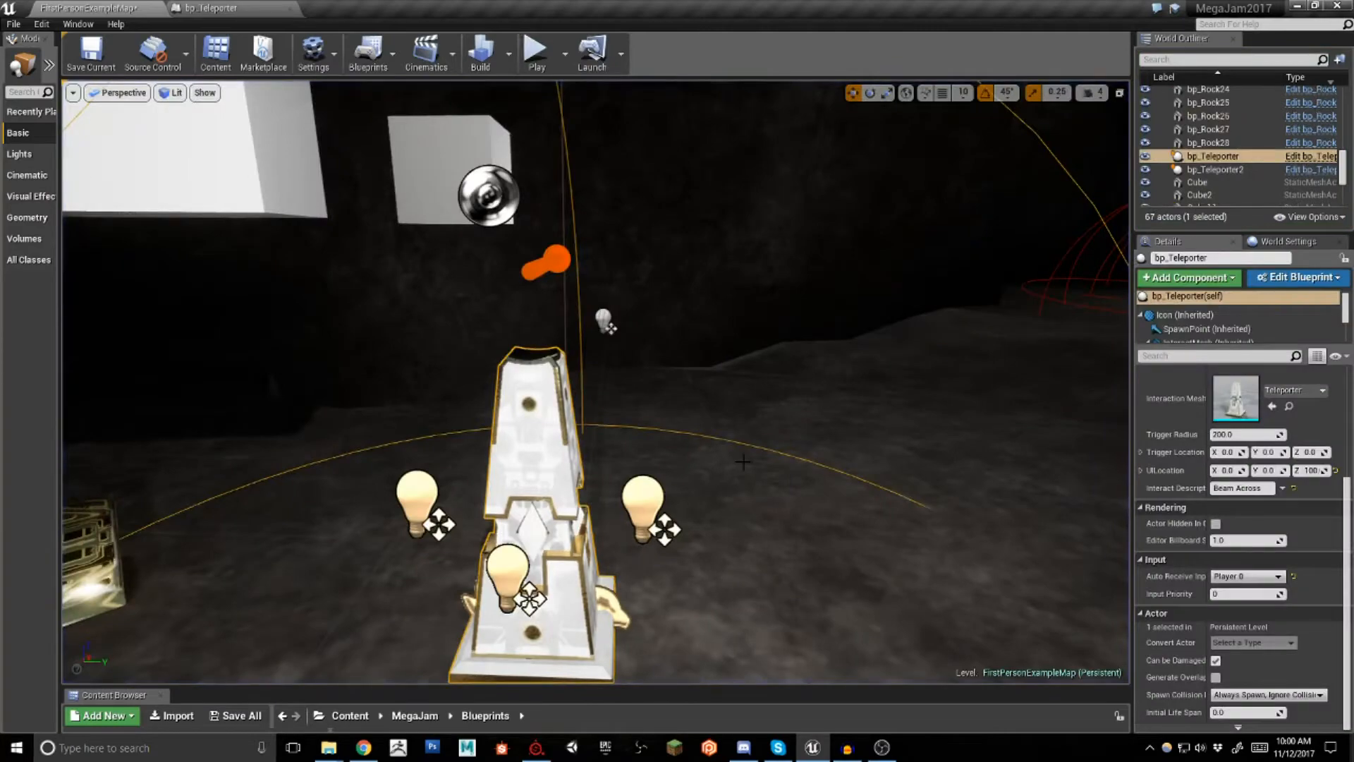
Examine the selected teleporter in the level, including its trigger radius, lights and orientation toward the far teleporter
key(s)
right_drag(595, 381, 695, 437)
key(w)
key(w)
key(s)
key(w)
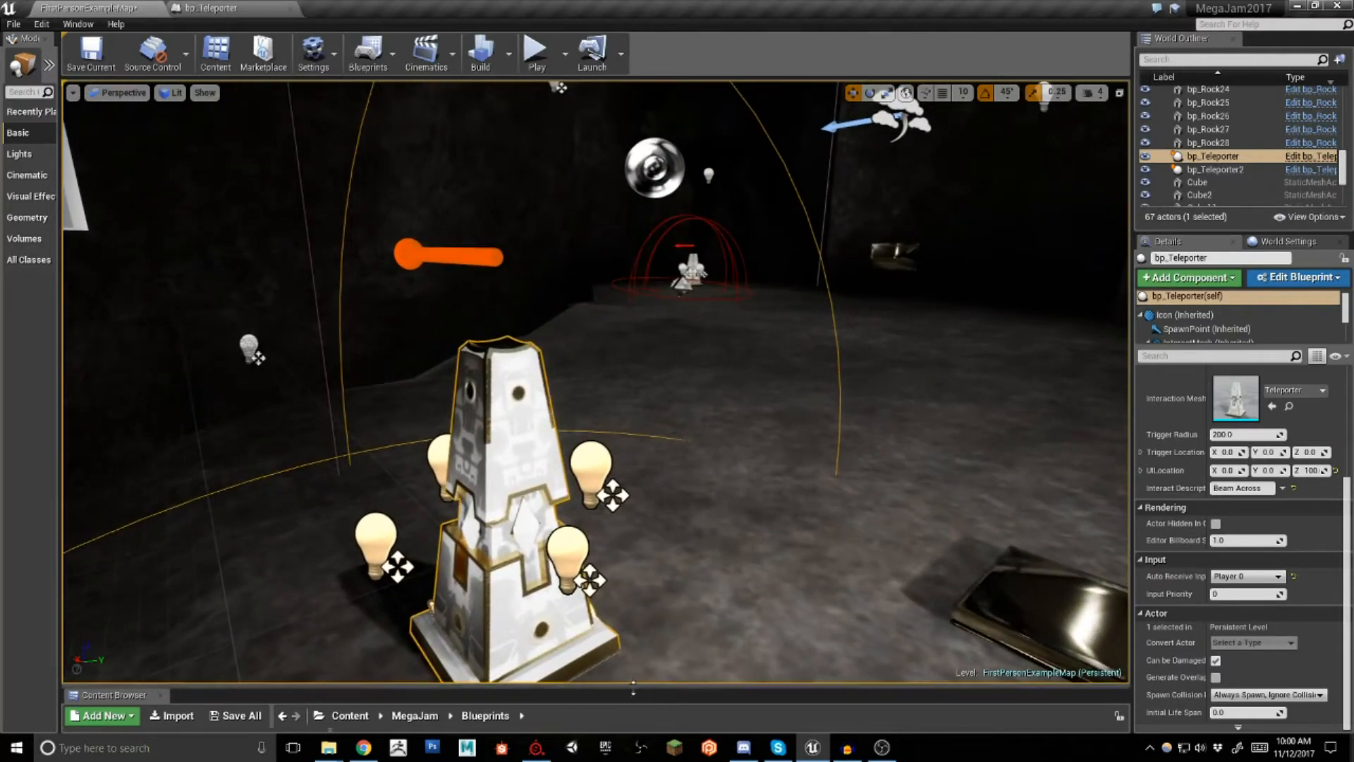
Enlarge the content browser to expose the Blueprints folder and check the available actions for bp_InteractionParent
drag(632, 689, 642, 534)
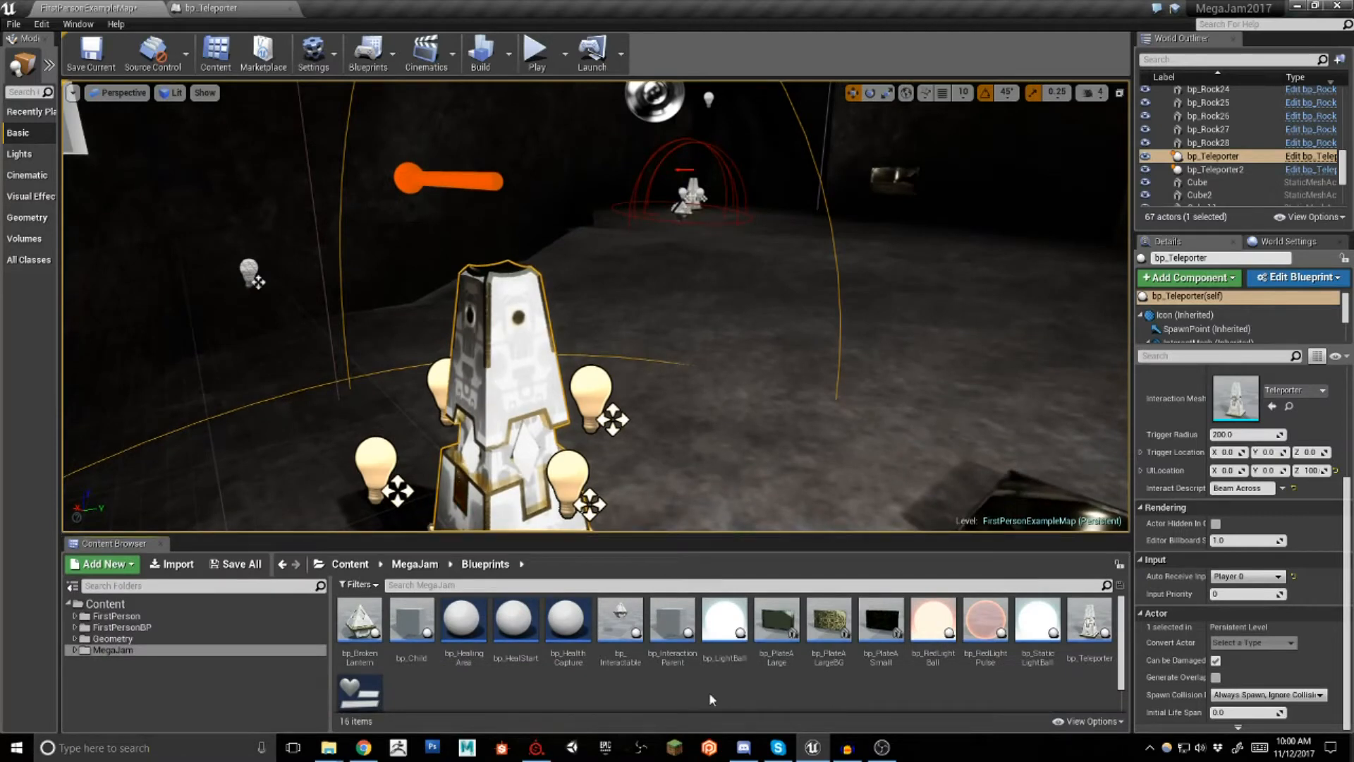
right_click(664, 625)
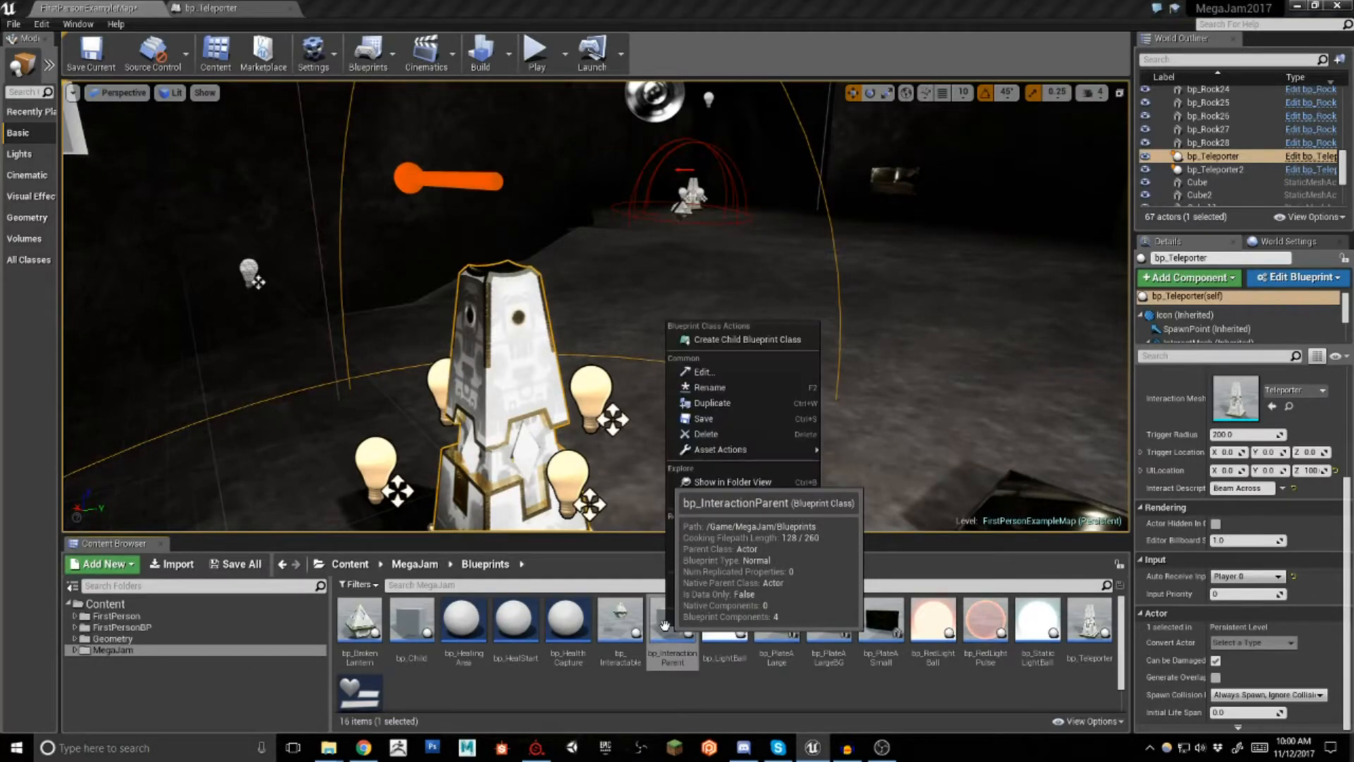
click(538, 696)
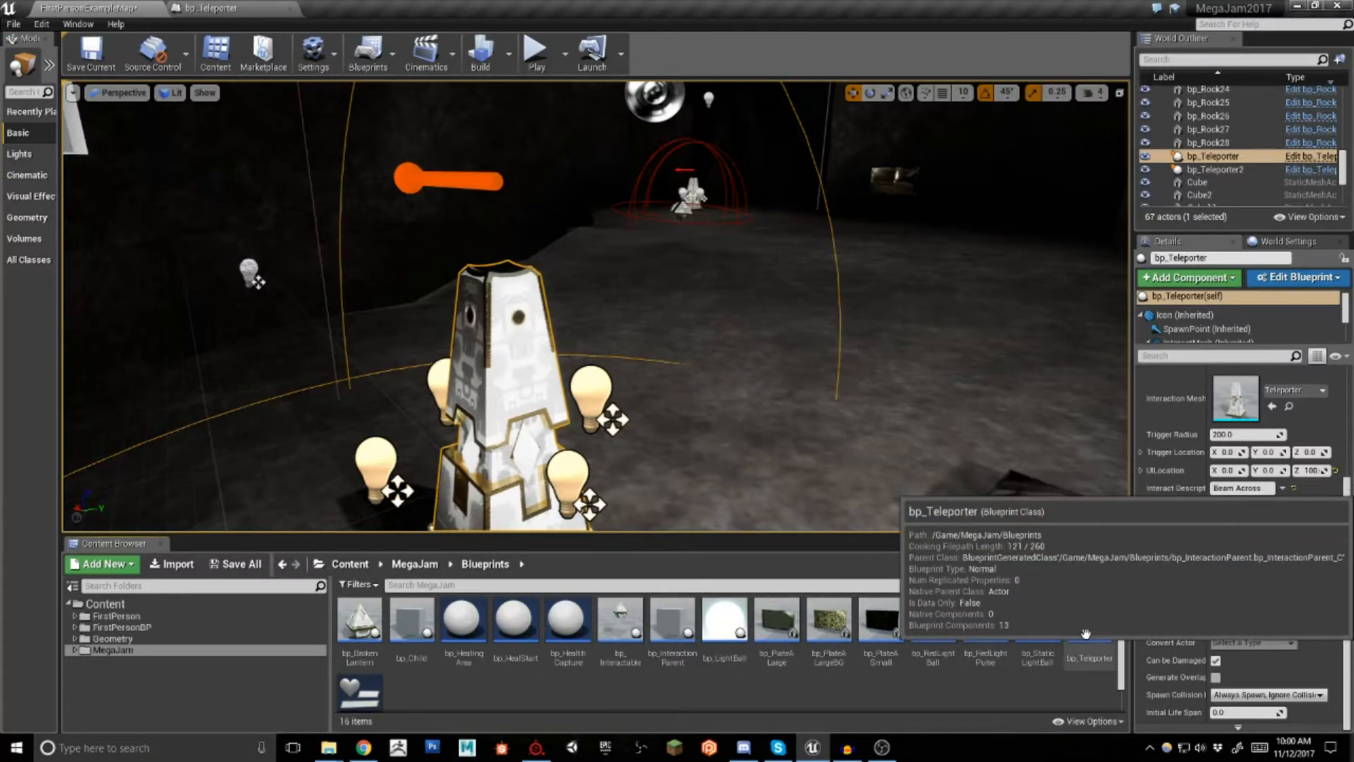
Show the bp_Teleporter blueprint's 3D preview and examine the Crystal1 mesh and the neighbouring crystal up close
click(244, 6)
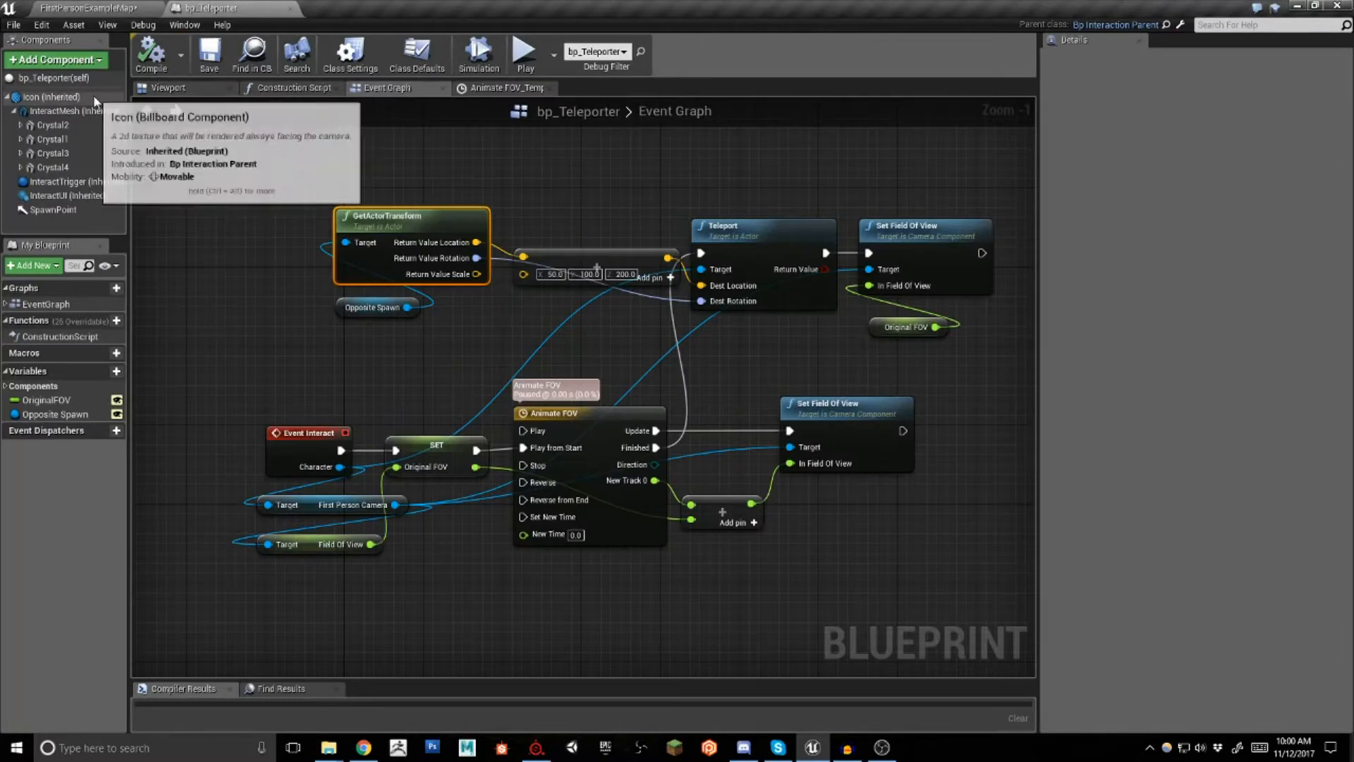
click(180, 87)
right_drag(453, 293, 447, 195)
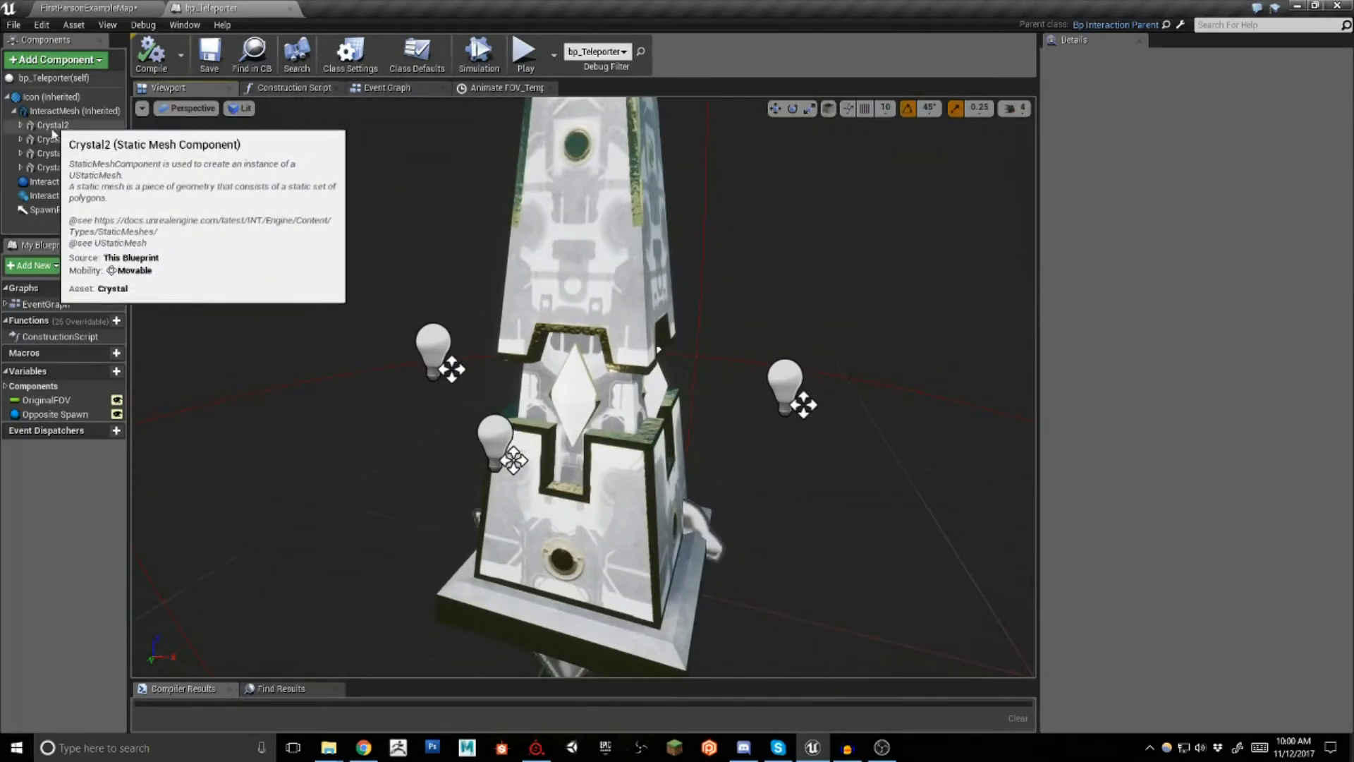
click(574, 423)
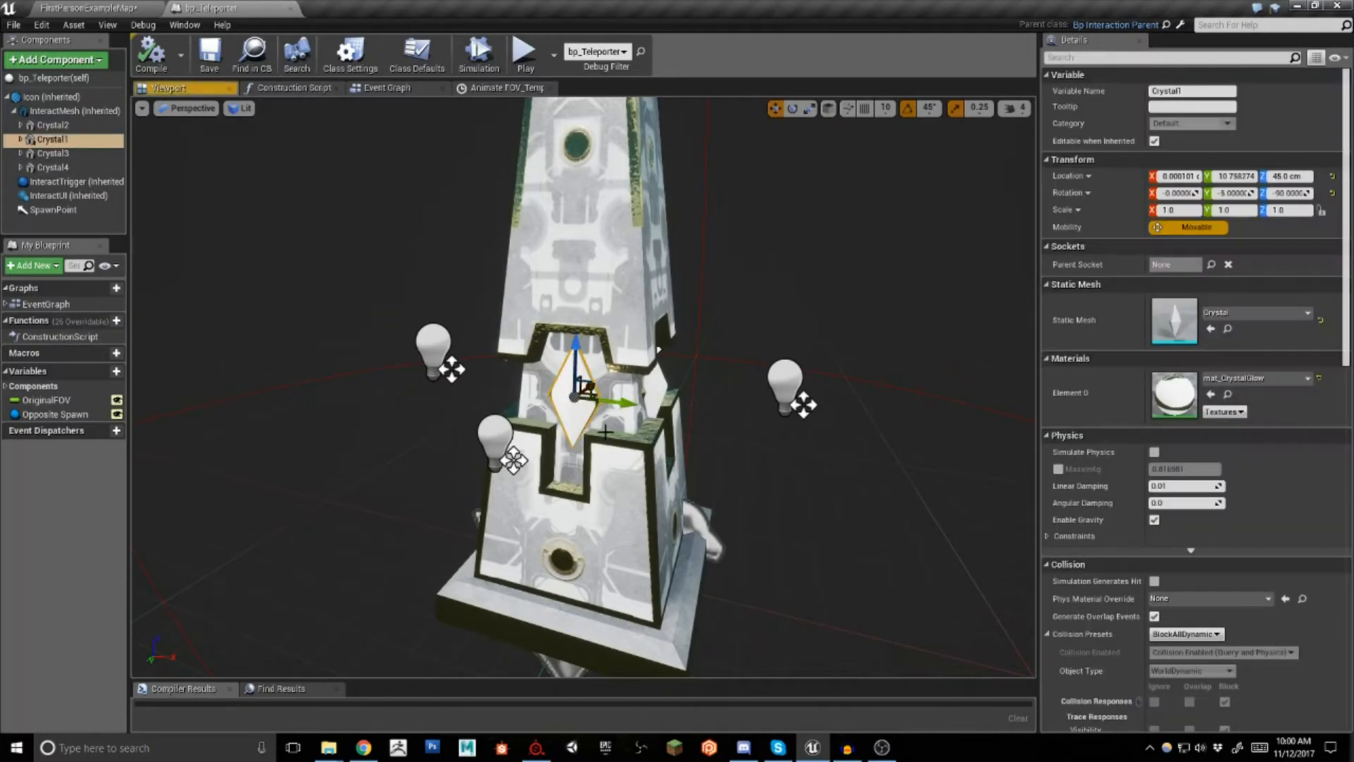
key(f)
right_drag(634, 265, 730, 367)
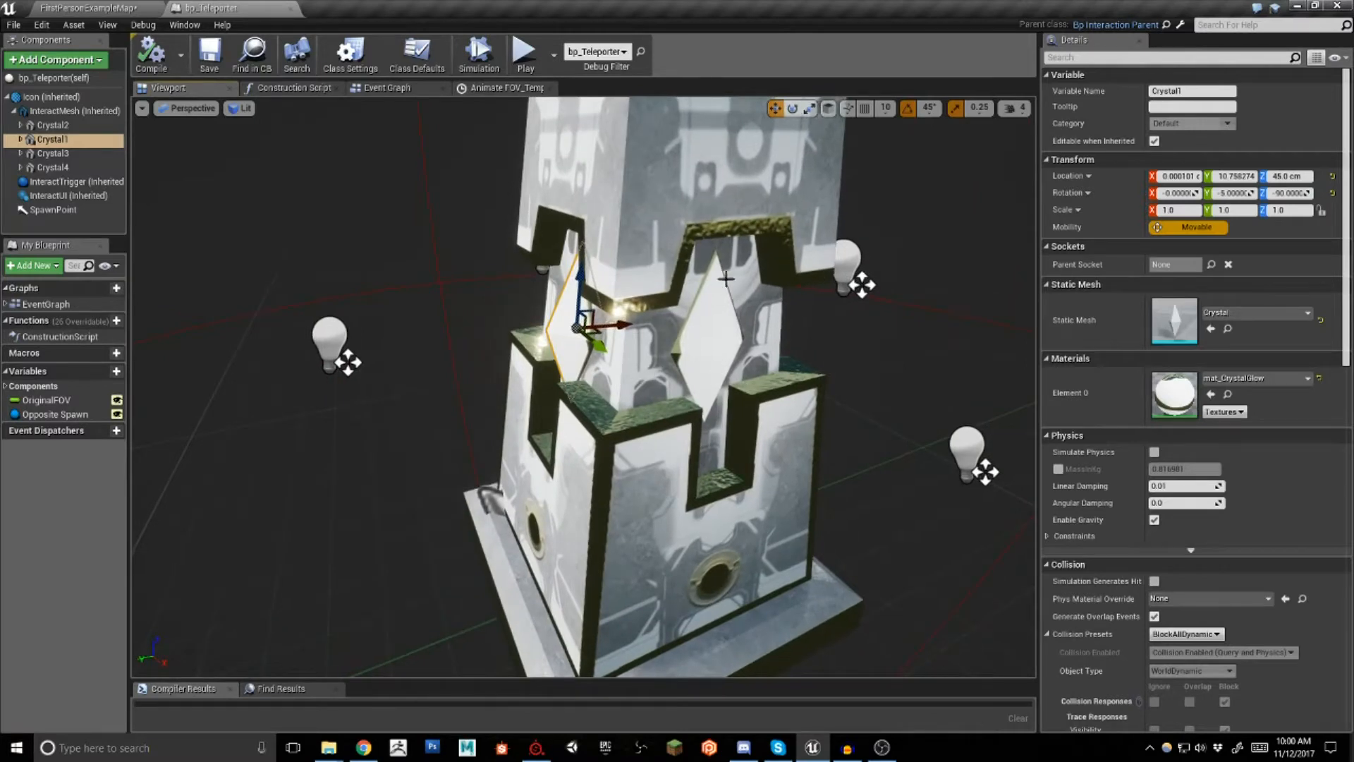
Inspect a crystal's point light, expand Crystal2, Crystal1 and Crystal3 to see their child lights, and collapse them again
right_drag(661, 357, 695, 412)
click(491, 358)
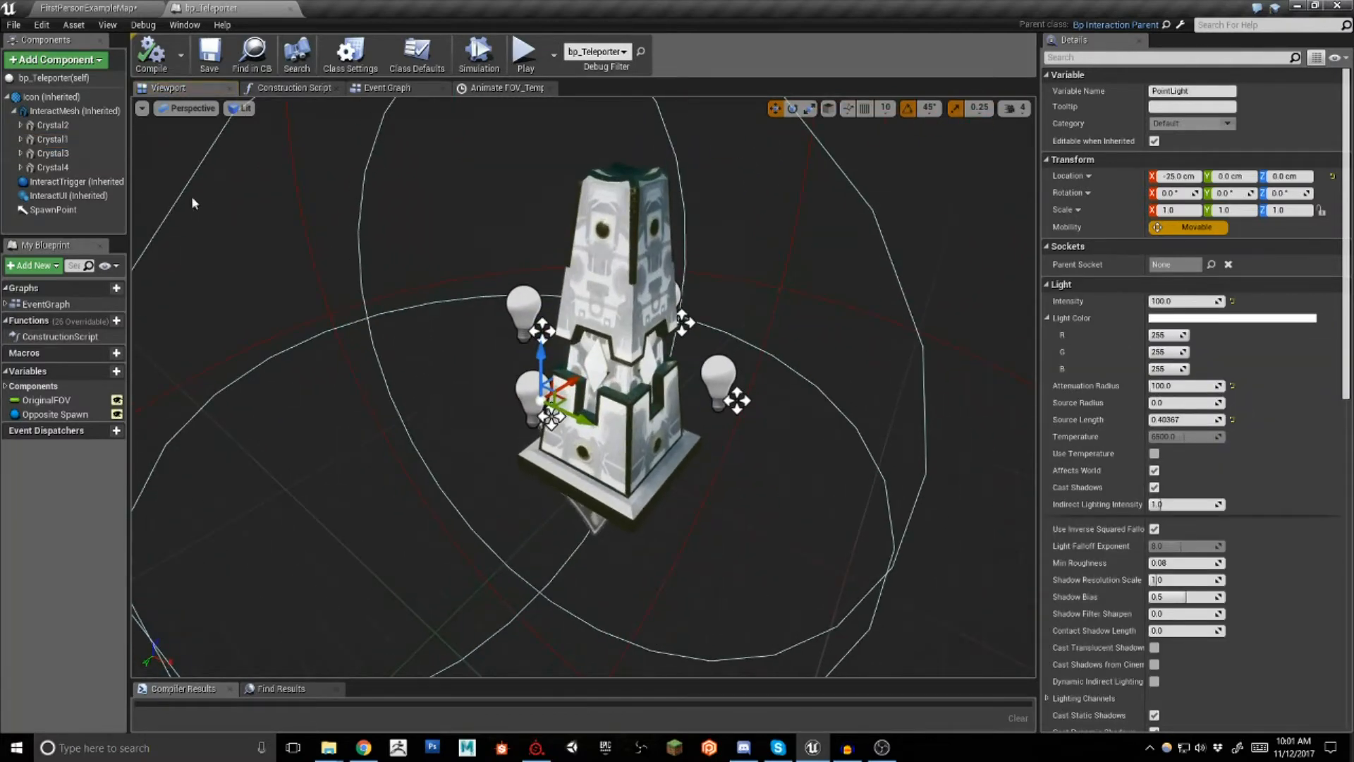
click(20, 124)
click(21, 153)
click(21, 181)
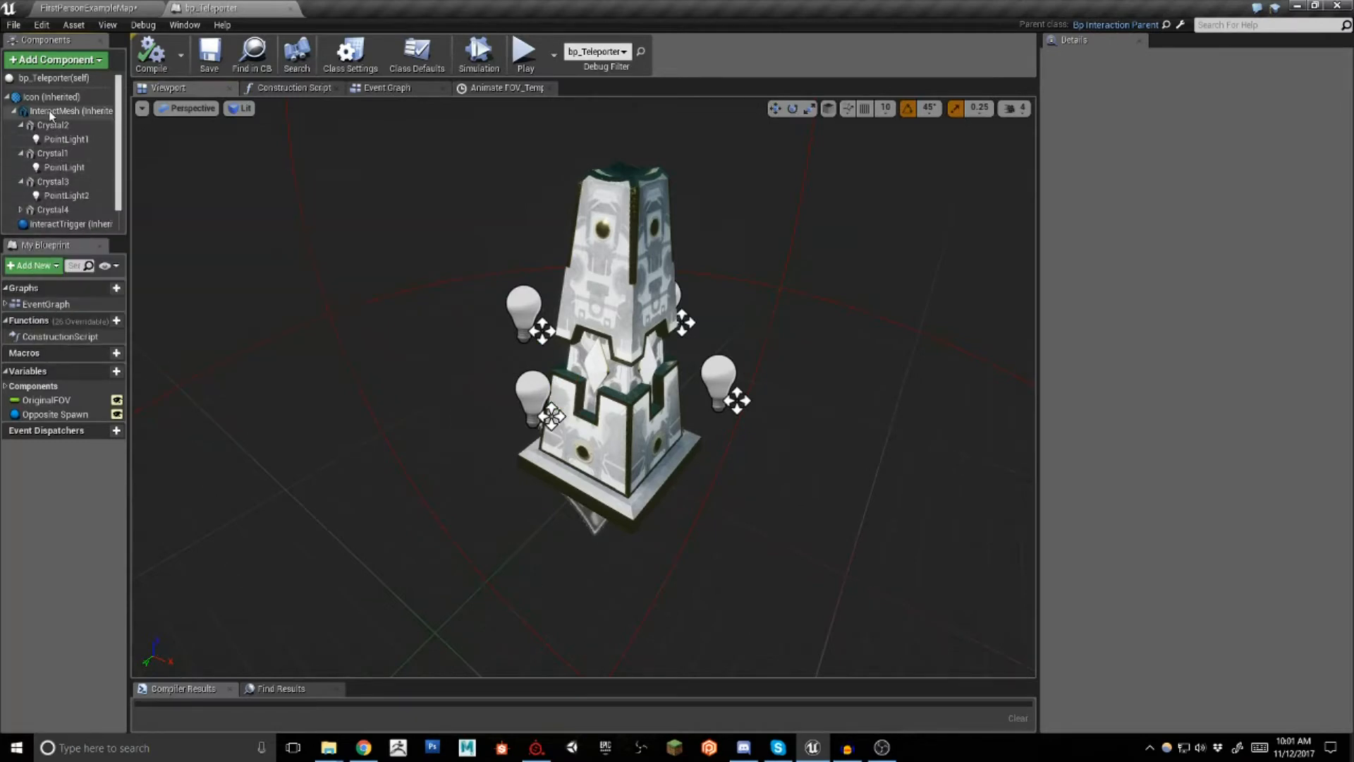
click(20, 125)
click(20, 139)
click(20, 153)
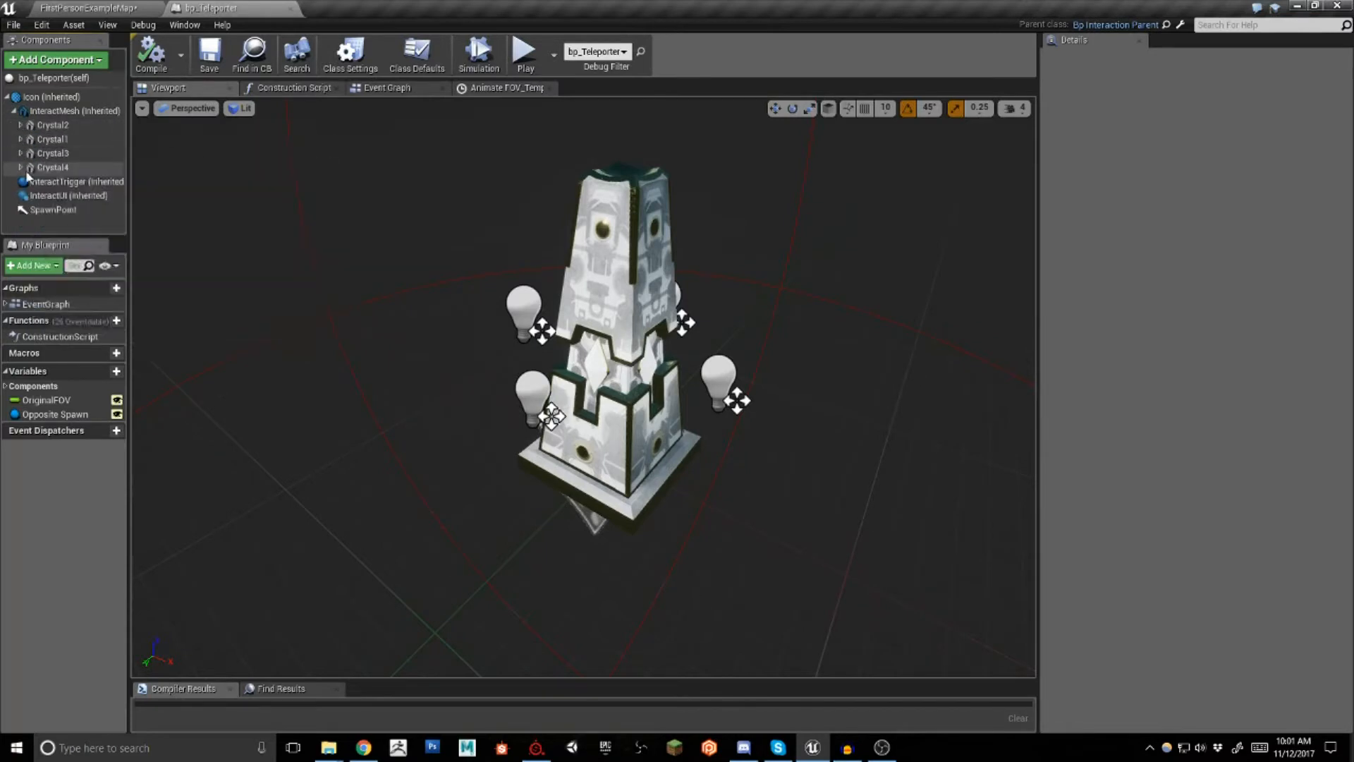
Select the SpawnPoint arrow above the teleporter and examine its position and direction from several angles
alt+drag(652, 415, 846, 402)
scroll(653, 465, up, 5)
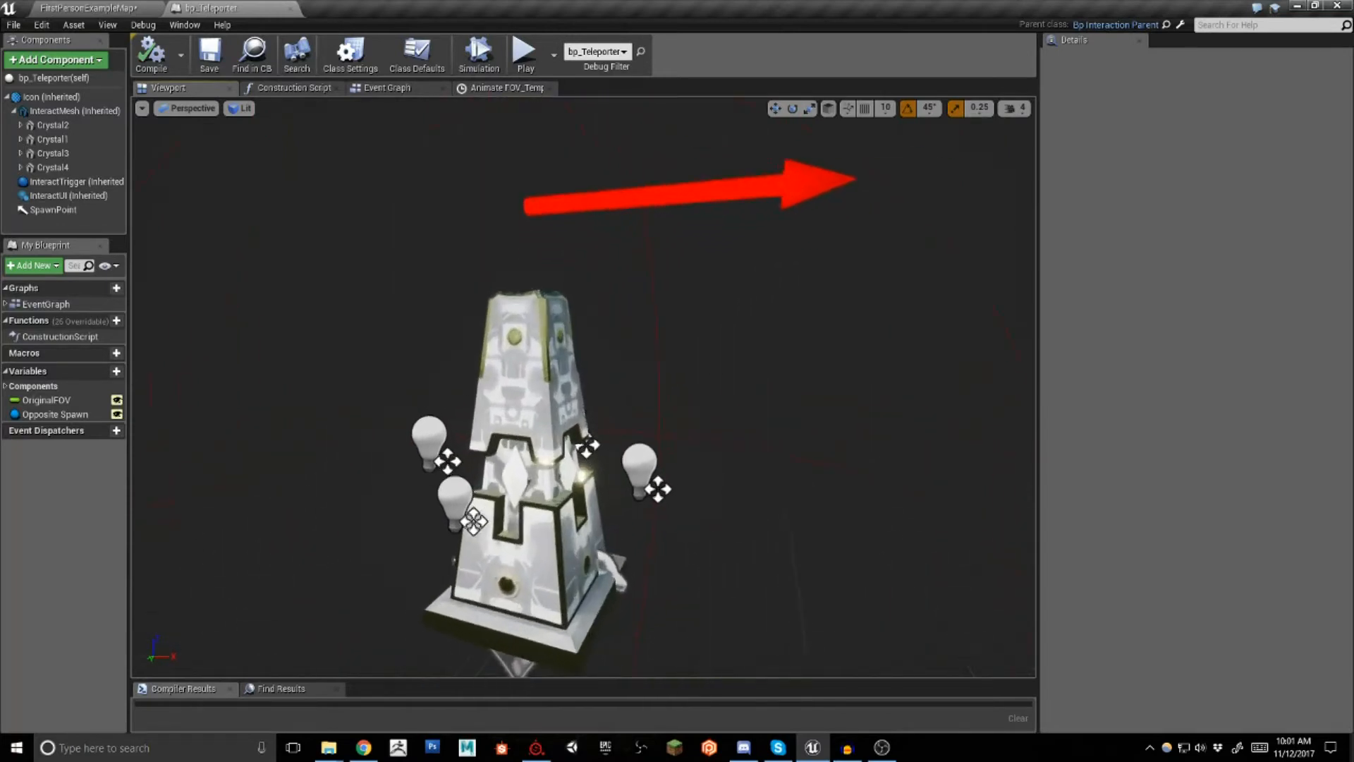
right_drag(626, 316, 626, 315)
click(696, 286)
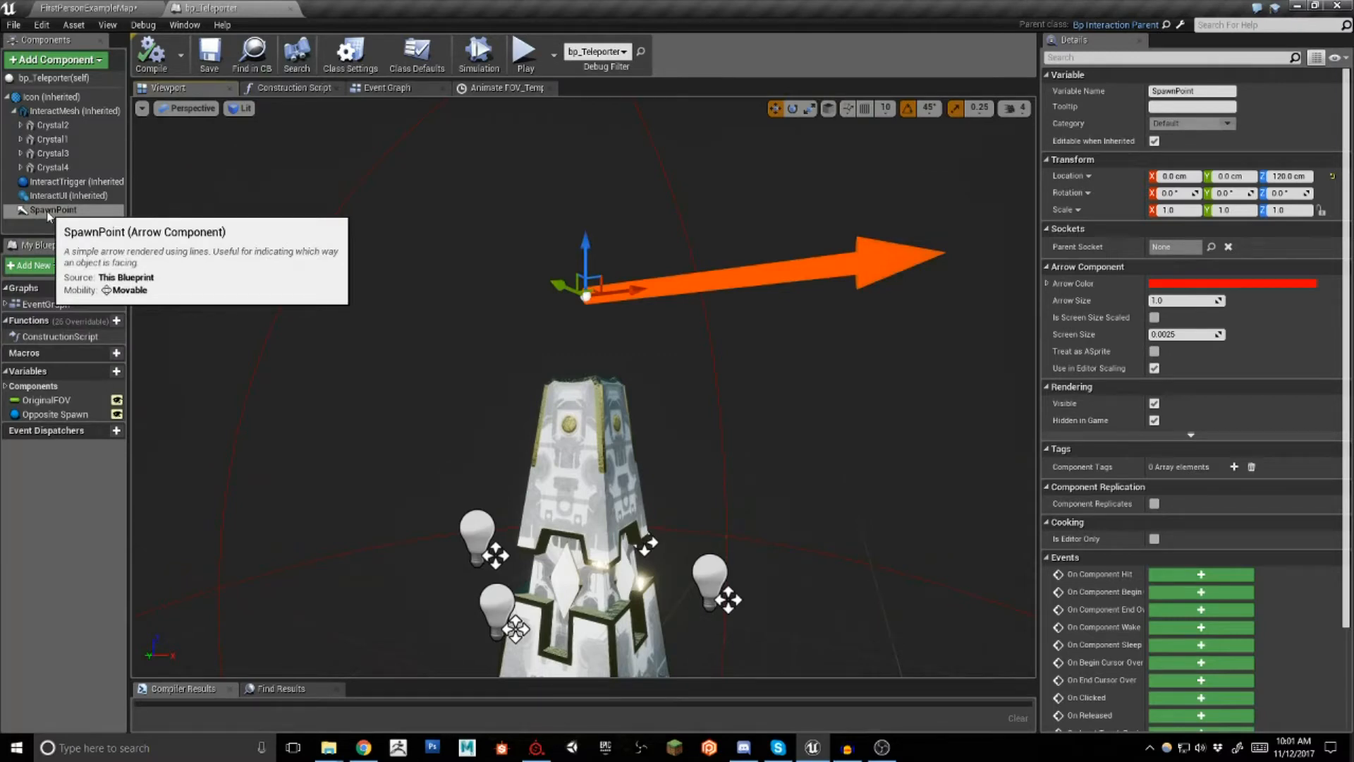
scroll(764, 347, up, 3)
scroll(765, 347, down, 3)
right_drag(765, 348, 689, 233)
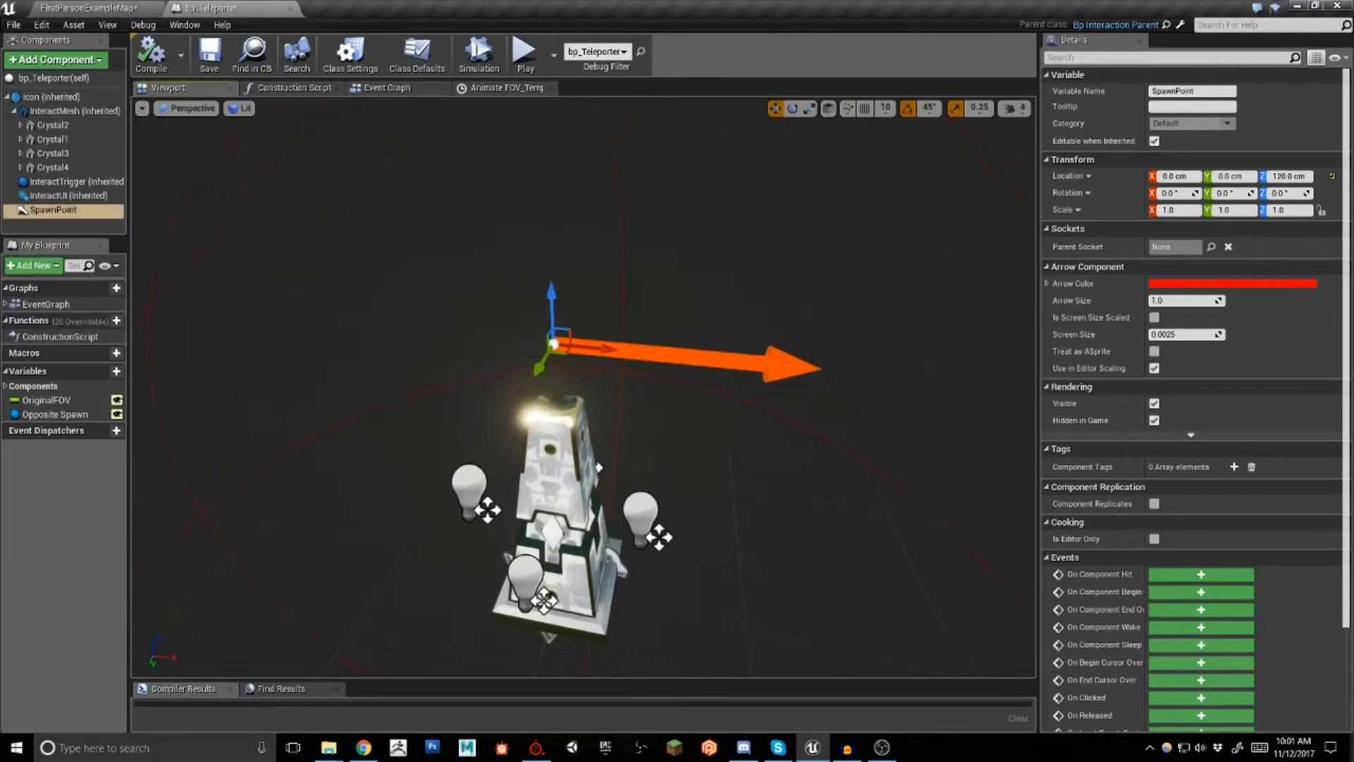
scroll(728, 341, down, 5)
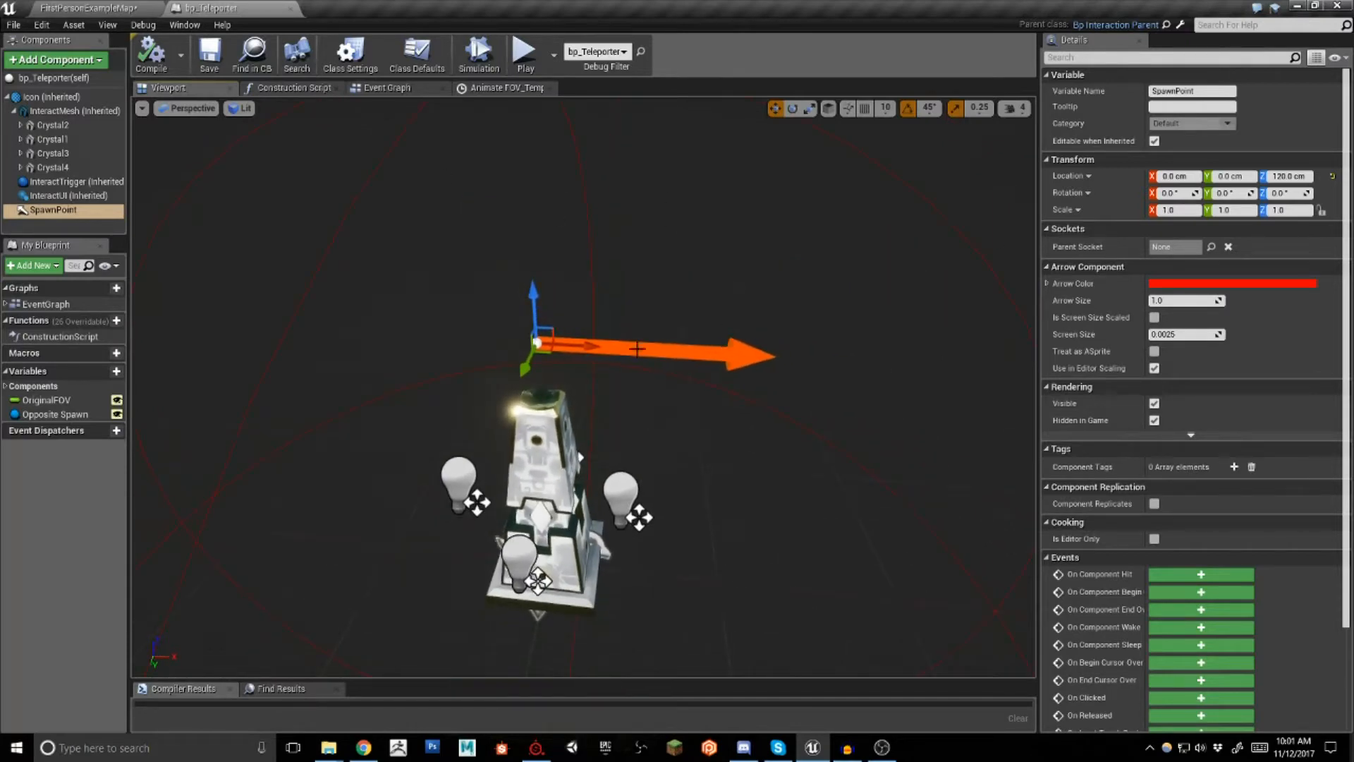
click(64, 210)
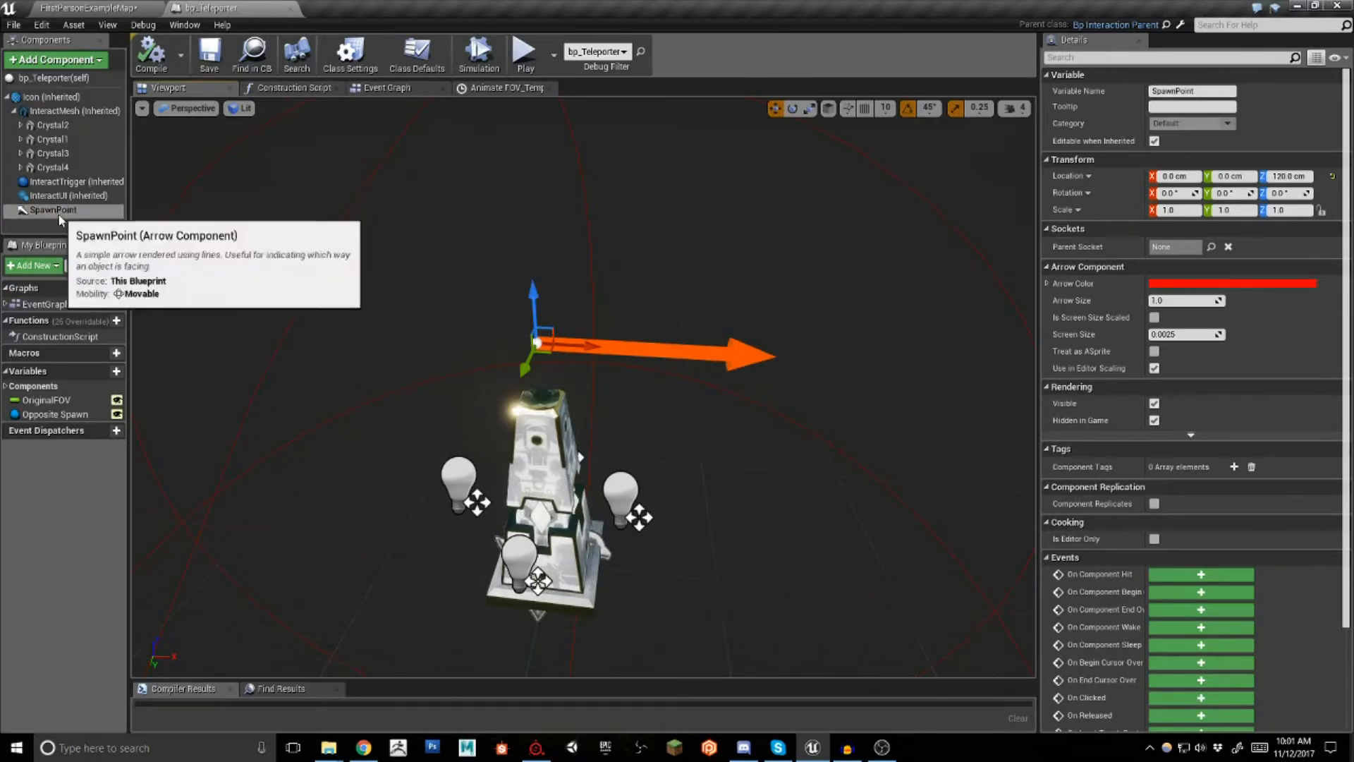
middle_drag(584, 359, 598, 352)
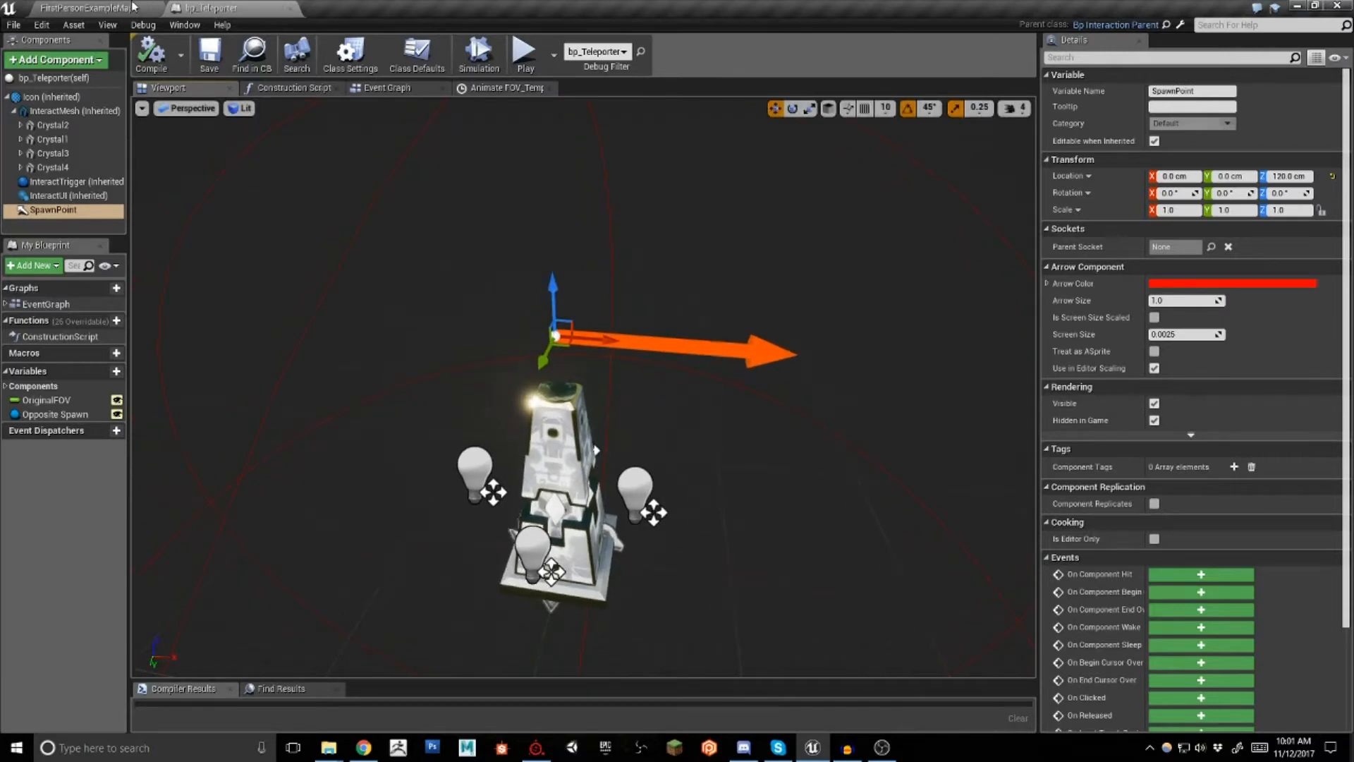
Return to the level and open the bp_StaticLightBall blueprint from the Blueprints folder
key(ctrl+Tab)
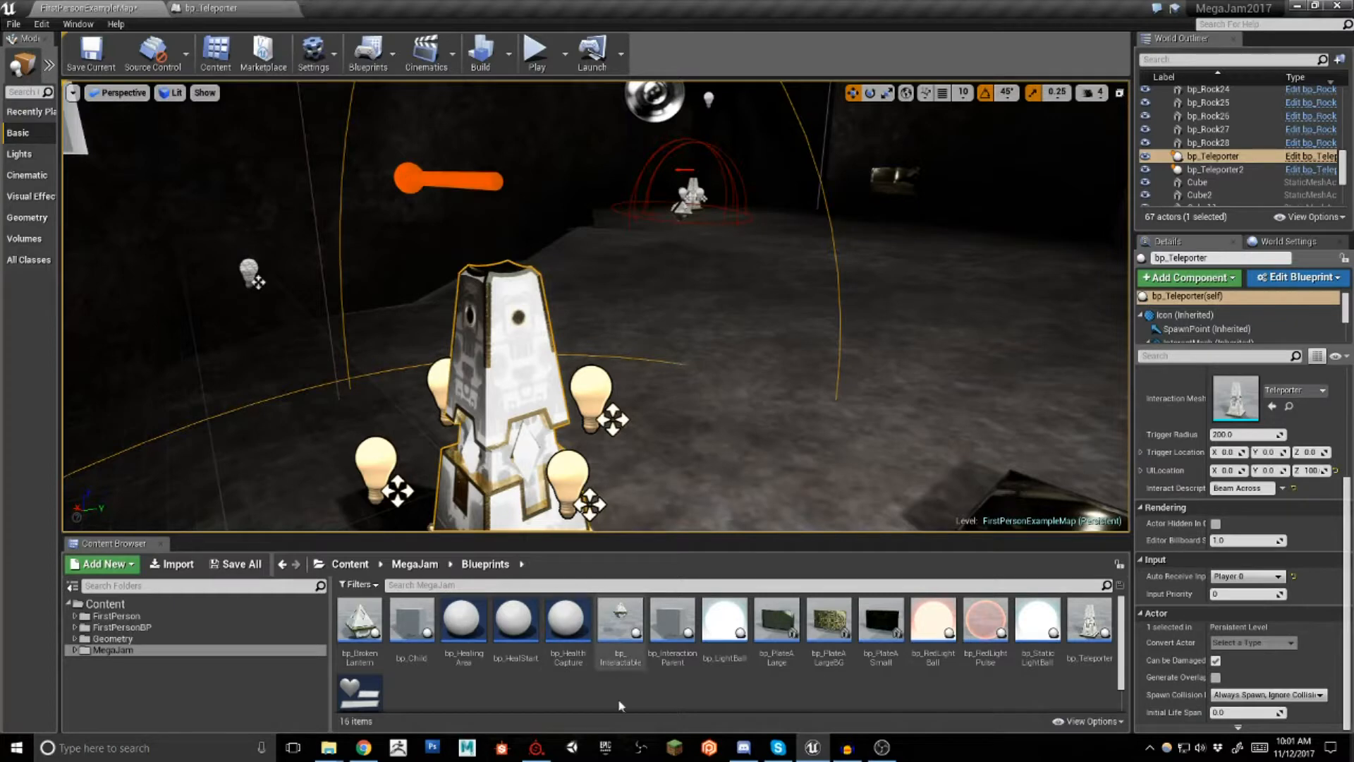
click(734, 621)
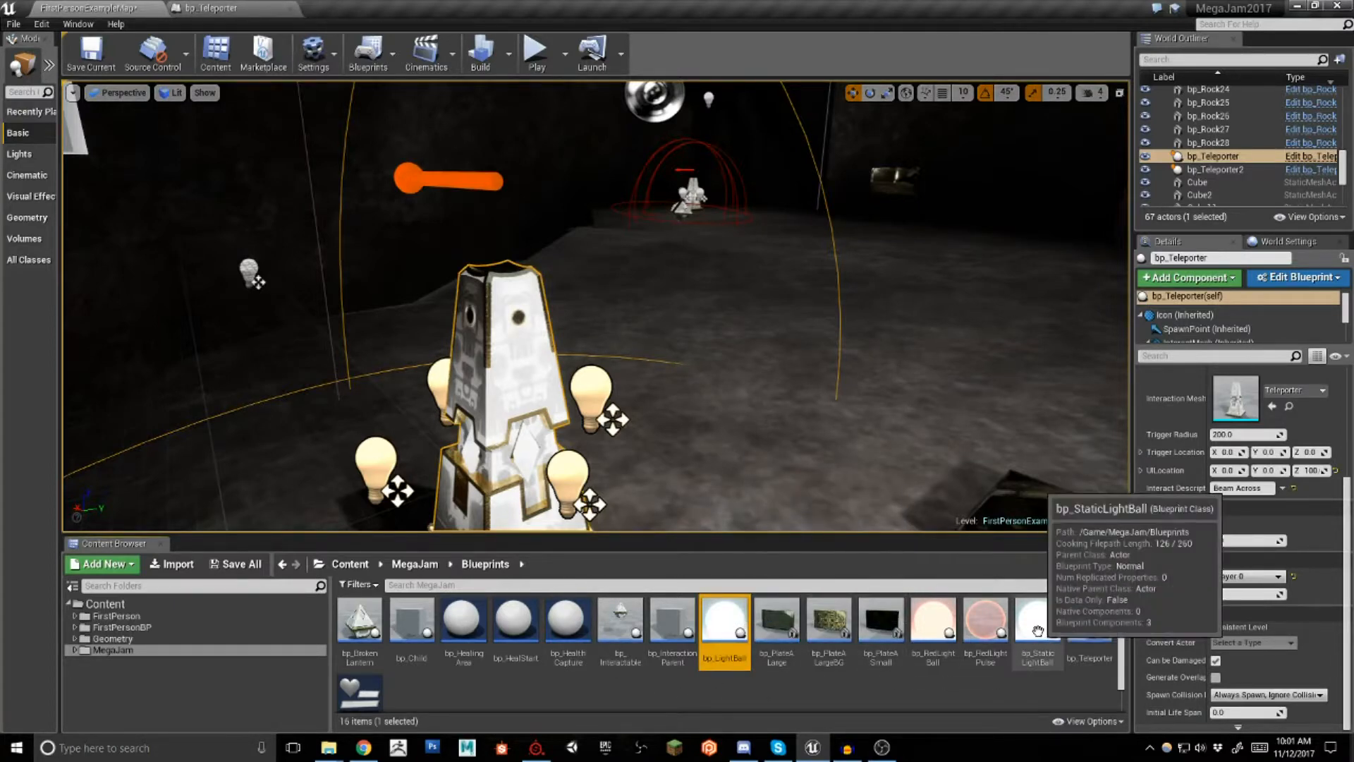
click(1039, 650)
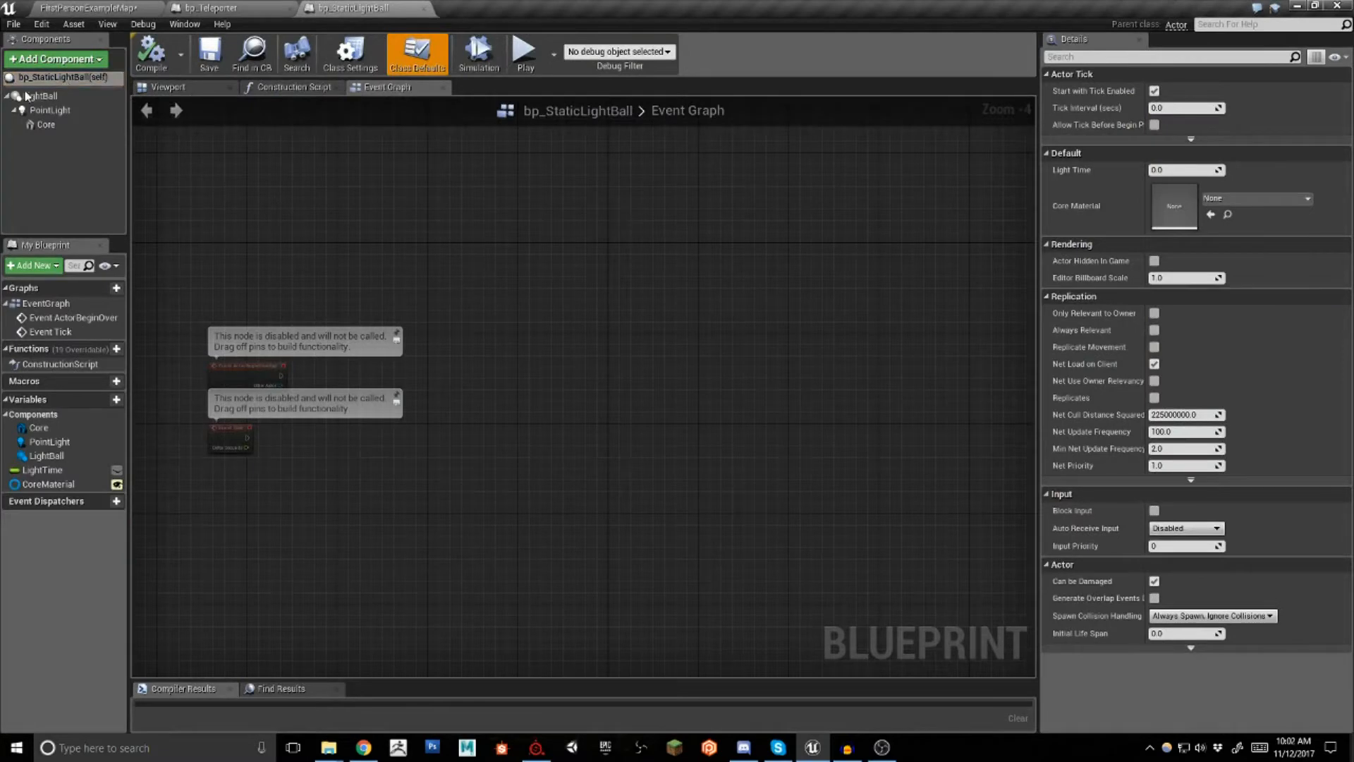
Examine the LightBall root and glowing Core sphere of bp_StaticLightBall in its 3D preview, and close the blueprint
click(38, 95)
drag(692, 389, 692, 390)
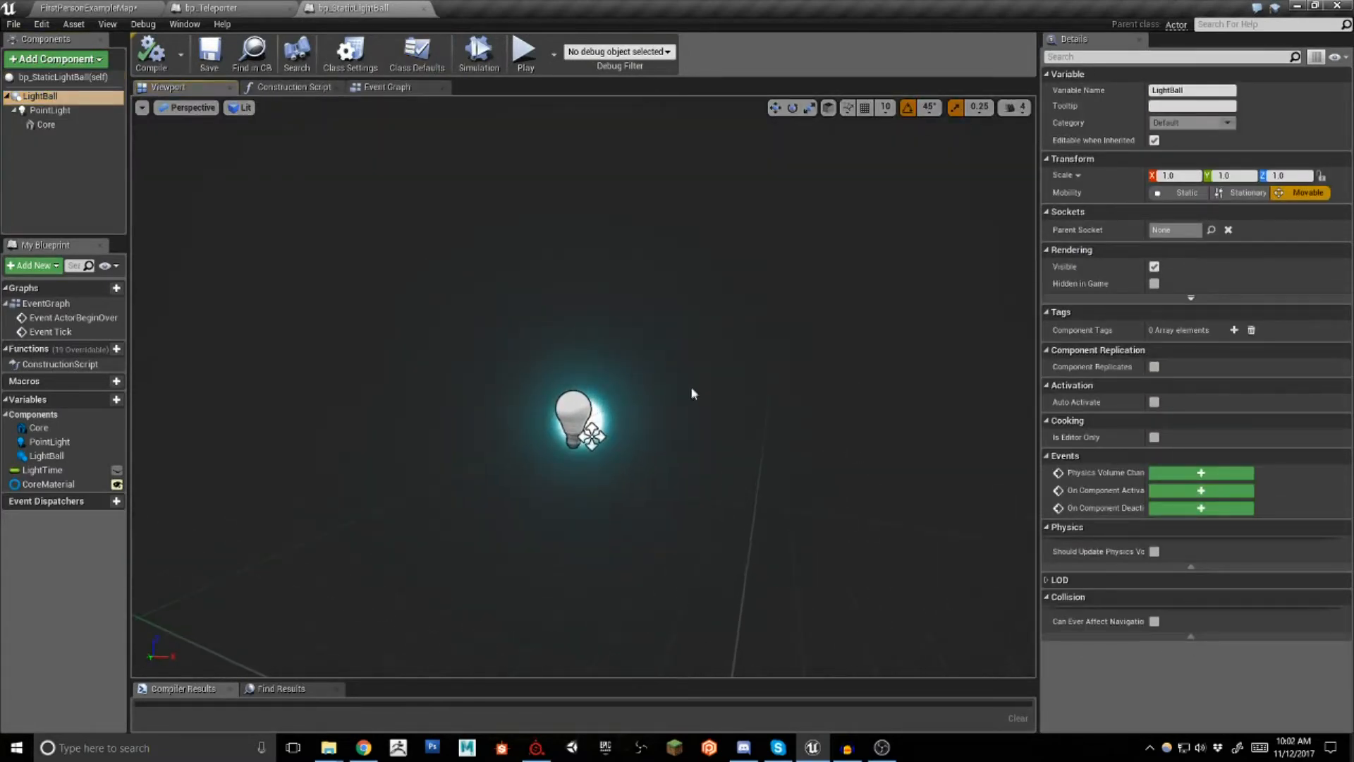
click(44, 125)
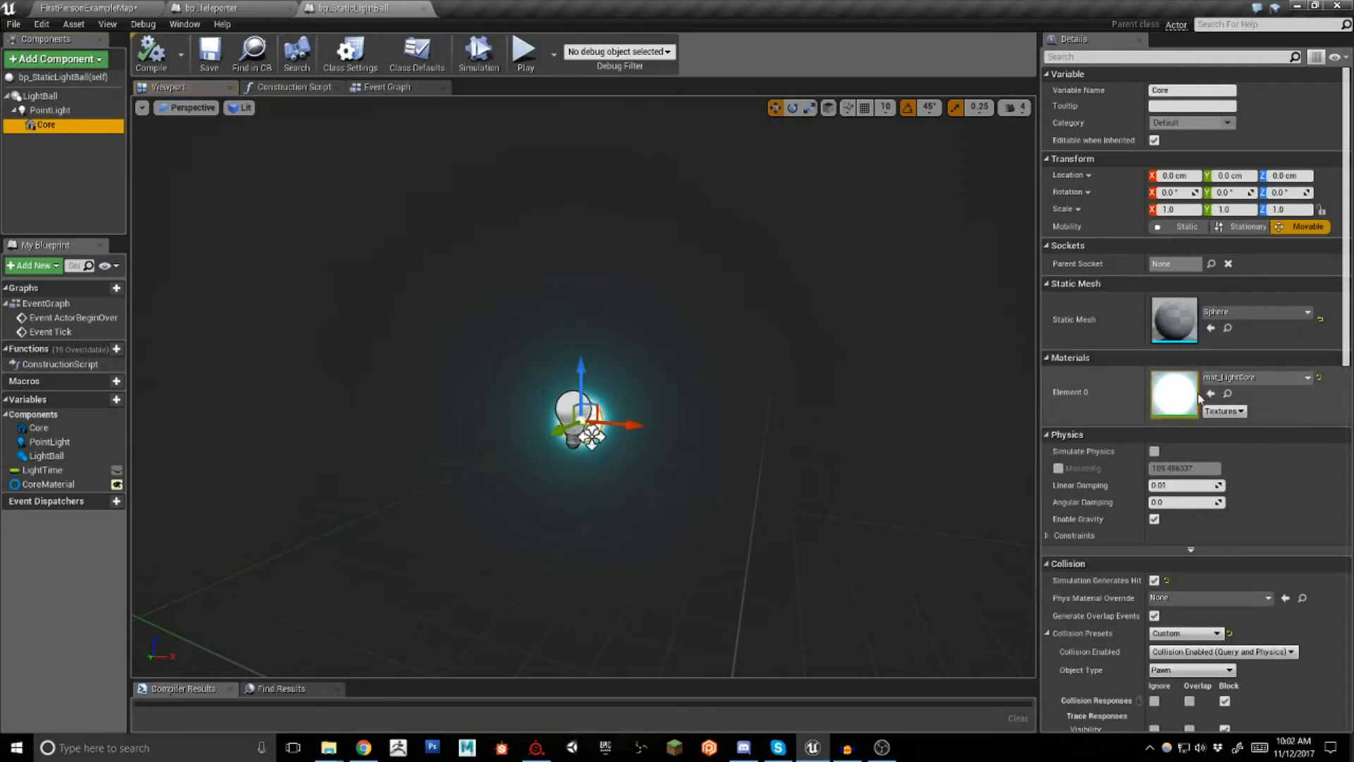
scroll(691, 414, up, 4)
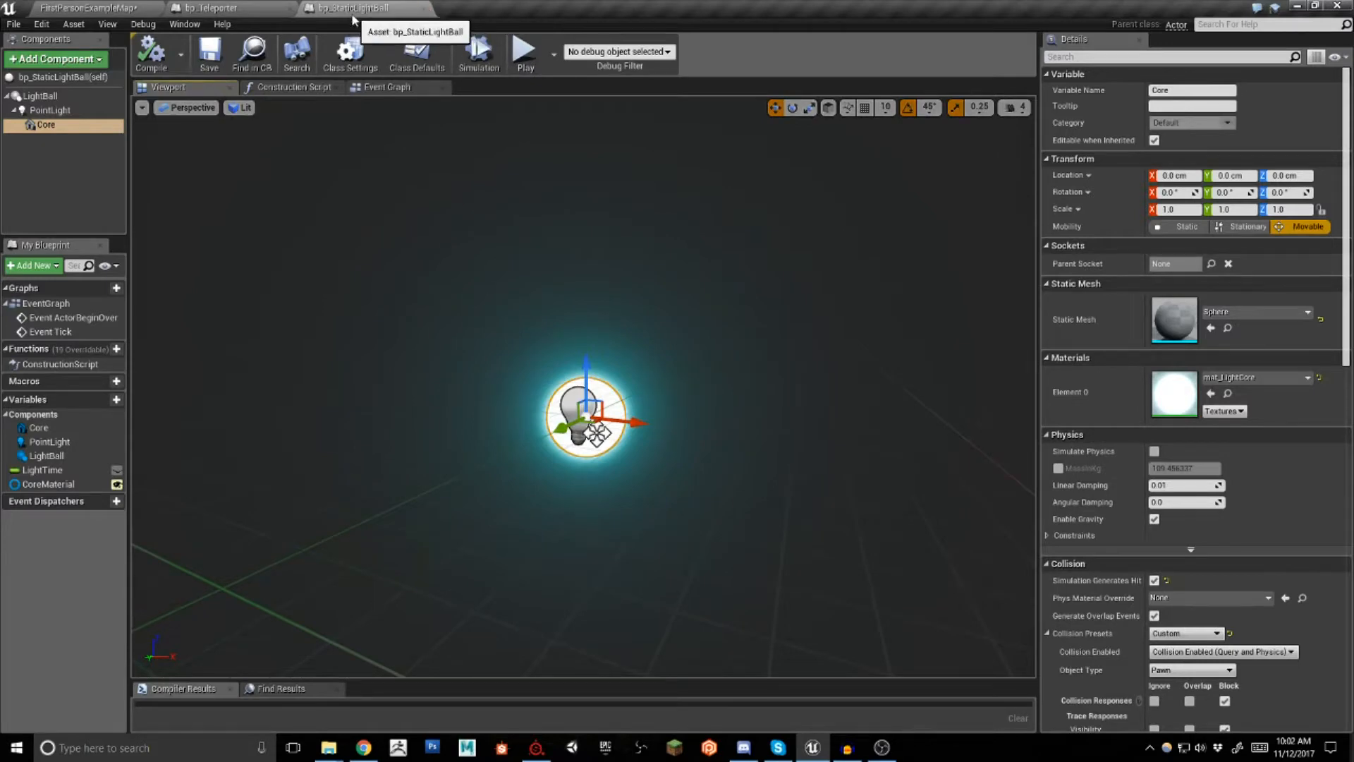
click(424, 8)
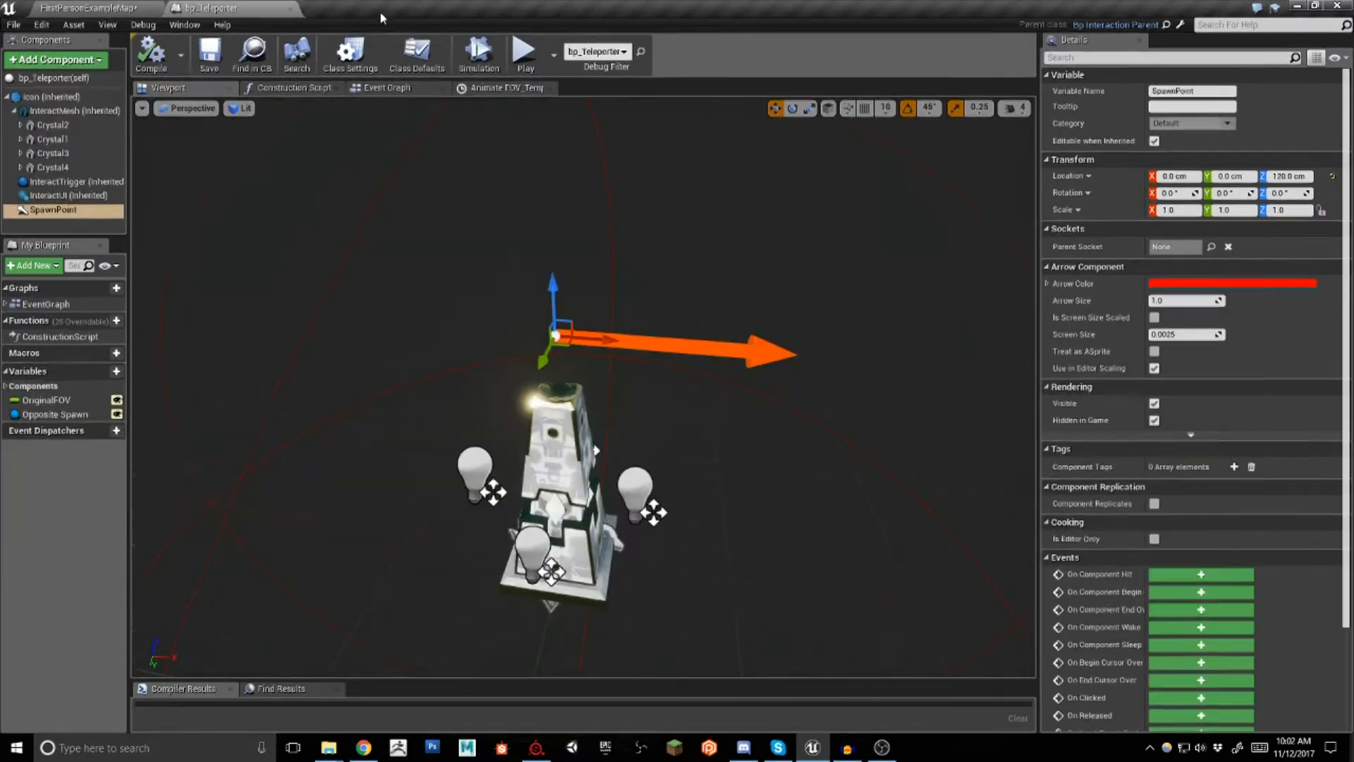
Open the bp_LightBall blueprint from the level's Blueprints folder and inspect its ProjectileMovement settings
click(88, 8)
double_click(724, 621)
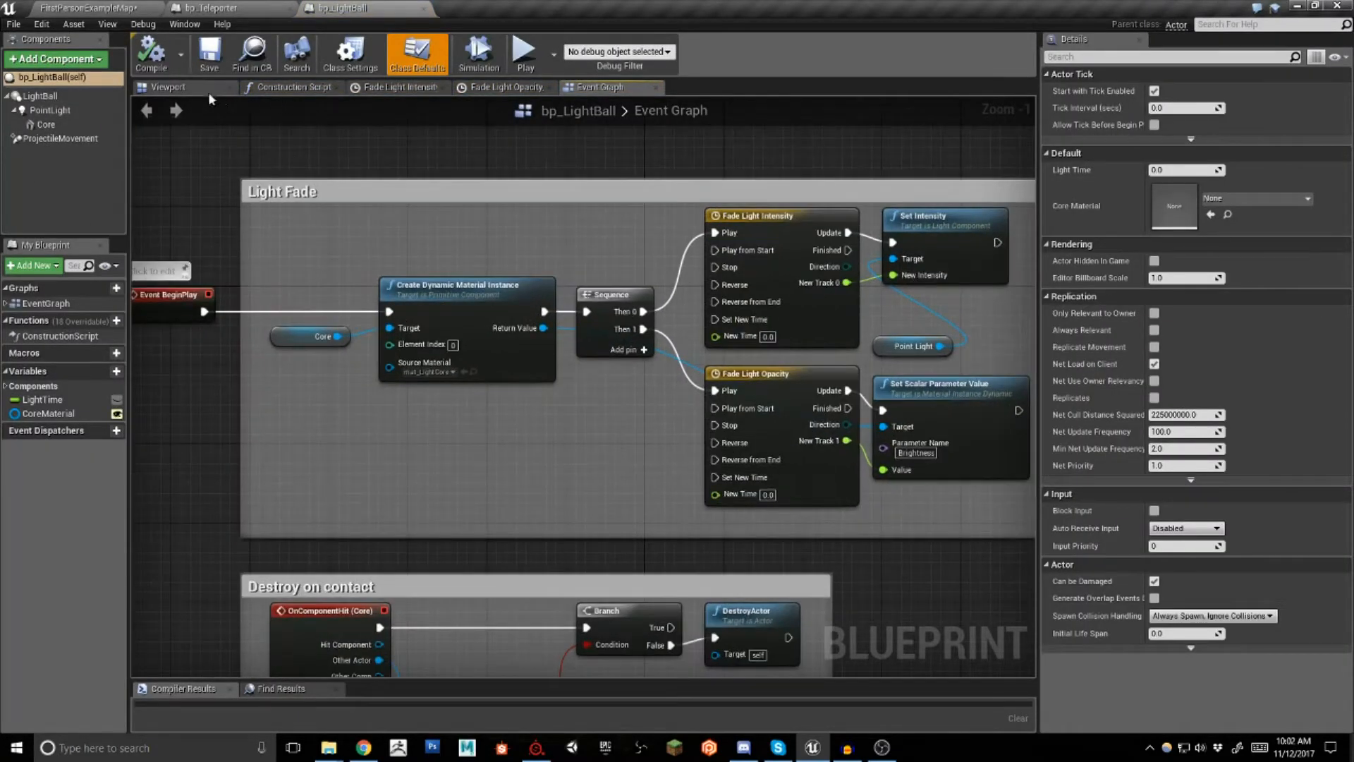
click(205, 89)
click(43, 139)
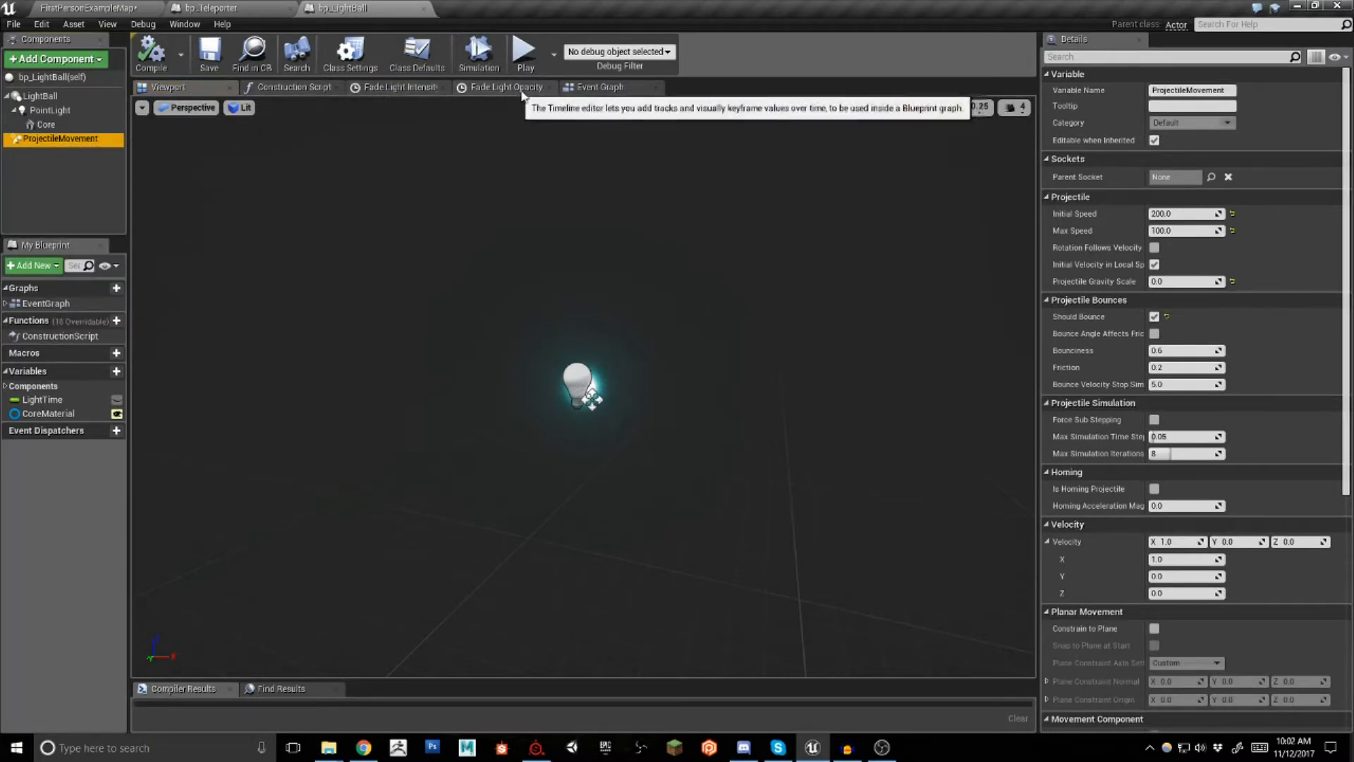
Review the Light Fade and Destroy on contact logic in bp_LightBall's event graph, and close the blueprint
click(607, 87)
scroll(562, 366, down, 6)
scroll(563, 366, up, 3)
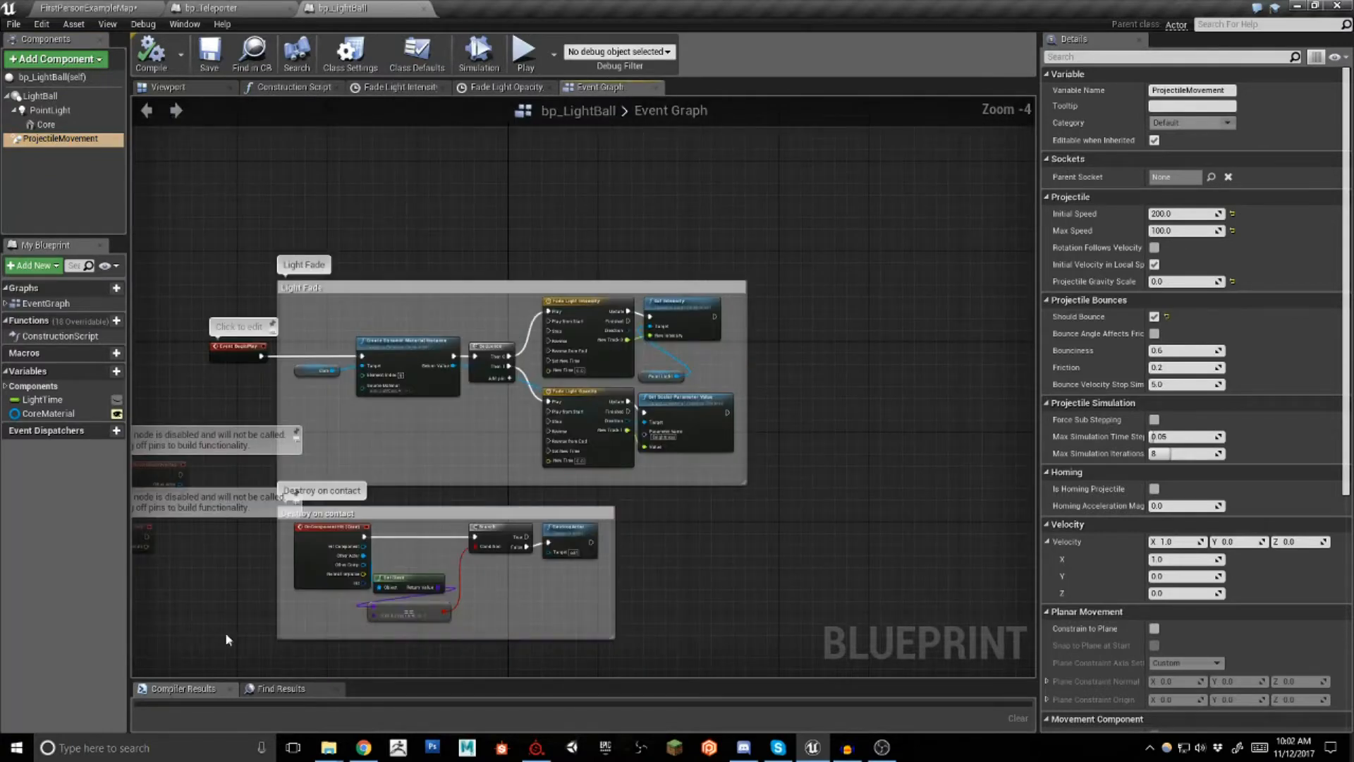
click(424, 8)
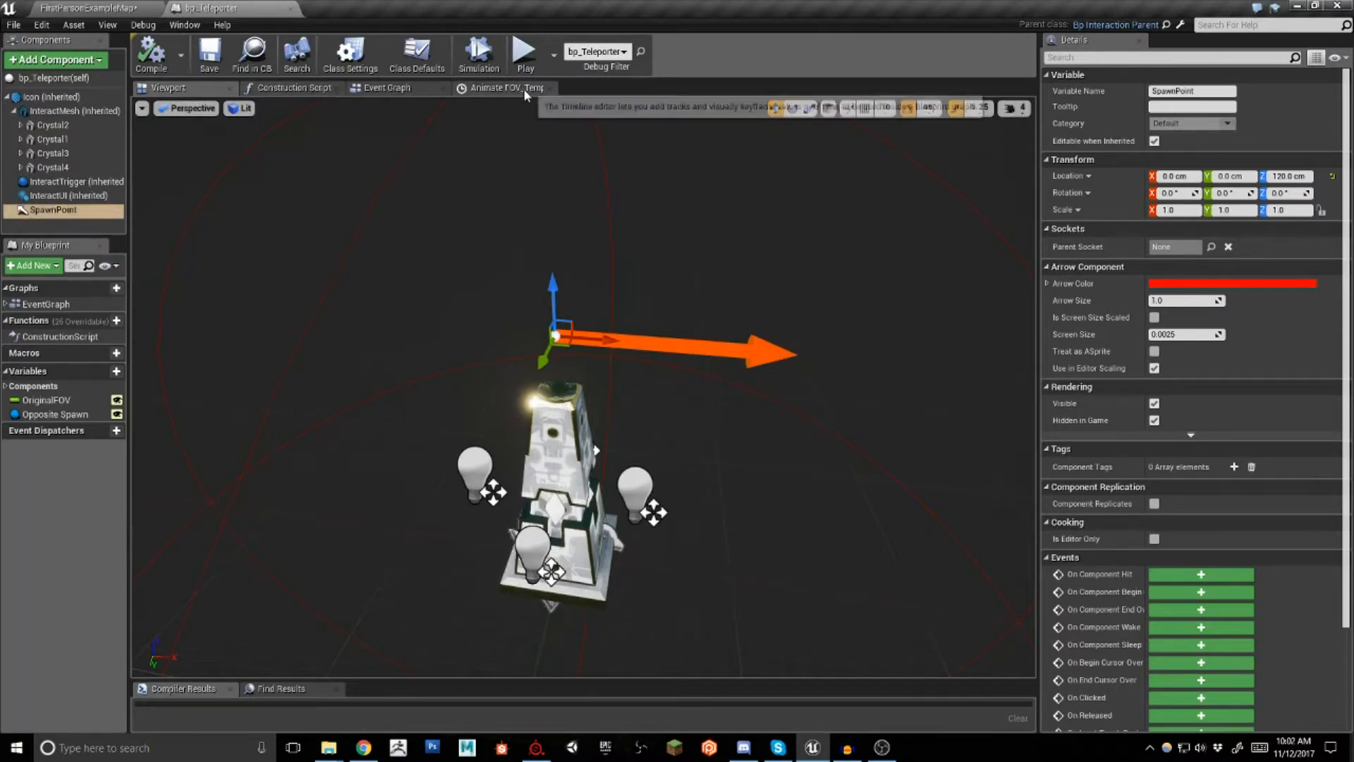
Show bp_Teleporter's event graph and examine the BeginPlay logic that spawns the static light ball at the Spawn Point
click(389, 87)
scroll(593, 341, down, 3)
scroll(552, 363, up, 1)
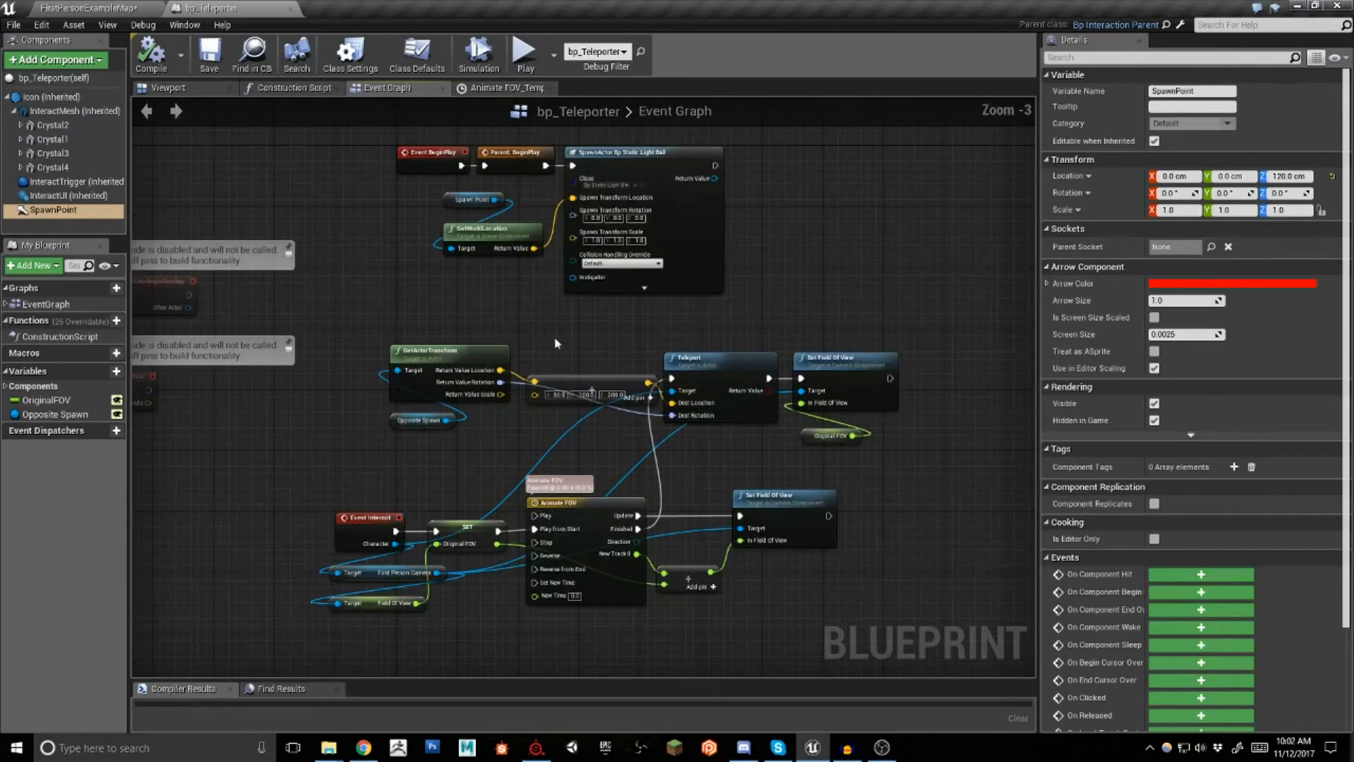
right_drag(562, 293, 577, 421)
scroll(586, 328, up, 3)
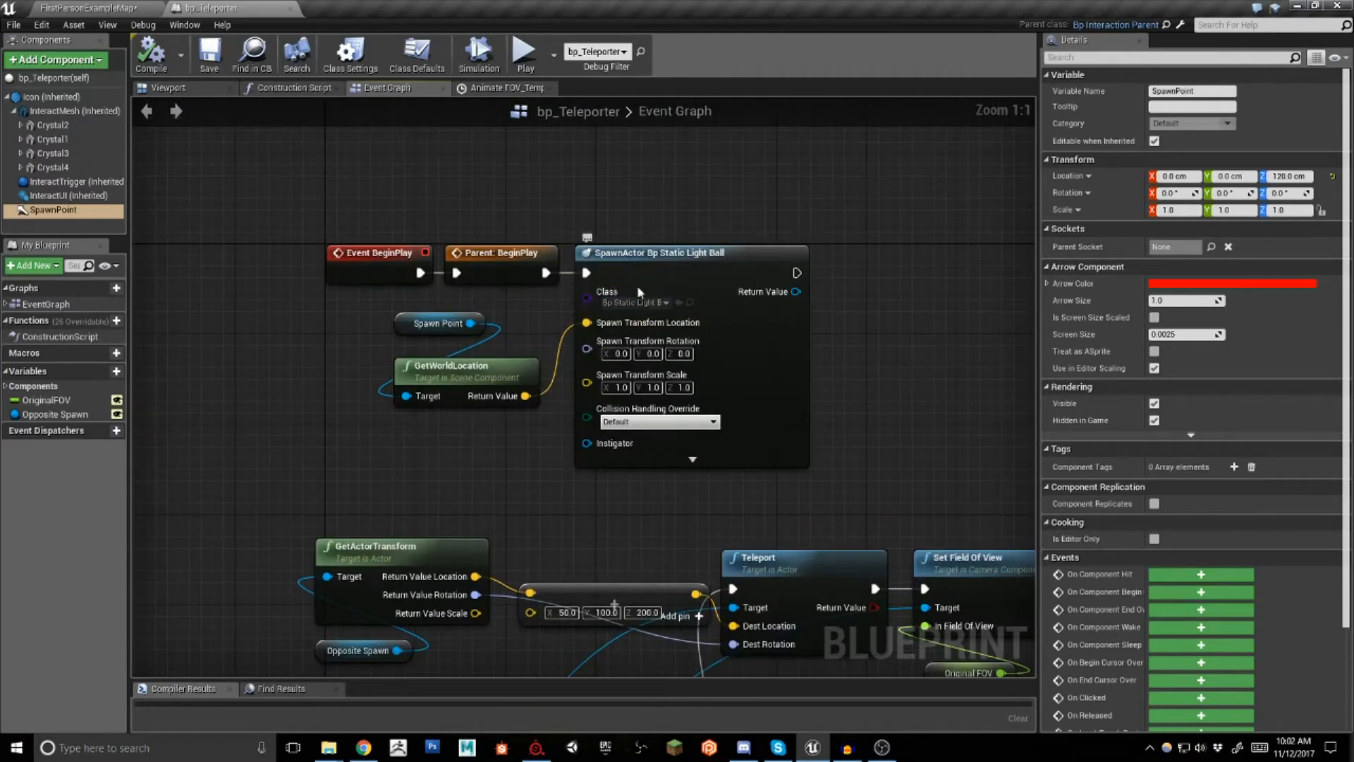
Examine the Event BeginPlay, Parent: BeginPlay and SpawnActor Bp Static Light Ball nodes in the event graph
click(381, 263)
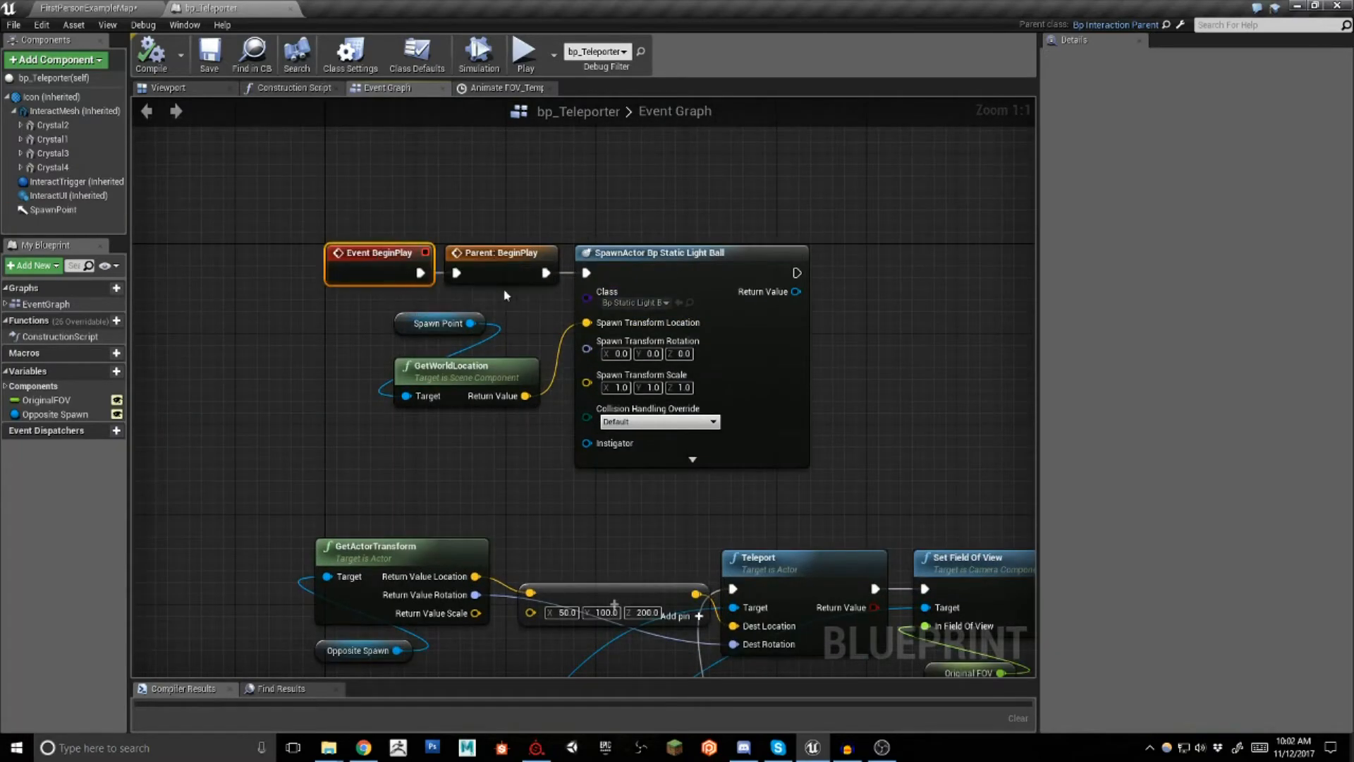
click(505, 261)
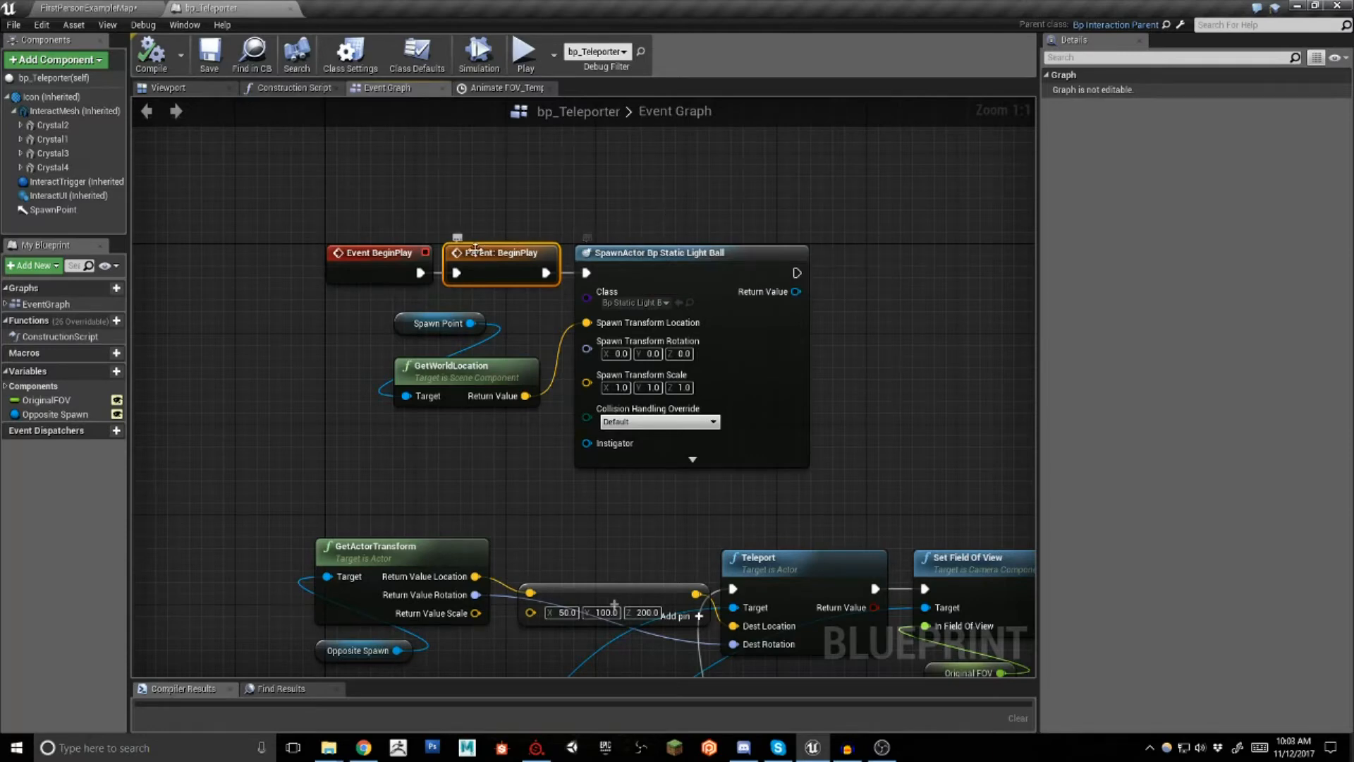
click(603, 344)
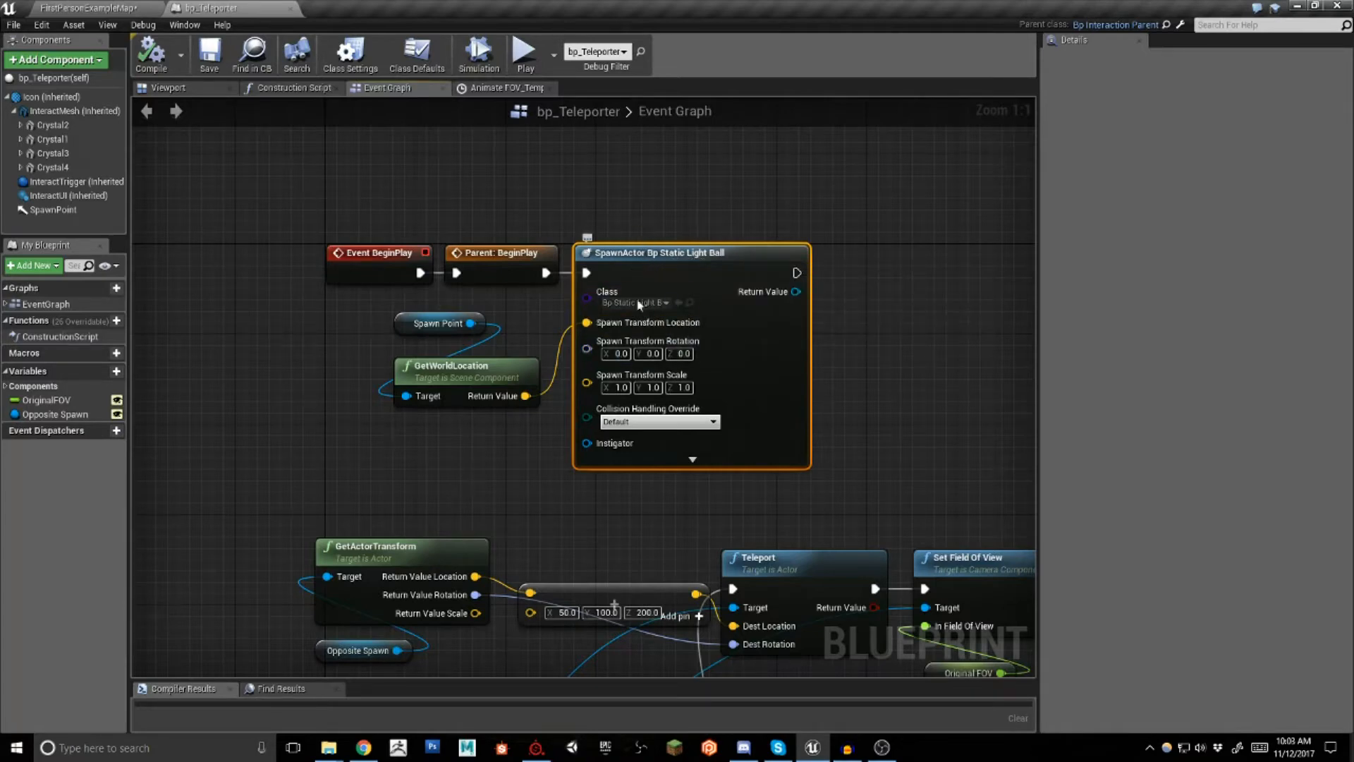
Inspect the Spawn Point reference and its arrow component in the 3D preview, and return to the event graph
click(416, 328)
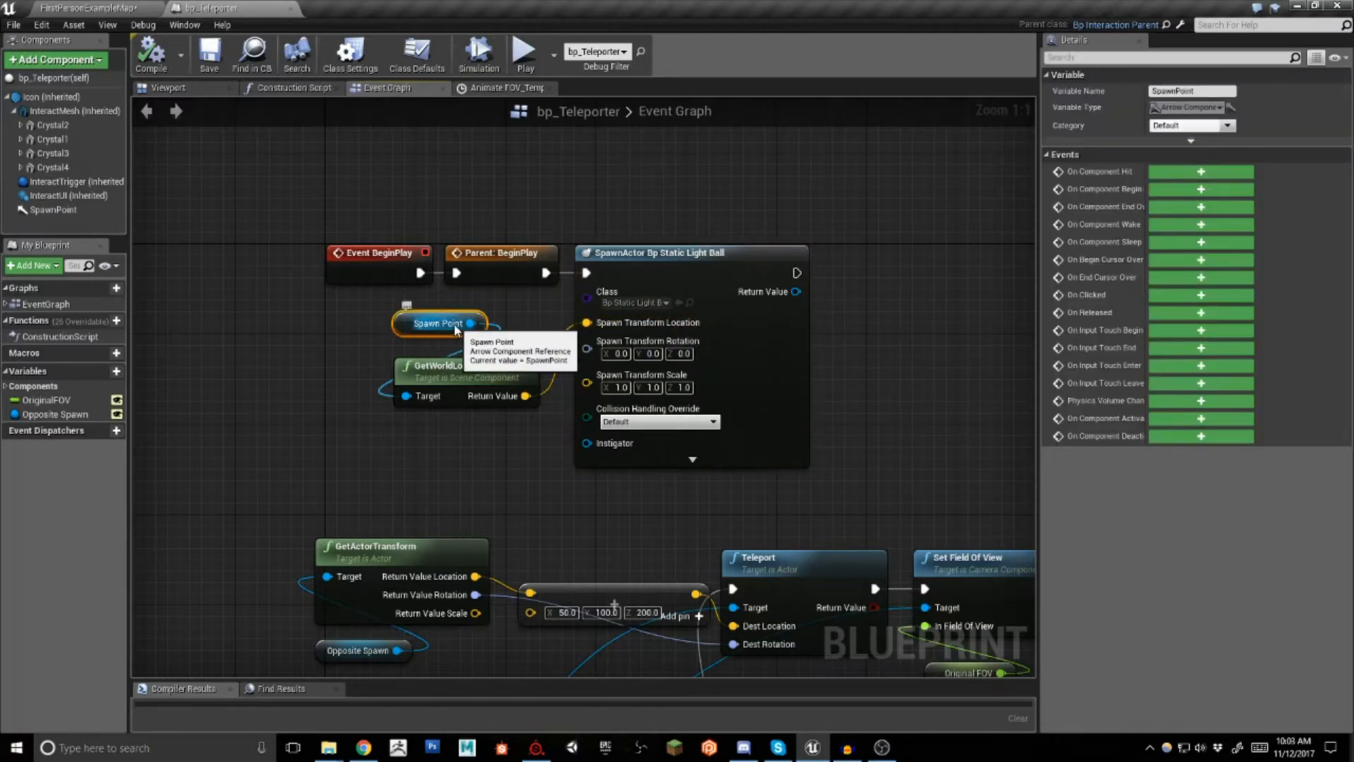
click(209, 87)
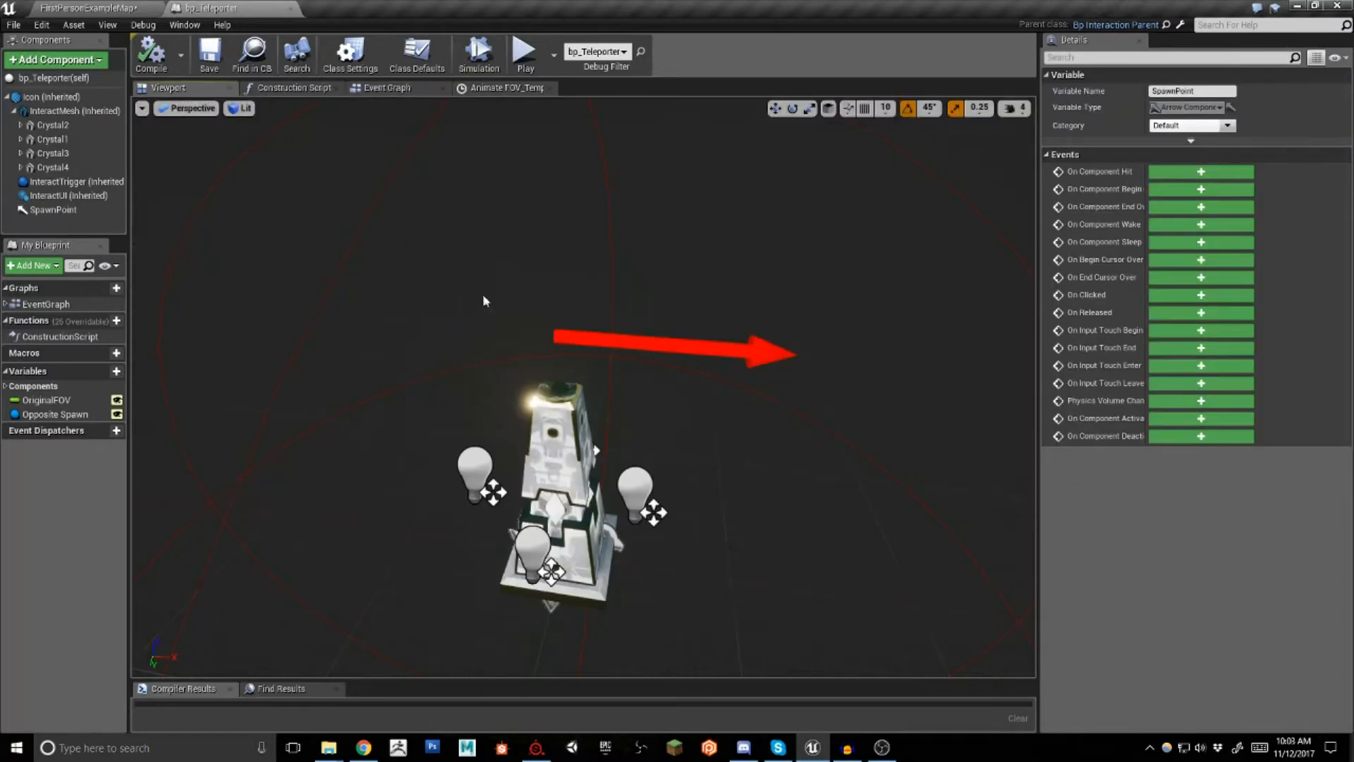
click(549, 336)
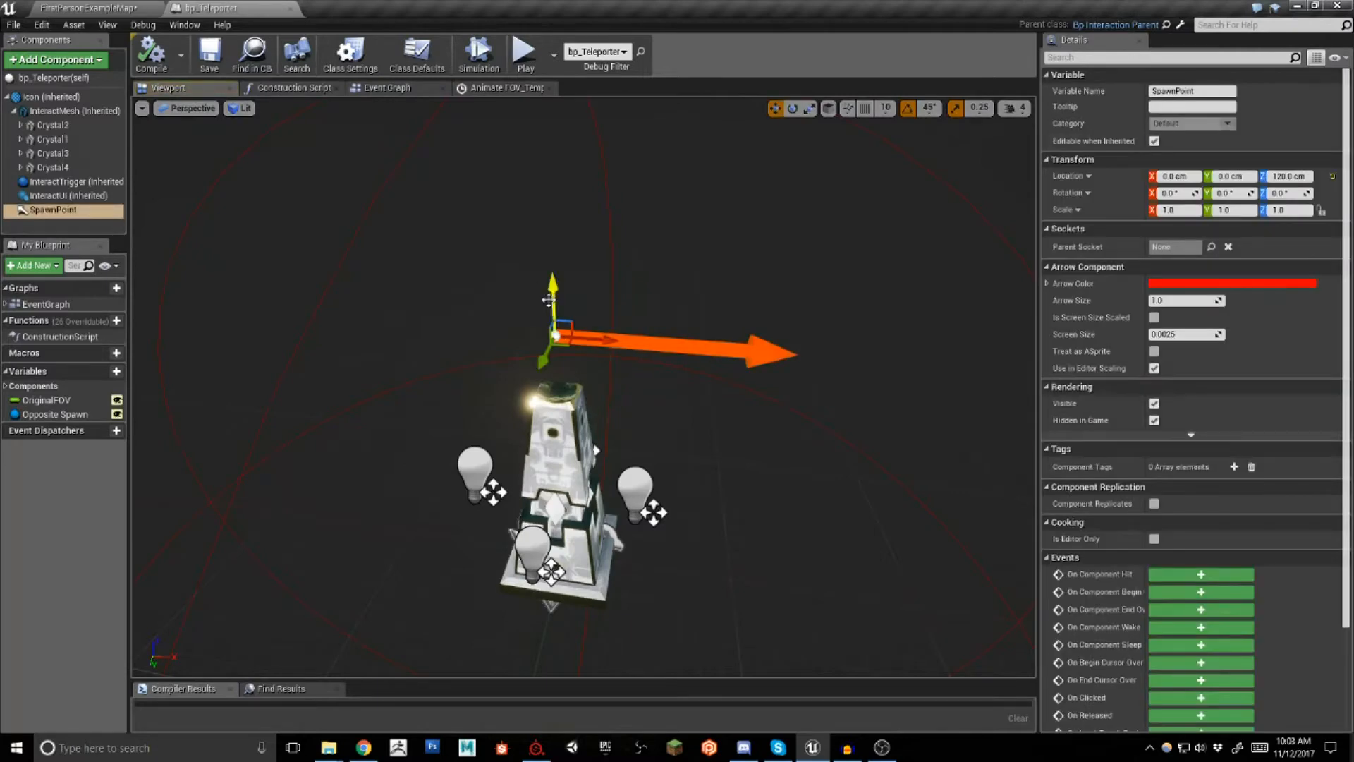
click(419, 89)
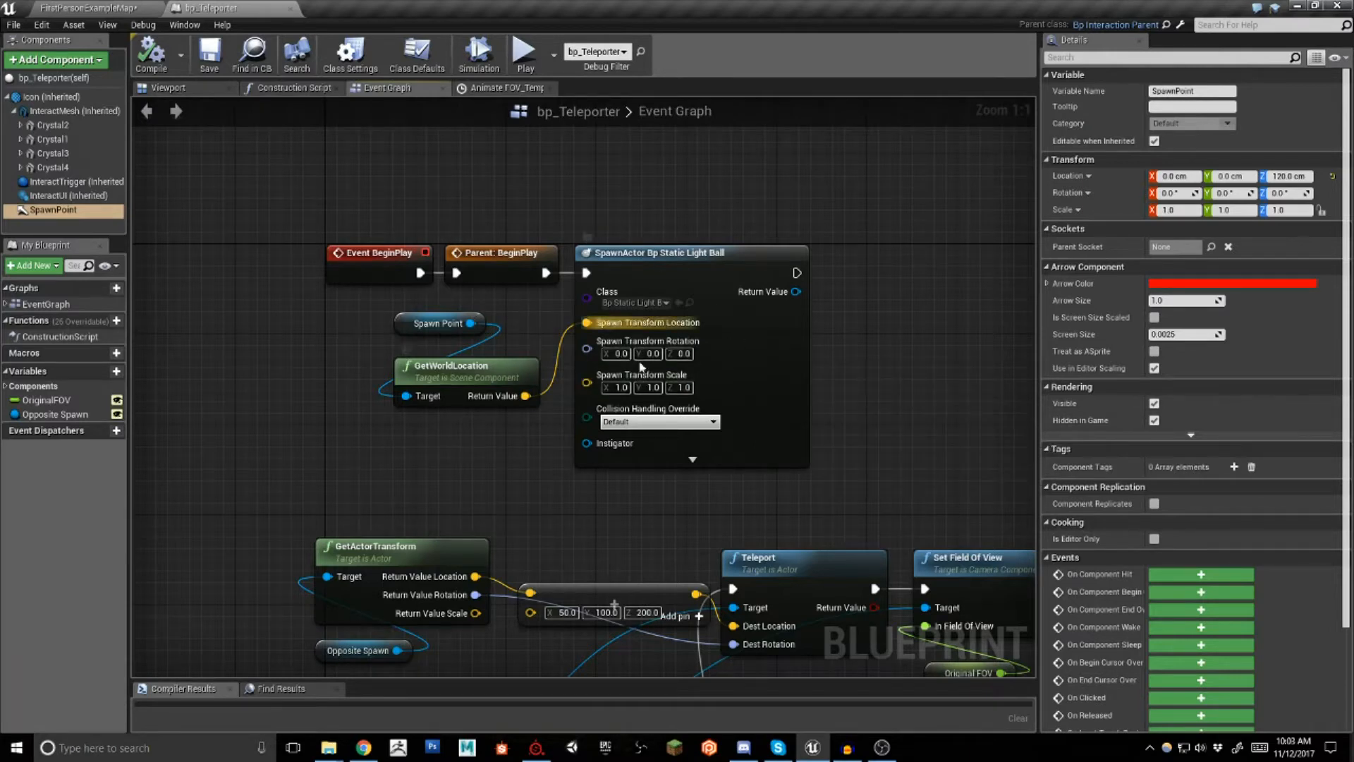
click(761, 254)
click(945, 381)
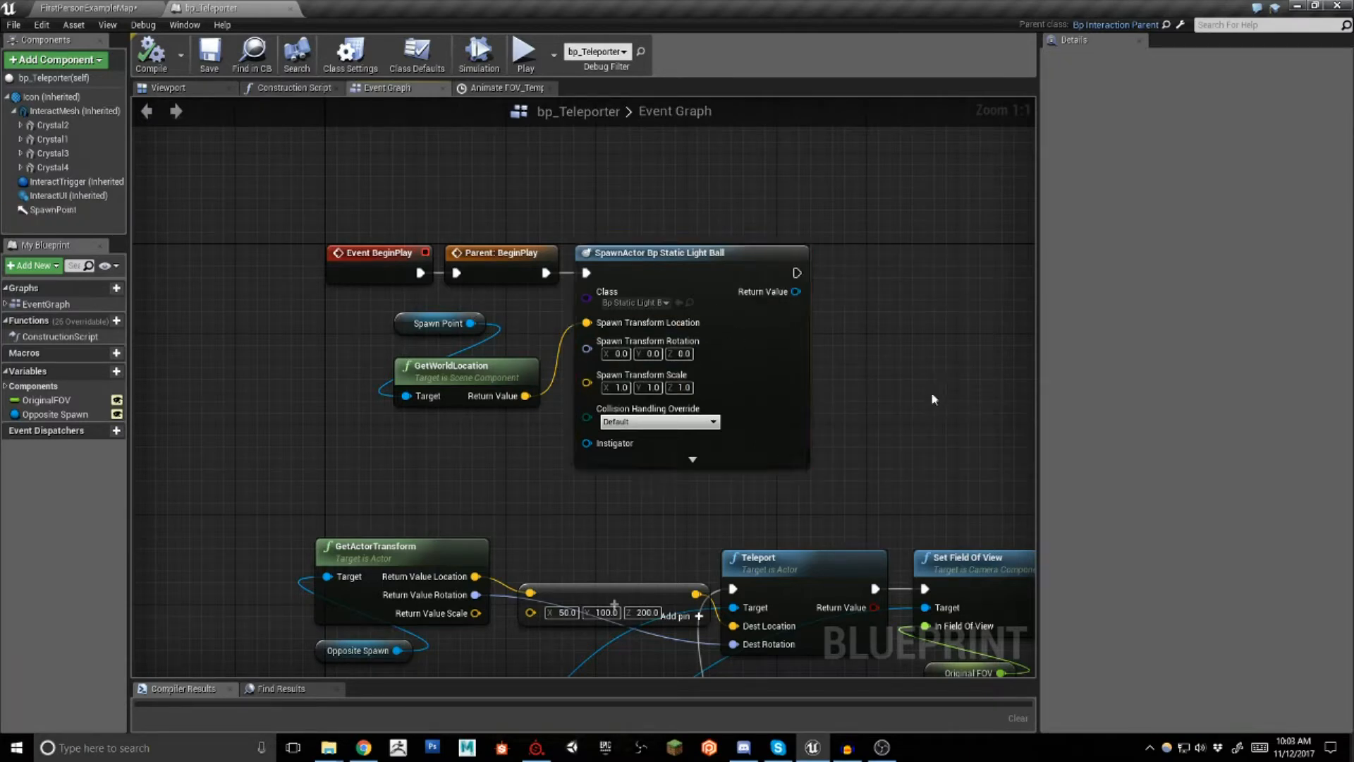
Examine the teleport logic below the BeginPlay nodes, from Event Interact through Animate FOV to Teleport
right_drag(868, 426, 861, 397)
right_drag(595, 476, 575, 213)
scroll(587, 289, down, 2)
scroll(717, 403, up, 1)
right_drag(717, 403, 748, 388)
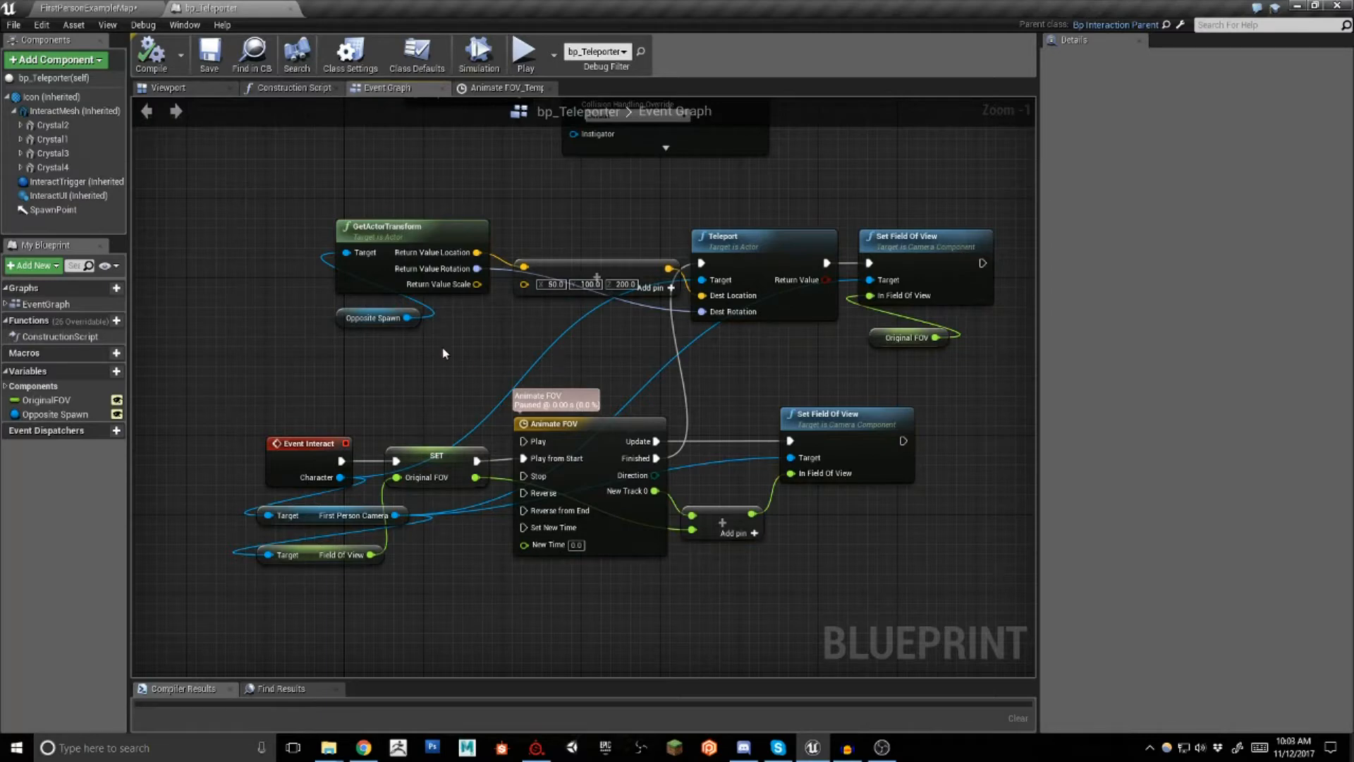
right_drag(427, 385, 399, 417)
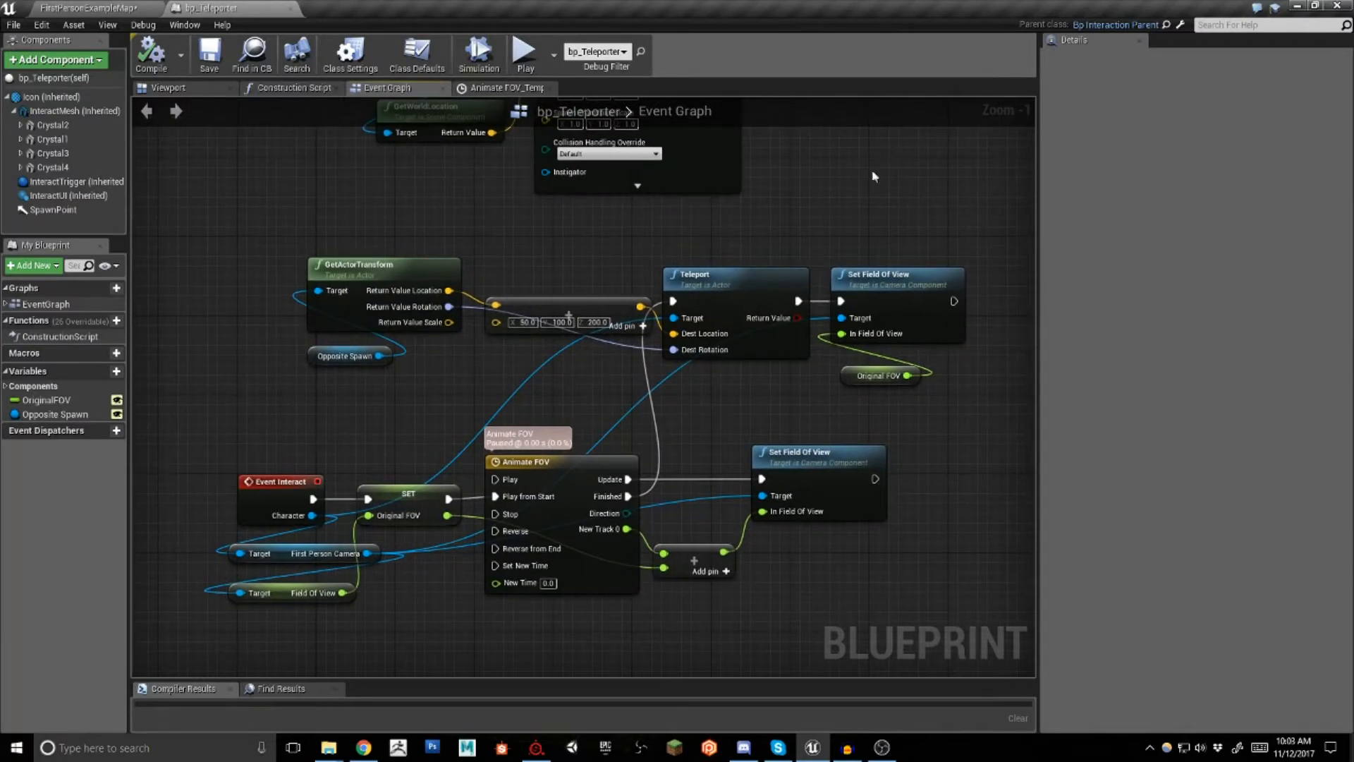
click(258, 479)
click(368, 443)
right_drag(368, 444, 383, 422)
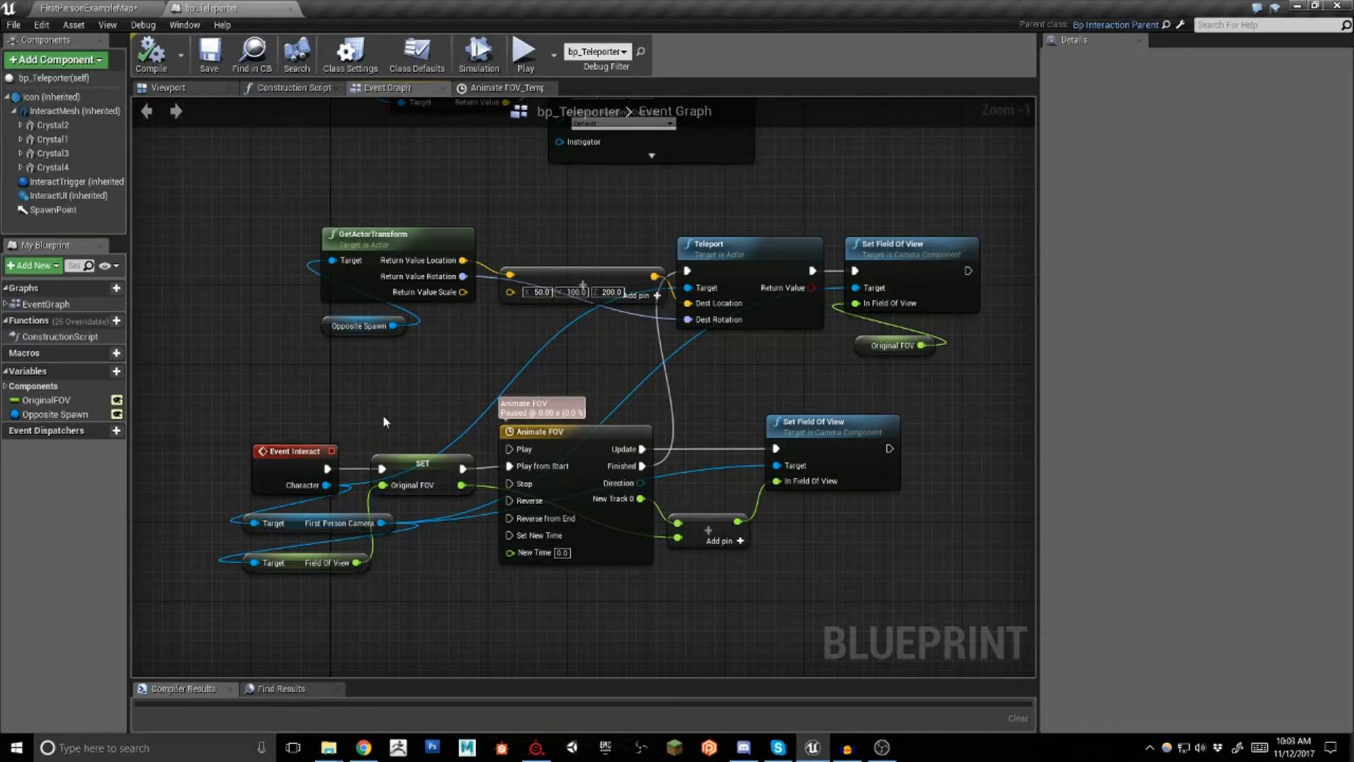
Inspect the Event Interact node and the OriginalFOV variable's settings, along with the nodes that store the camera's field of view
click(281, 446)
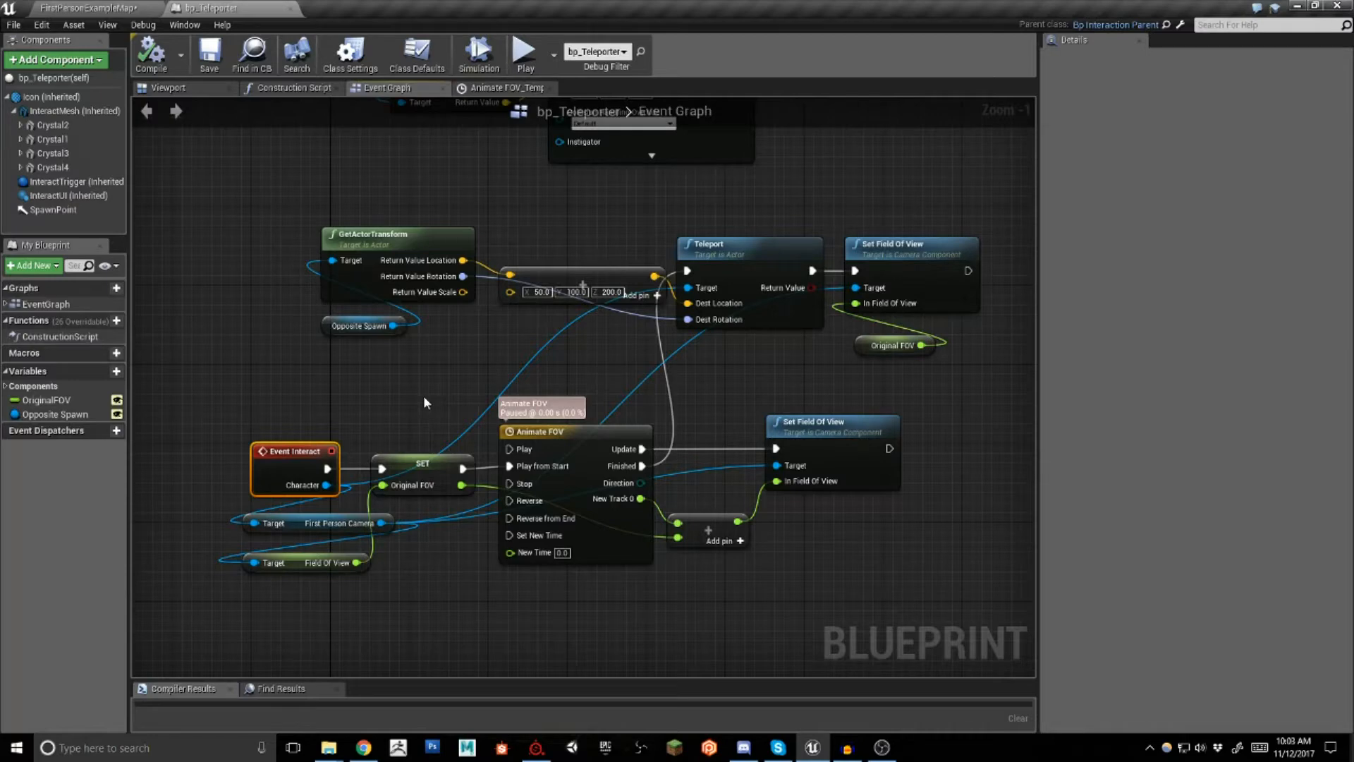
click(426, 399)
mouse_move(428, 401)
right_down()
mouse_move(418, 431)
mouse_move(433, 417)
mouse_move(417, 414)
right_up()
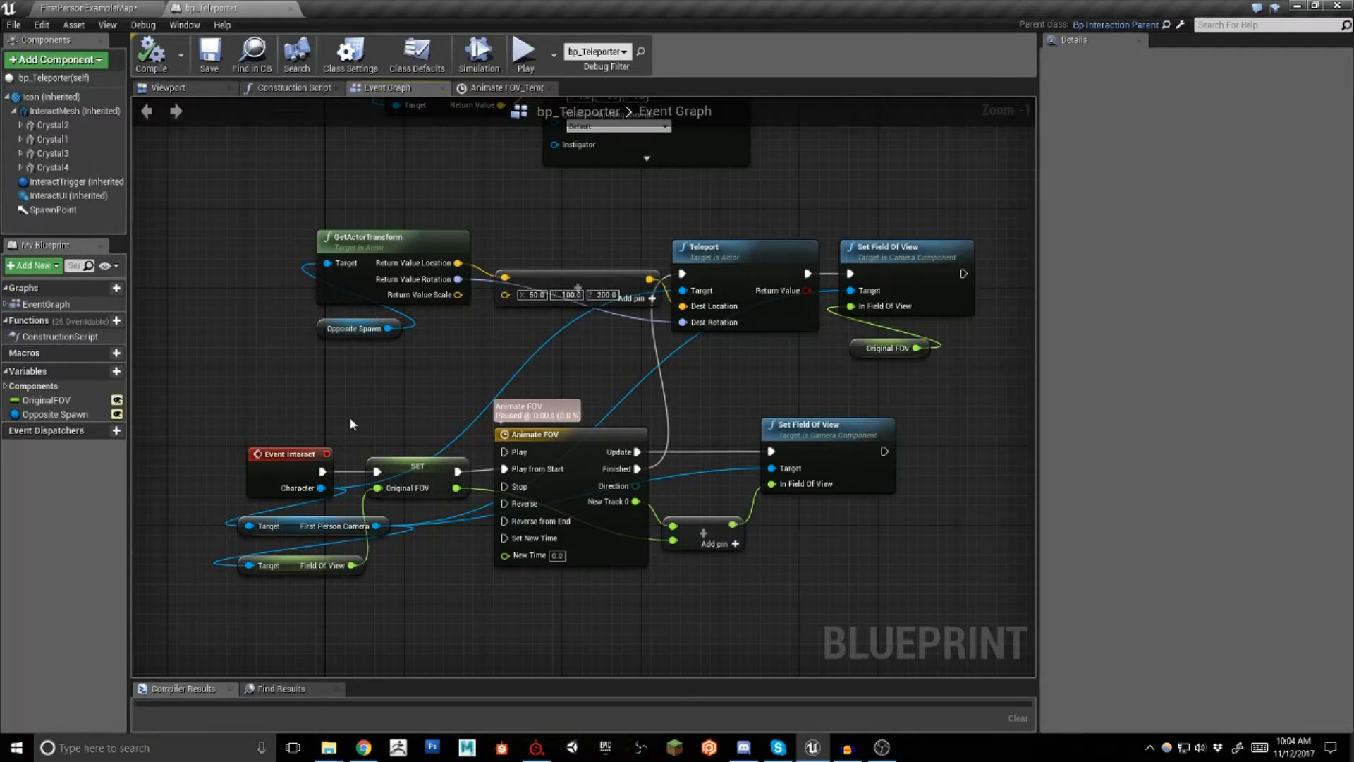
click(262, 453)
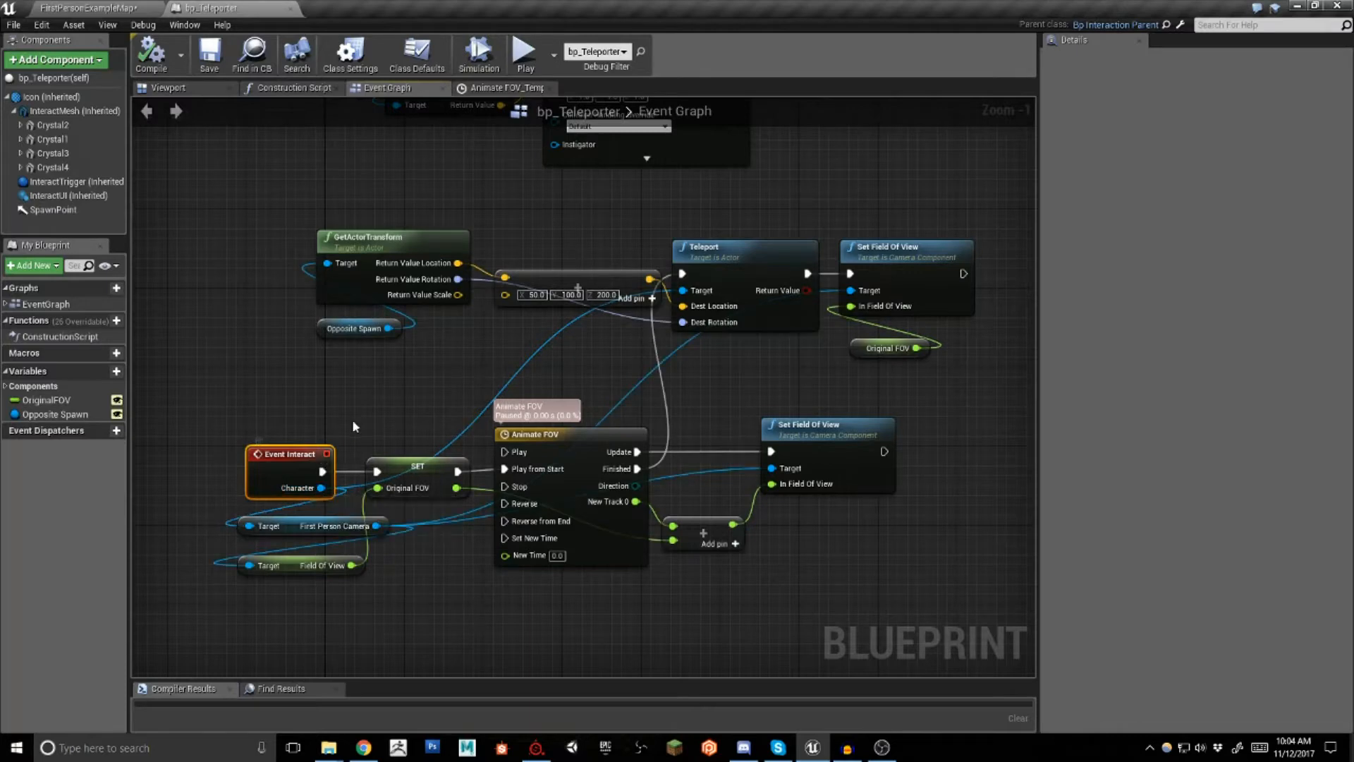
click(387, 417)
mouse_move(387, 418)
right_down()
mouse_move(468, 403)
mouse_move(391, 406)
right_up()
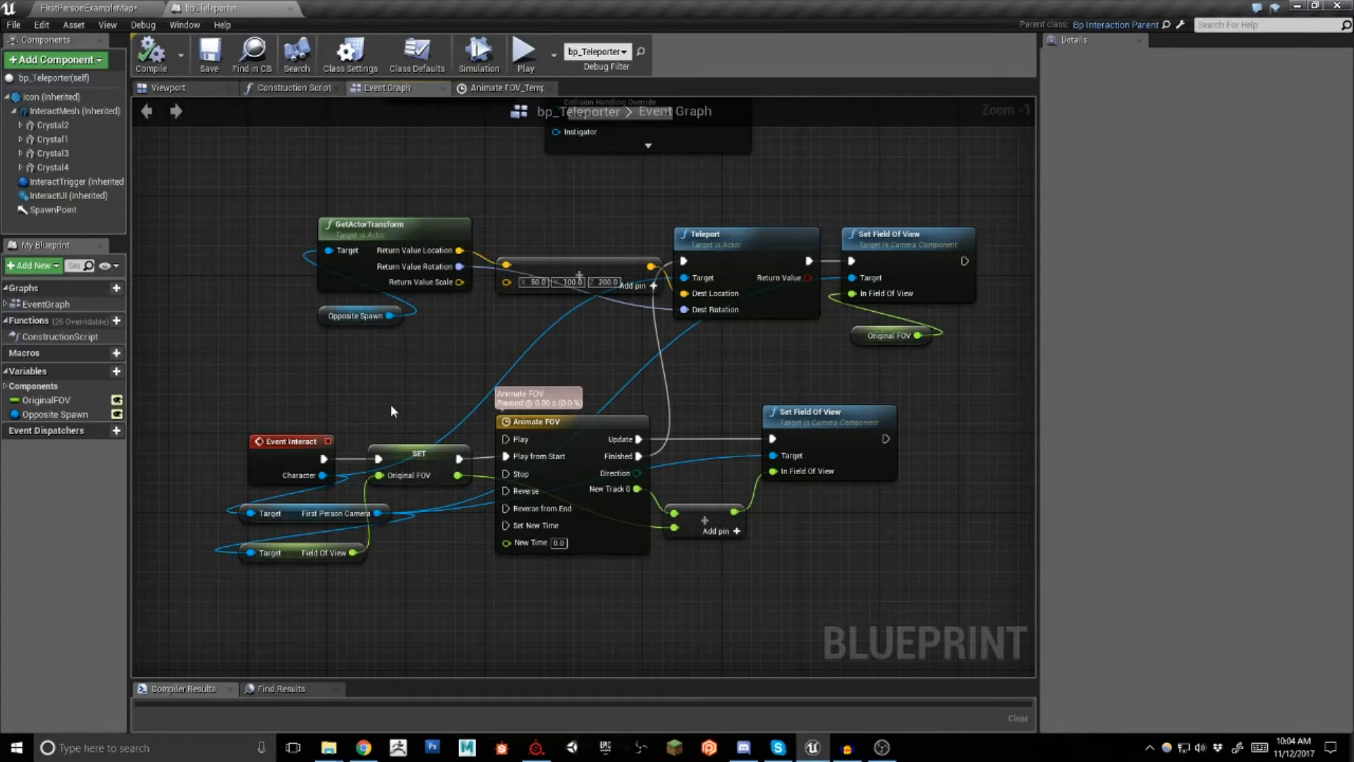
click(60, 398)
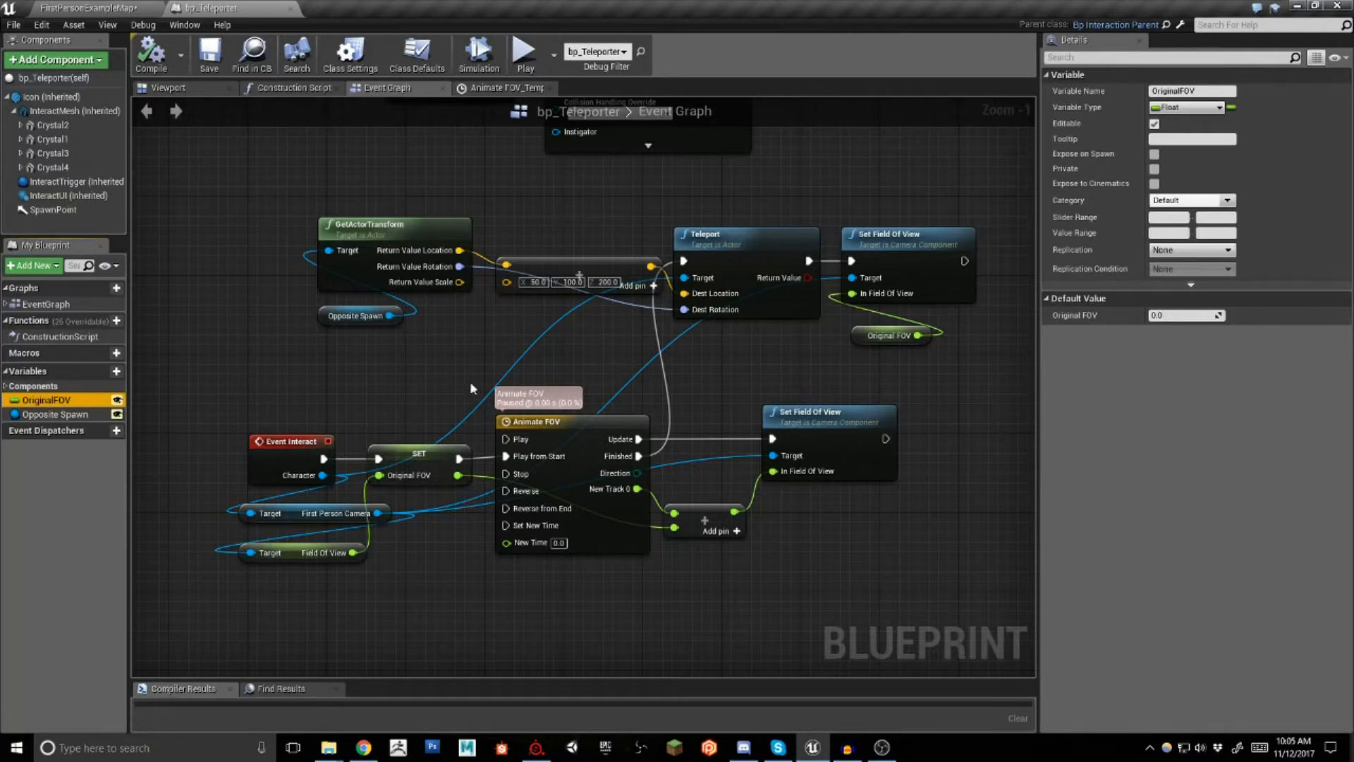
right_drag(322, 481, 354, 428)
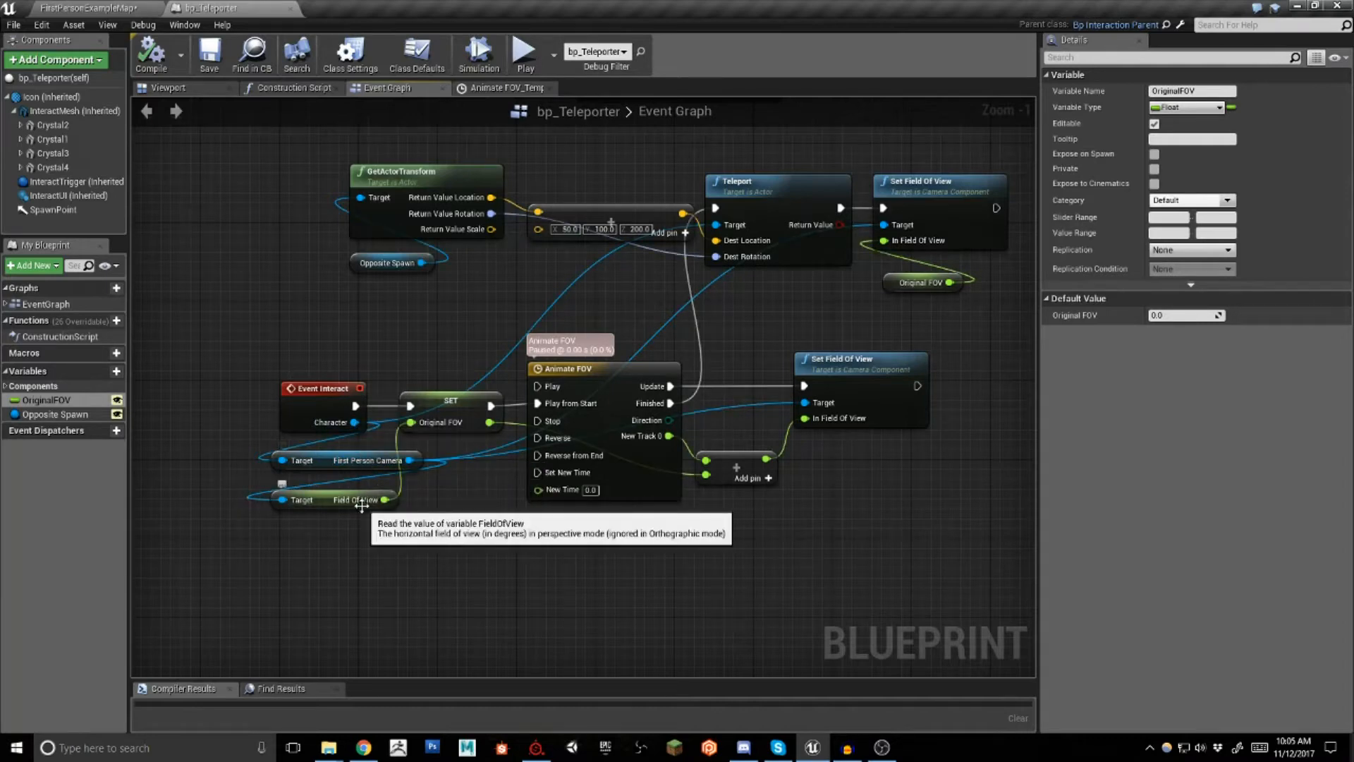
drag(354, 422, 433, 616)
text(field of)
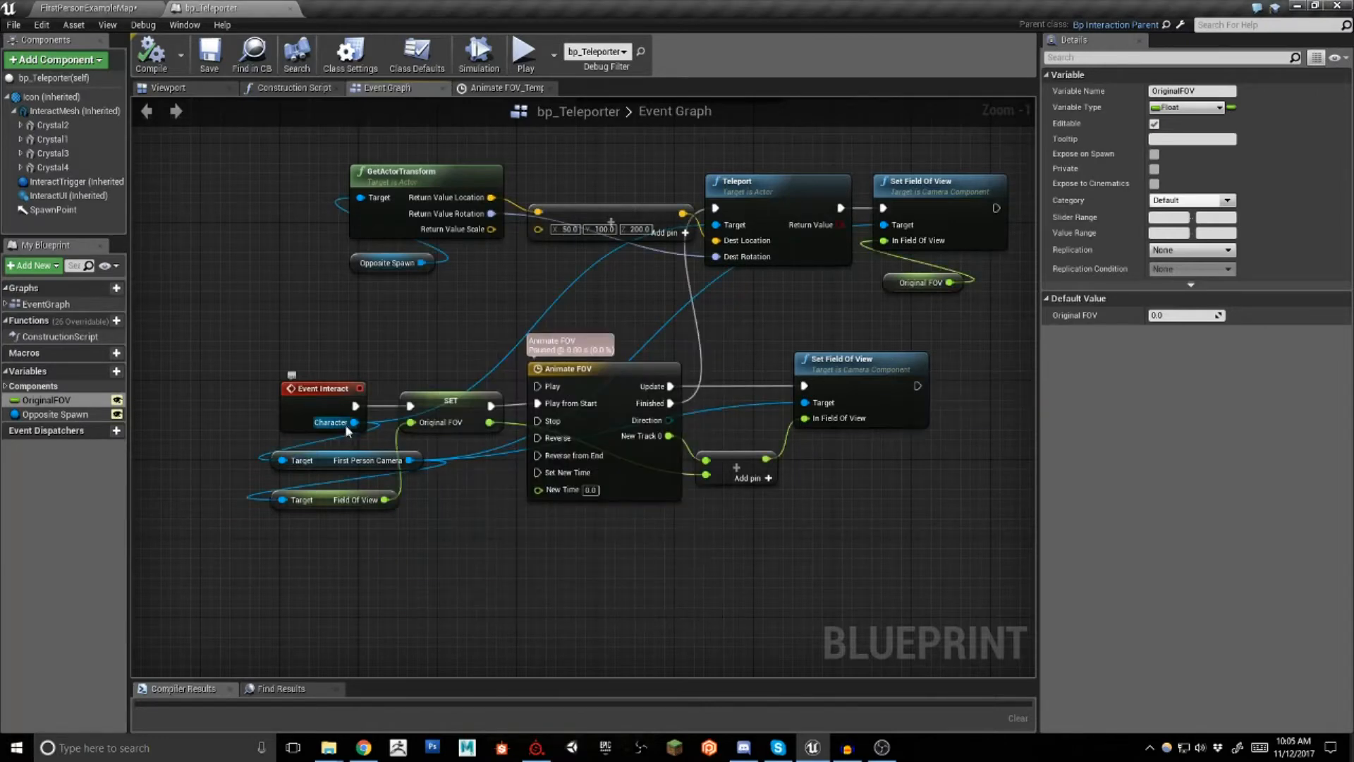
drag(354, 422, 379, 560)
text(get field)
Add a Get First Person Camera node from Event Interact's Character output and place it below the Field Of View node
drag(354, 421, 360, 548)
text(get cam)
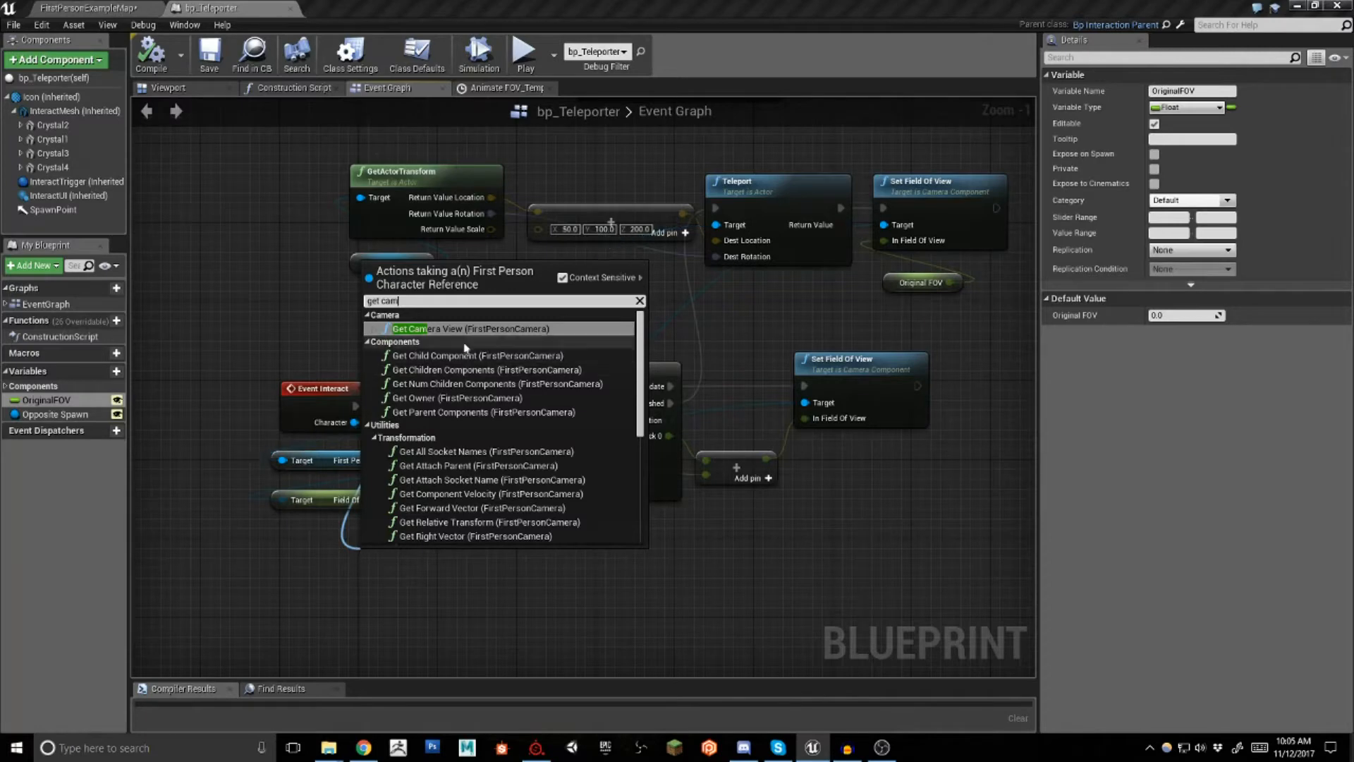
scroll(483, 441, down, 5)
scroll(484, 441, down, 2)
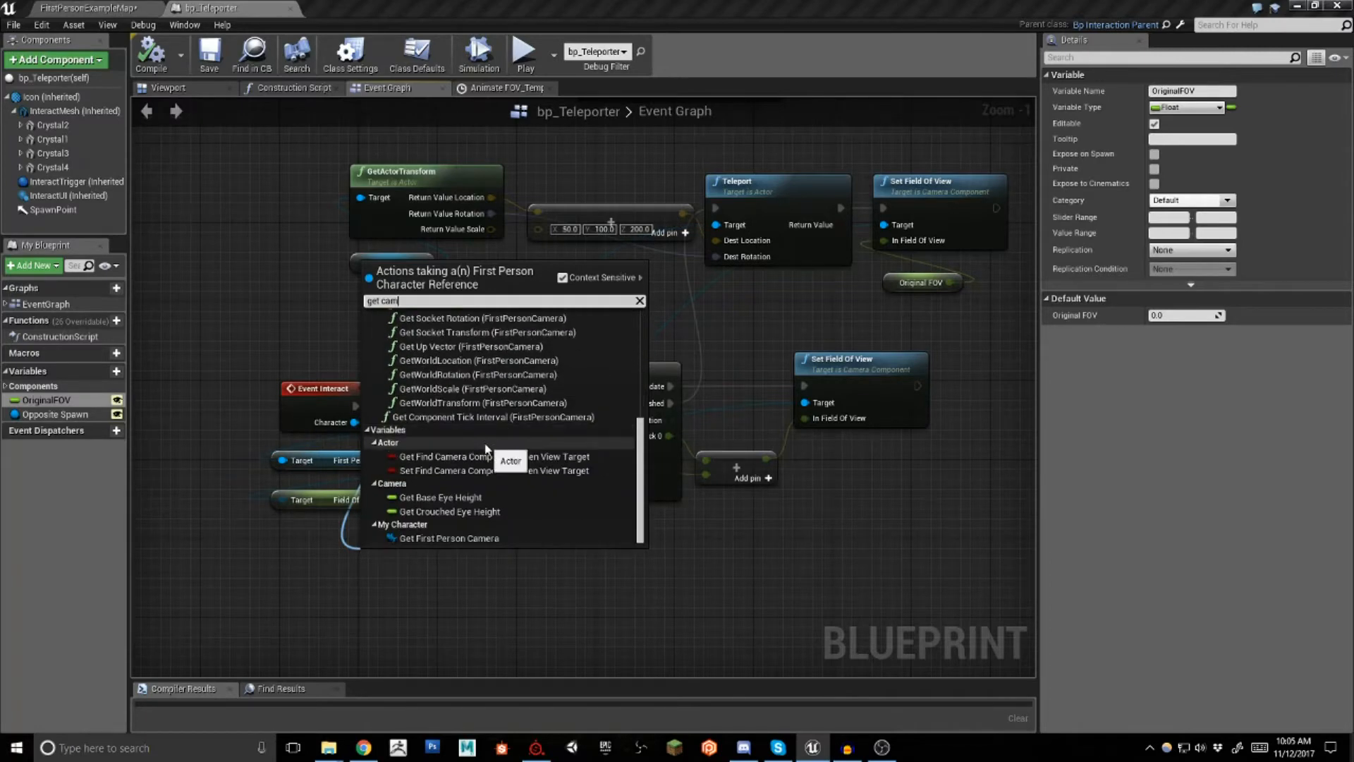
click(435, 537)
drag(422, 548, 323, 578)
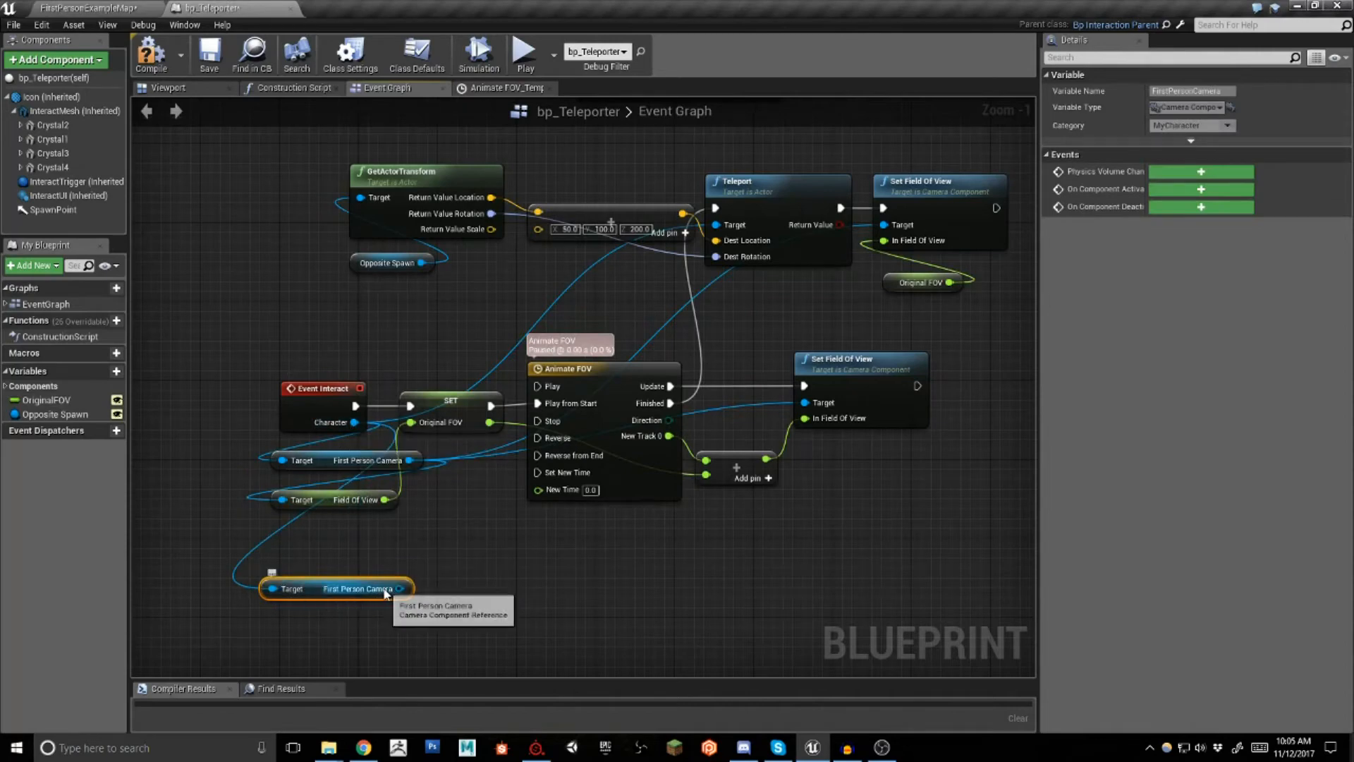
Add a Get Field Of View node from the new First Person Camera node's output
drag(399, 588, 449, 611)
text(get field)
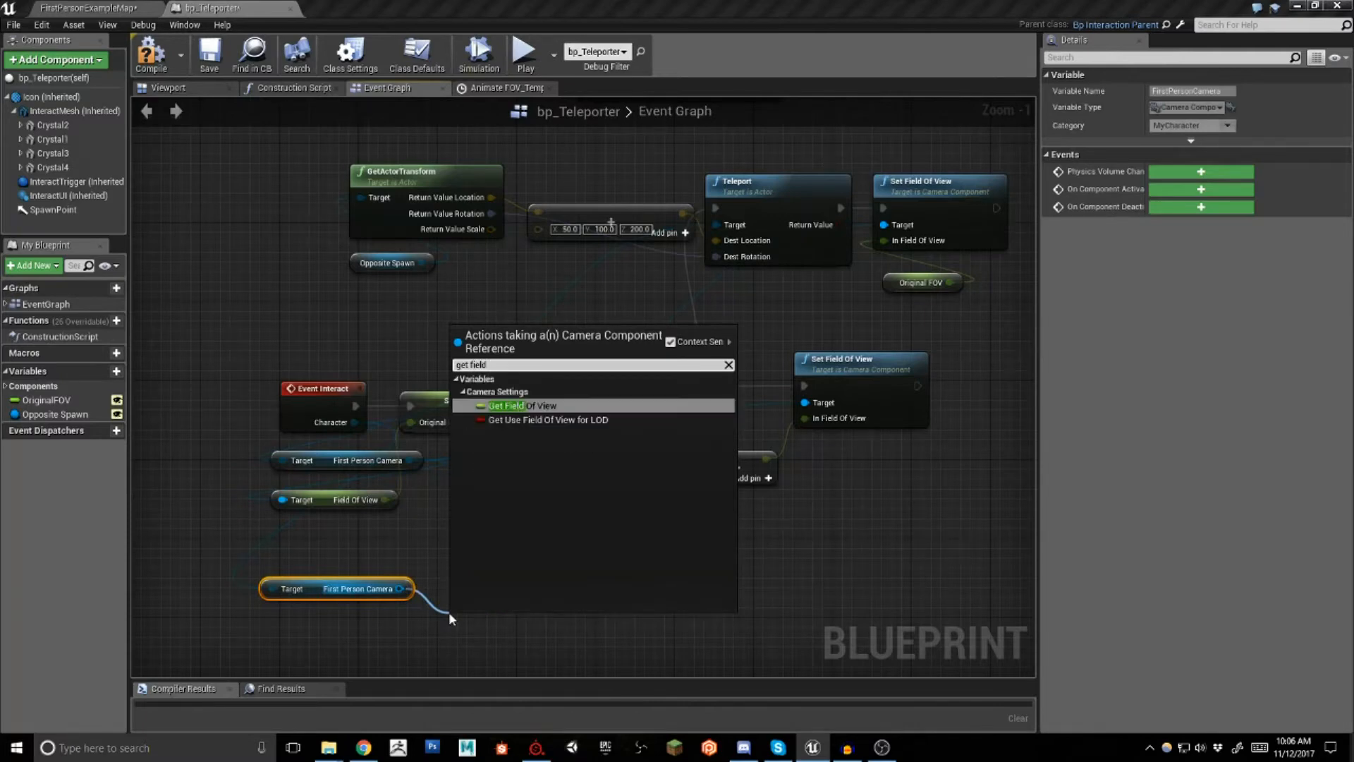
click(500, 407)
Delete the duplicate First Person Camera and Field Of View nodes, keeping the original pair
click(321, 462)
click(326, 503)
drag(321, 558, 576, 655)
key(Delete)
right_drag(398, 504, 397, 555)
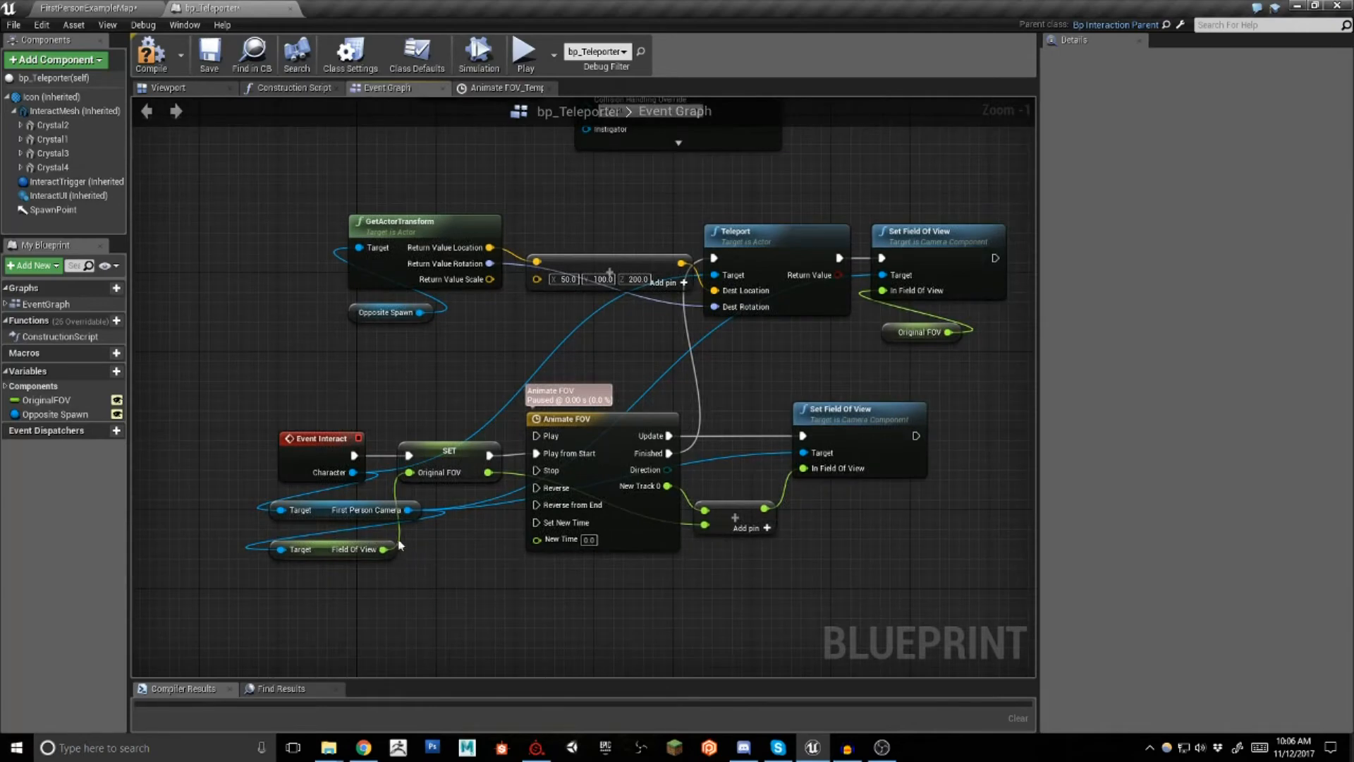
Add a Set node for the OriginalFOV variable above Event Interact, and delete that extra node
drag(46, 399, 329, 361)
click(310, 400)
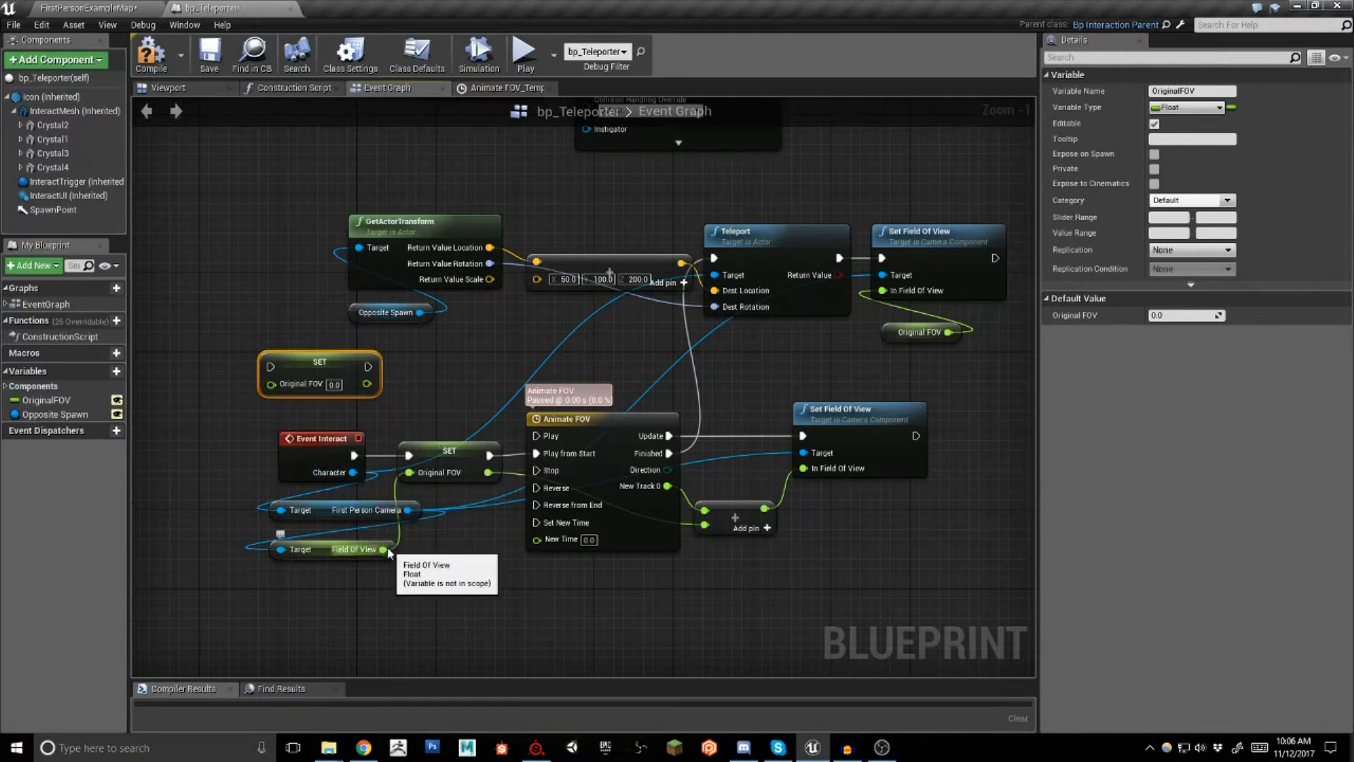
click(420, 410)
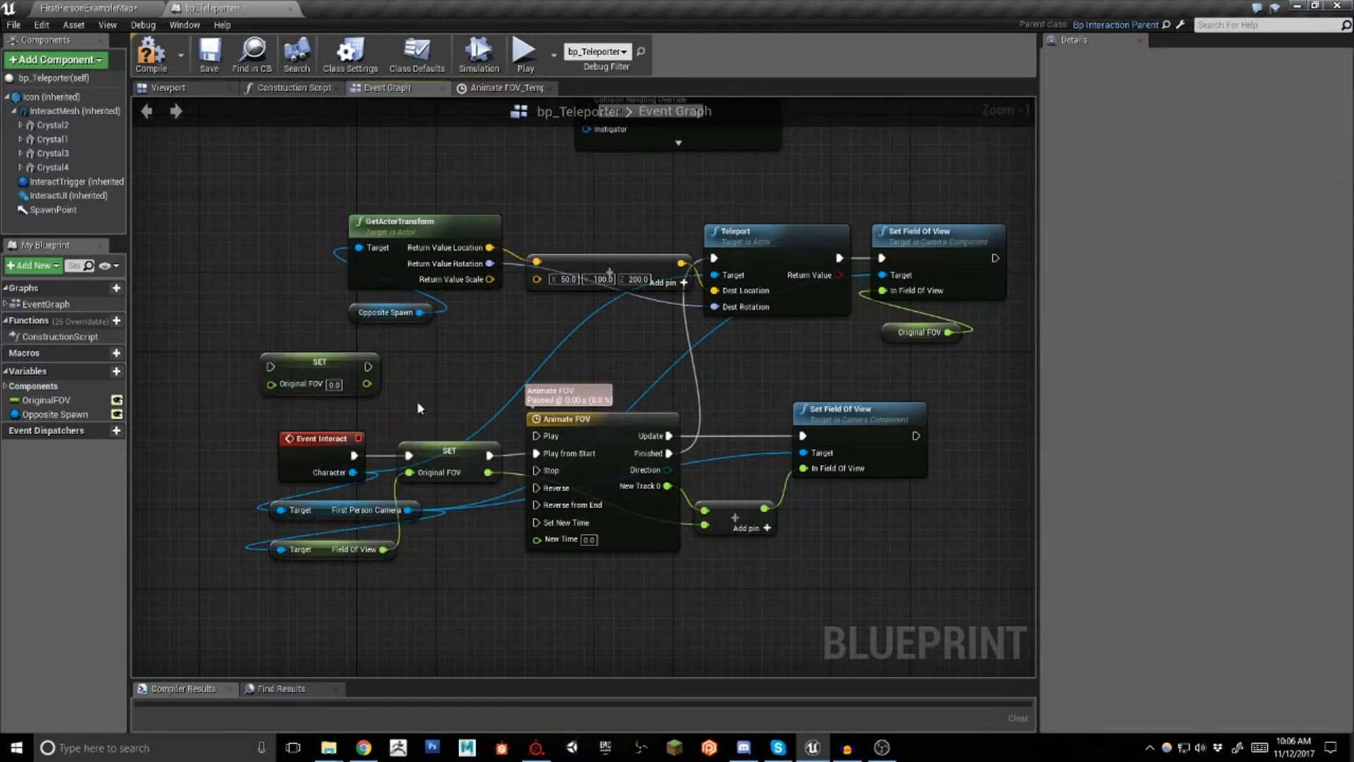
click(350, 366)
key(Delete)
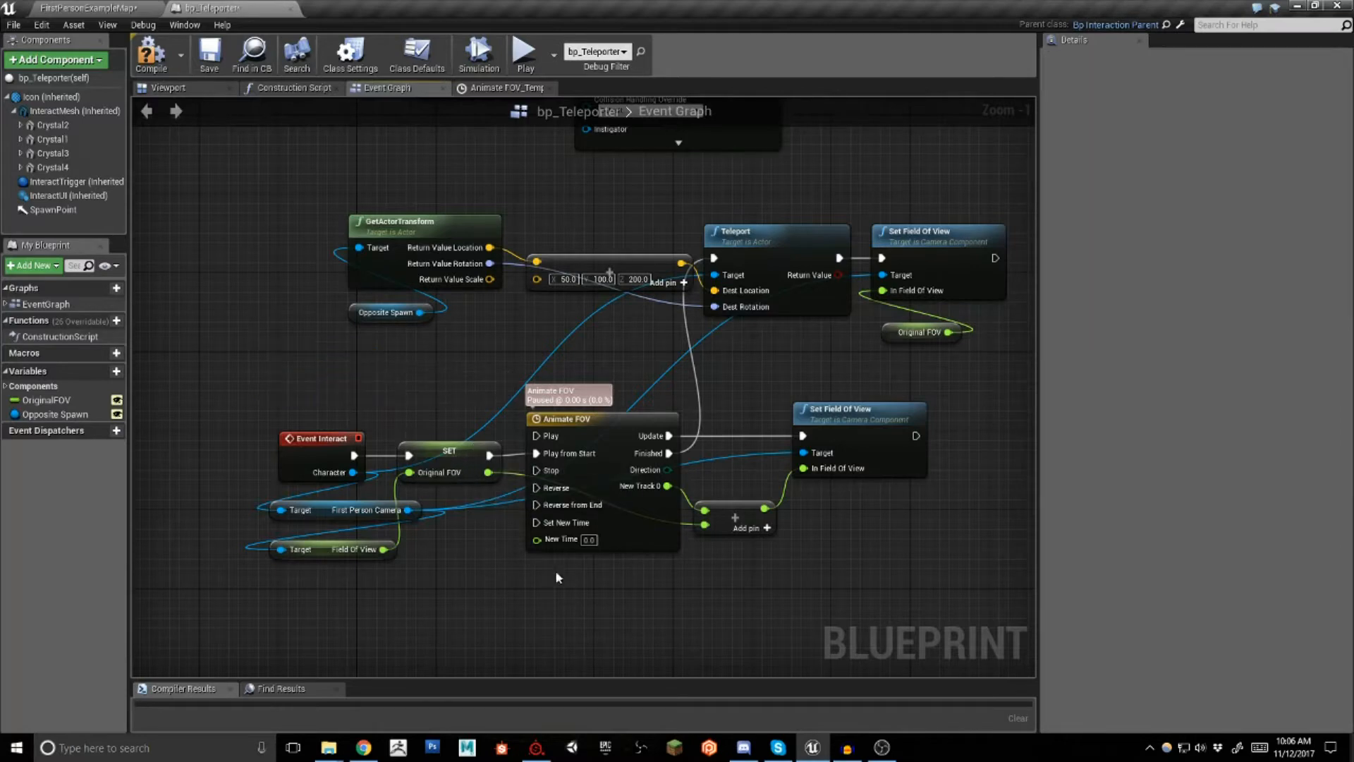
Add a new timeline node to the event graph and place it below the Animate FOV timeline
right_drag(596, 579, 550, 588)
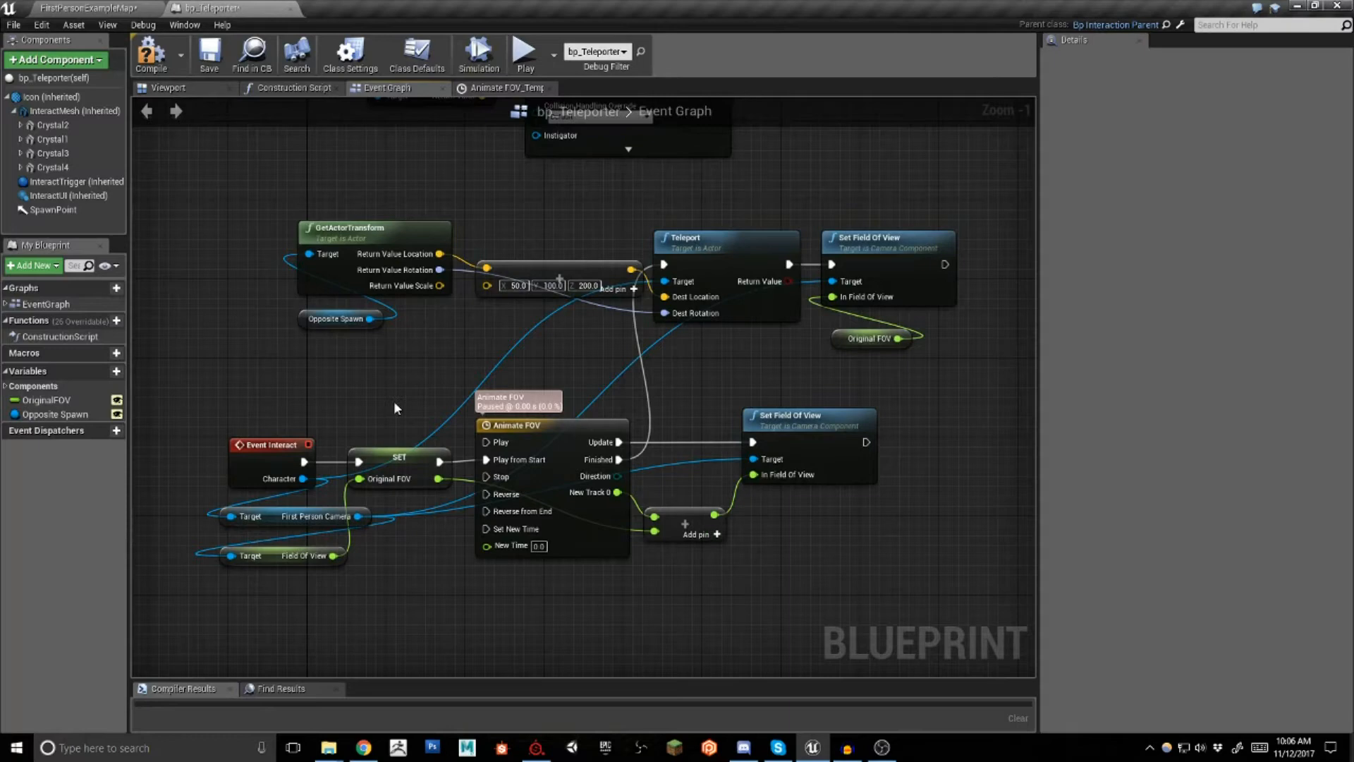
click(536, 425)
click(583, 340)
right_drag(435, 482, 442, 428)
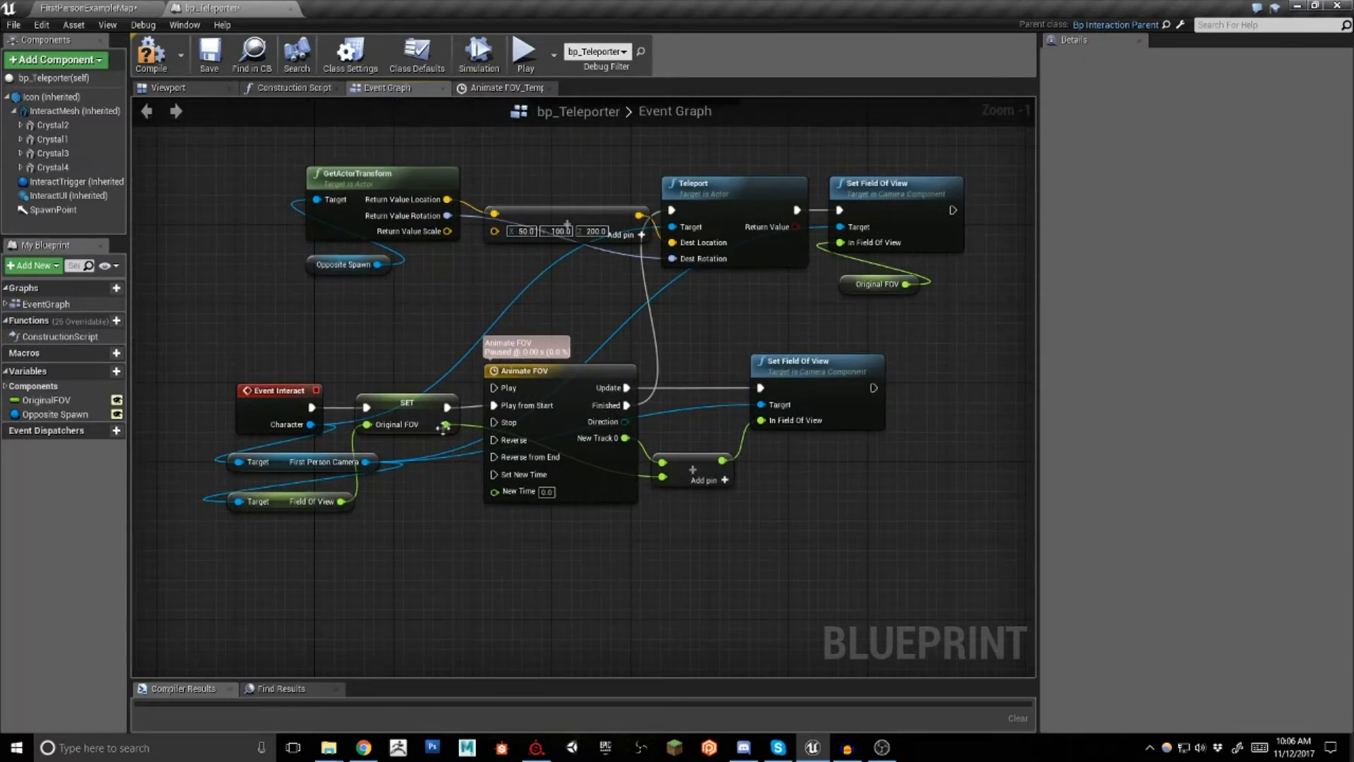
right_click(474, 562)
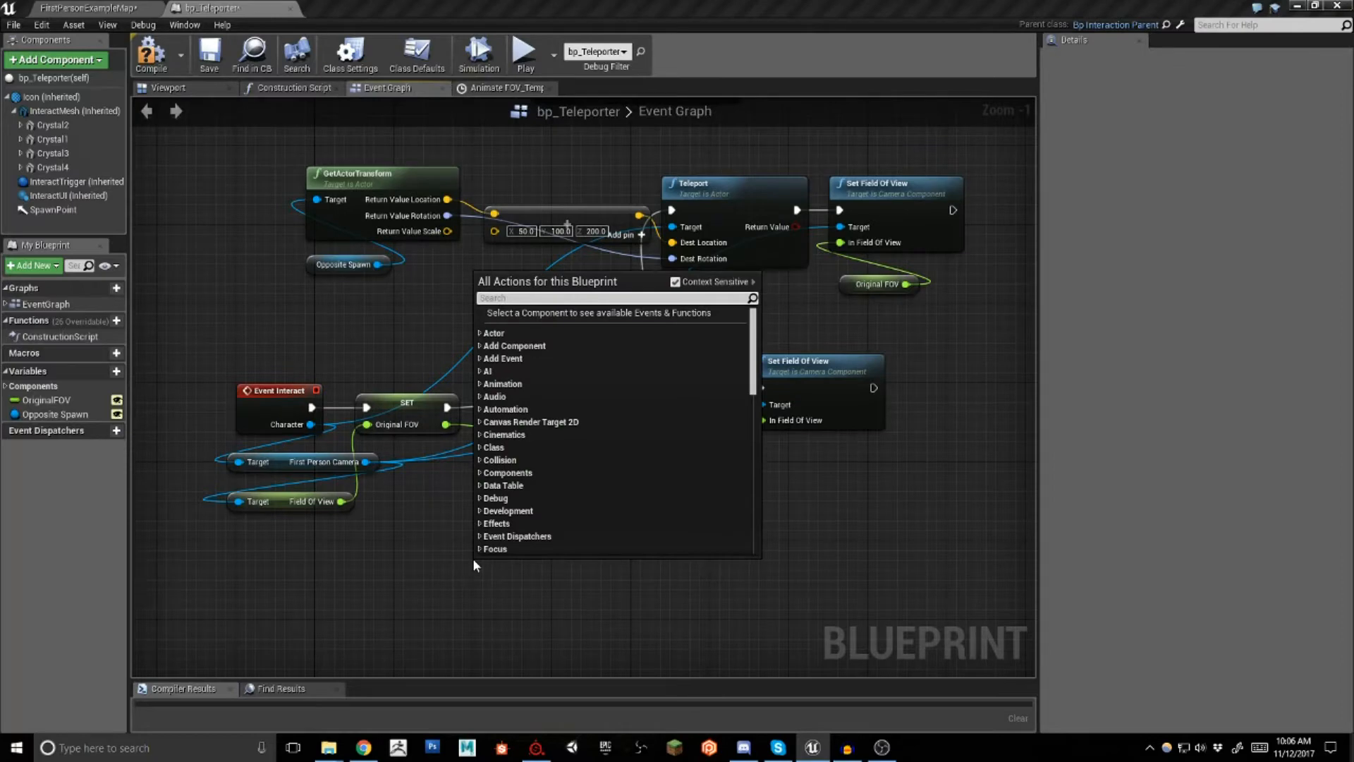
text(add time)
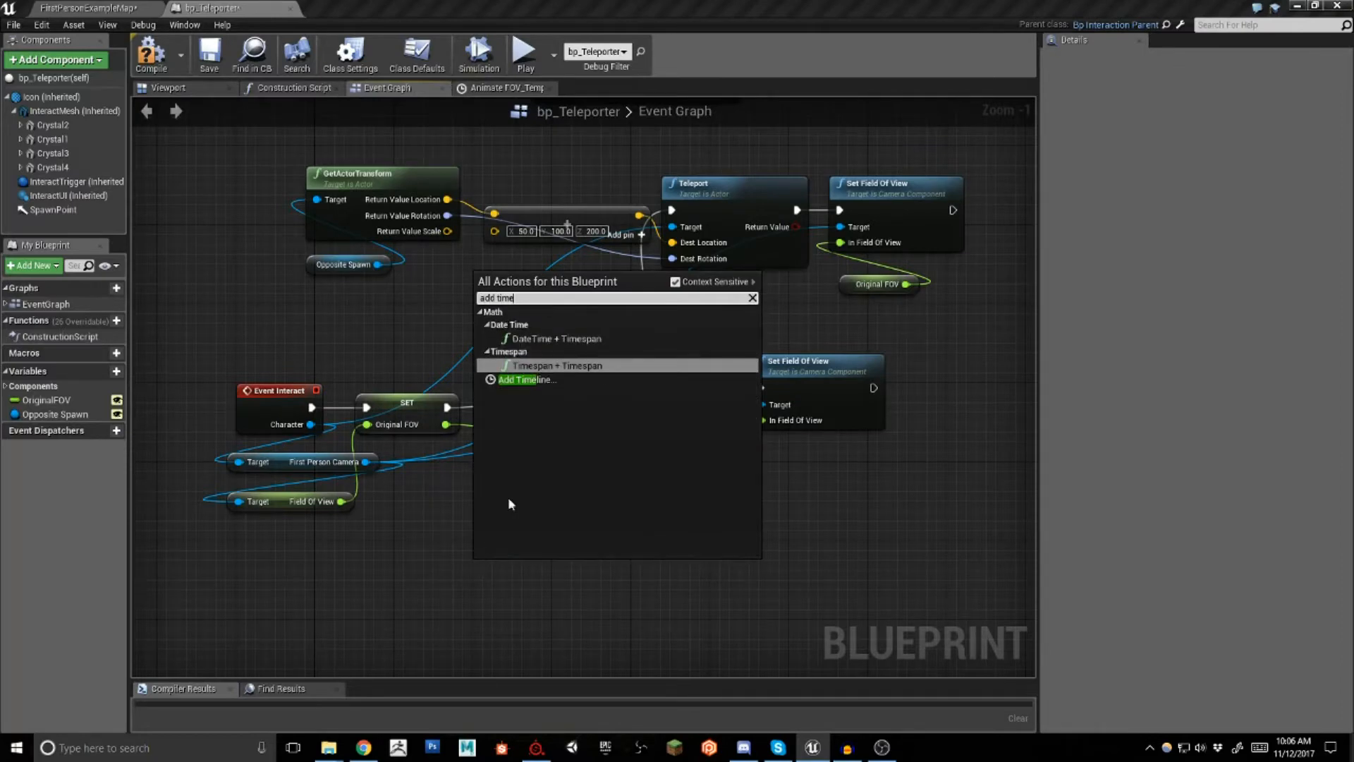
click(540, 381)
right_drag(569, 540, 565, 464)
drag(558, 488, 577, 468)
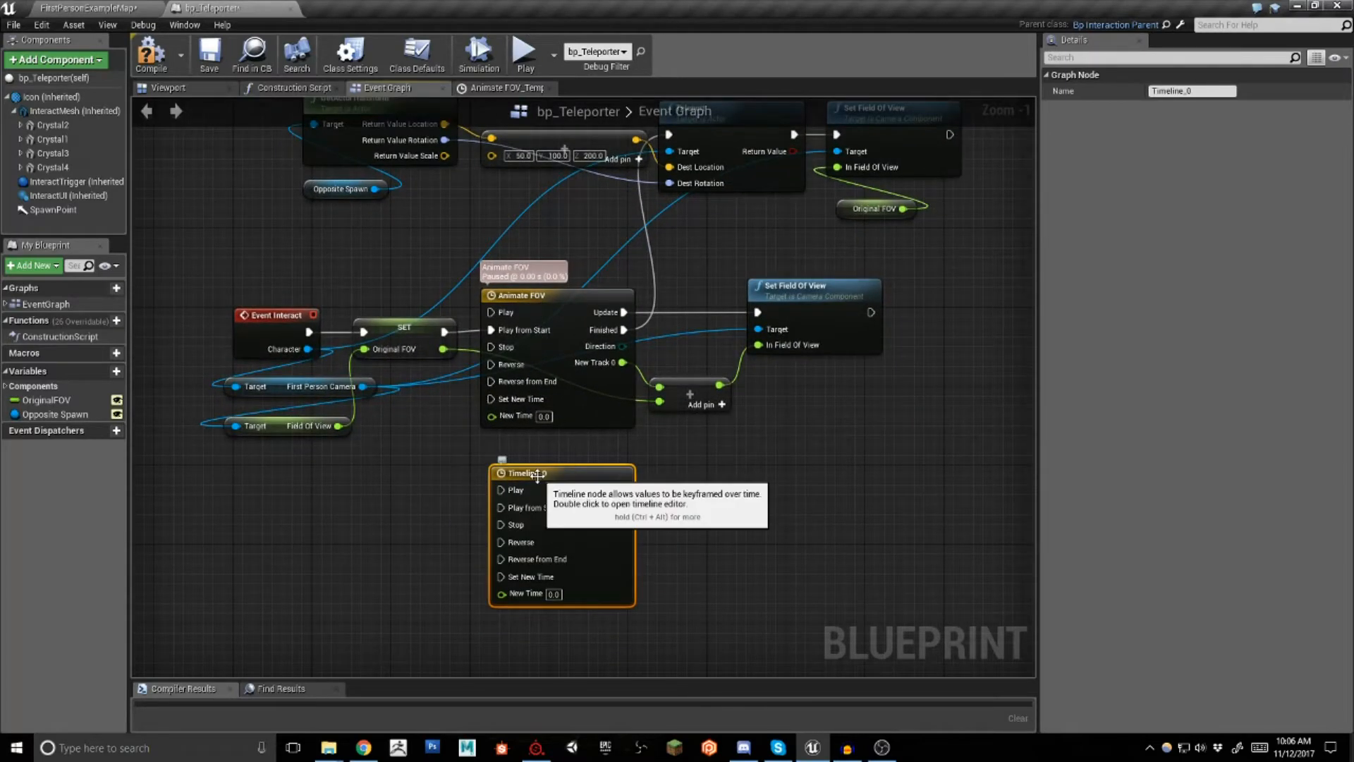
Rename the new timeline node as FOV Animaton and open it in the timeline editor
drag(313, 102, 525, 478)
click(648, 456)
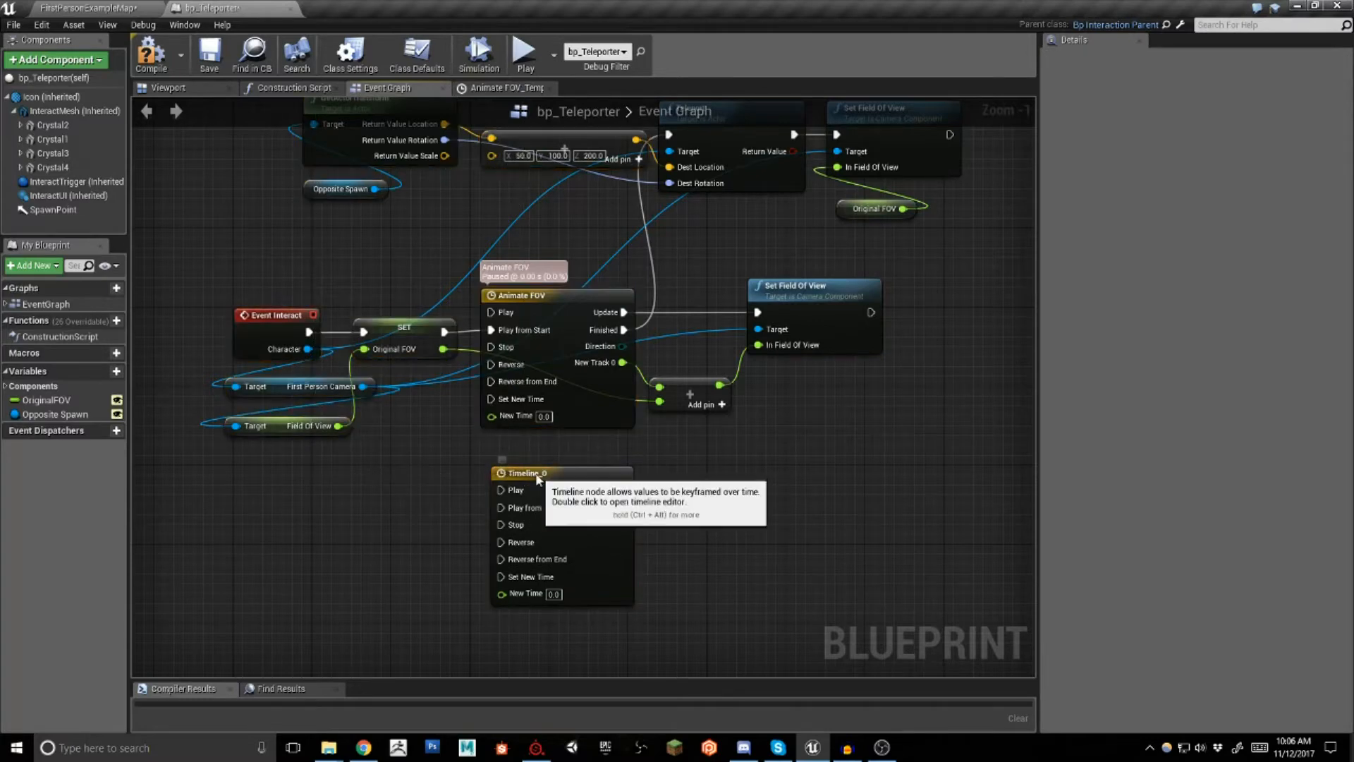
click(536, 473)
click(536, 473)
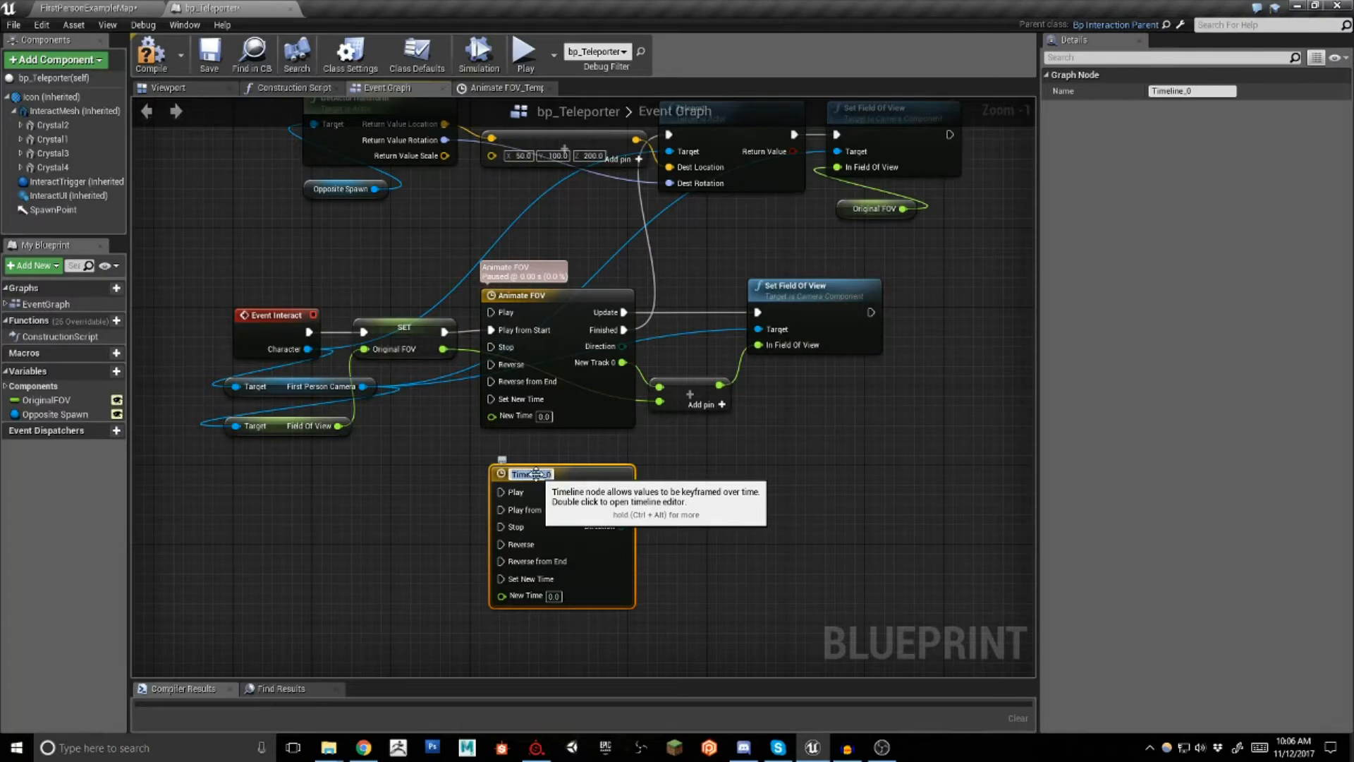
text(FOV Animaton)
key(Return)
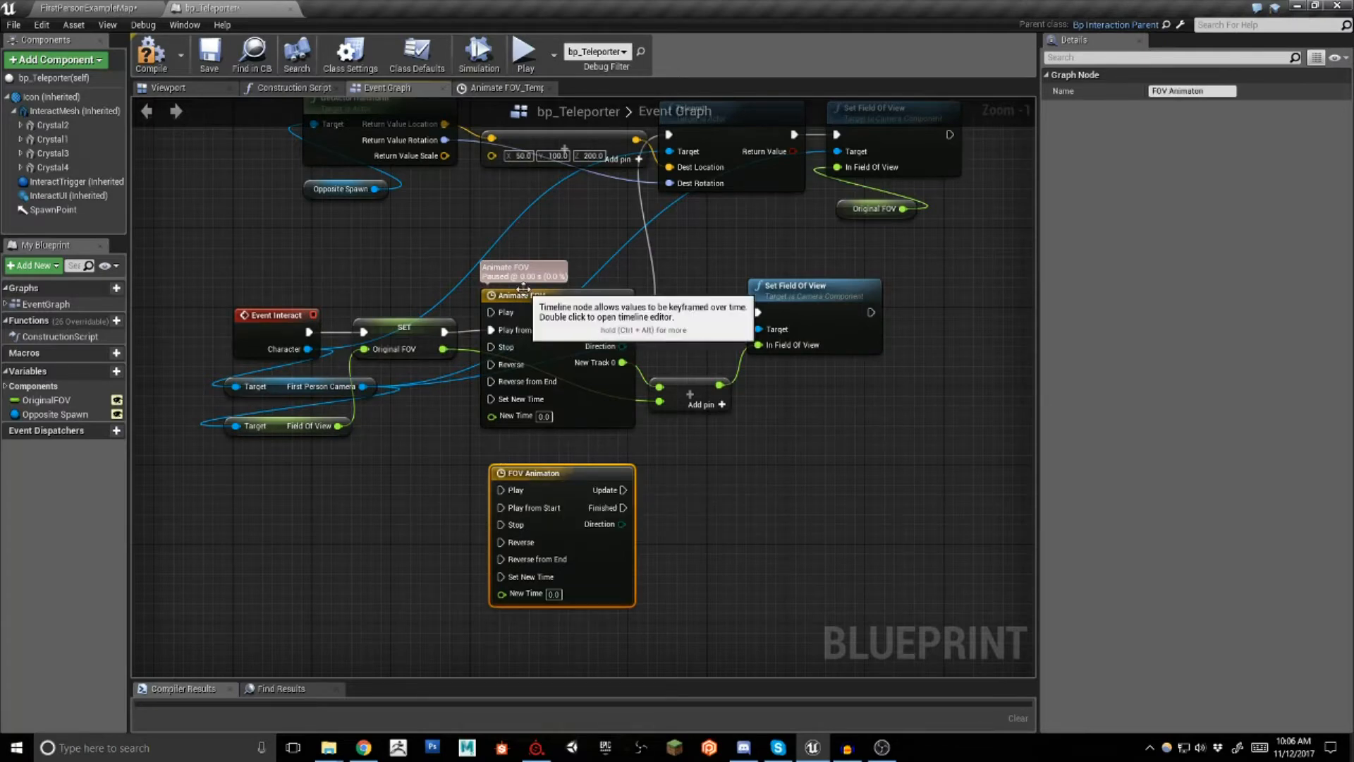
double_click(575, 468)
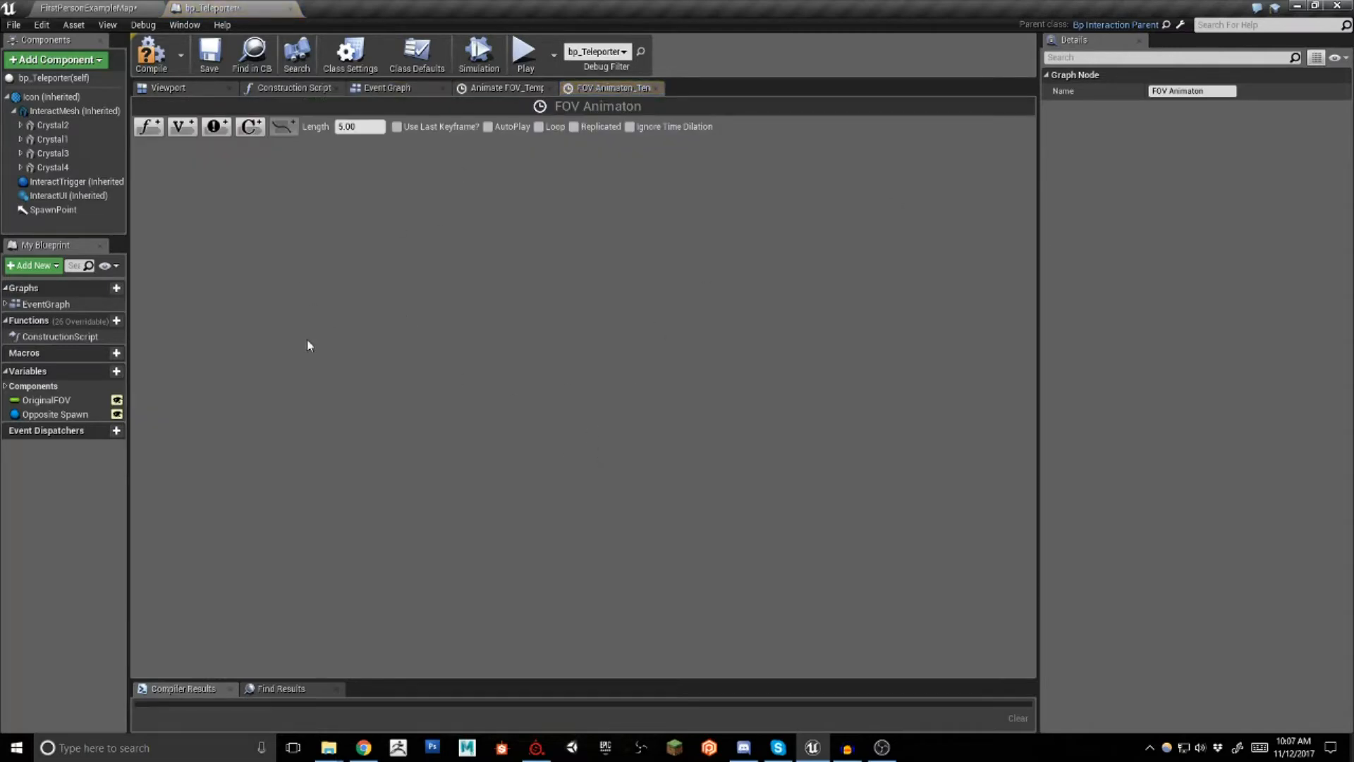
Set the FOV Animaton timeline's length to 0.50 and add a new float track to it
click(339, 126)
drag(345, 127, 363, 139)
click(148, 127)
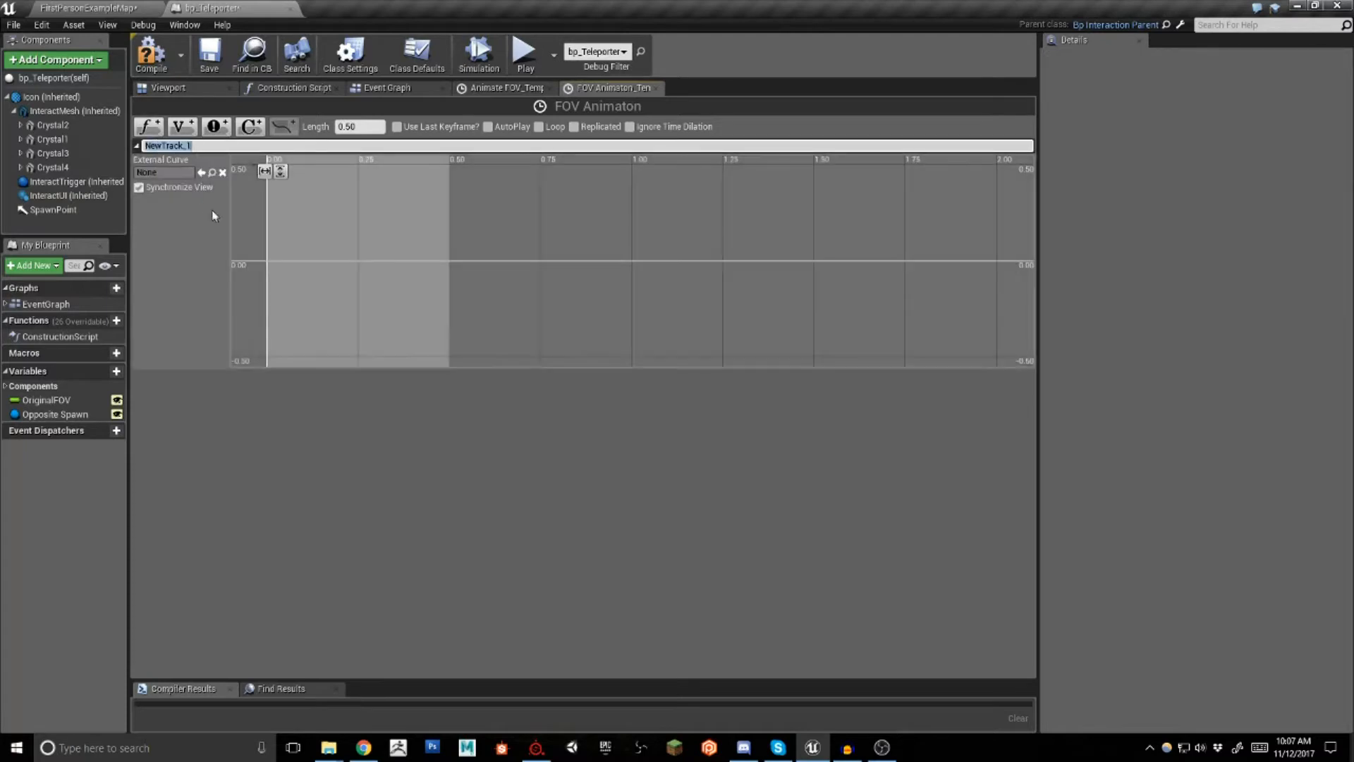
Add a first key to the new float track's curve at time 0 with a value of 0
right_drag(329, 246, 388, 284)
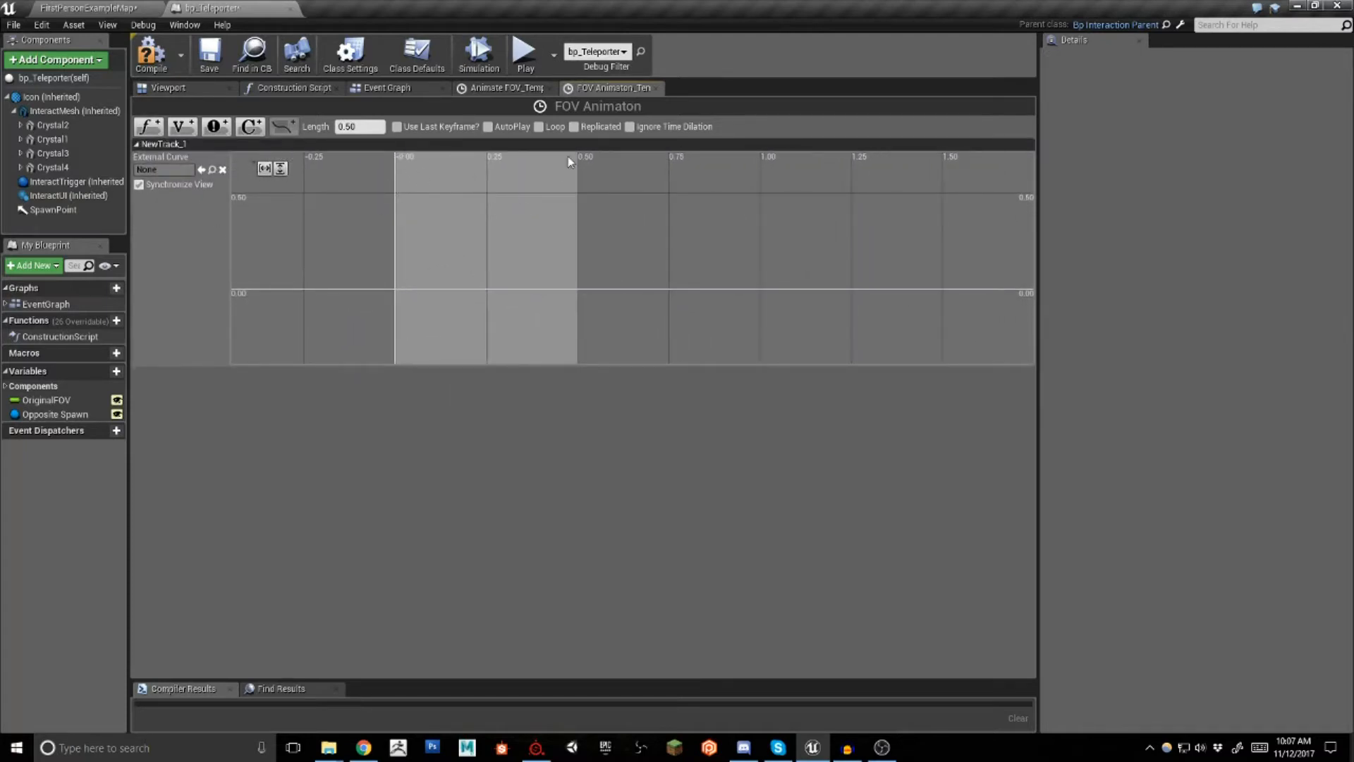
right_click(405, 295)
click(416, 302)
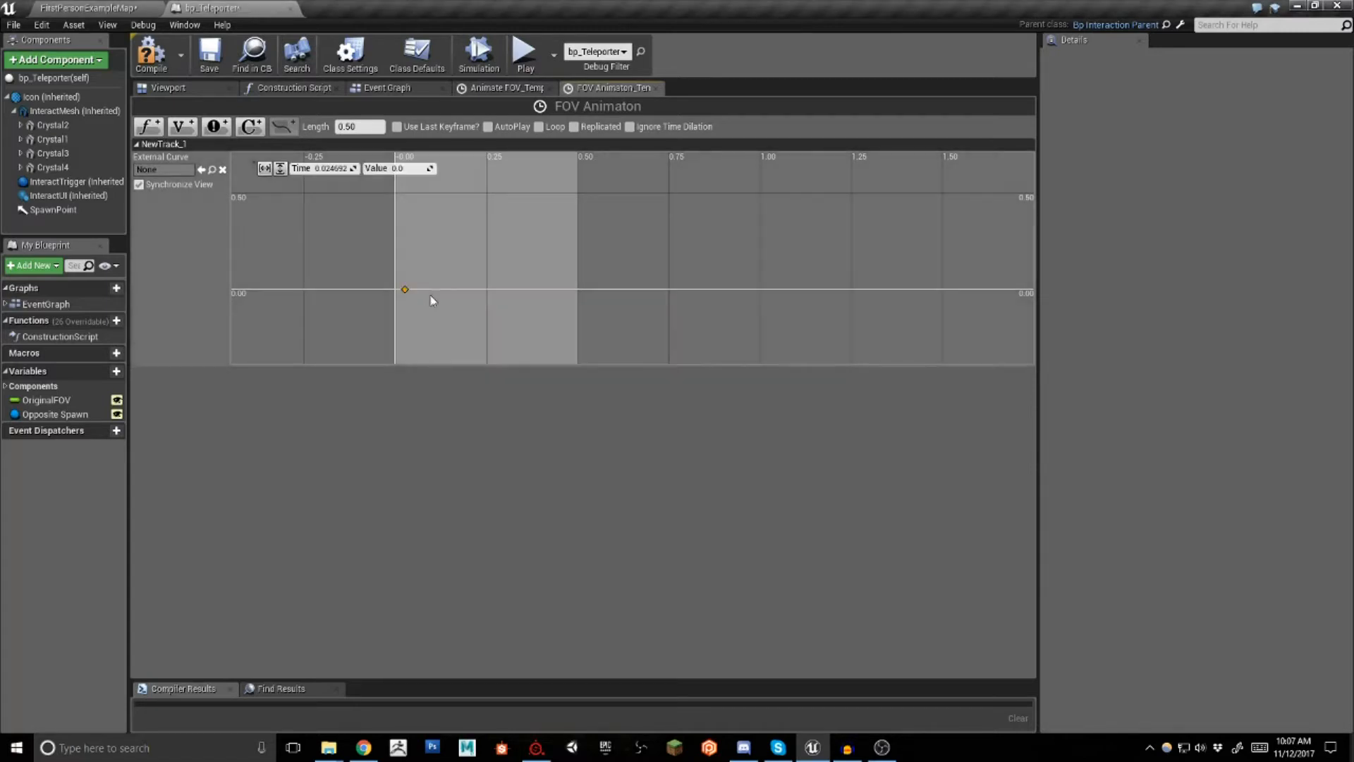
drag(392, 309, 392, 308)
click(339, 169)
text(0)
key(Return)
click(459, 239)
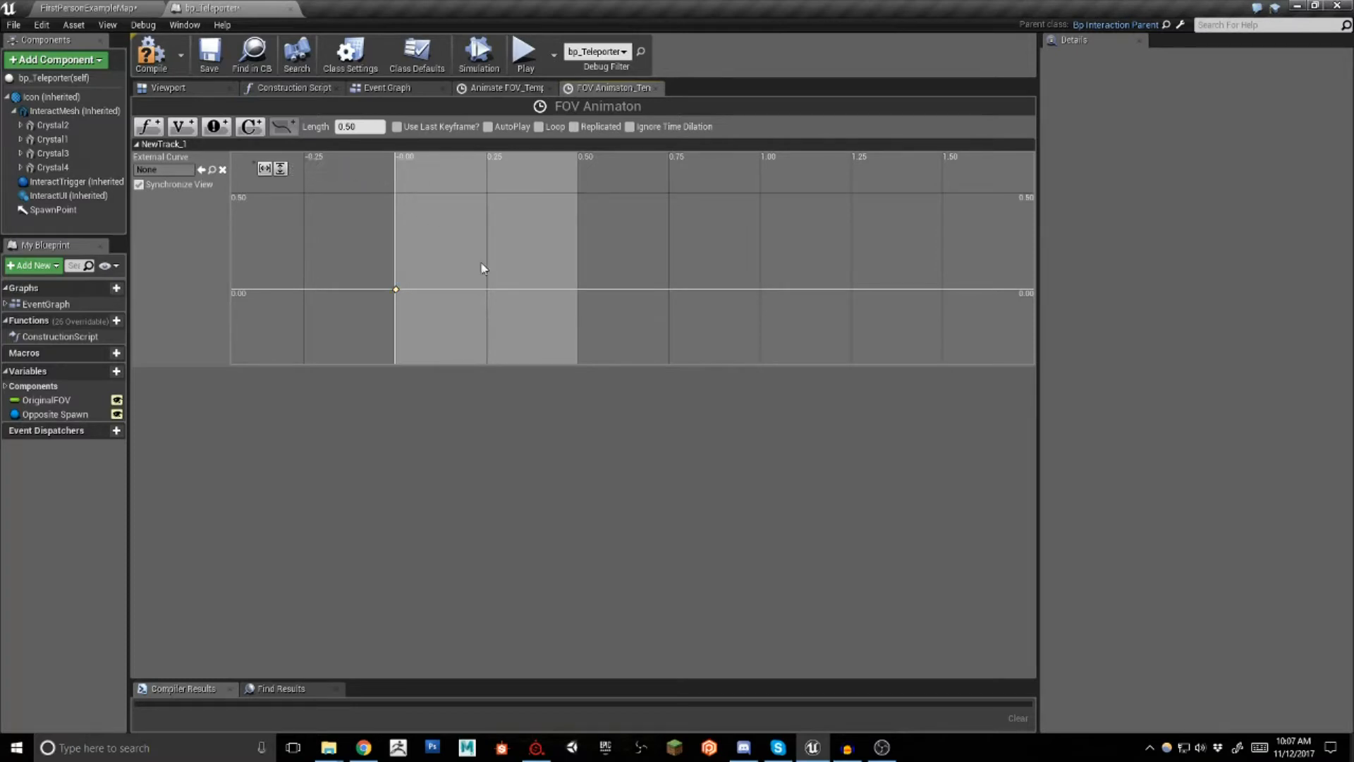
Add a second key to the float curve at time .5 with a value of 60
right_click(537, 288)
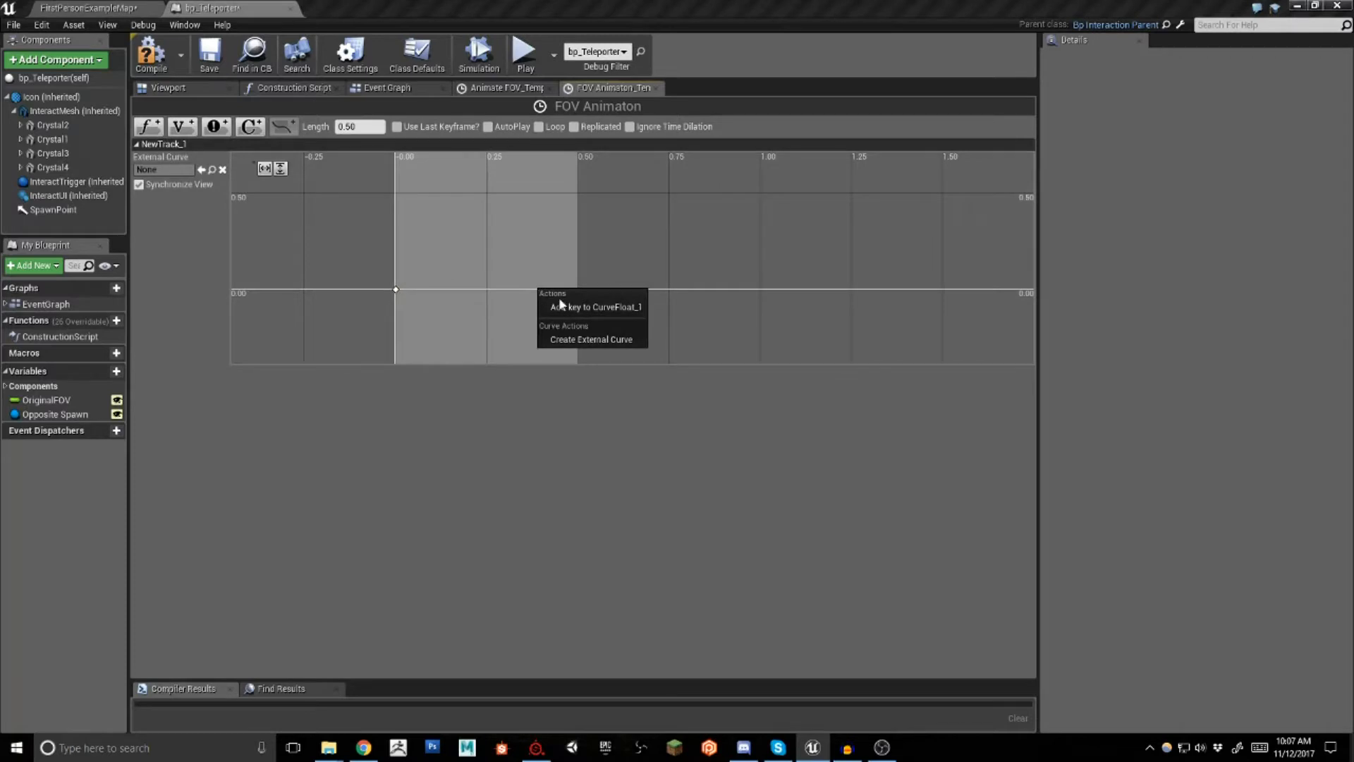
click(562, 305)
click(332, 168)
key(BackSpace)
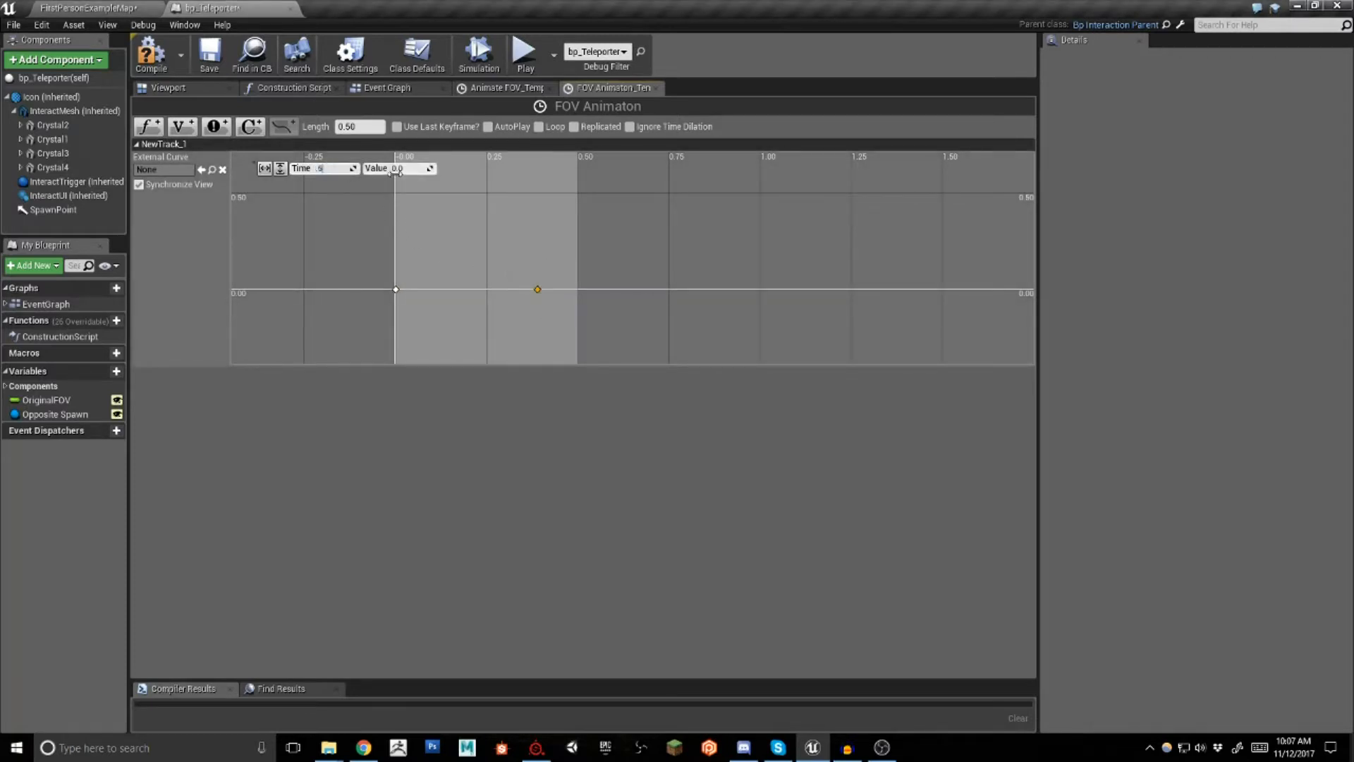
text(60)
key(Return)
click(460, 208)
Select both keys on the FOV Animaton curve and change their interpolation so the curve becomes smooth
scroll(504, 246, down, 8)
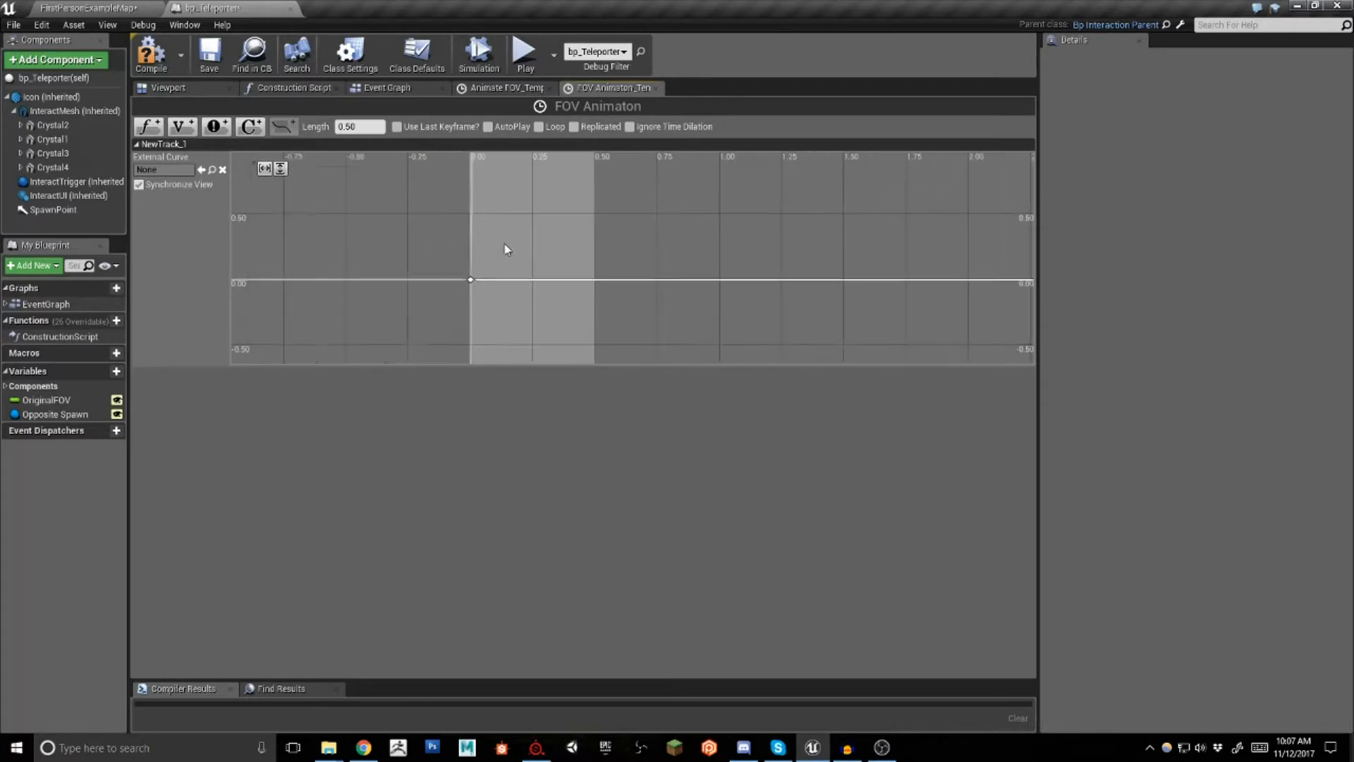
scroll(577, 222, down, 8)
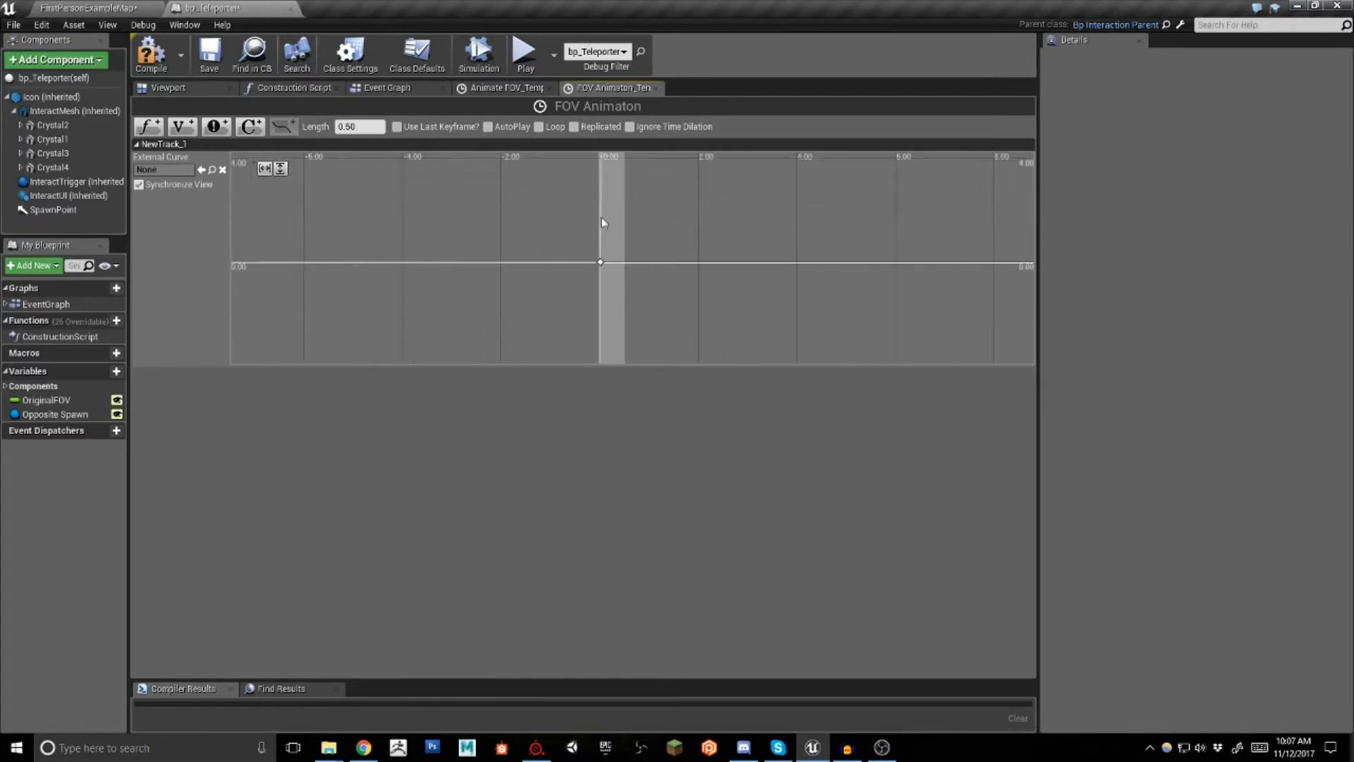
scroll(614, 215, down, 2)
scroll(616, 239, down, 5)
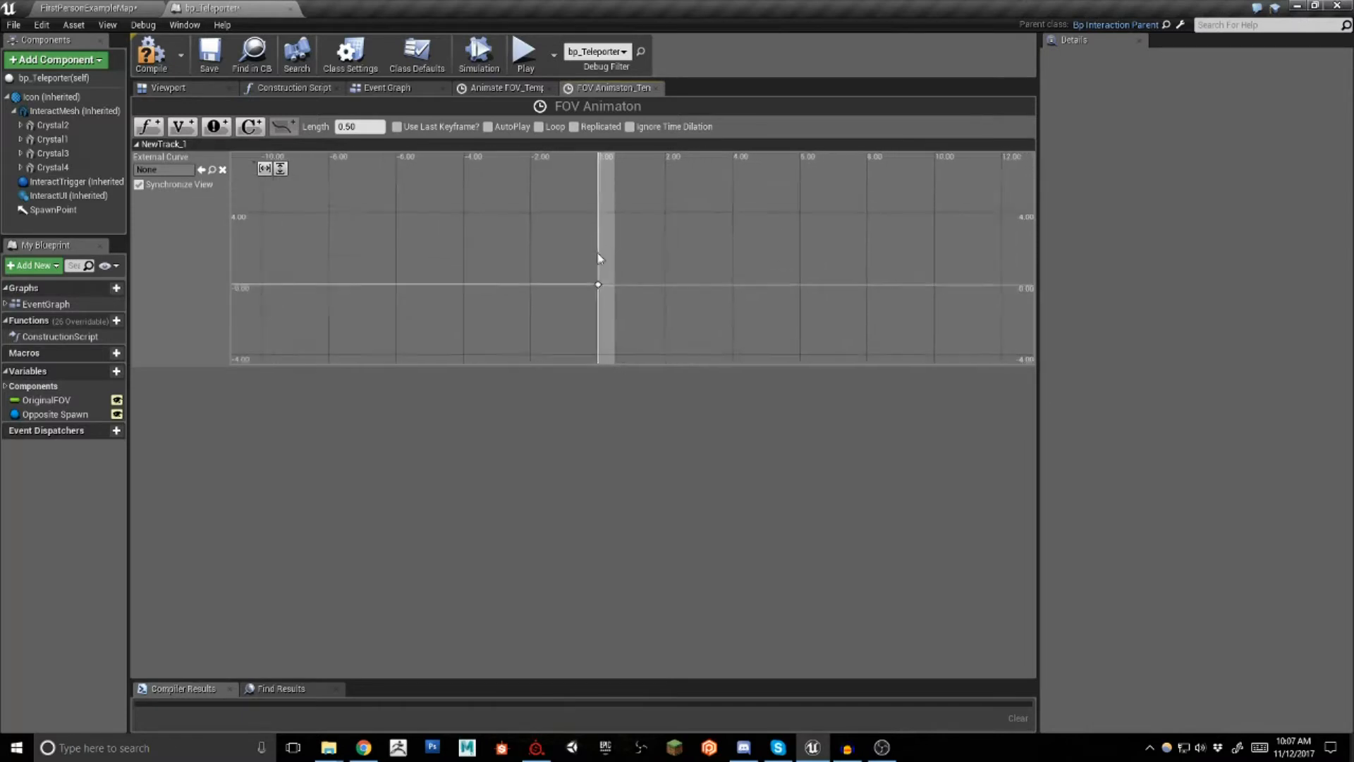
scroll(584, 260, down, 6)
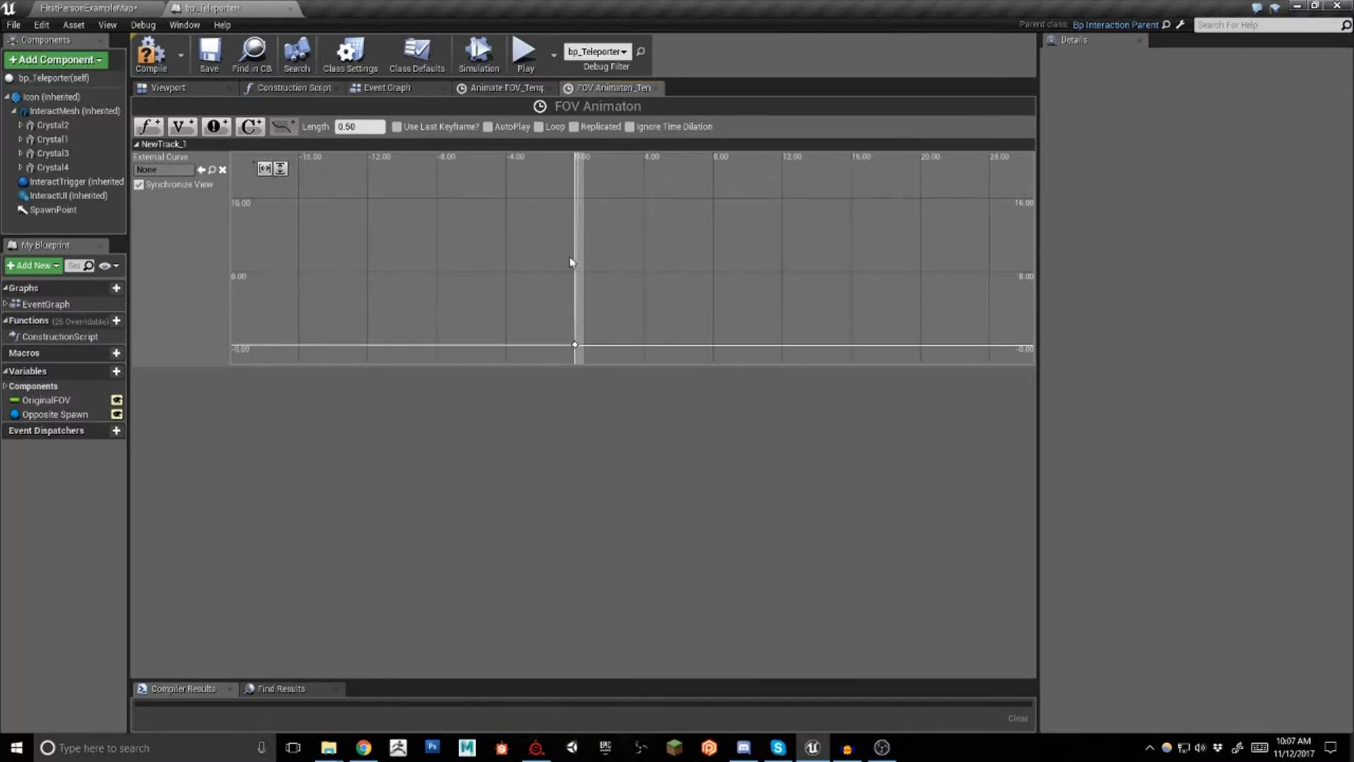
scroll(580, 243, down, 8)
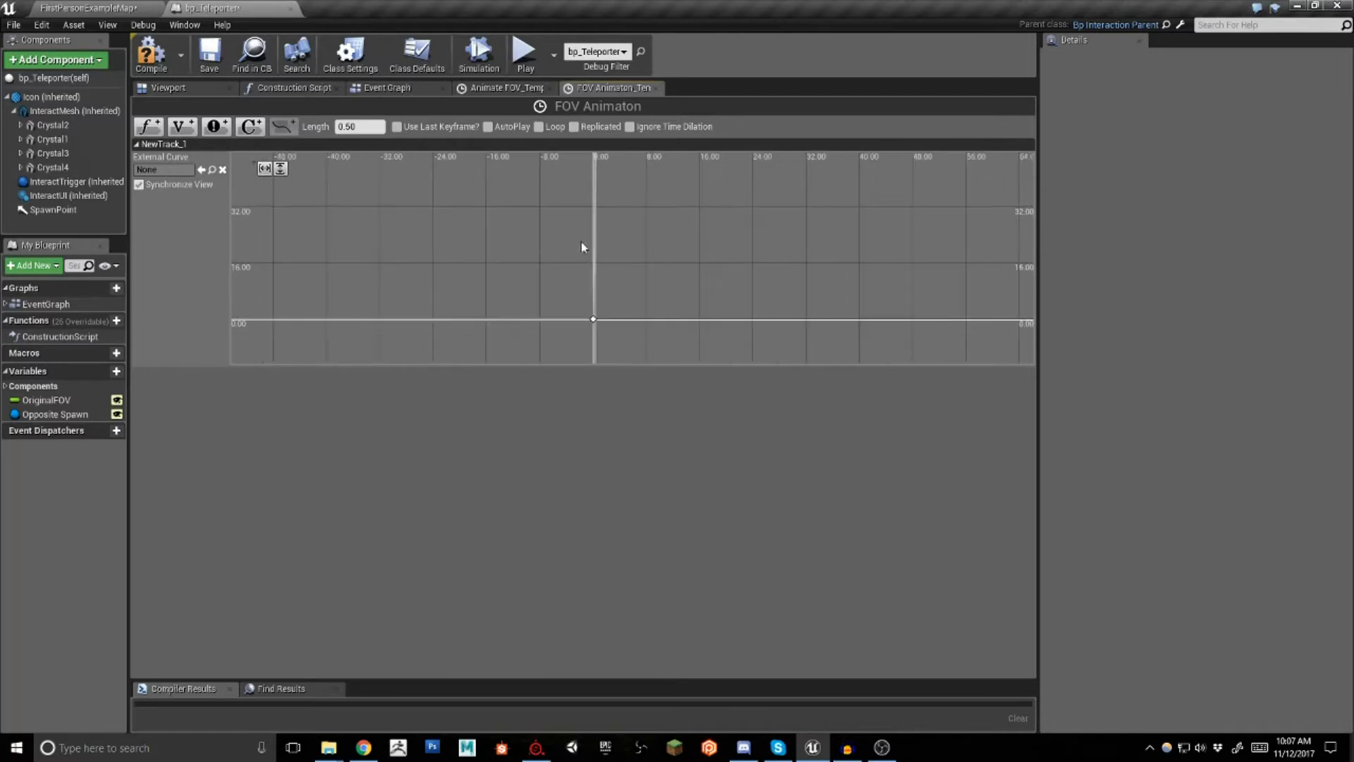
scroll(610, 243, down, 1)
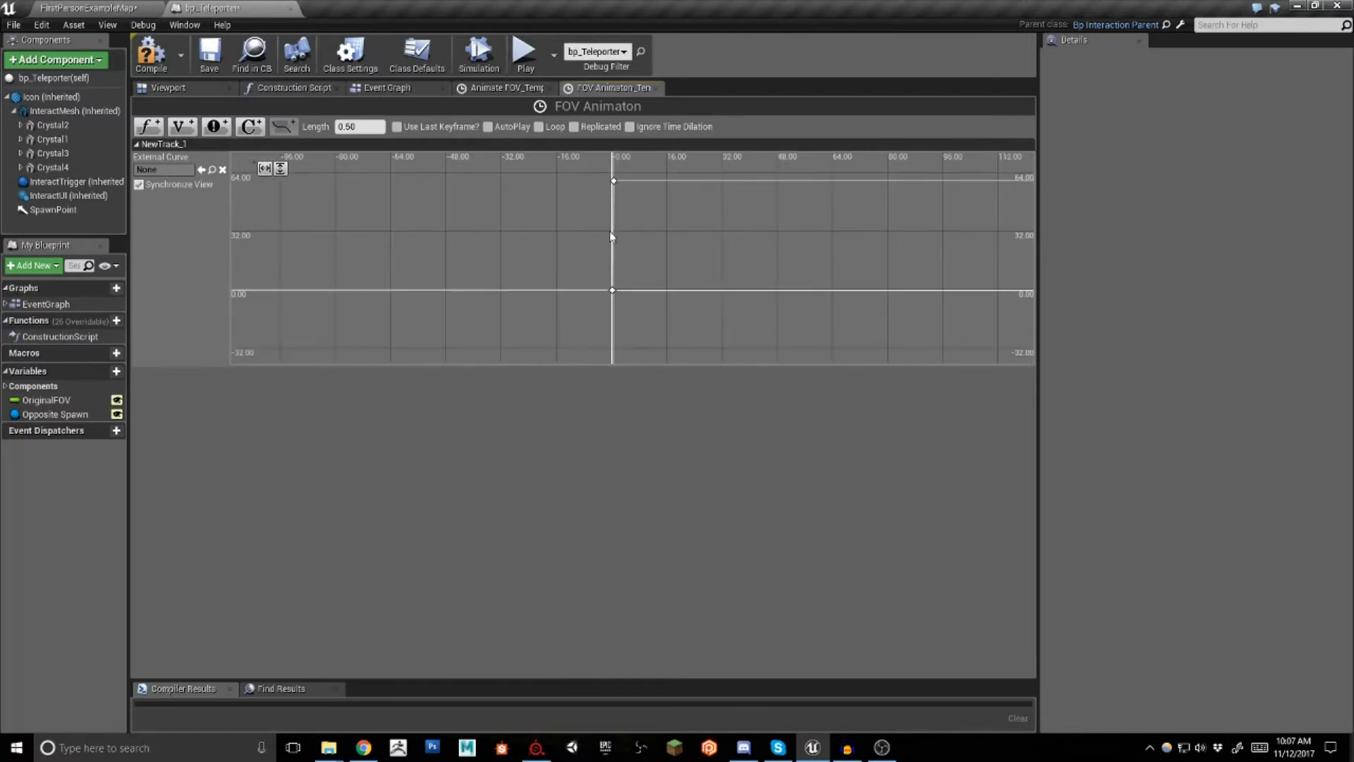
drag(578, 170, 649, 301)
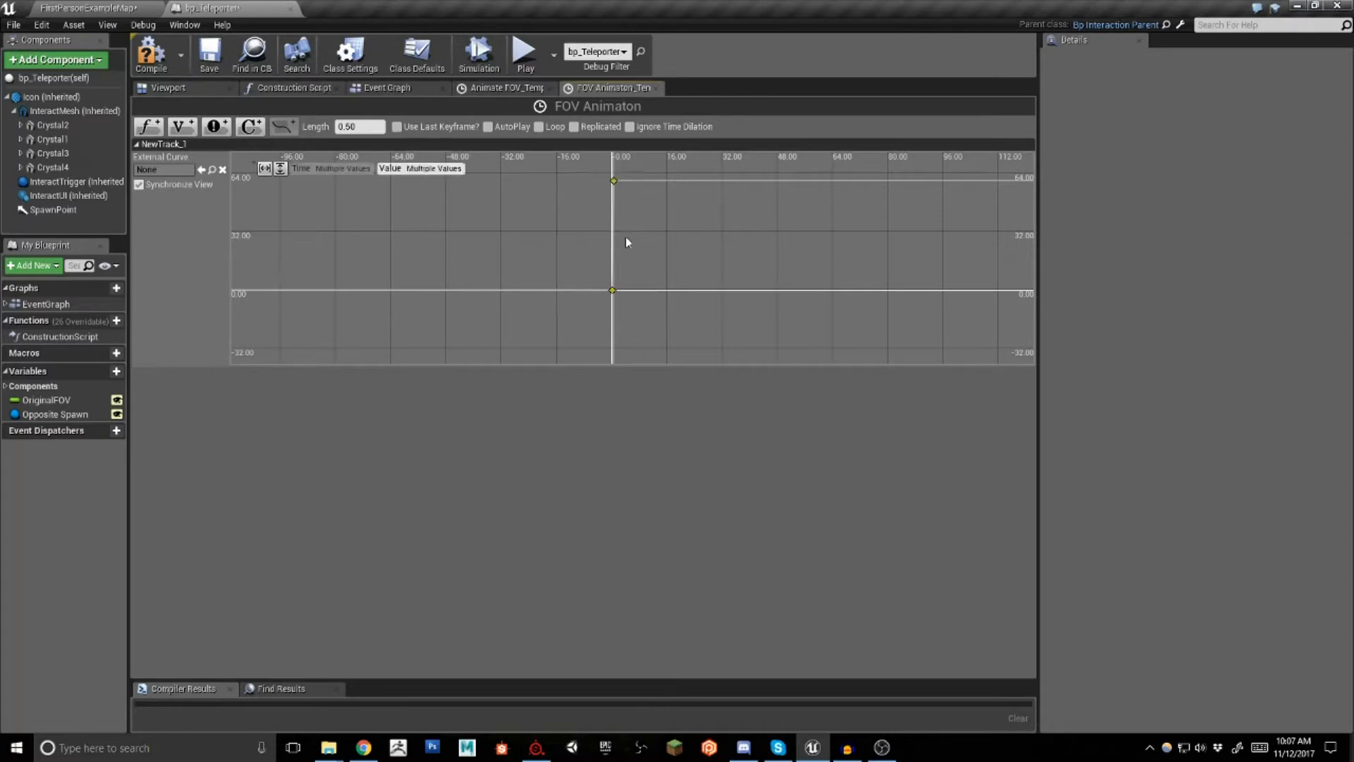
right_click(615, 182)
click(640, 200)
scroll(620, 211, up, 5)
scroll(598, 282, up, 4)
scroll(592, 305, down, 1)
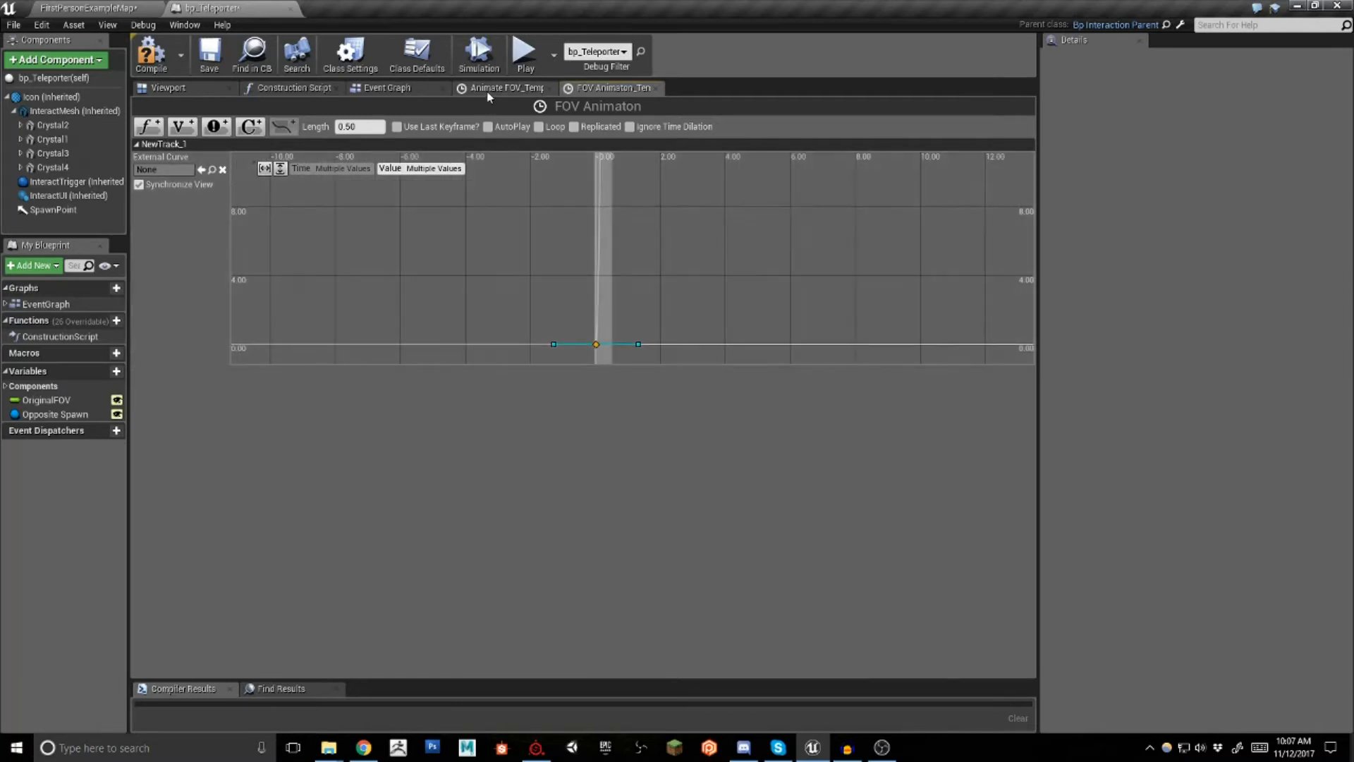
Compare the curve with the one in the Animate FOV timeline, and close the FOV Animaton timeline editor
click(487, 89)
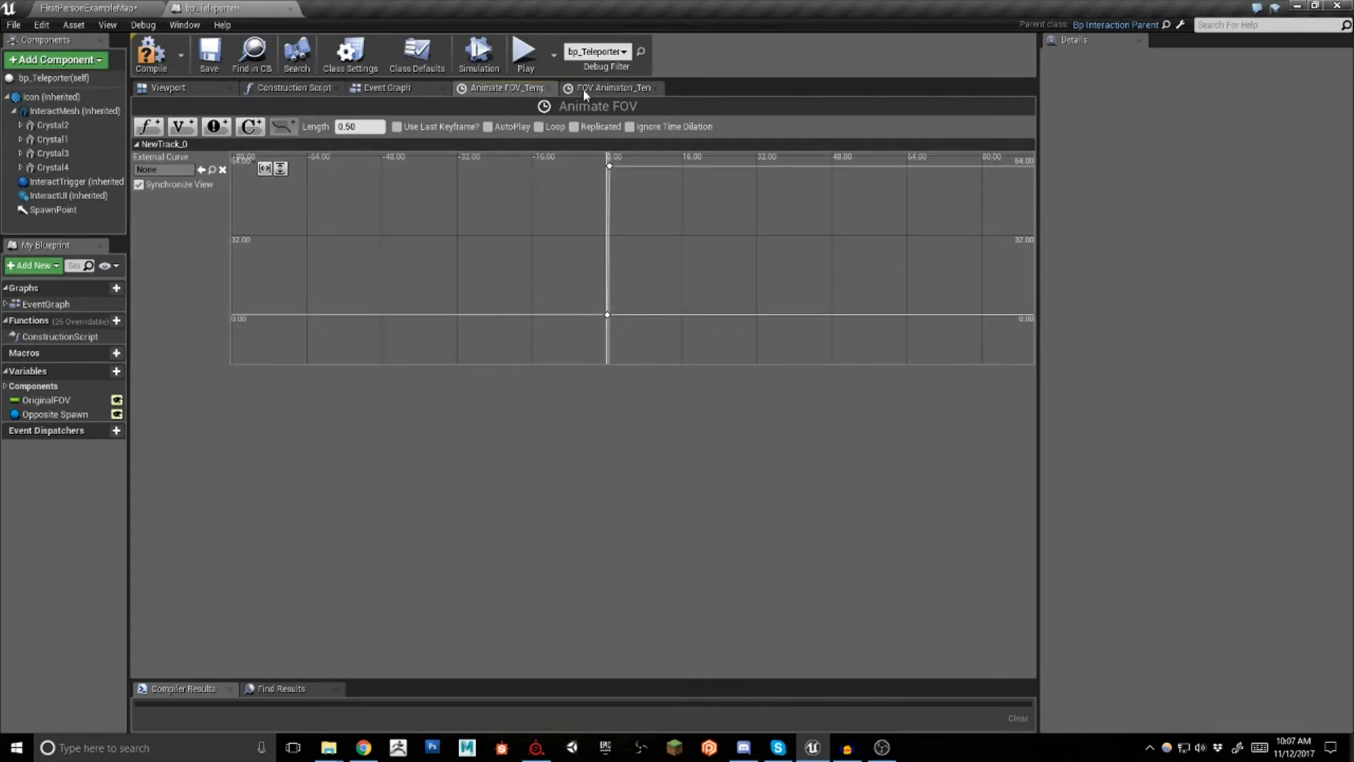
click(612, 88)
right_drag(614, 236, 619, 332)
scroll(619, 331, up, 1)
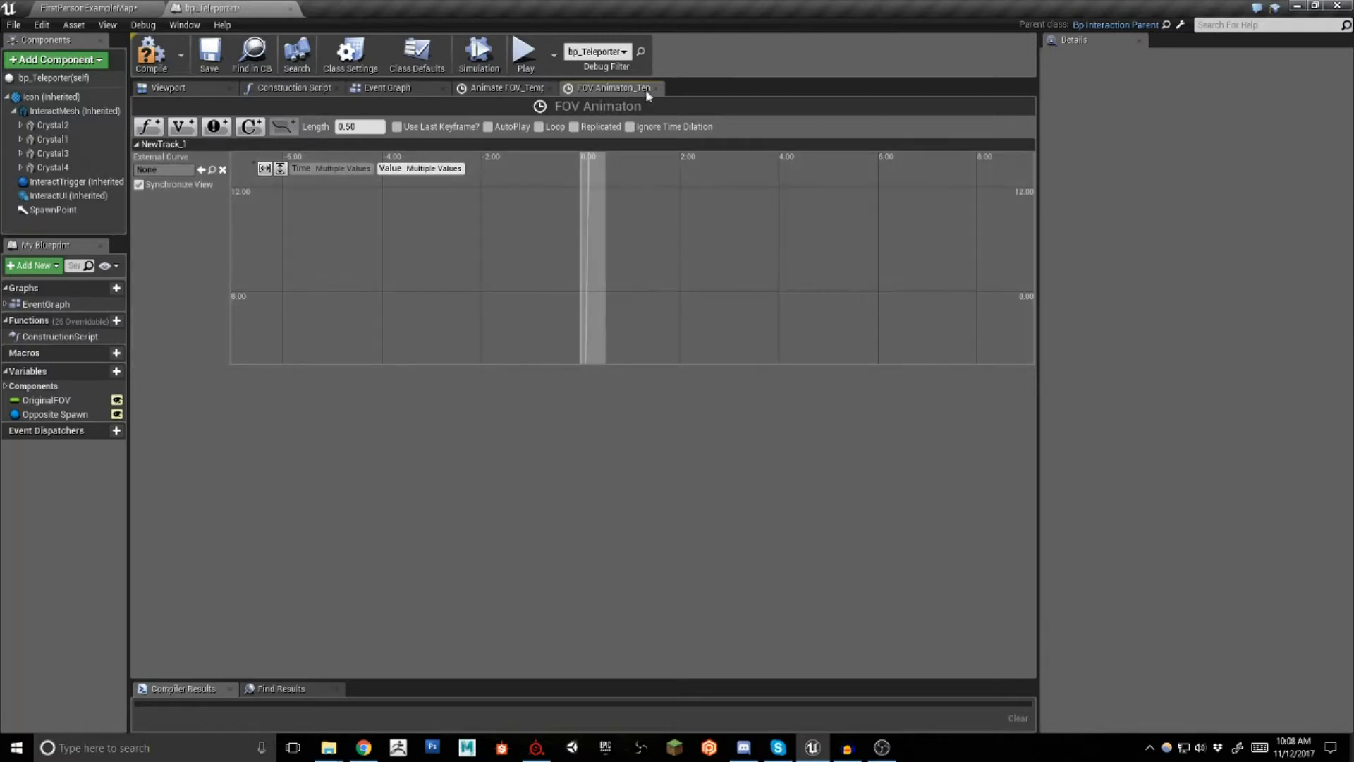
click(655, 88)
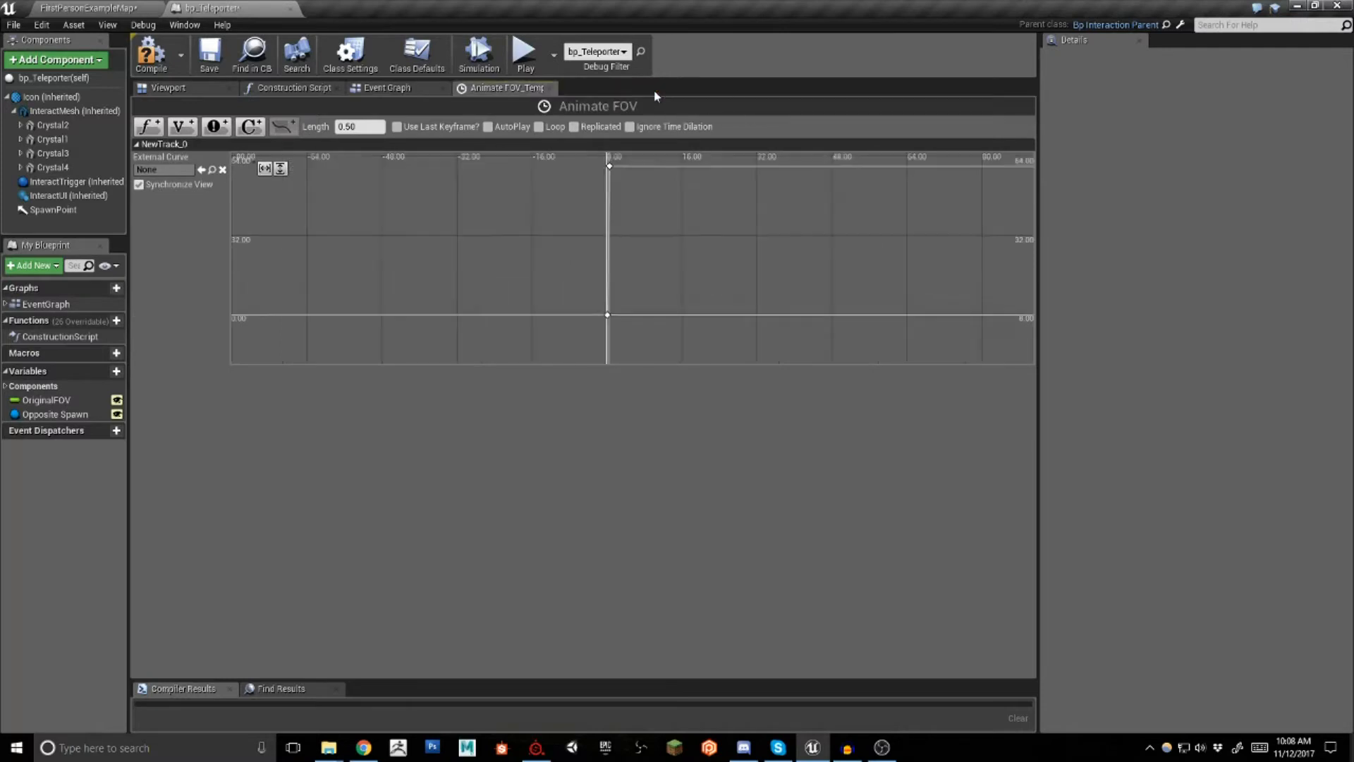
Return to the event graph, connect the OriginalFOV Set node to Play from Start on Animate FOV, and nudge its addition node down slightly
click(367, 88)
drag(564, 484, 584, 474)
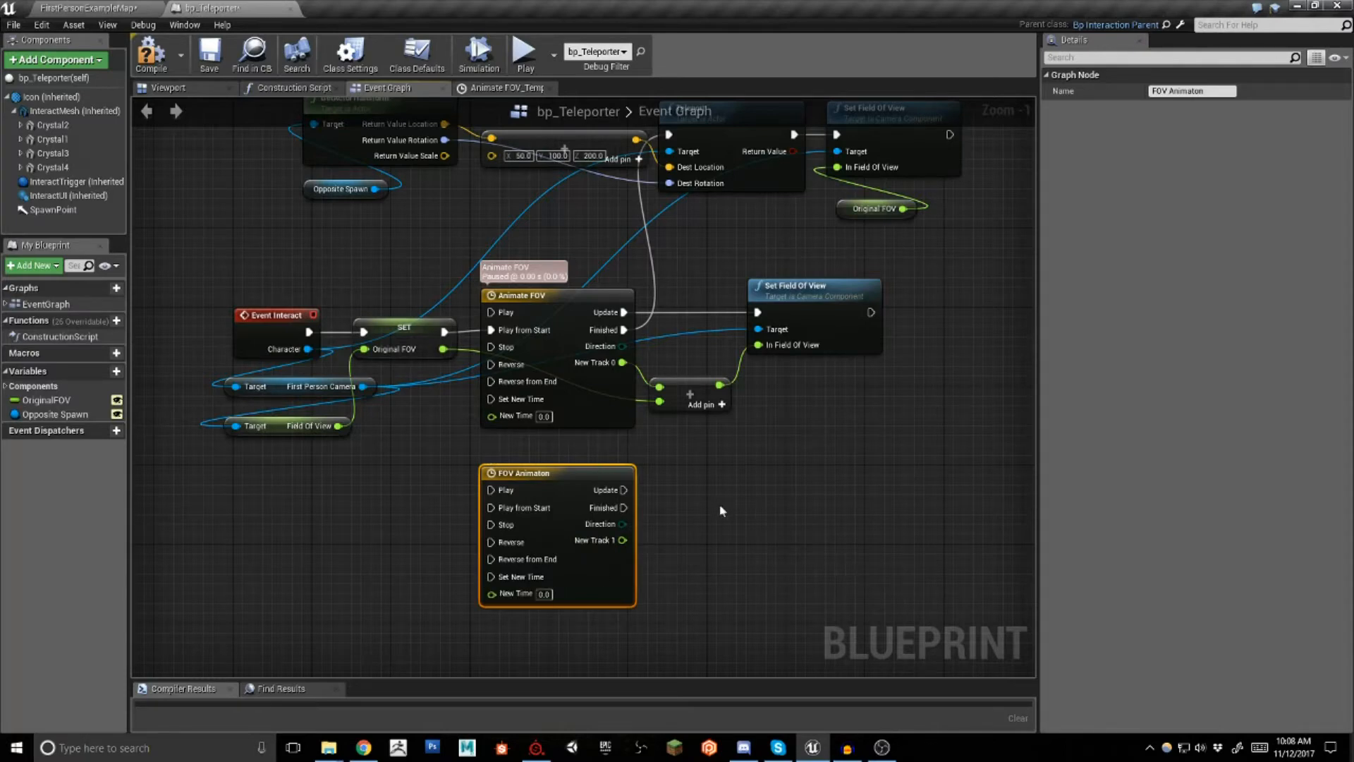
click(578, 295)
scroll(461, 366, up, 1)
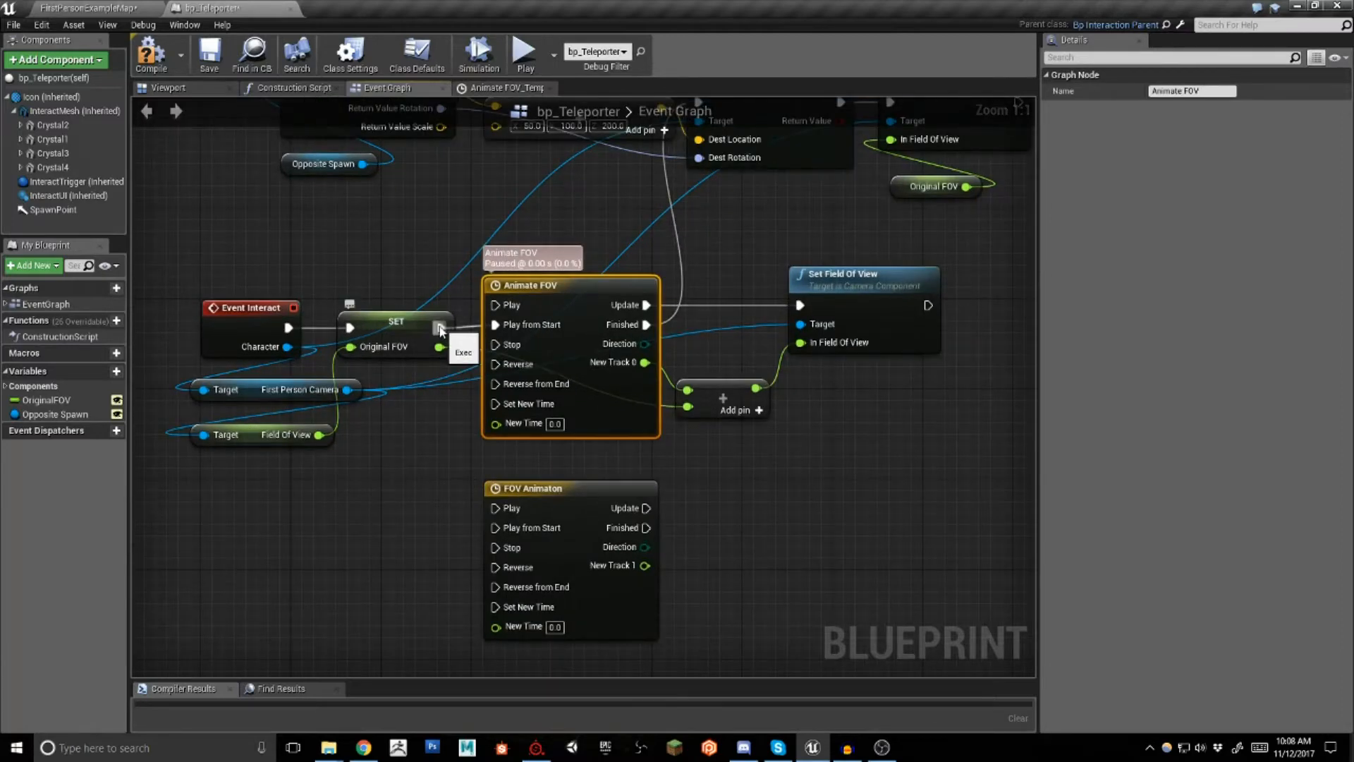
drag(440, 329, 537, 325)
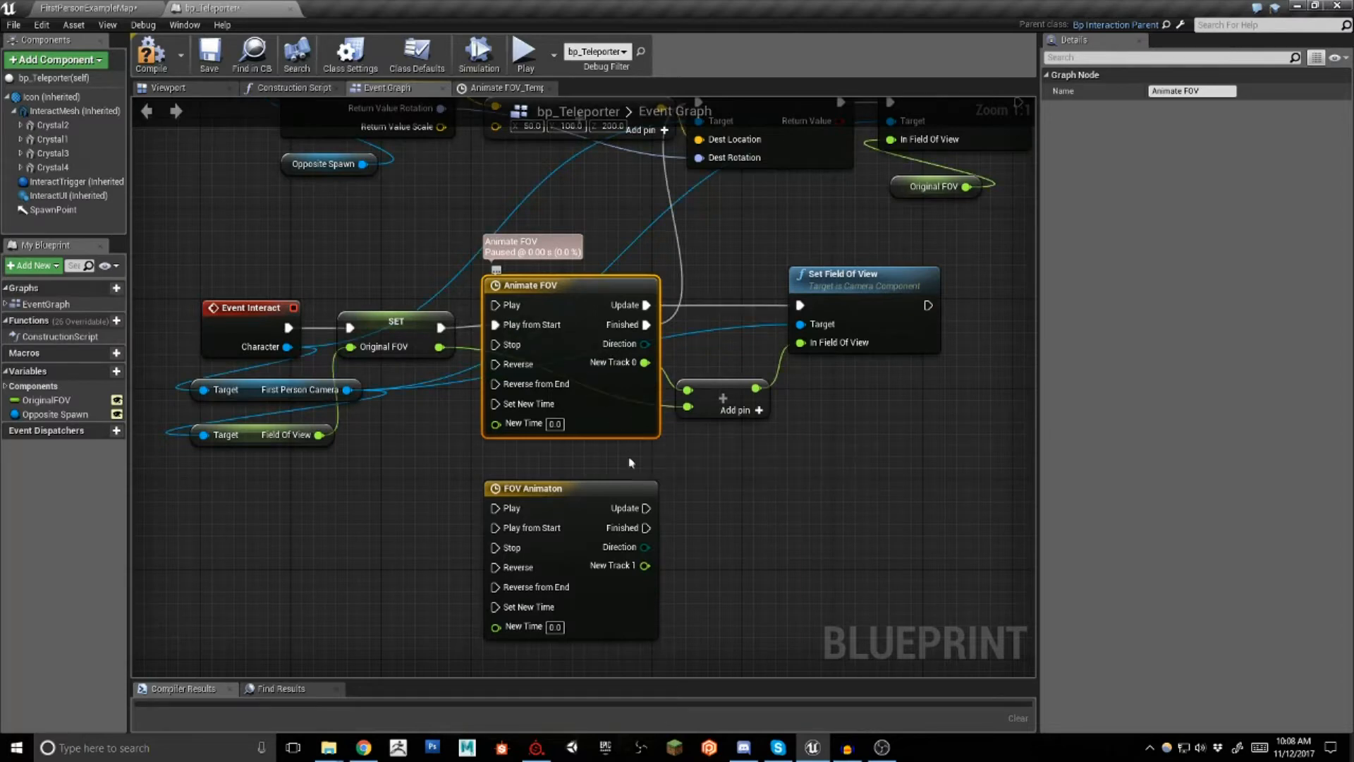
drag(725, 381, 724, 394)
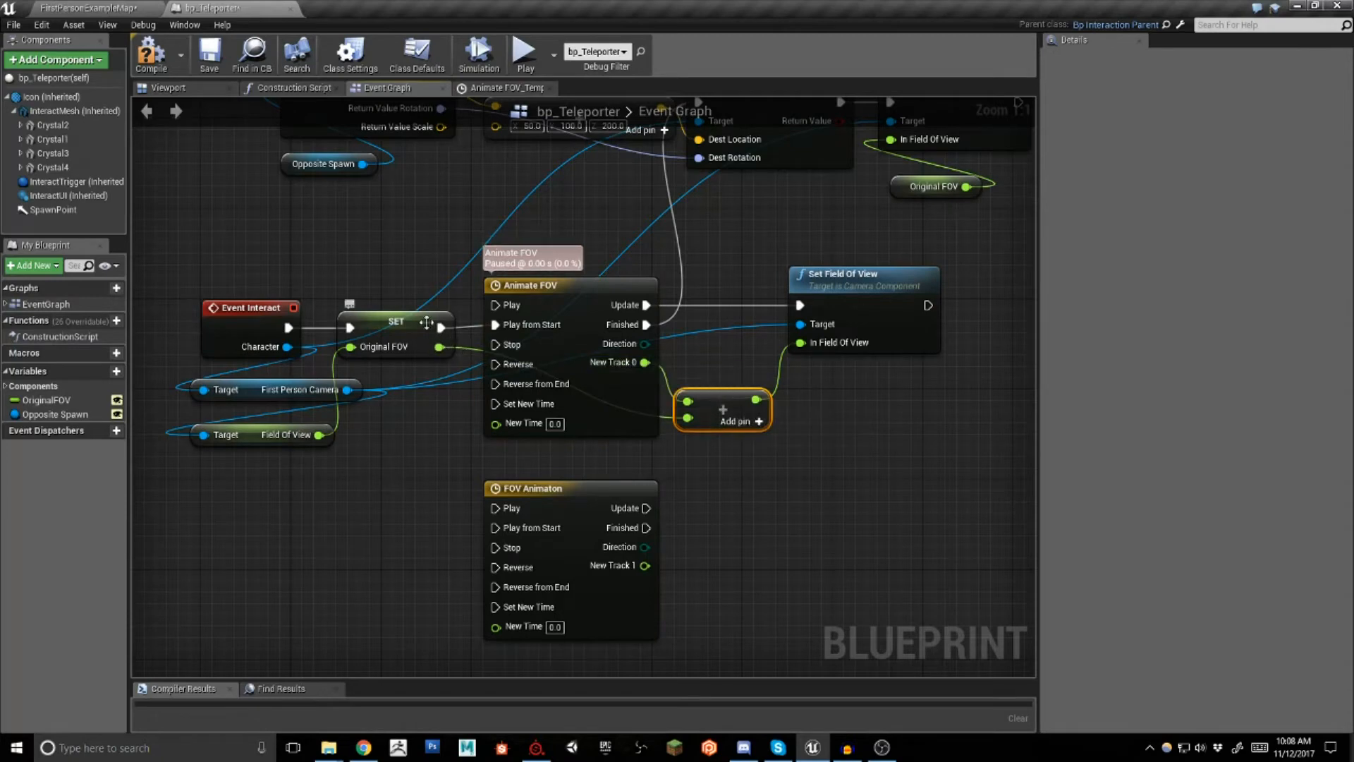
Add a float + float node fed by the Set node's Original FOV output and FOV Animaton's New Track 1 output
click(431, 350)
drag(436, 348, 760, 487)
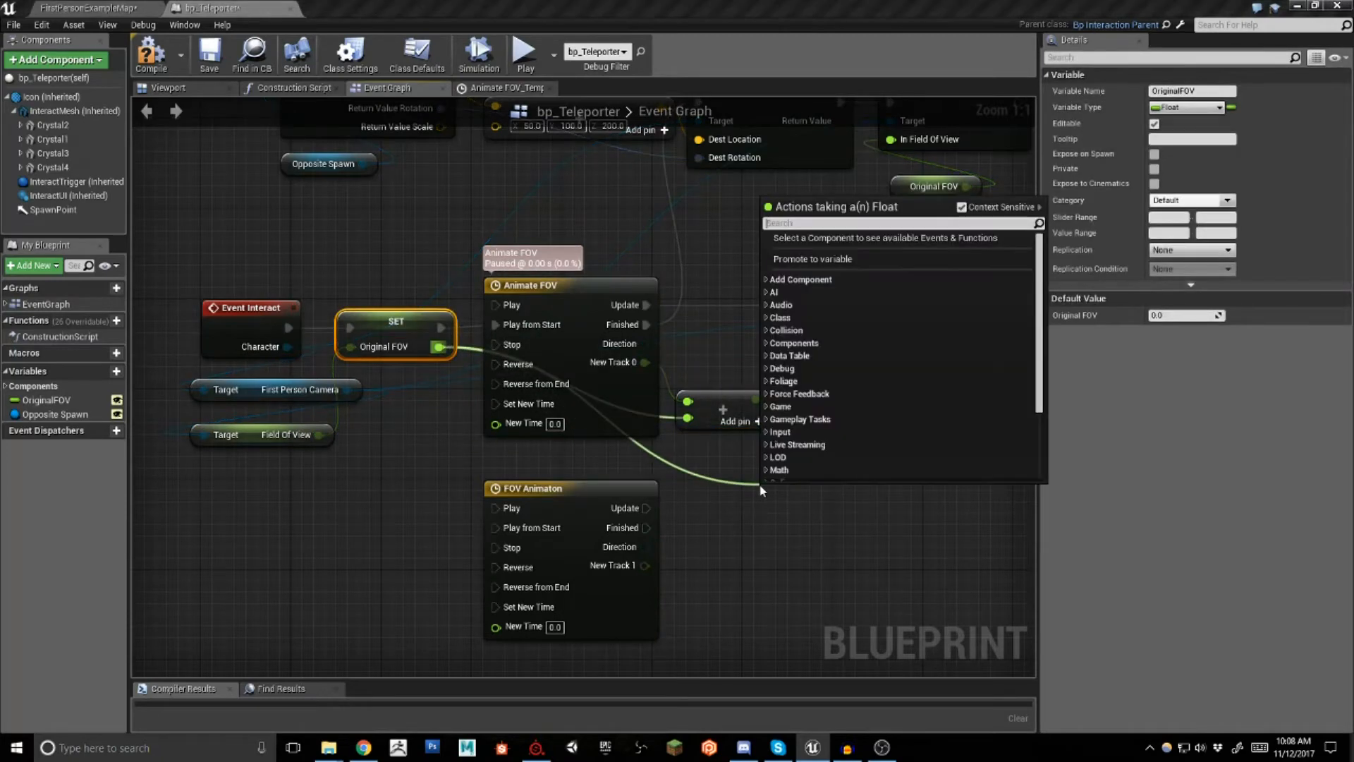
text(float + floa)
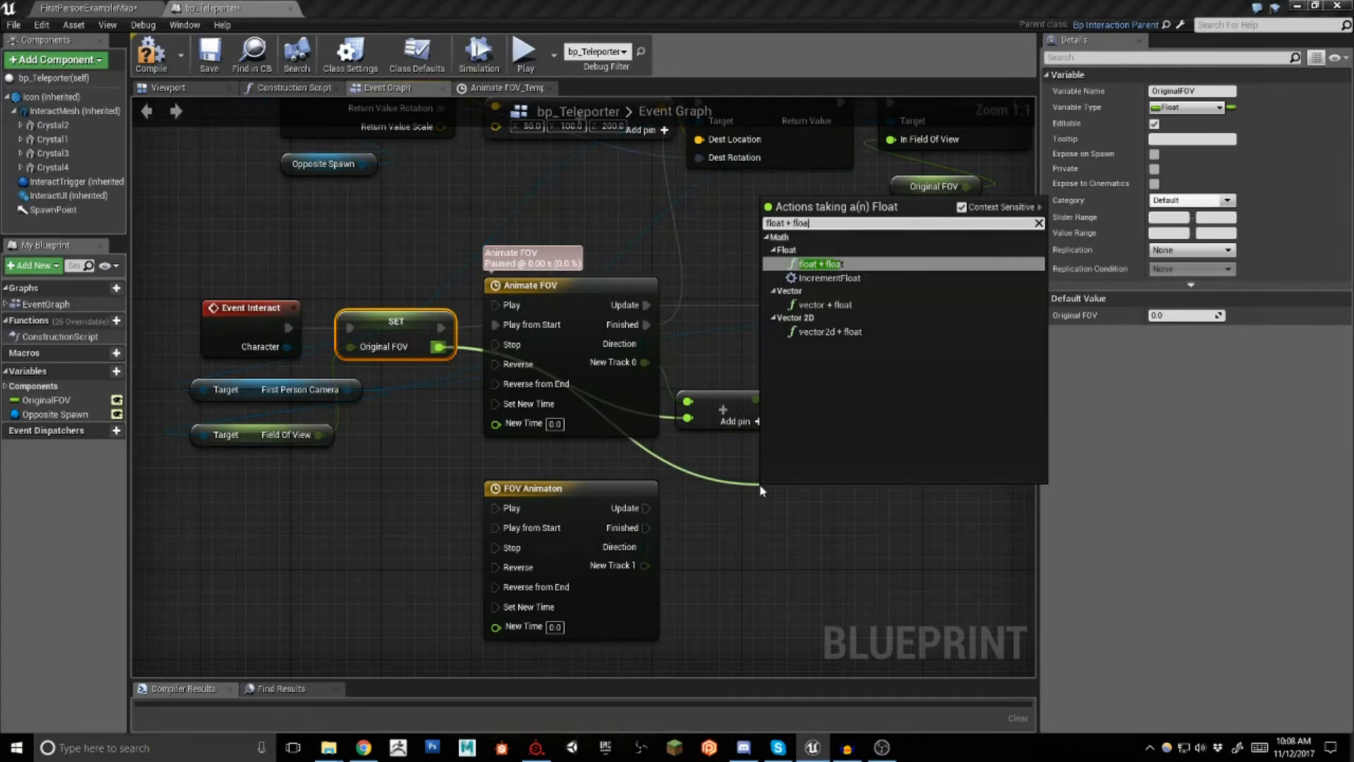
key(Return)
drag(817, 501, 794, 489)
click(705, 394)
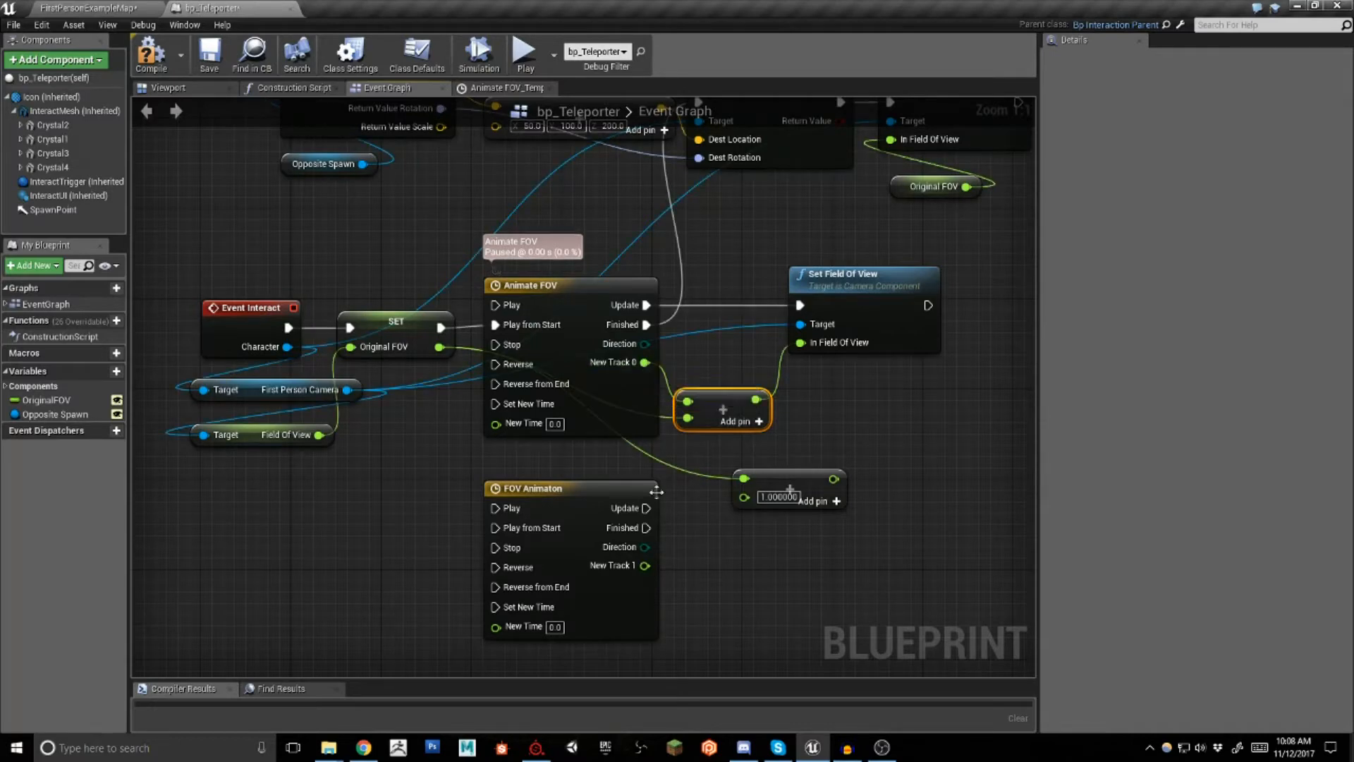
click(649, 567)
drag(648, 565, 790, 498)
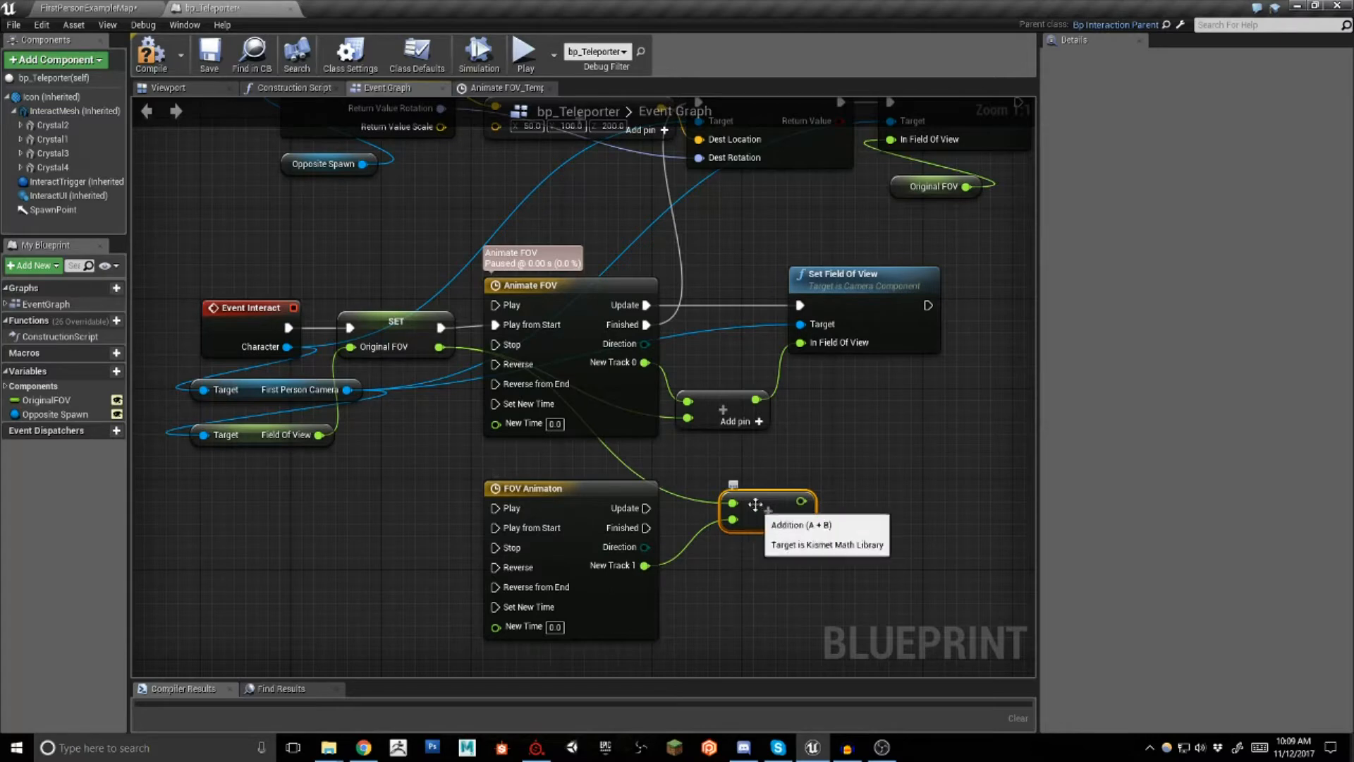
click(427, 319)
click(635, 489)
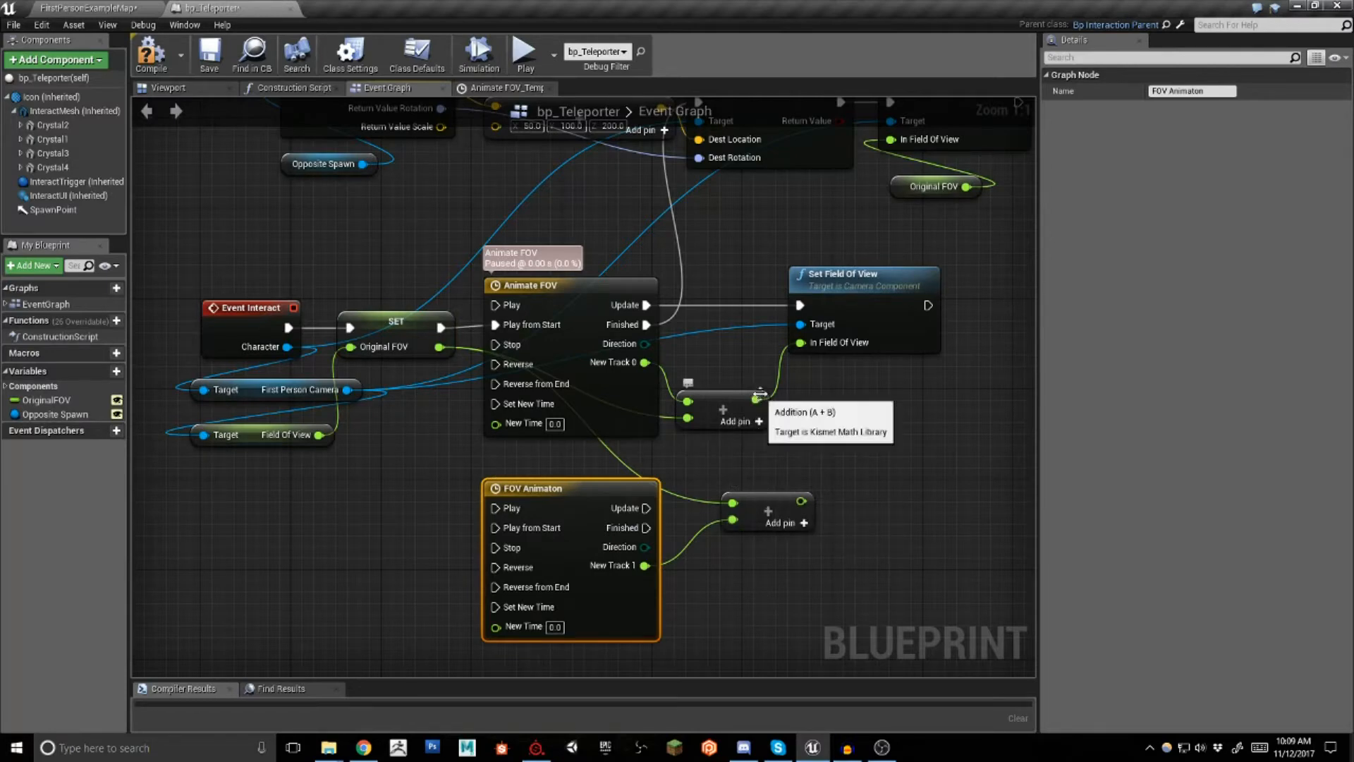
click(842, 282)
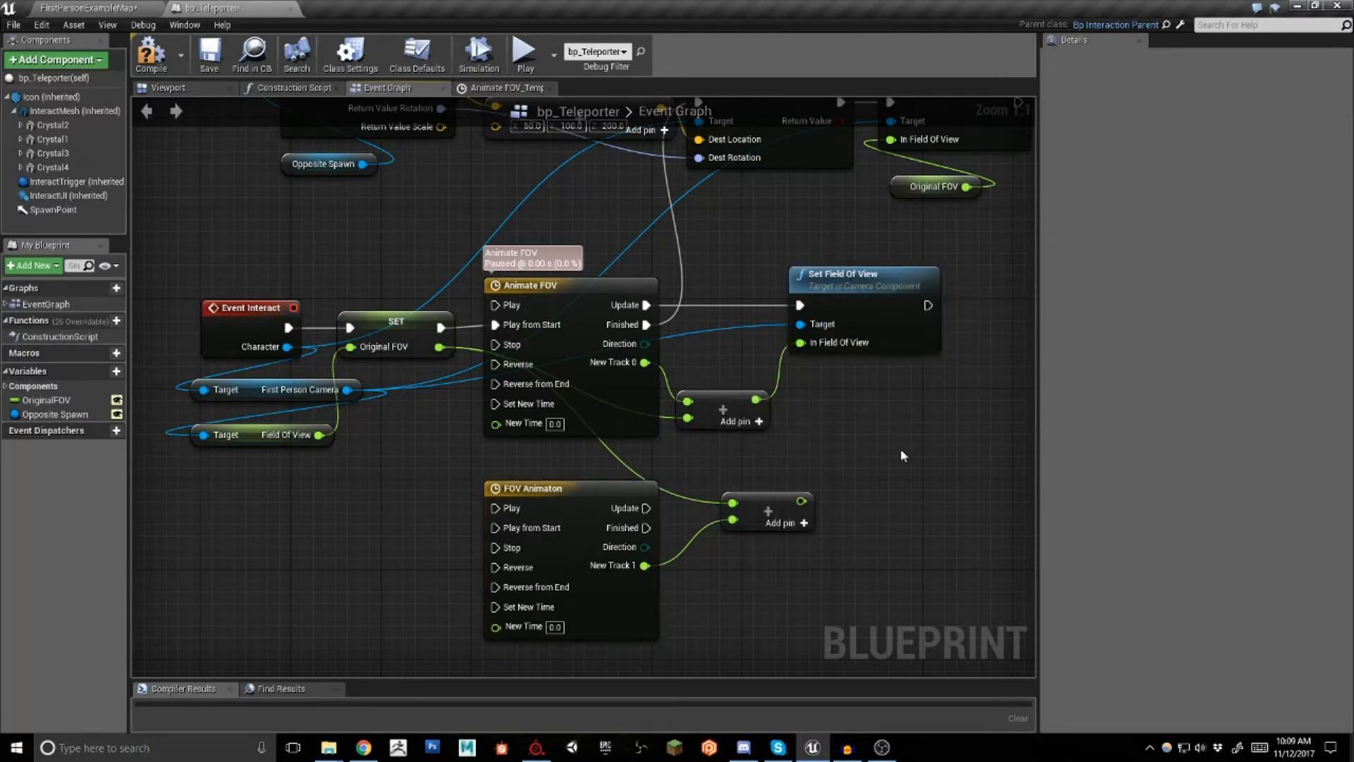
Create another Set Field Of View node from the First Person Camera, place it below the existing one, and delete it
drag(347, 389, 306, 535)
text(set fiu)
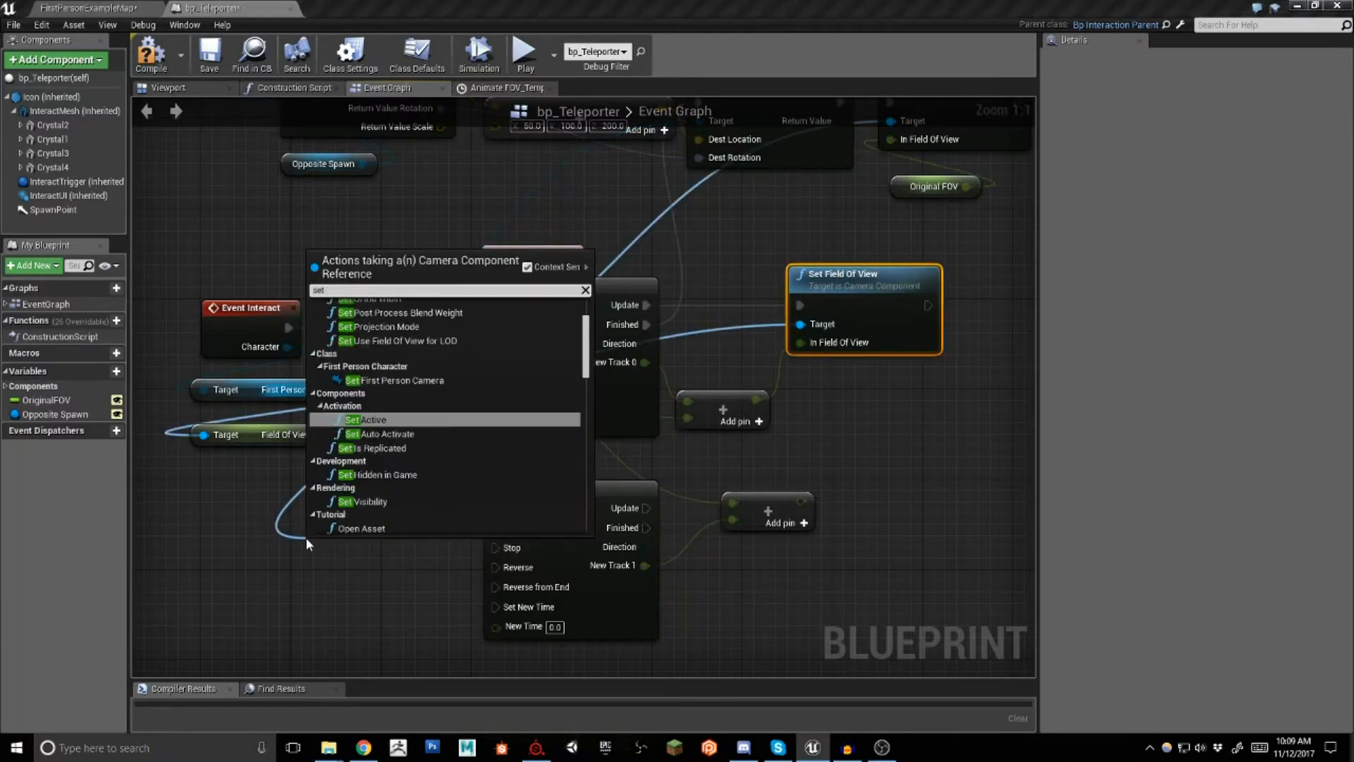
key(BackSpace)
key(BackSpace)
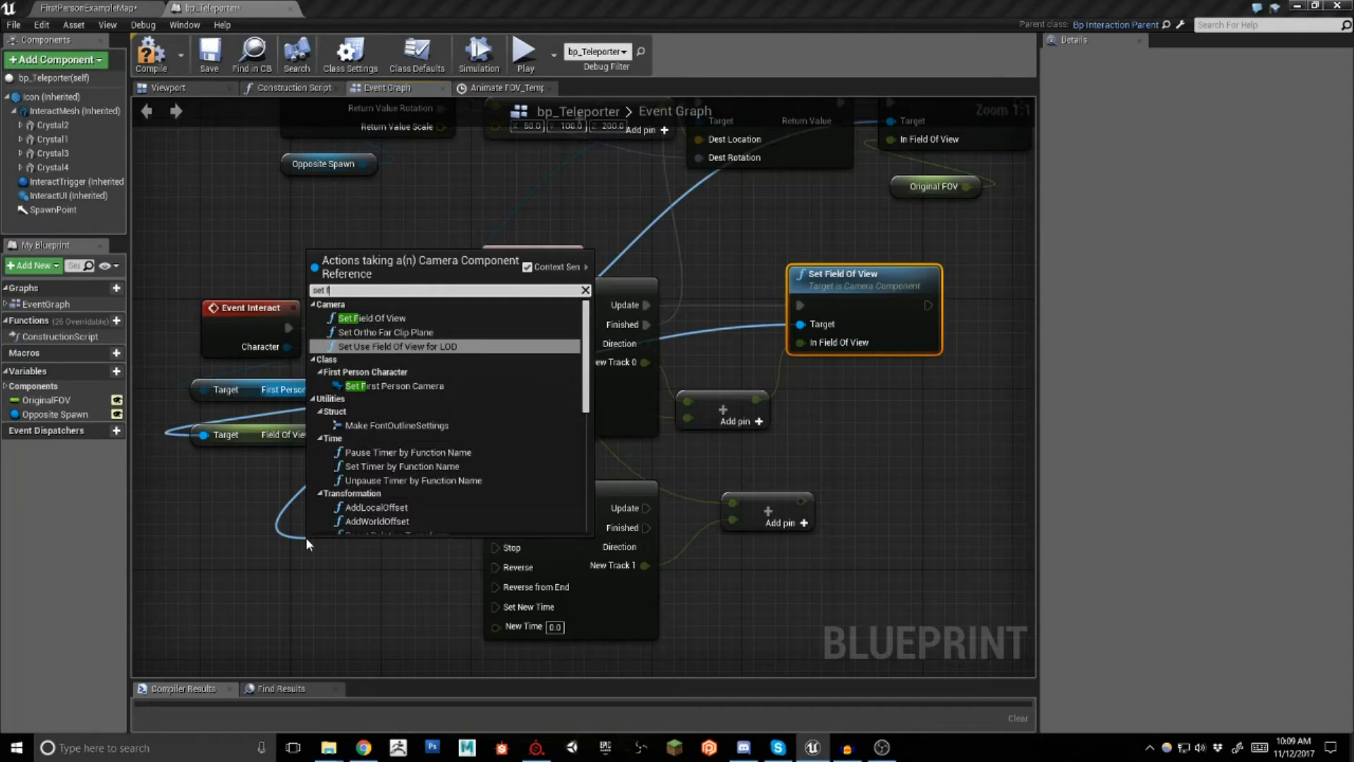
click(373, 318)
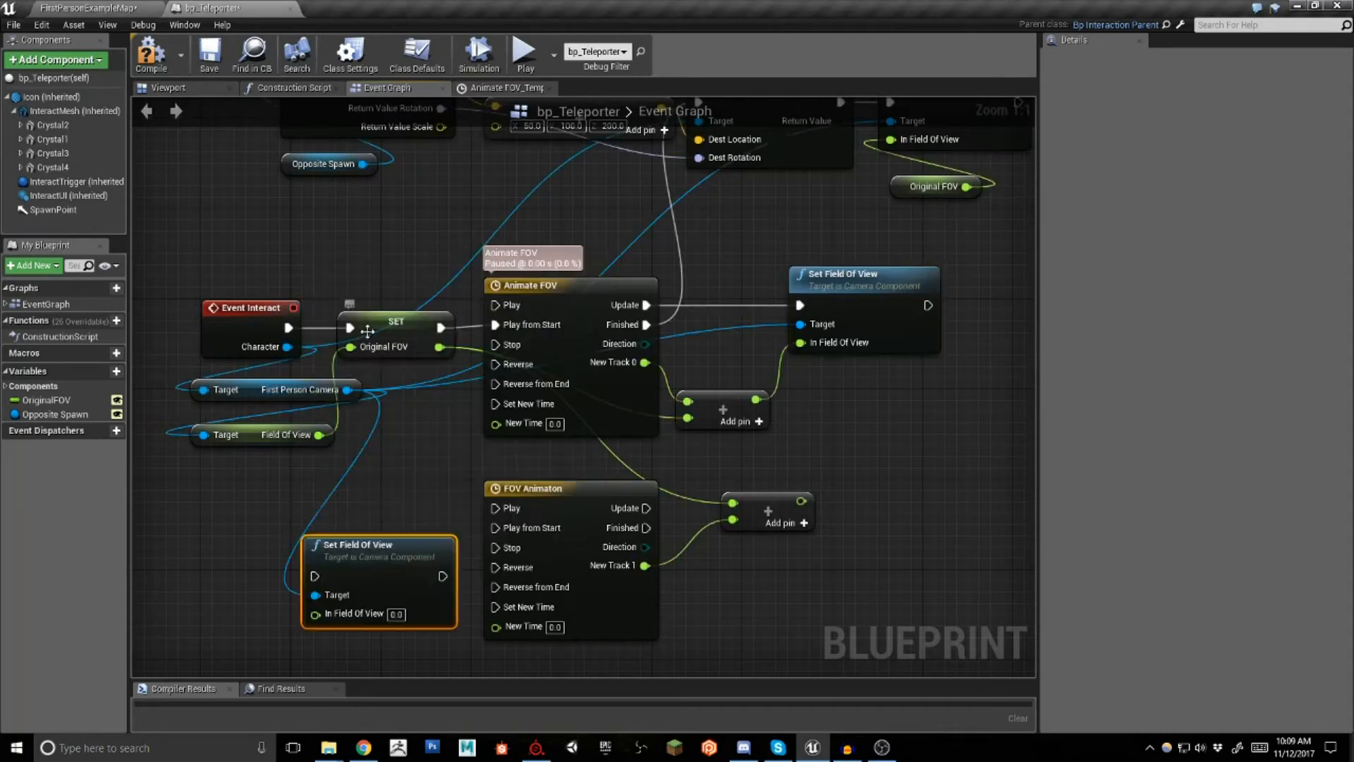
drag(399, 543, 895, 386)
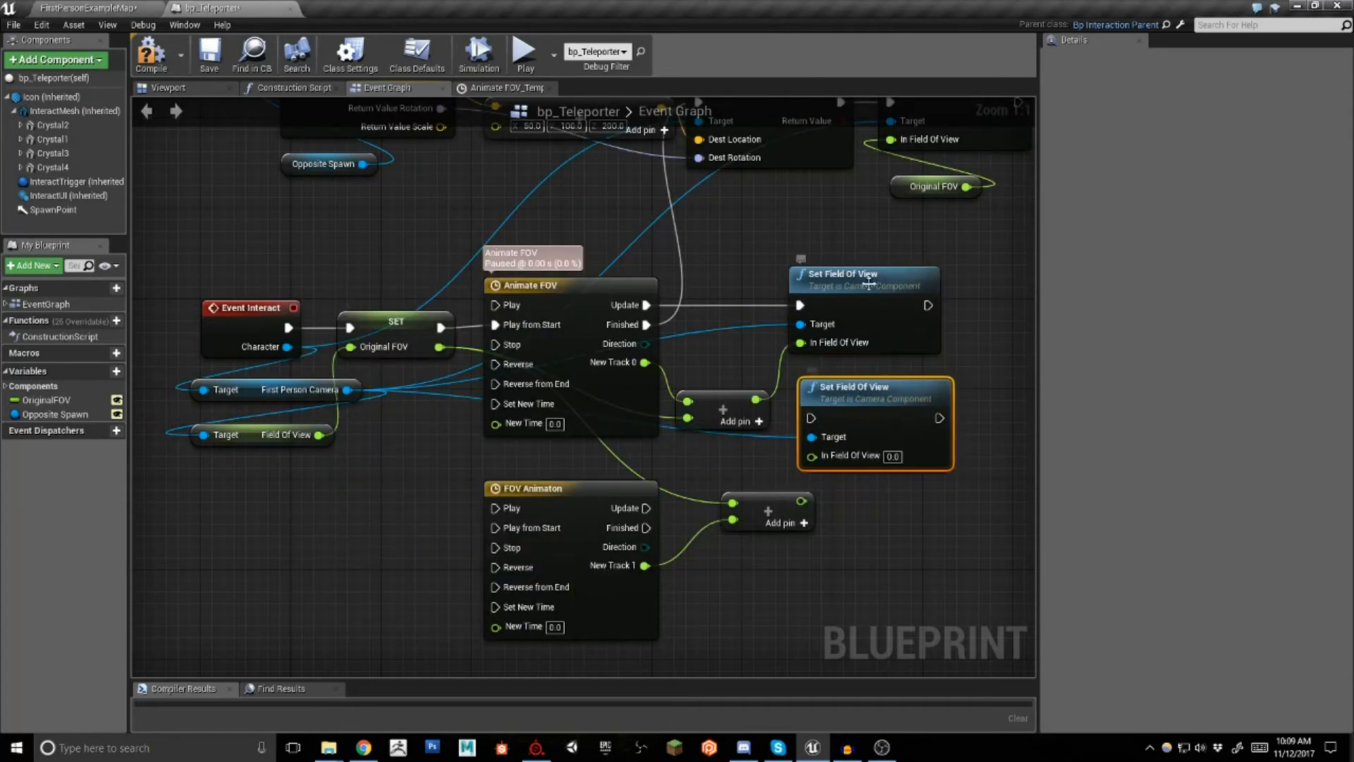
key(Delete)
Delete the FOV Animaton timeline node together with its addition node, keeping the Animate FOV setup
click(856, 281)
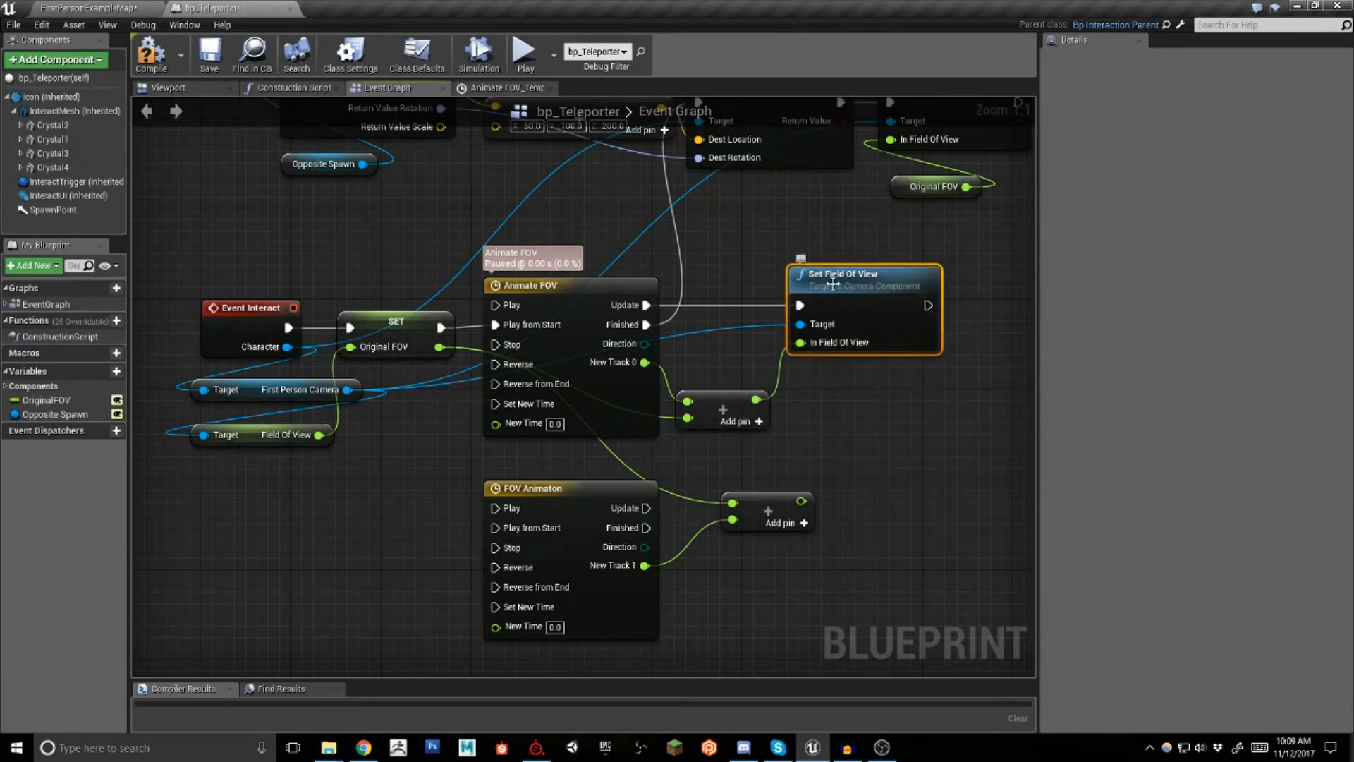
click(751, 327)
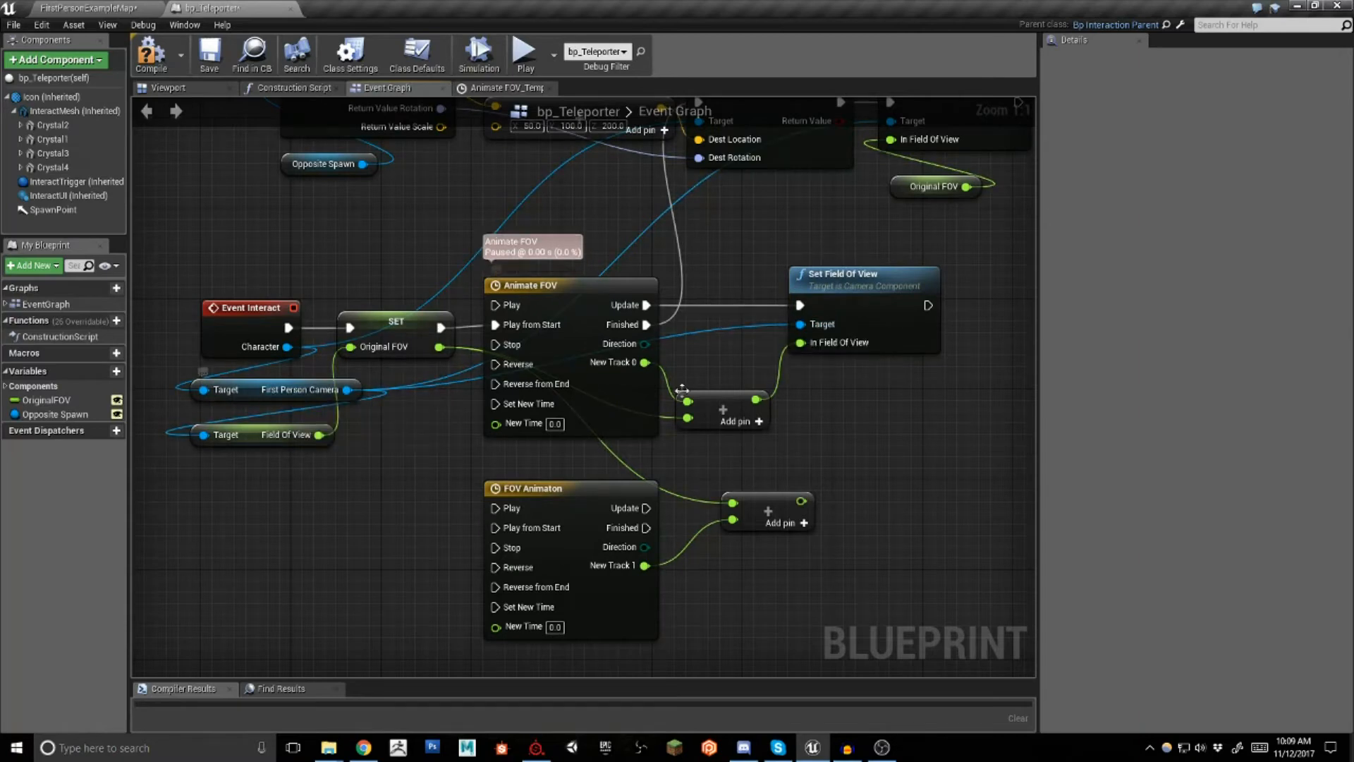
drag(564, 478, 815, 620)
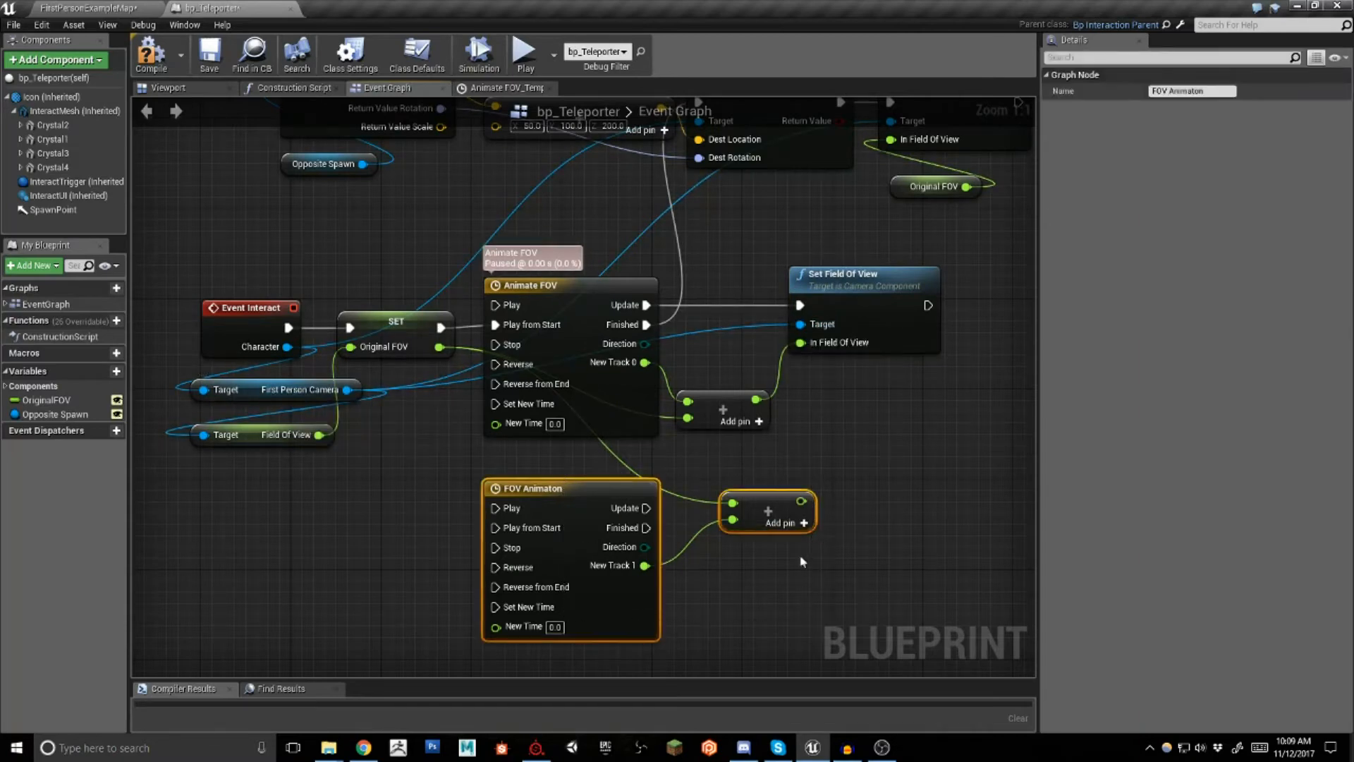
key(Delete)
right_drag(863, 433, 897, 505)
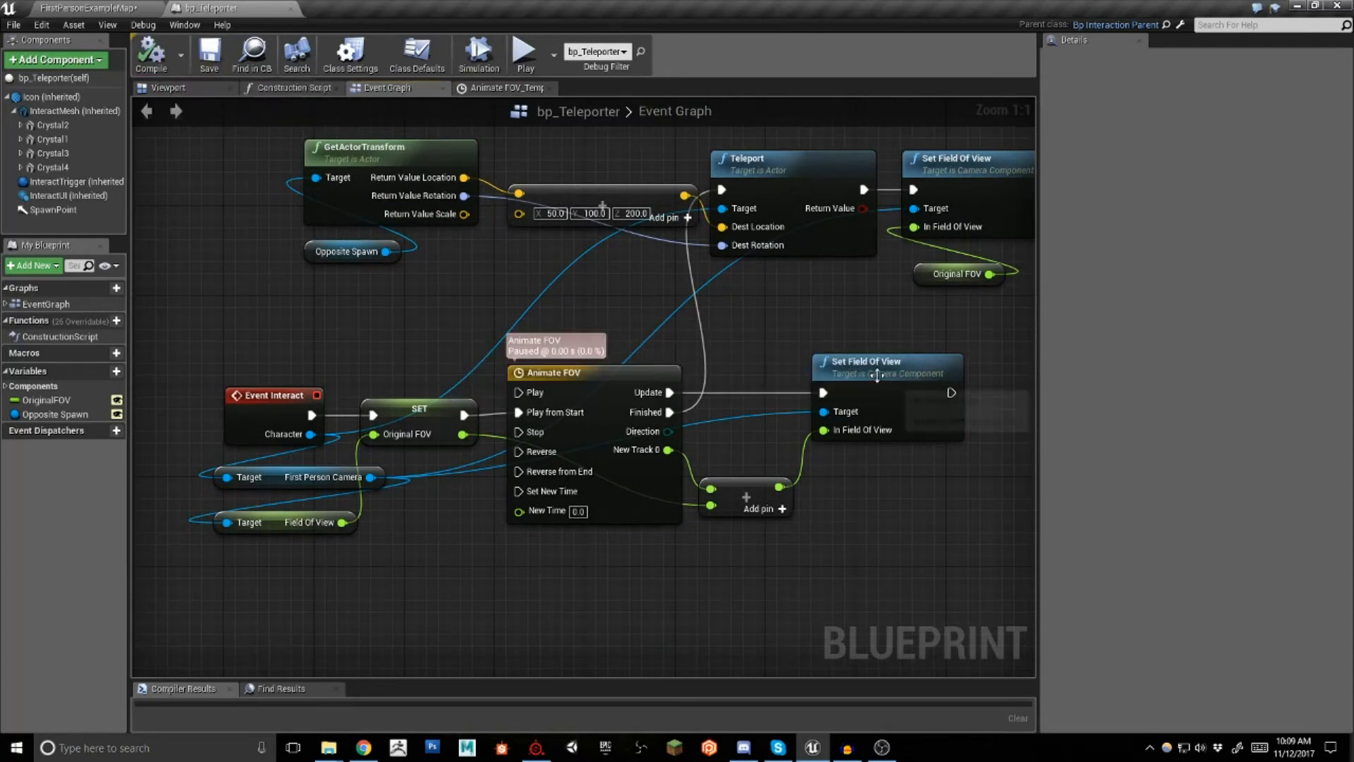
Review the Opposite Spawn variable's settings and the Animate FOV timeline node leading into the Teleport node
right_drag(785, 307, 729, 349)
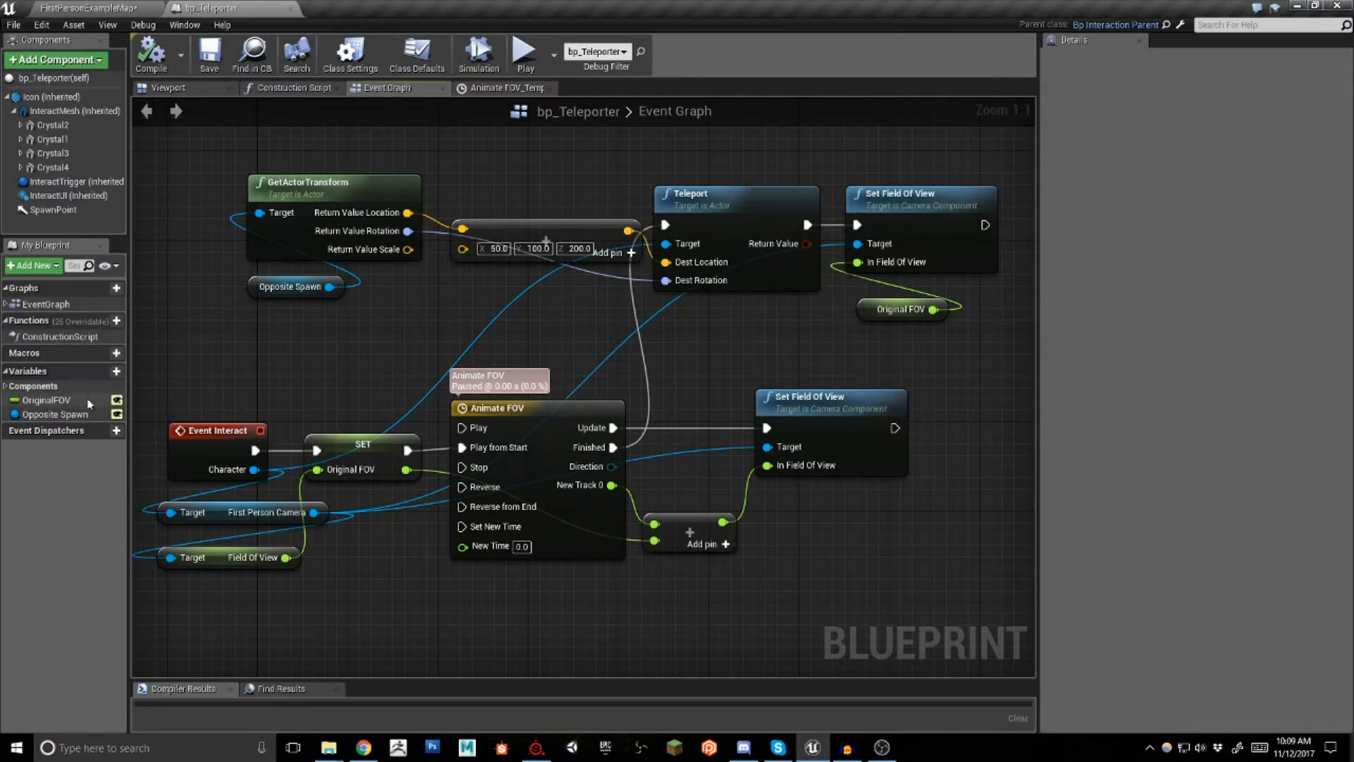
click(64, 414)
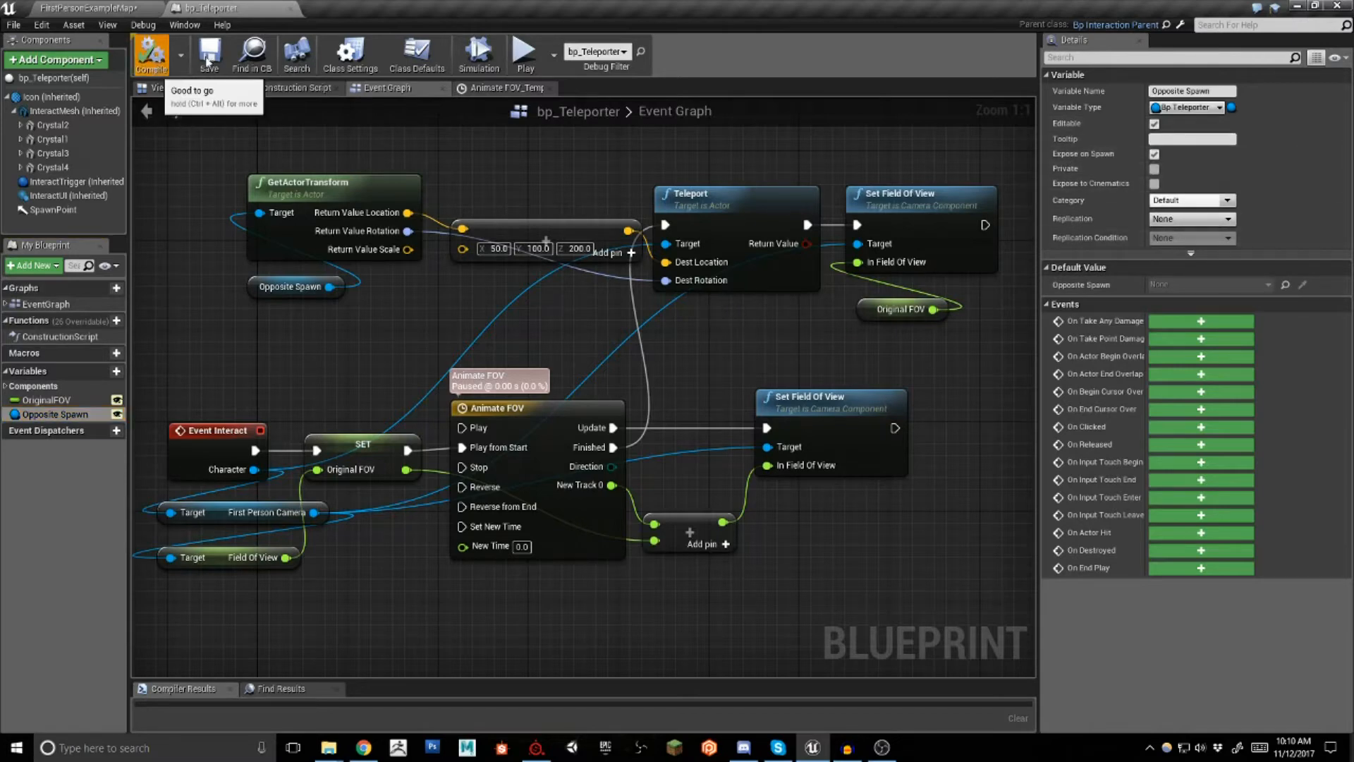
right_drag(541, 180, 569, 171)
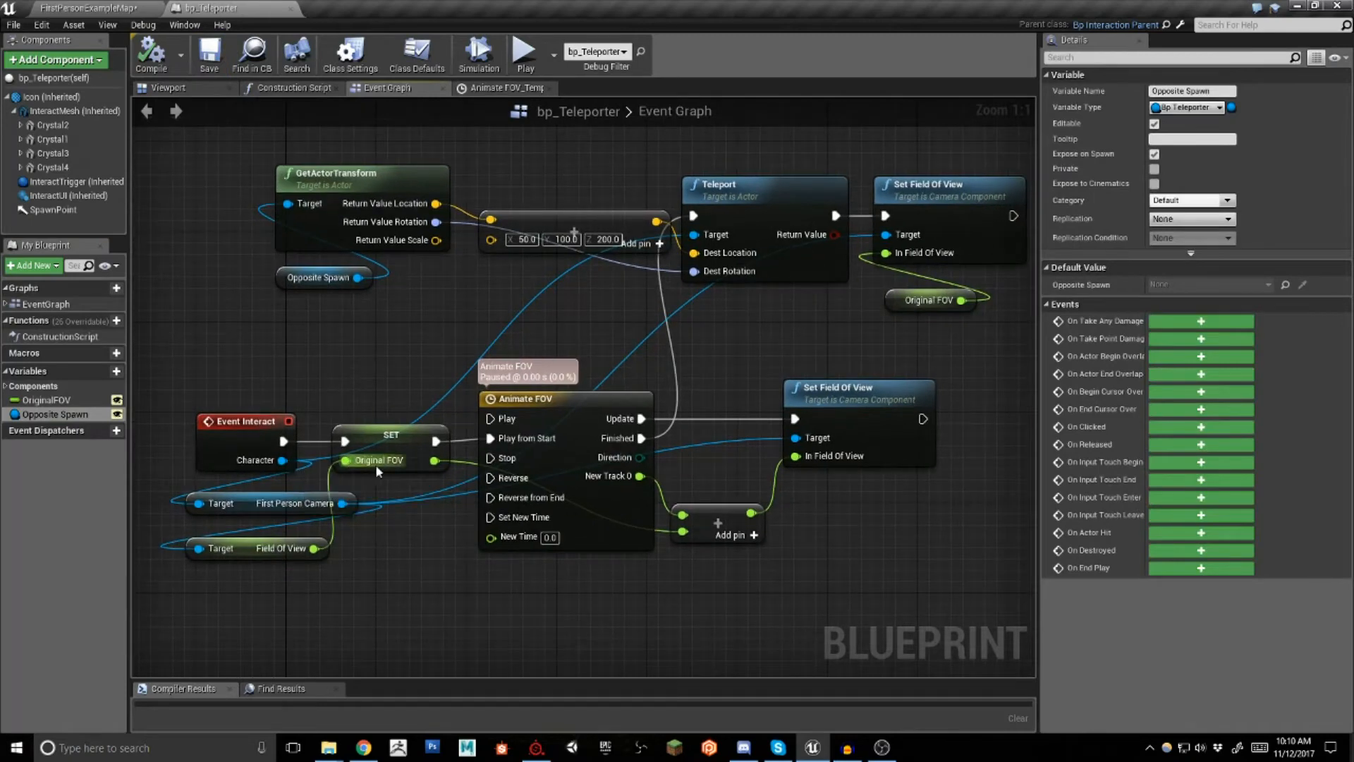
click(619, 400)
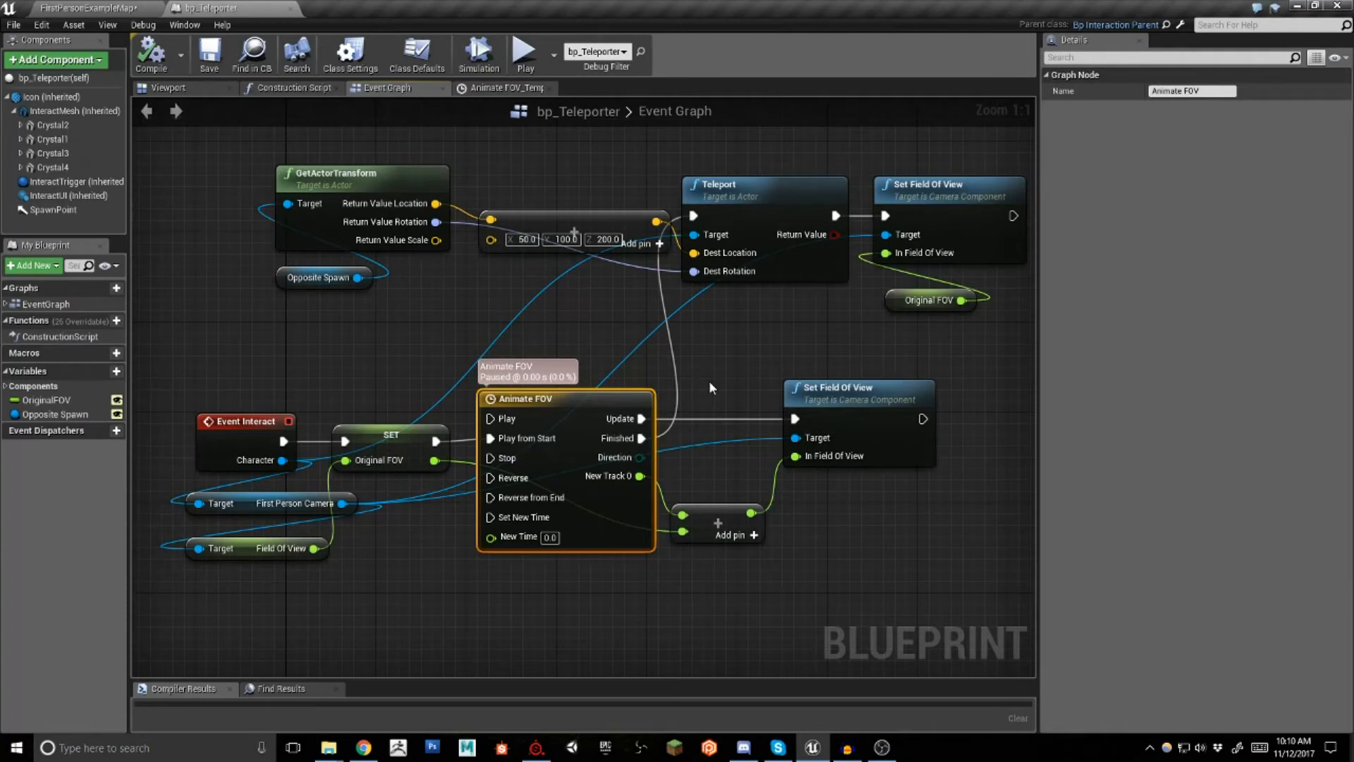
right_drag(735, 366, 704, 381)
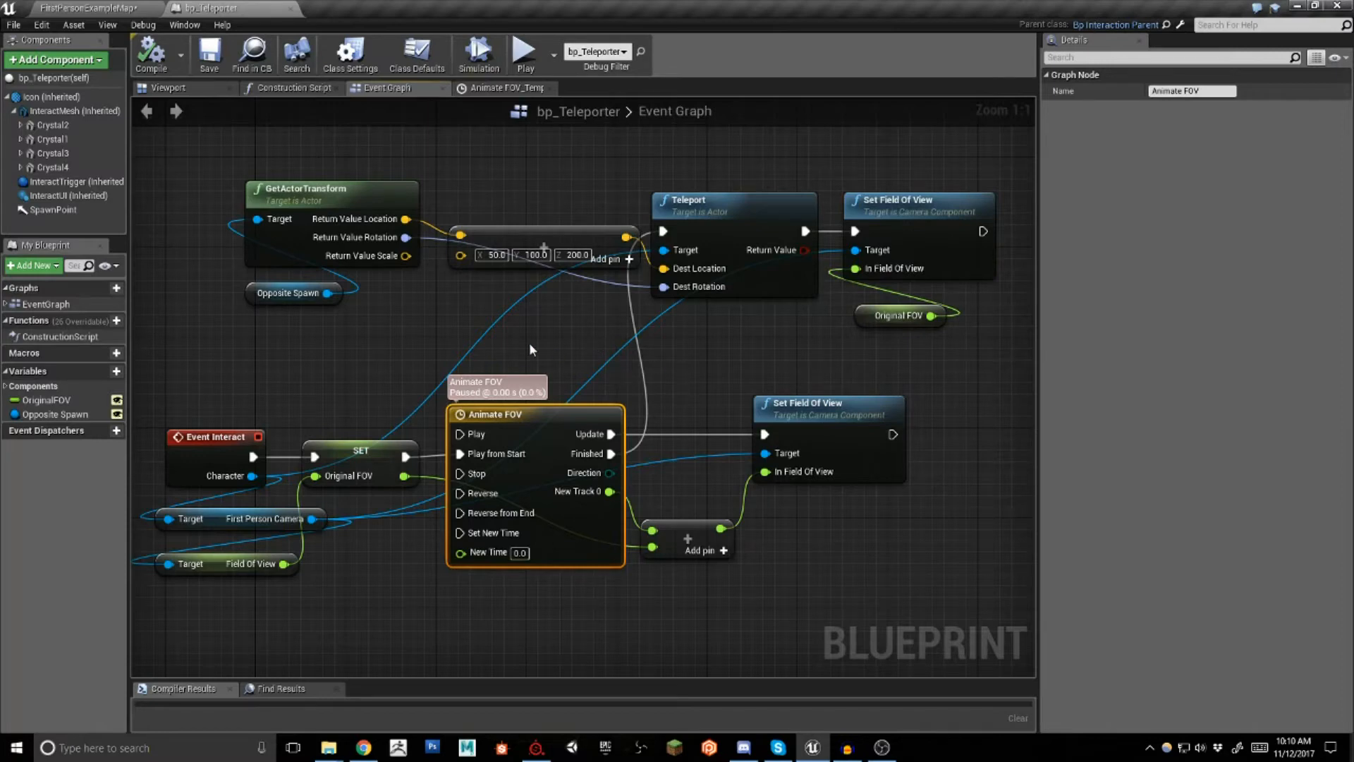
right_drag(531, 347, 570, 360)
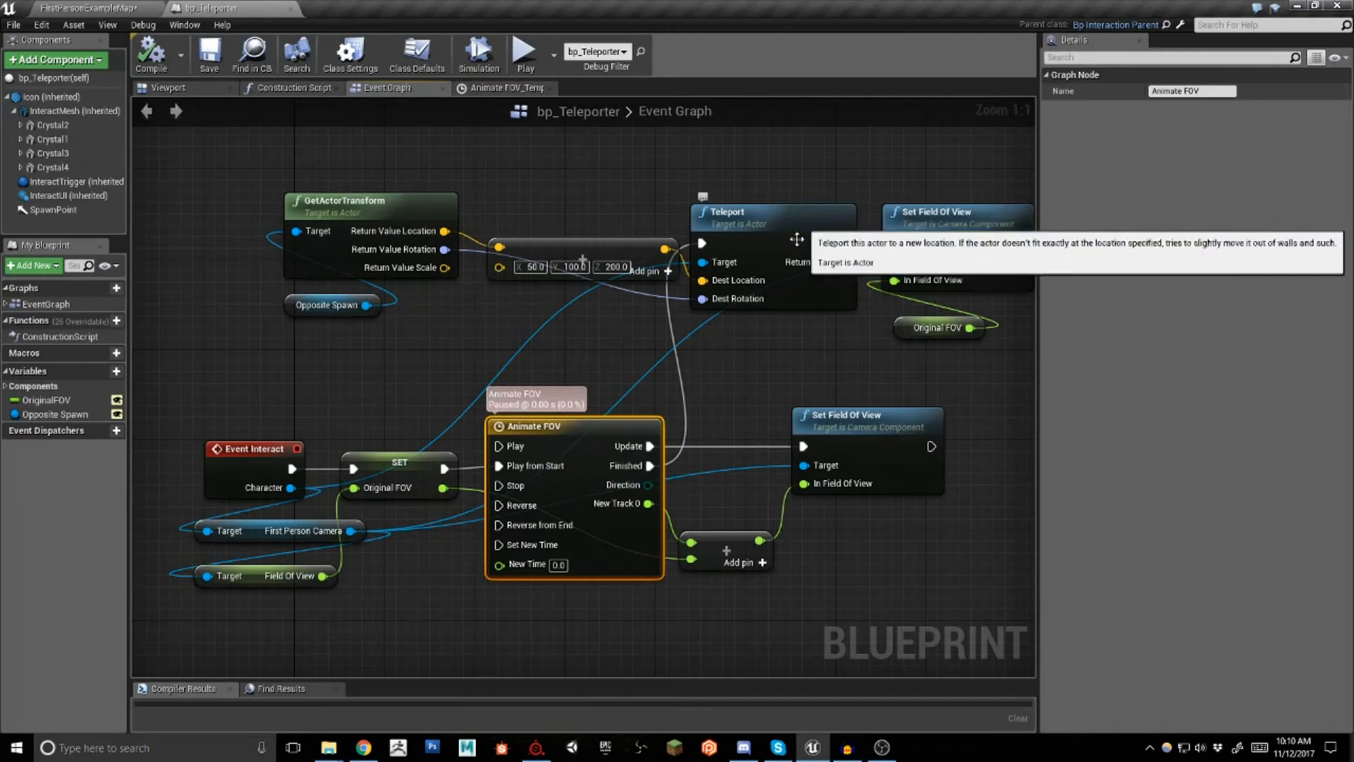
right_drag(762, 184, 672, 247)
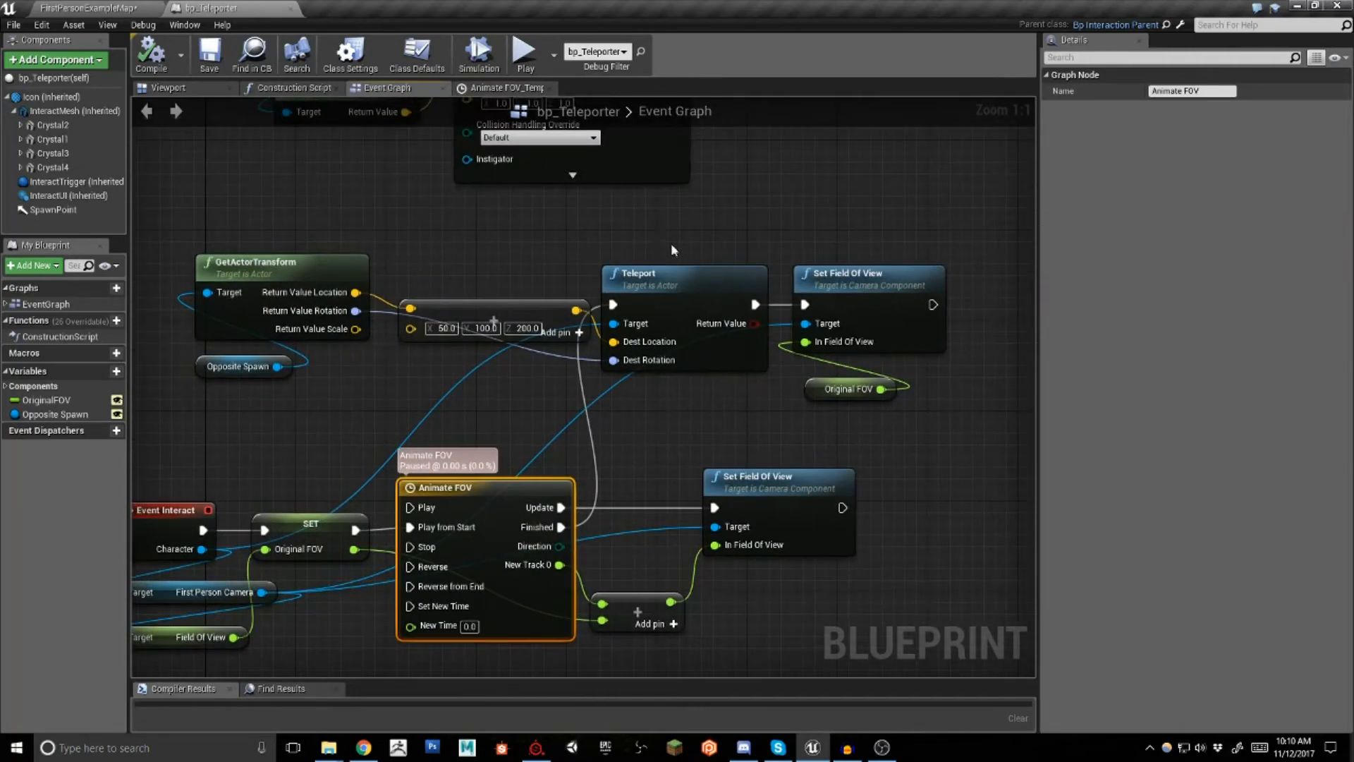
Search the blueprint actions for the Teleport function without adding it, and select the existing Teleport node to examine its inputs
right_drag(662, 409, 659, 389)
right_click(656, 424)
text(telepo)
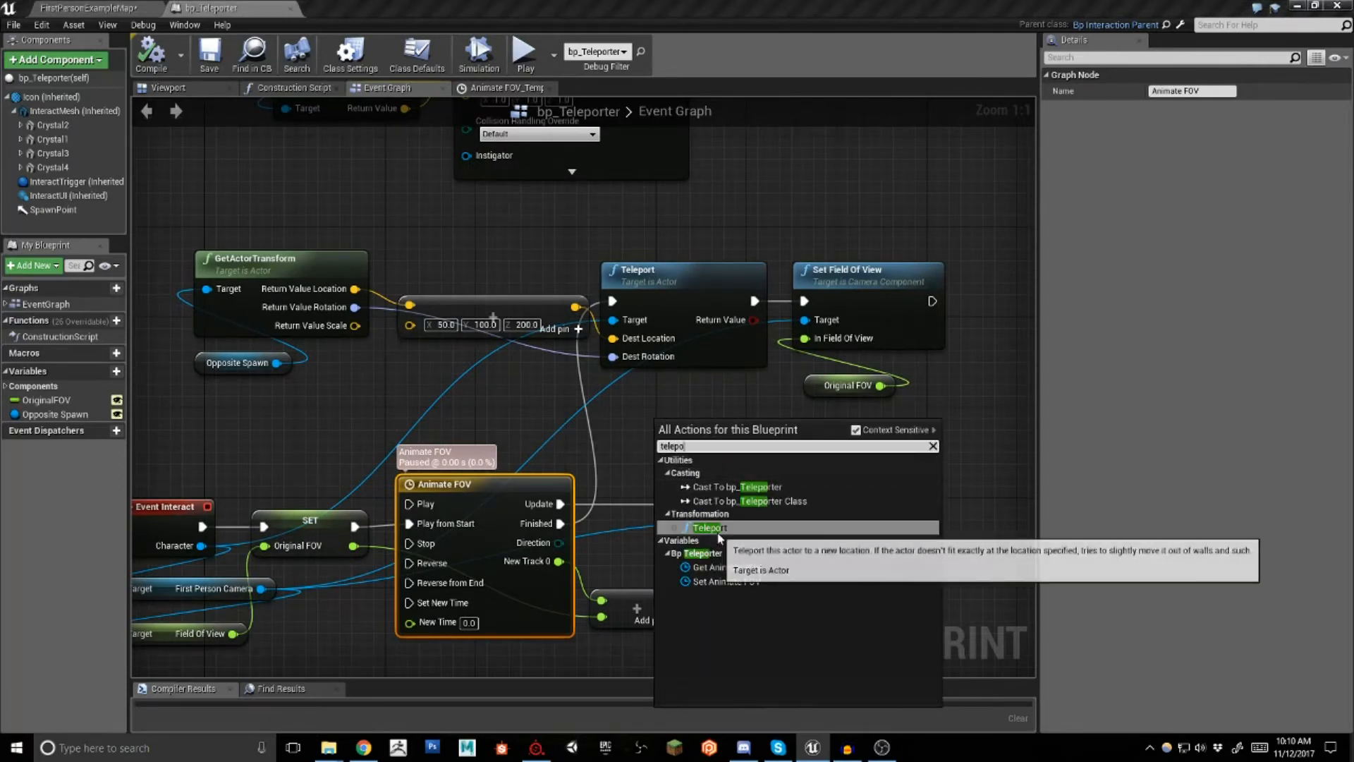
click(713, 416)
click(687, 280)
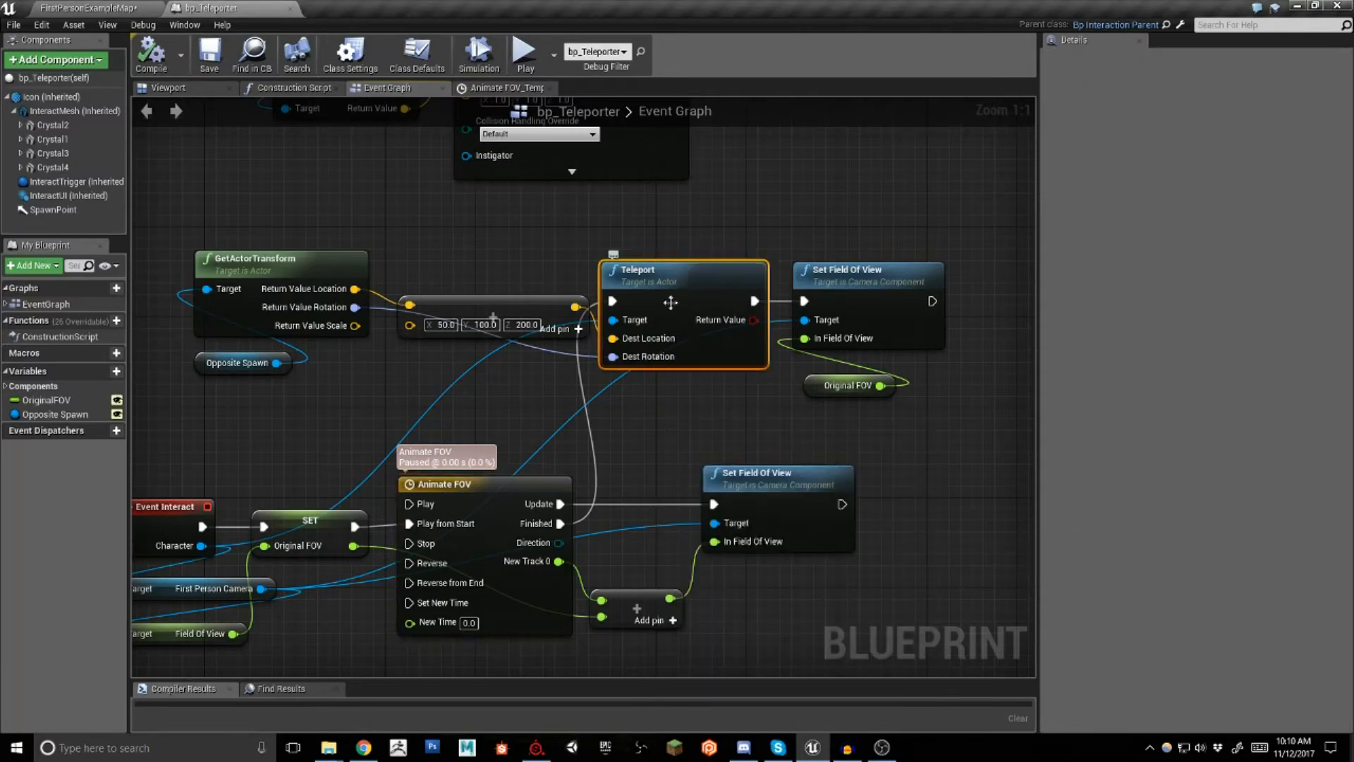
right_drag(492, 392, 622, 348)
right_drag(832, 184, 795, 160)
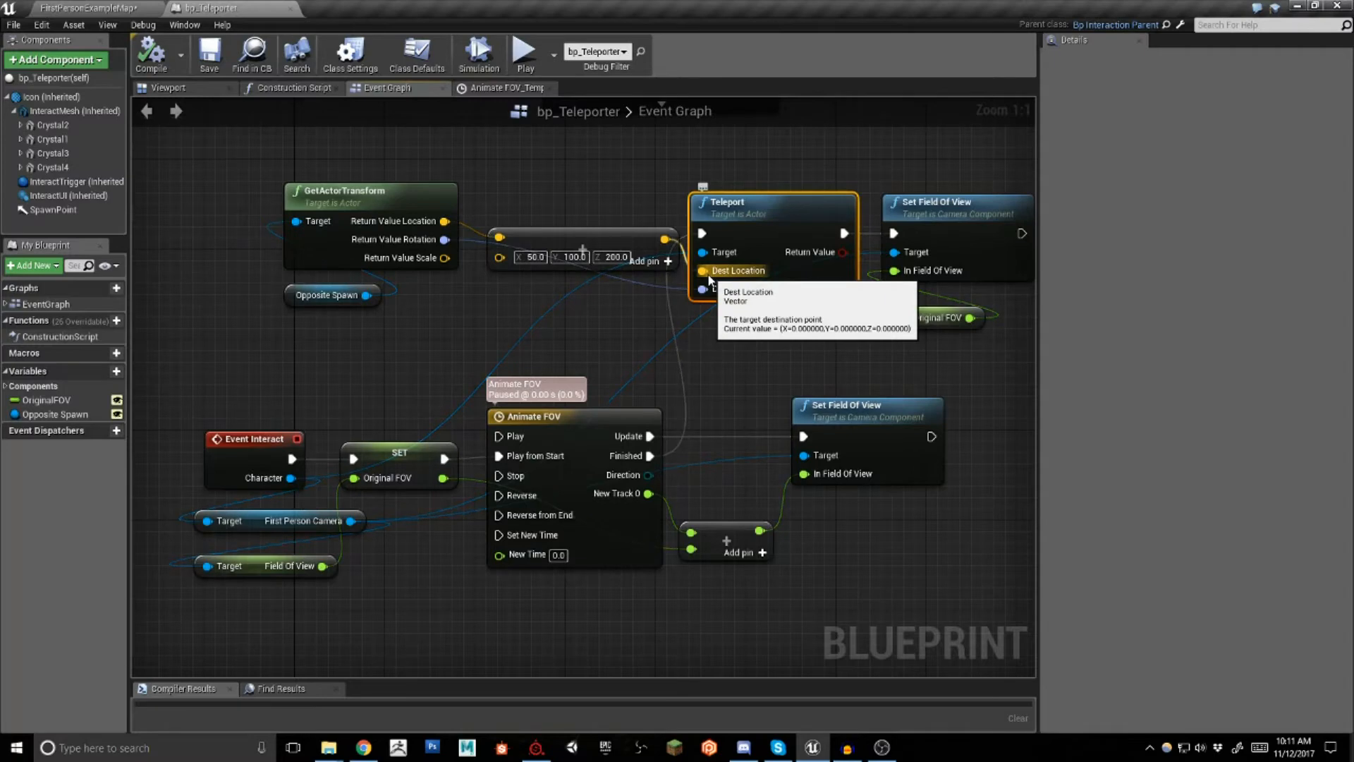
Place a second Opposite Spawn Get node below the existing one and delete it
click(304, 296)
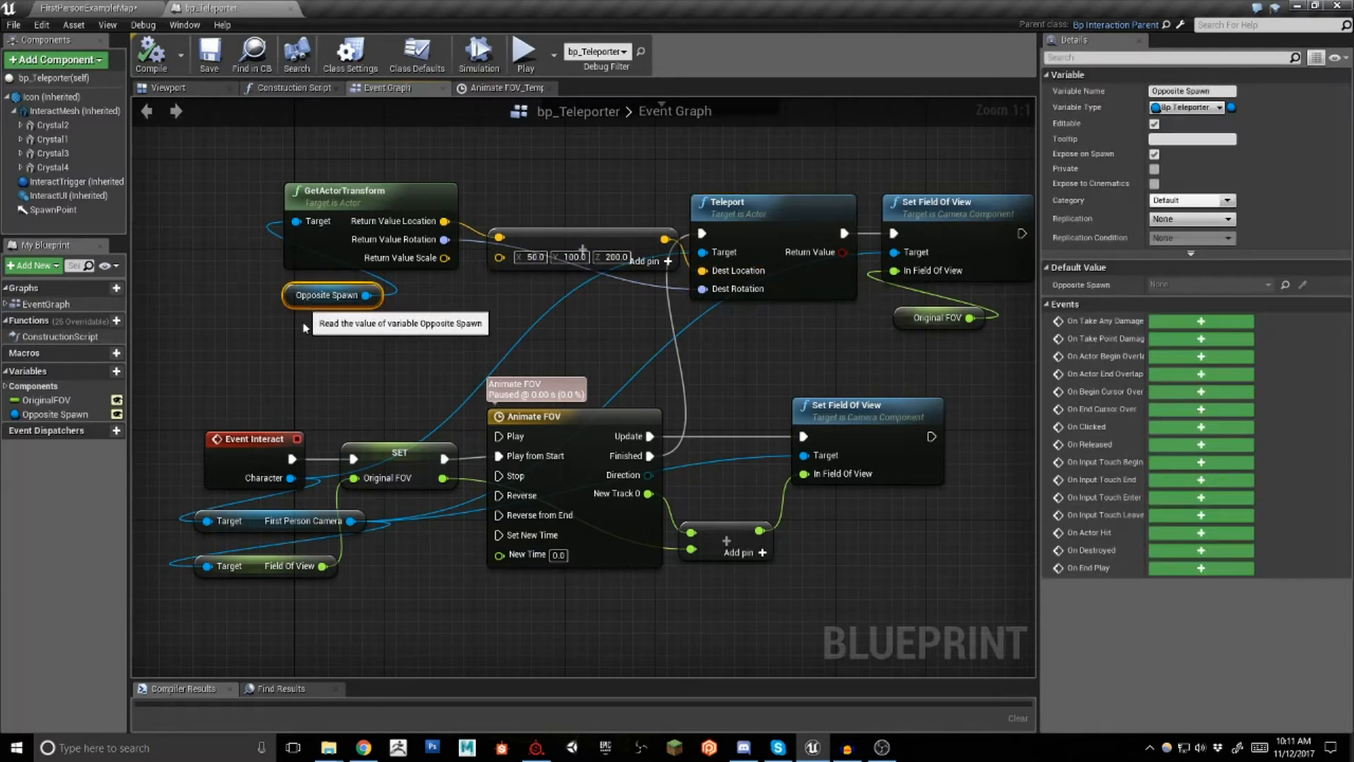
drag(68, 415, 270, 351)
click(248, 387)
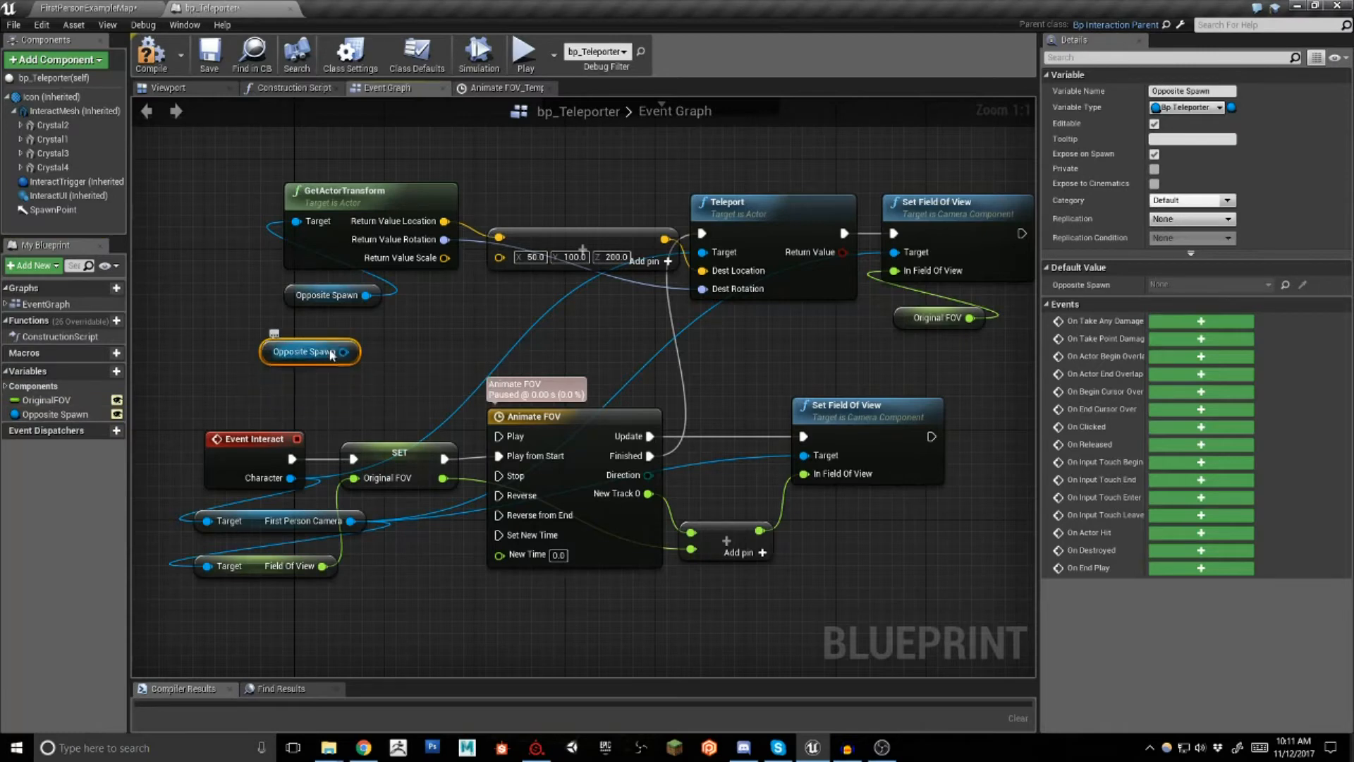
key(Delete)
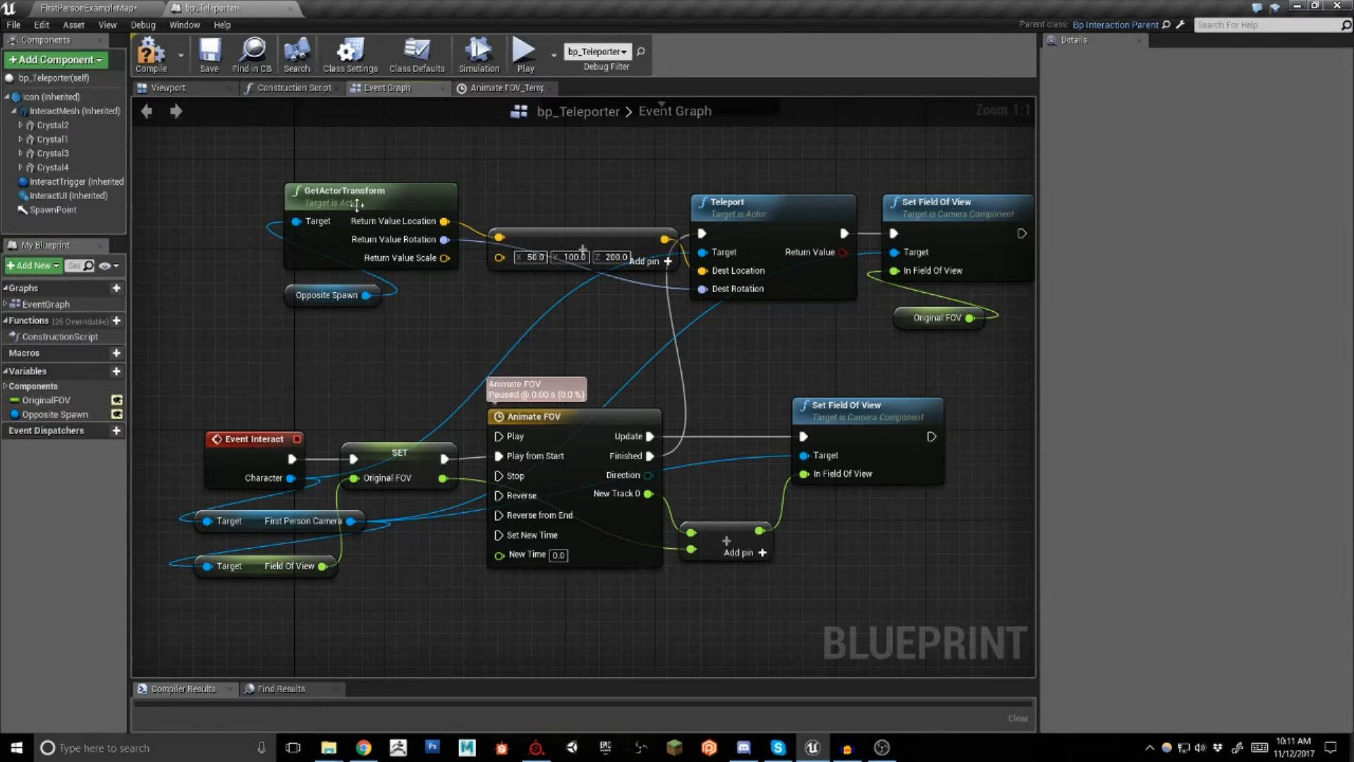
Create a second GetActorTransform node from the Opposite Spawn reference and place it below that variable node
click(345, 200)
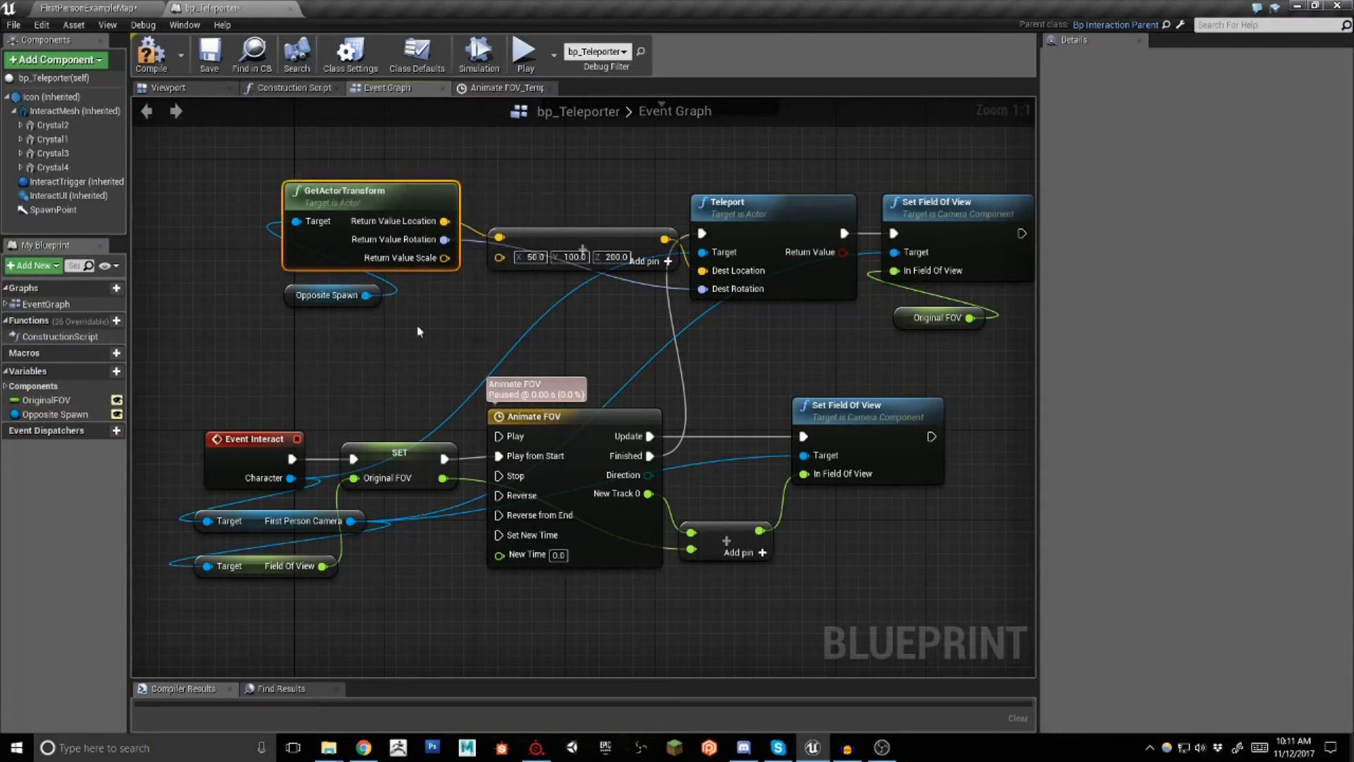
click(305, 340)
drag(366, 295, 247, 327)
text(get actor)
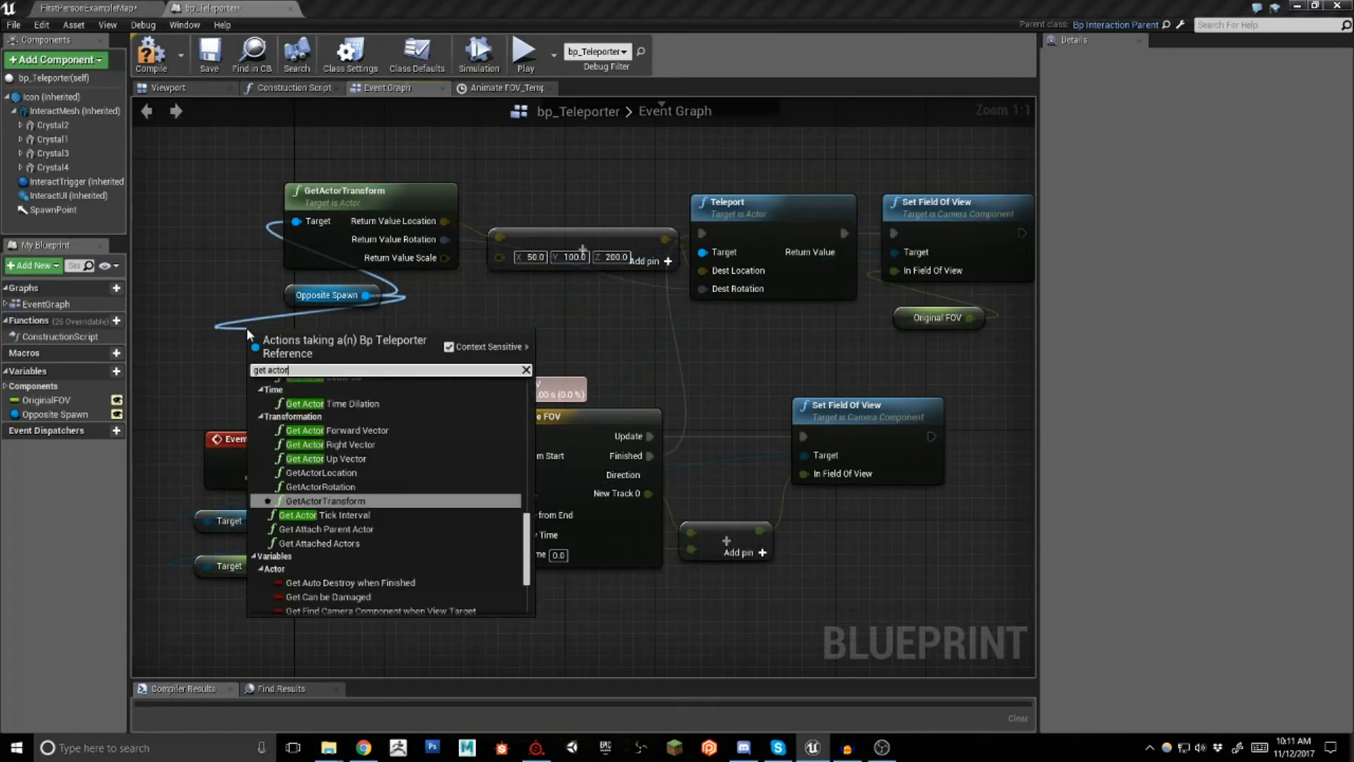
click(332, 500)
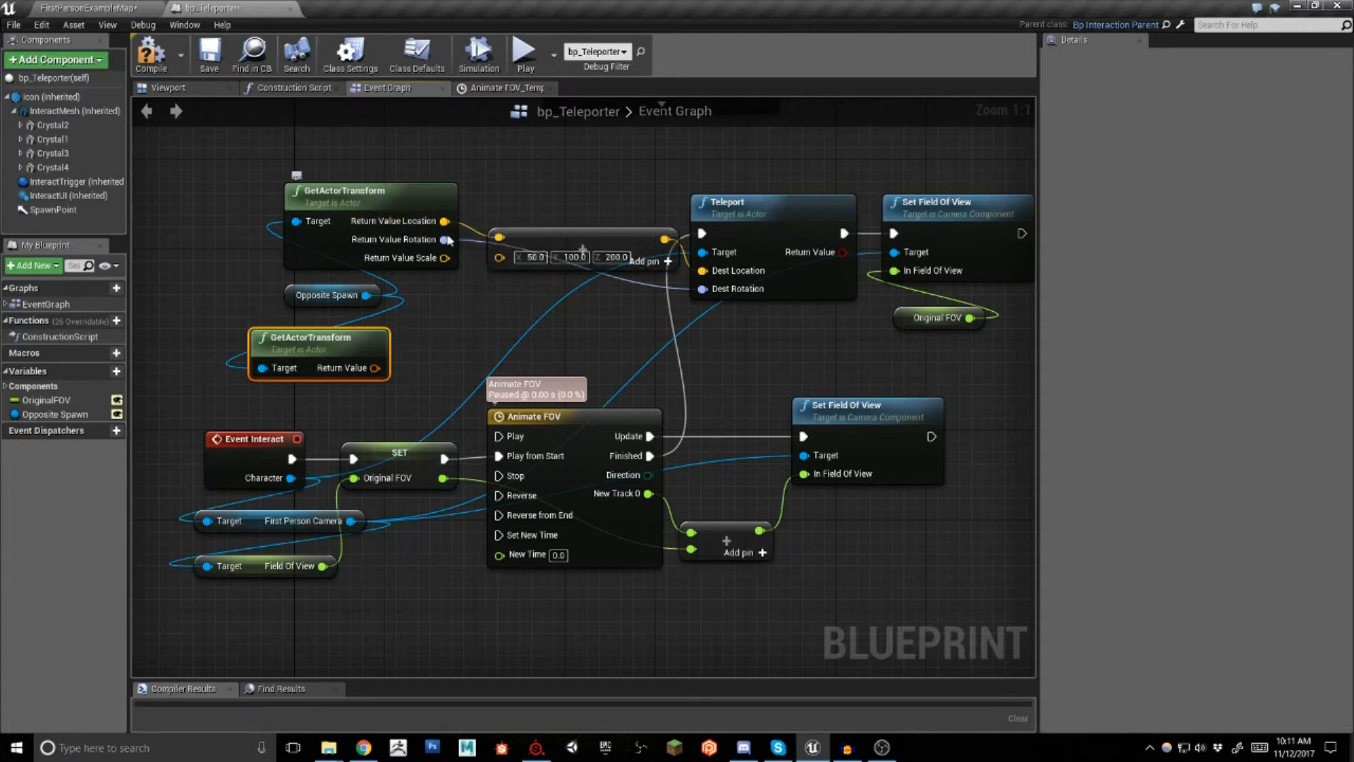
drag(378, 352, 367, 363)
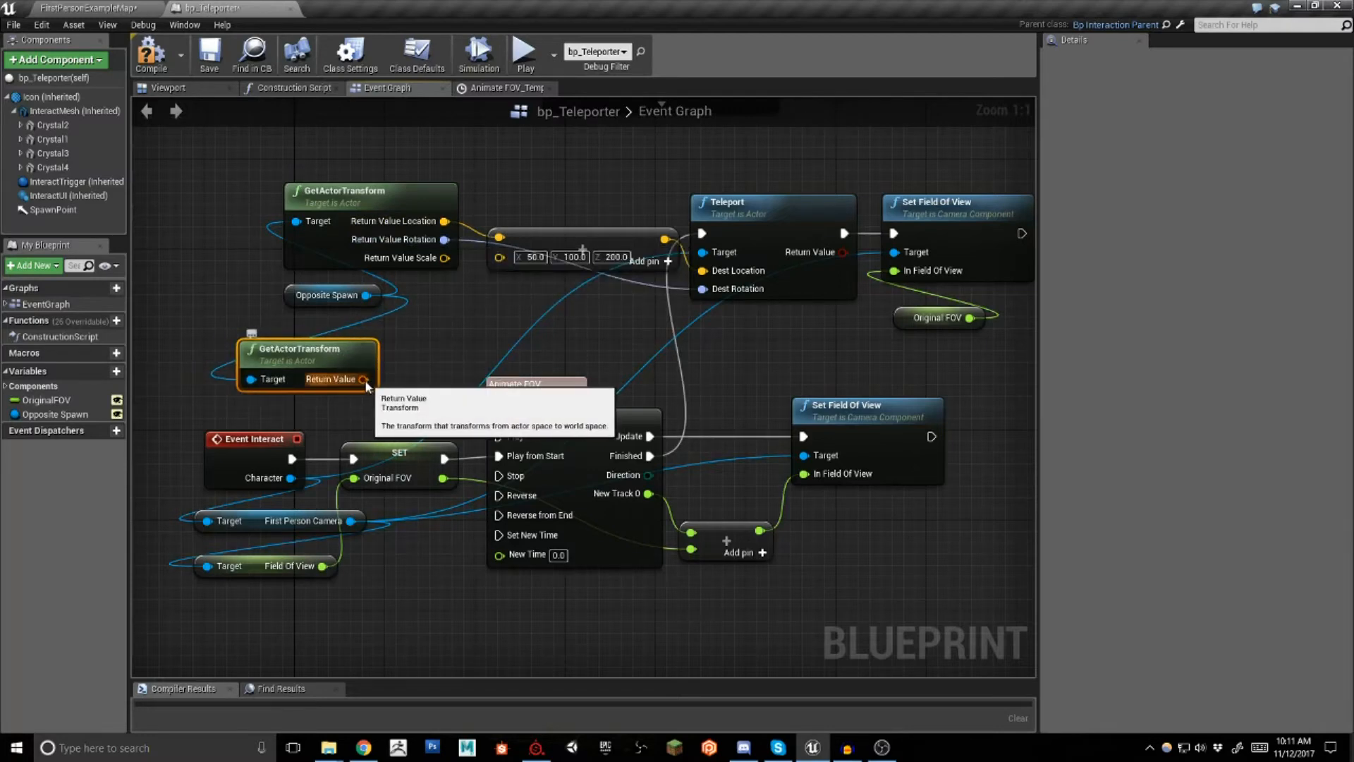
Split the Return Value struct pin on the temporary GetActorTransform node, and delete the node
right_click(364, 381)
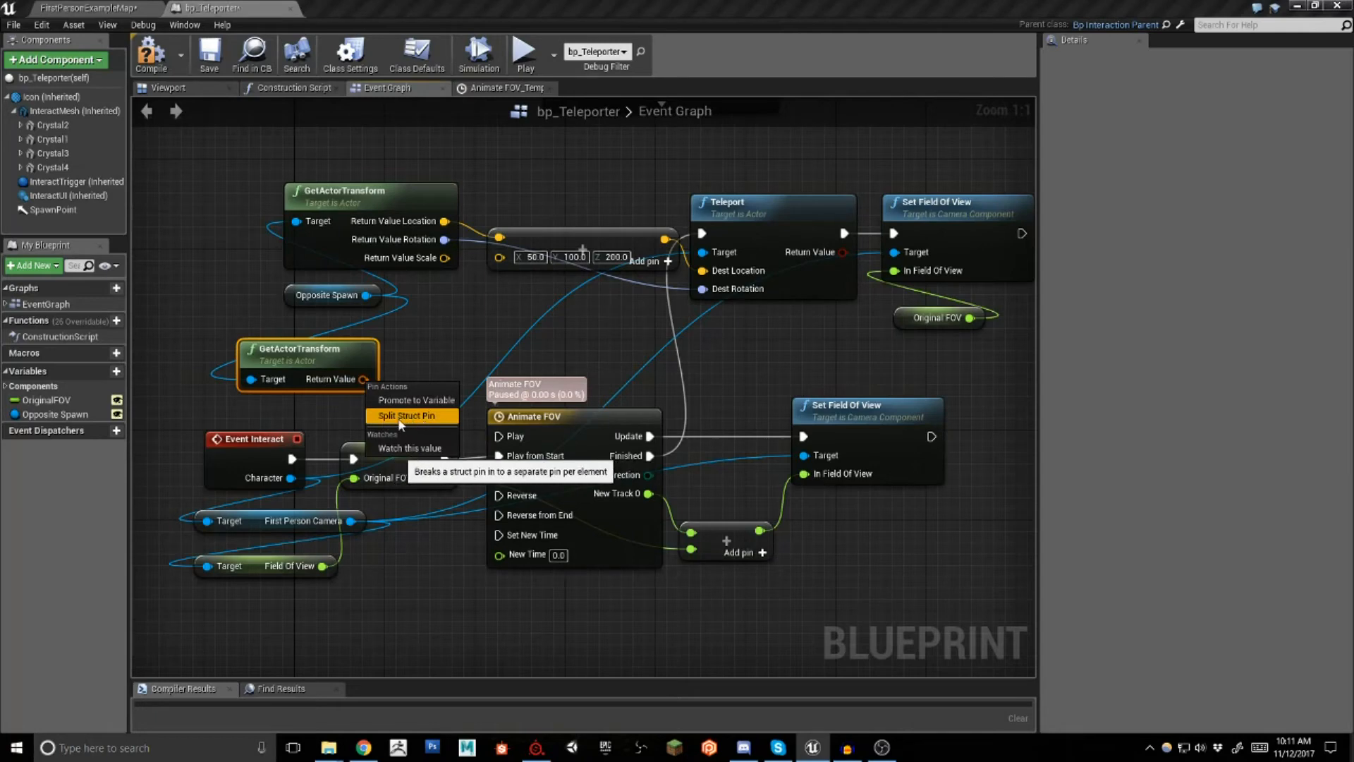
click(358, 381)
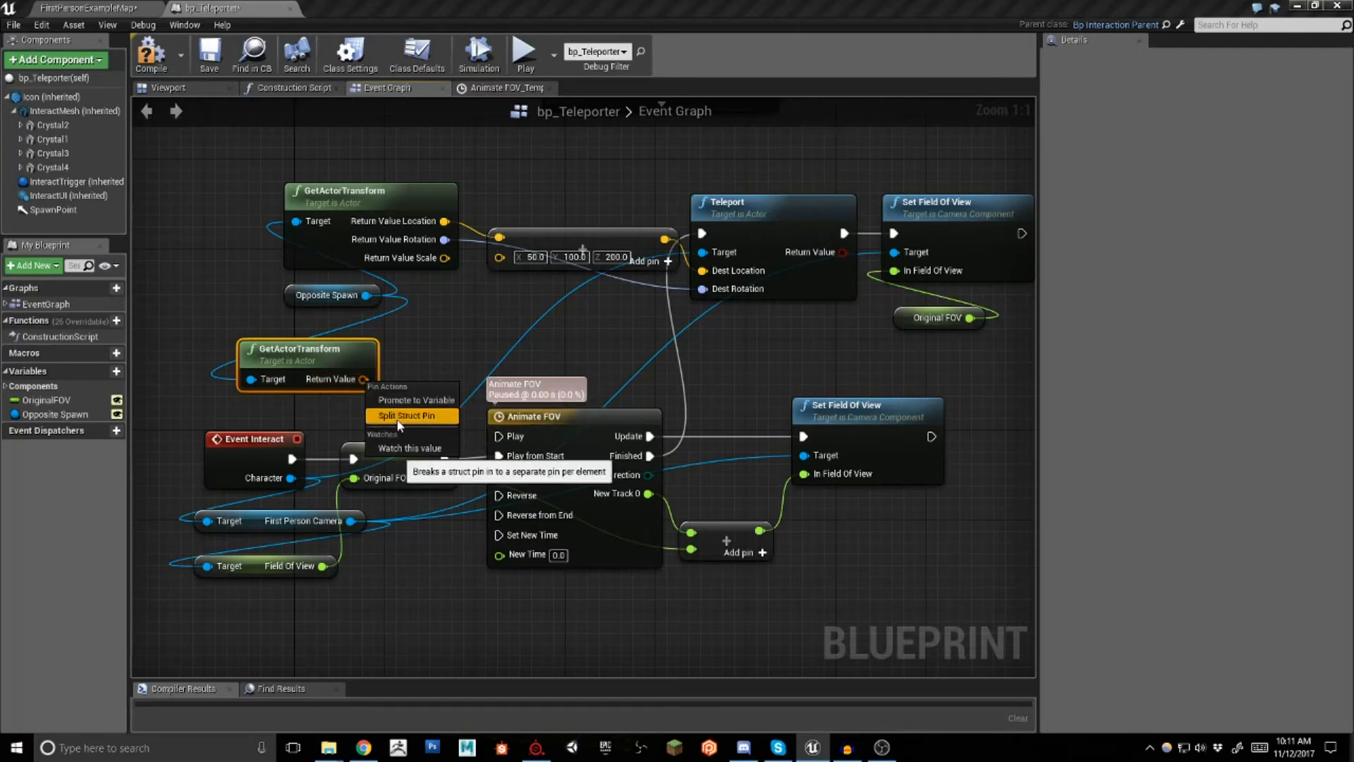
click(407, 416)
drag(382, 362, 416, 340)
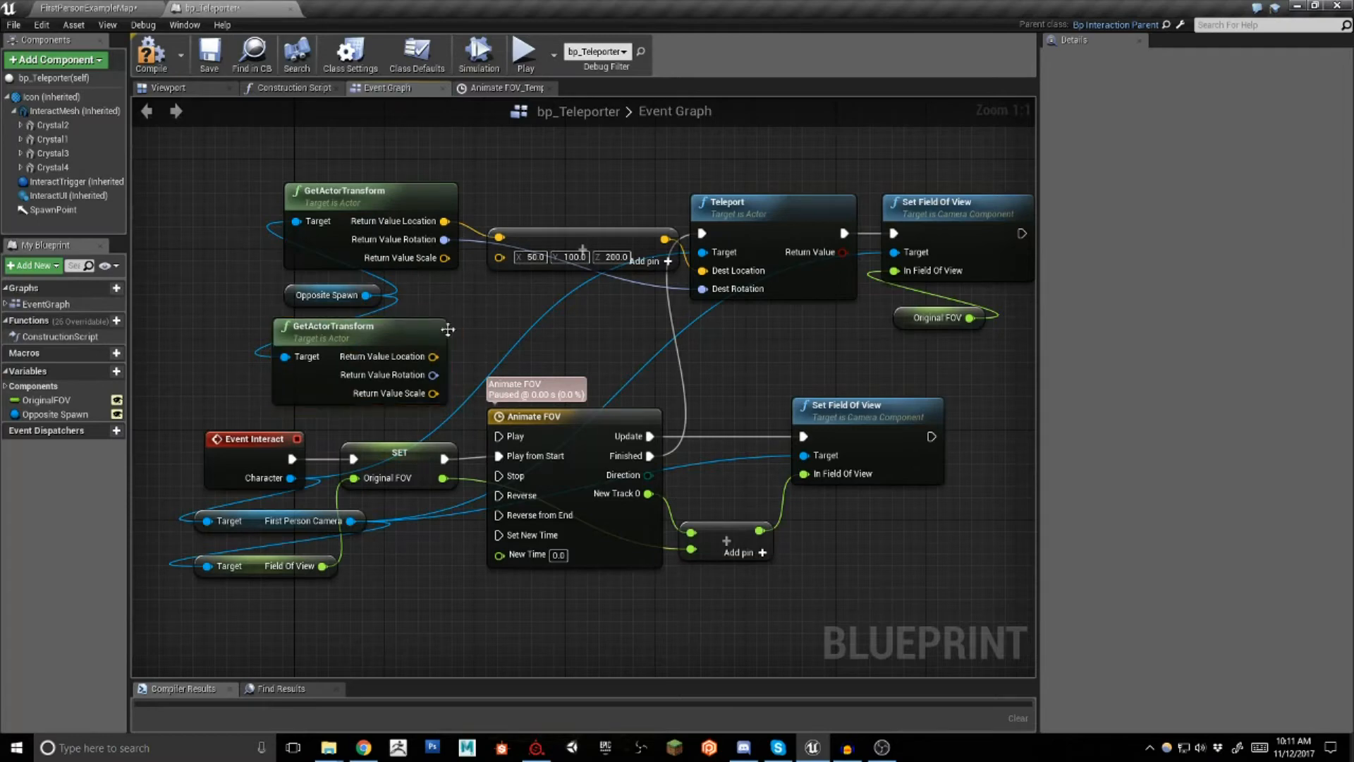
key(Delete)
Move the vector addition node between GetActorTransform and Teleport up slightly
right_drag(598, 179, 487, 205)
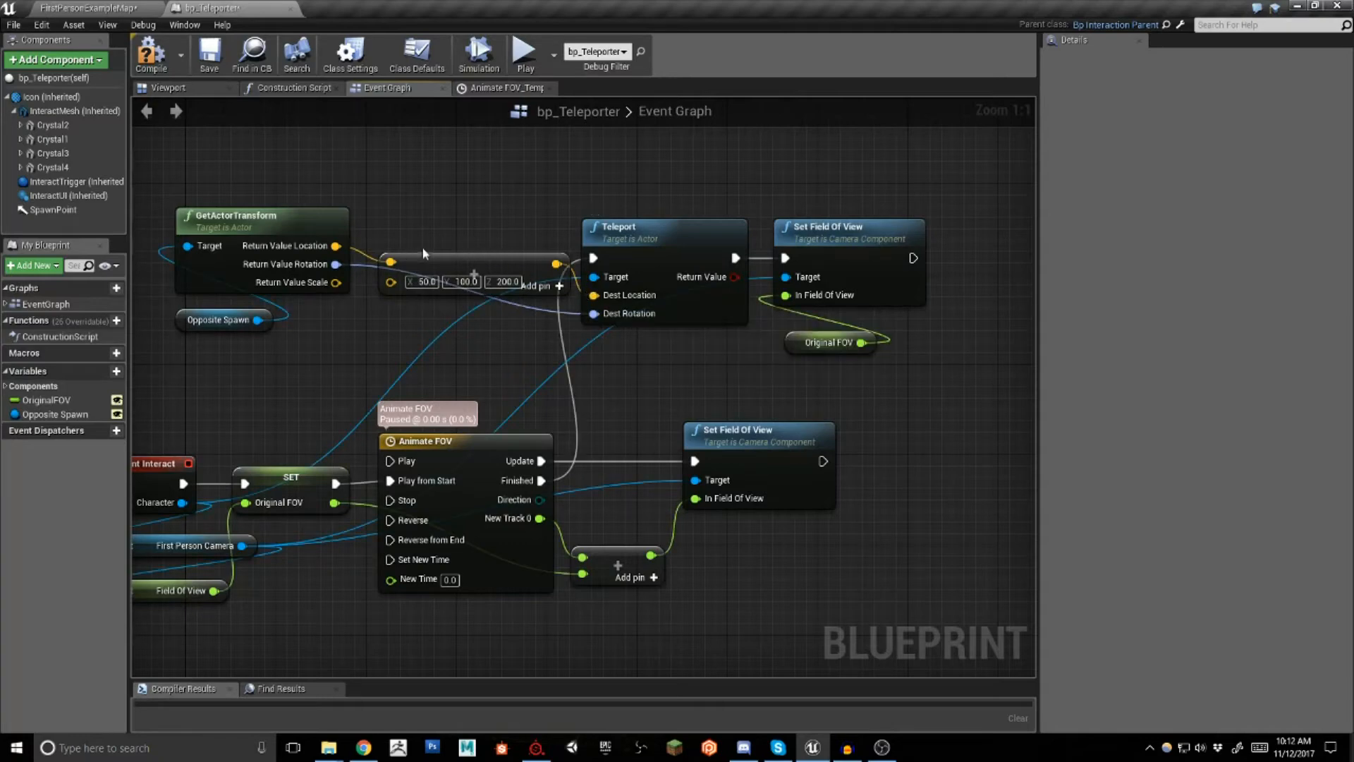
drag(423, 252, 423, 227)
click(400, 193)
right_drag(401, 192, 441, 211)
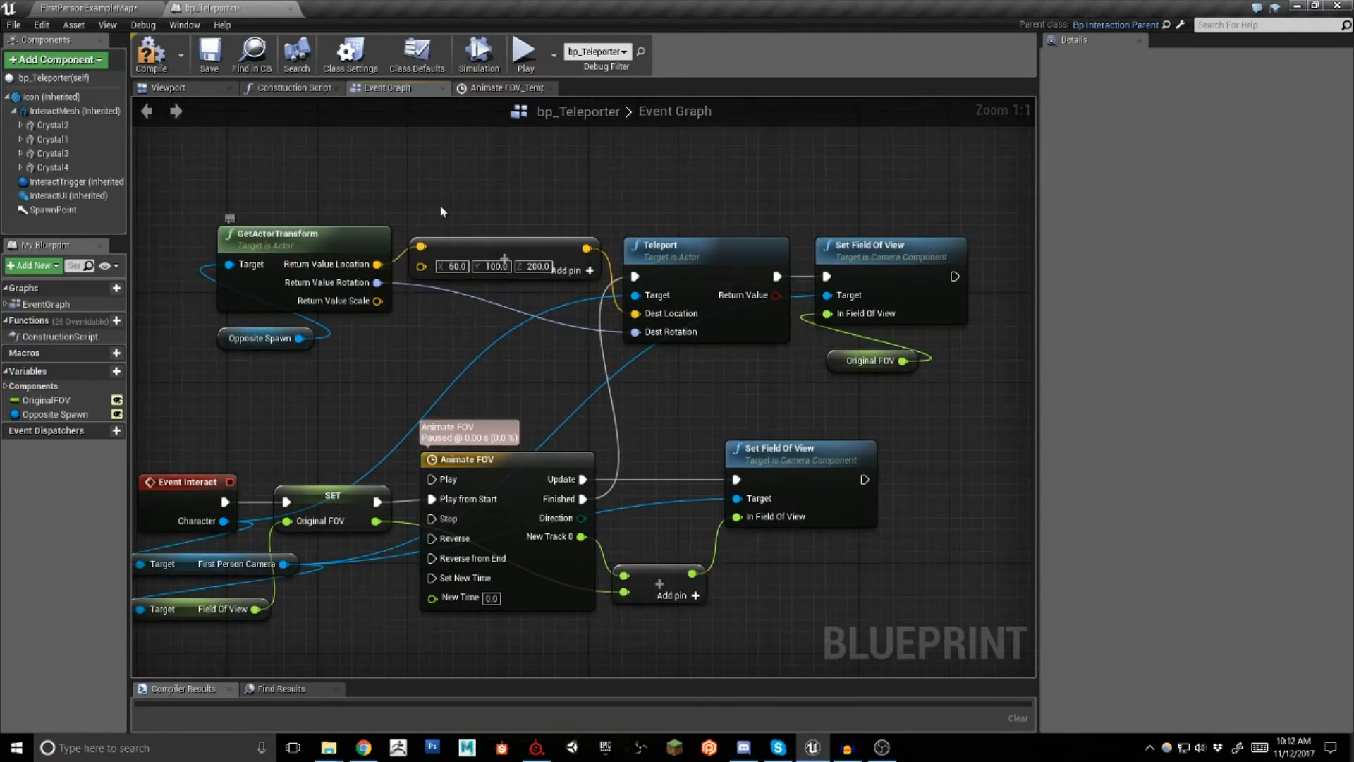
Create a vector + vector node from GetActorTransform's Return Value Location above the existing addition node, and delete it
drag(377, 263, 446, 167)
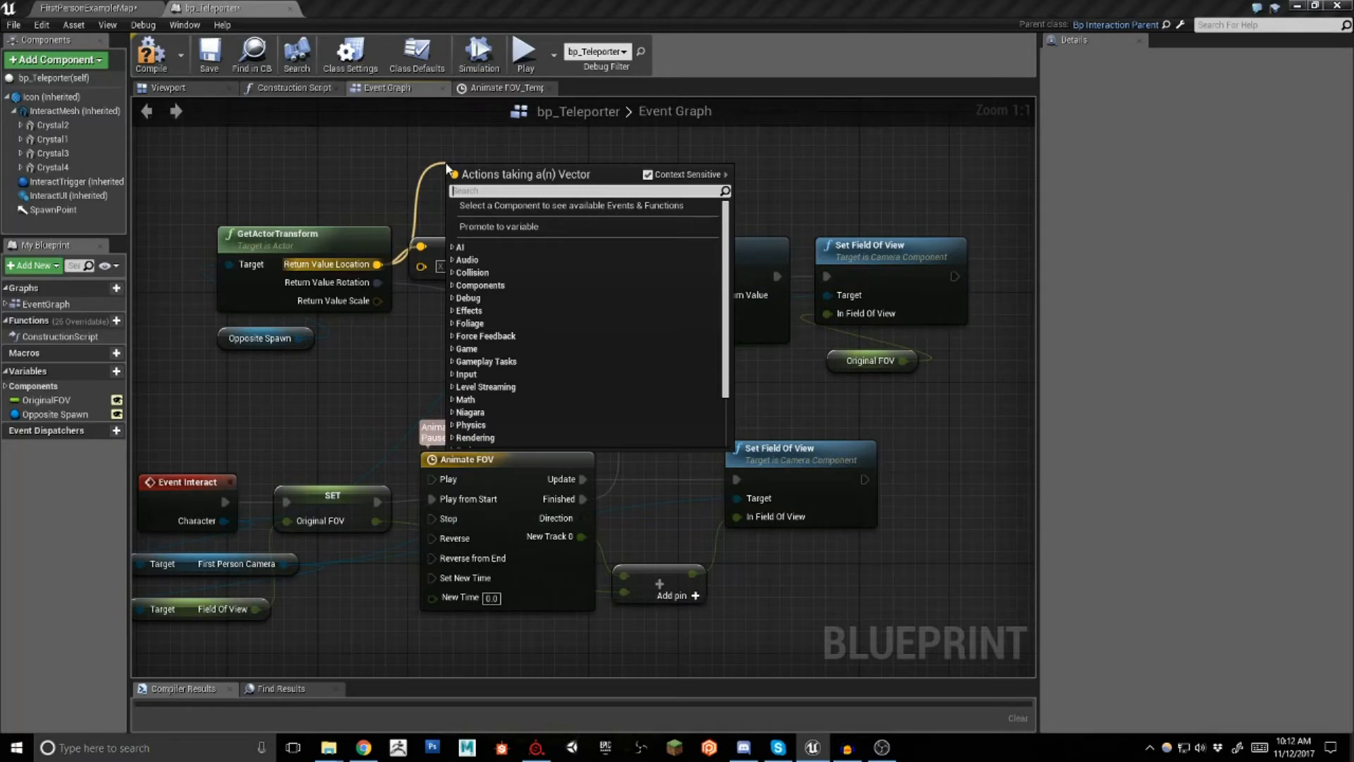
text(vector +)
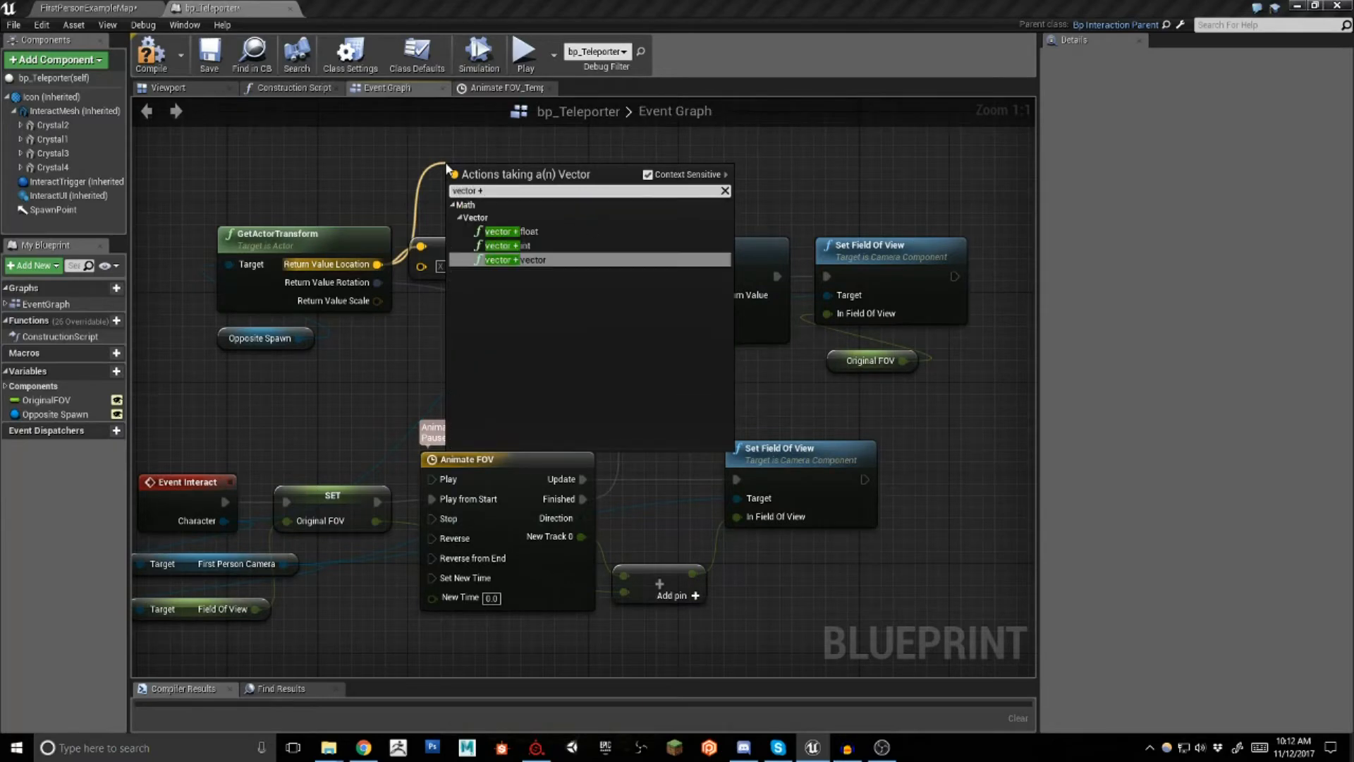
click(534, 259)
drag(548, 171, 526, 171)
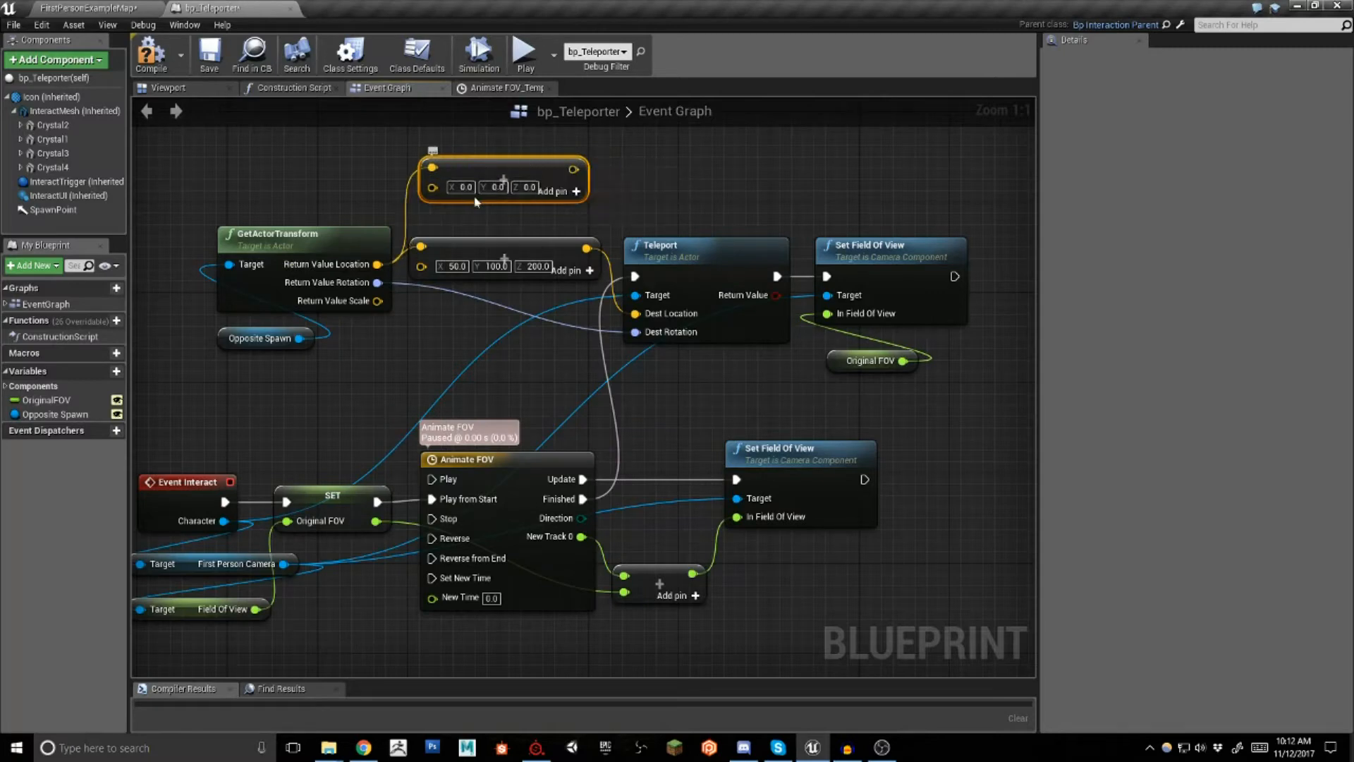
click(480, 274)
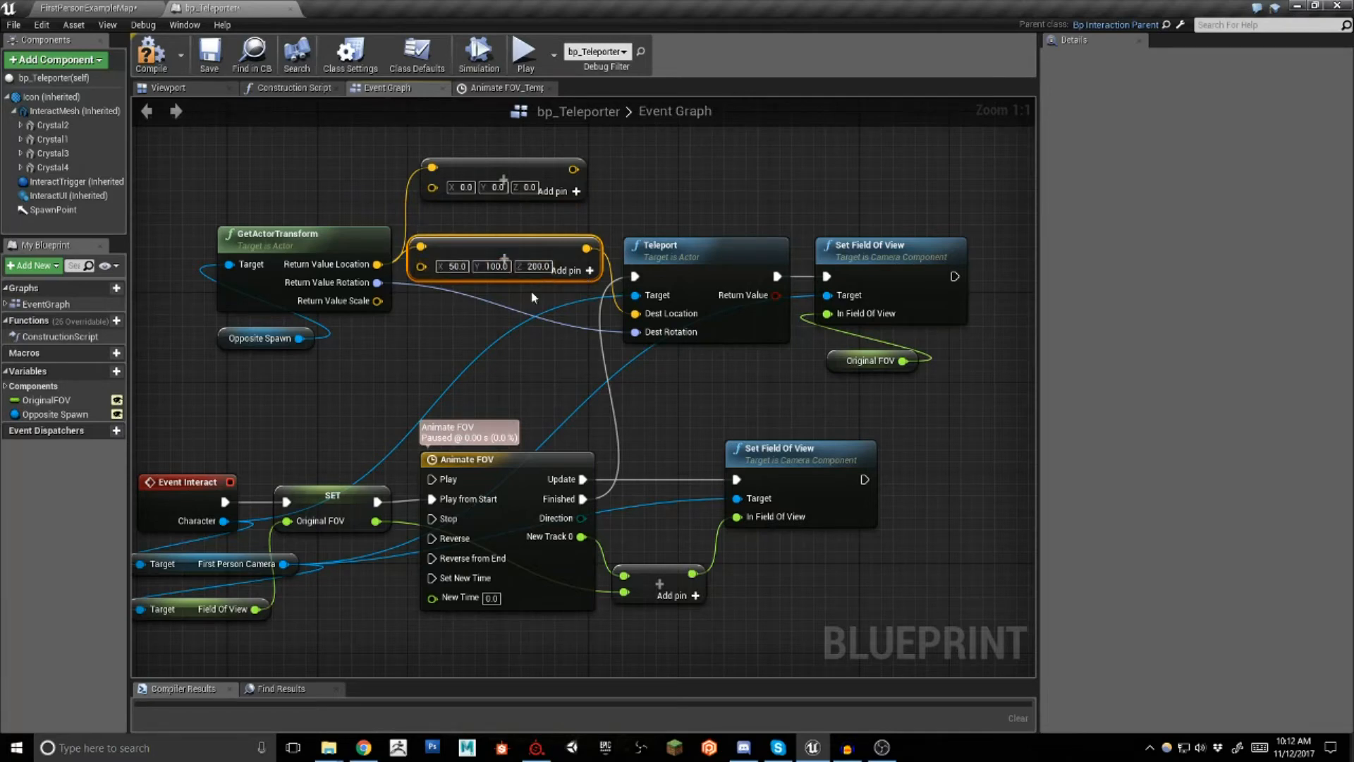
click(610, 180)
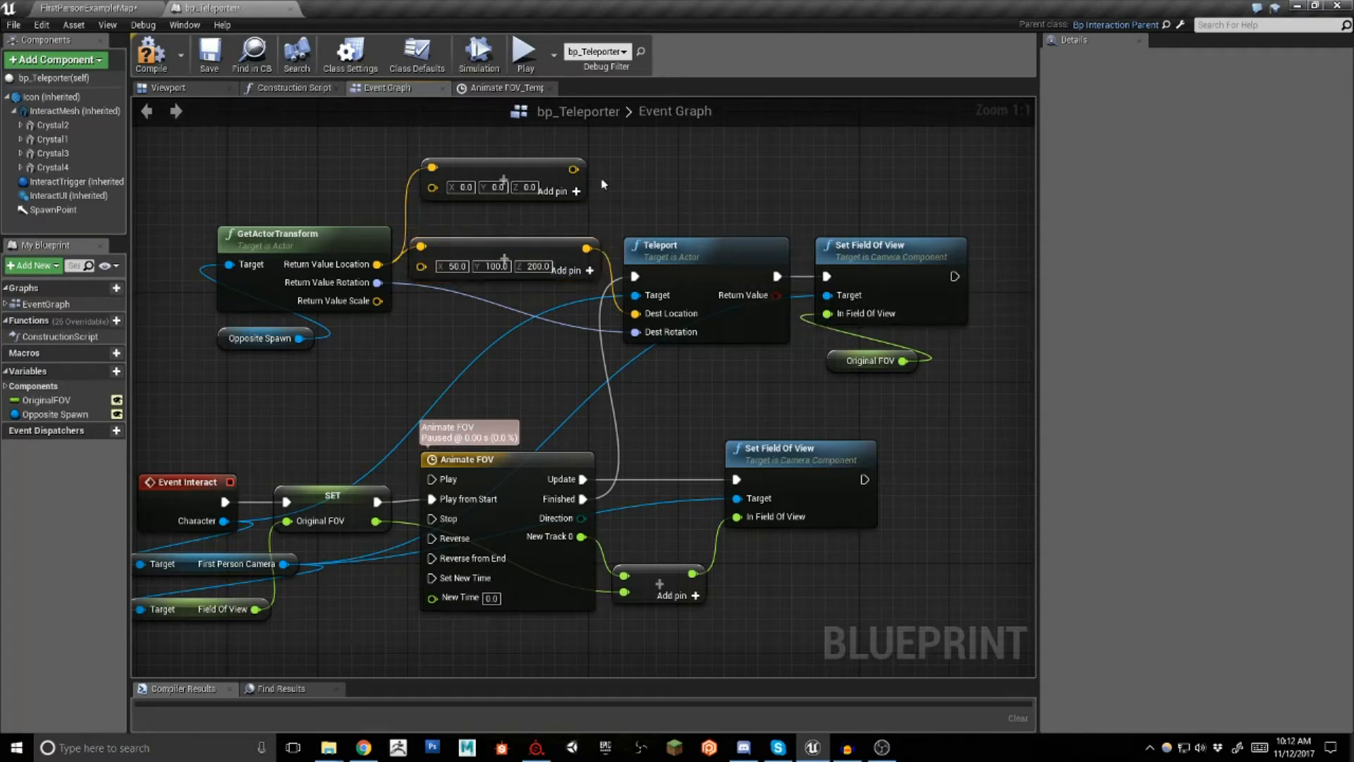
key(Delete)
Examine the Teleport node's Dest Location connection, both Set Field Of View nodes, and the OriginalFOV Set node
drag(600, 250, 650, 319)
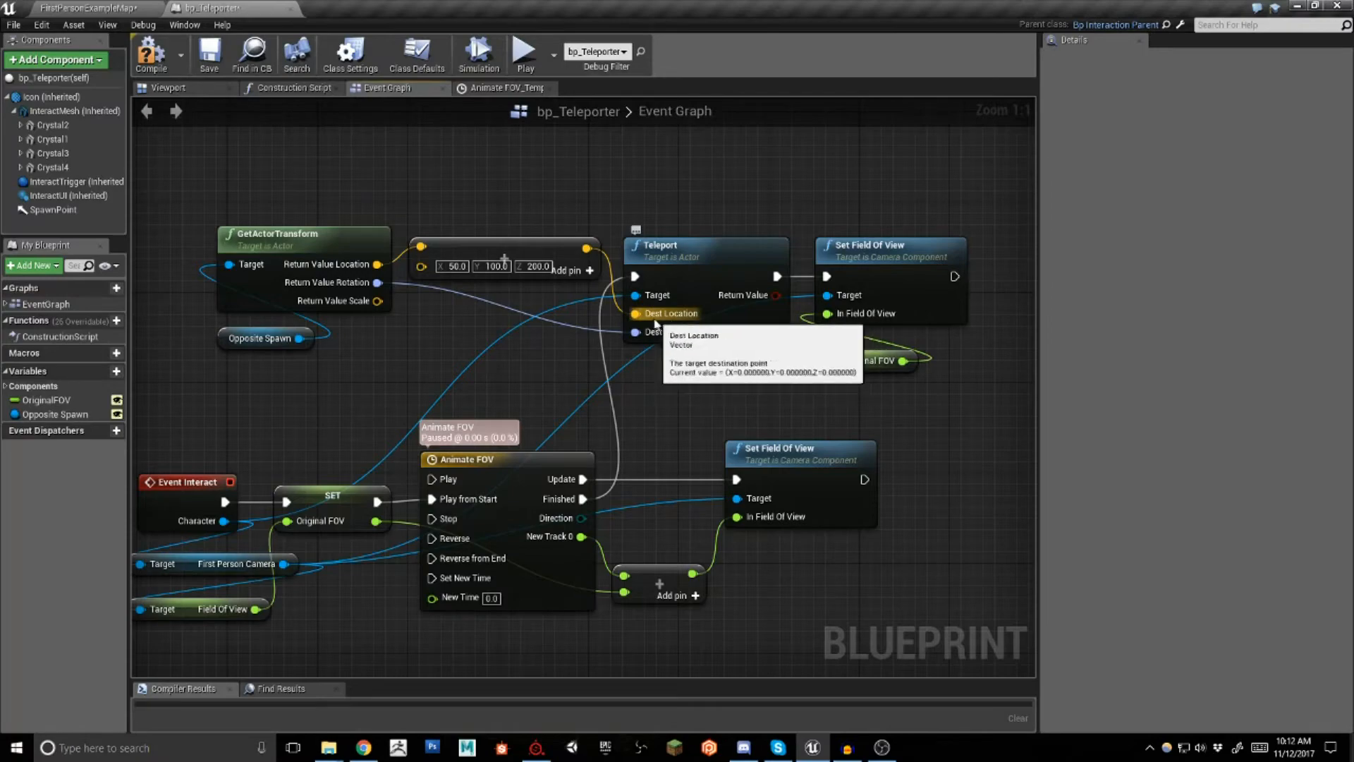
right_drag(689, 215, 689, 173)
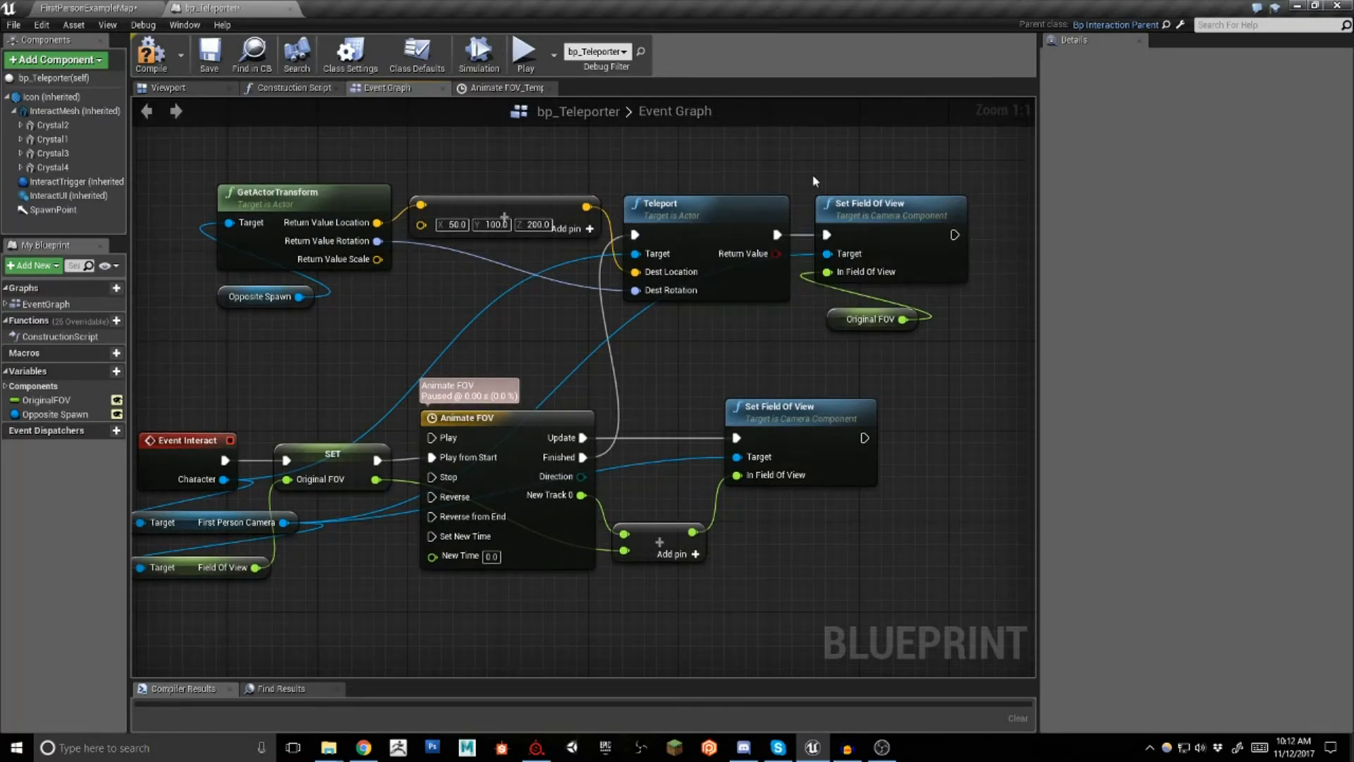
right_drag(846, 176, 886, 170)
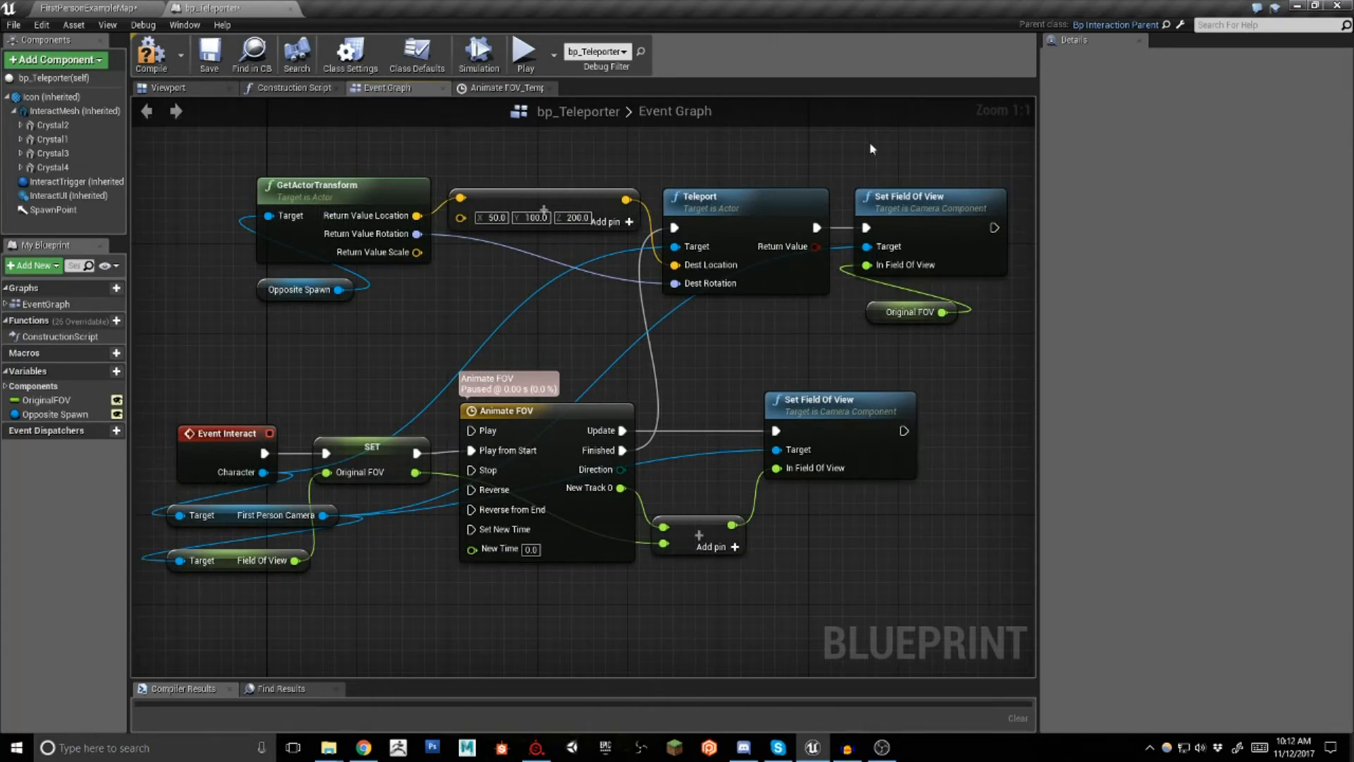
right_drag(882, 163, 854, 168)
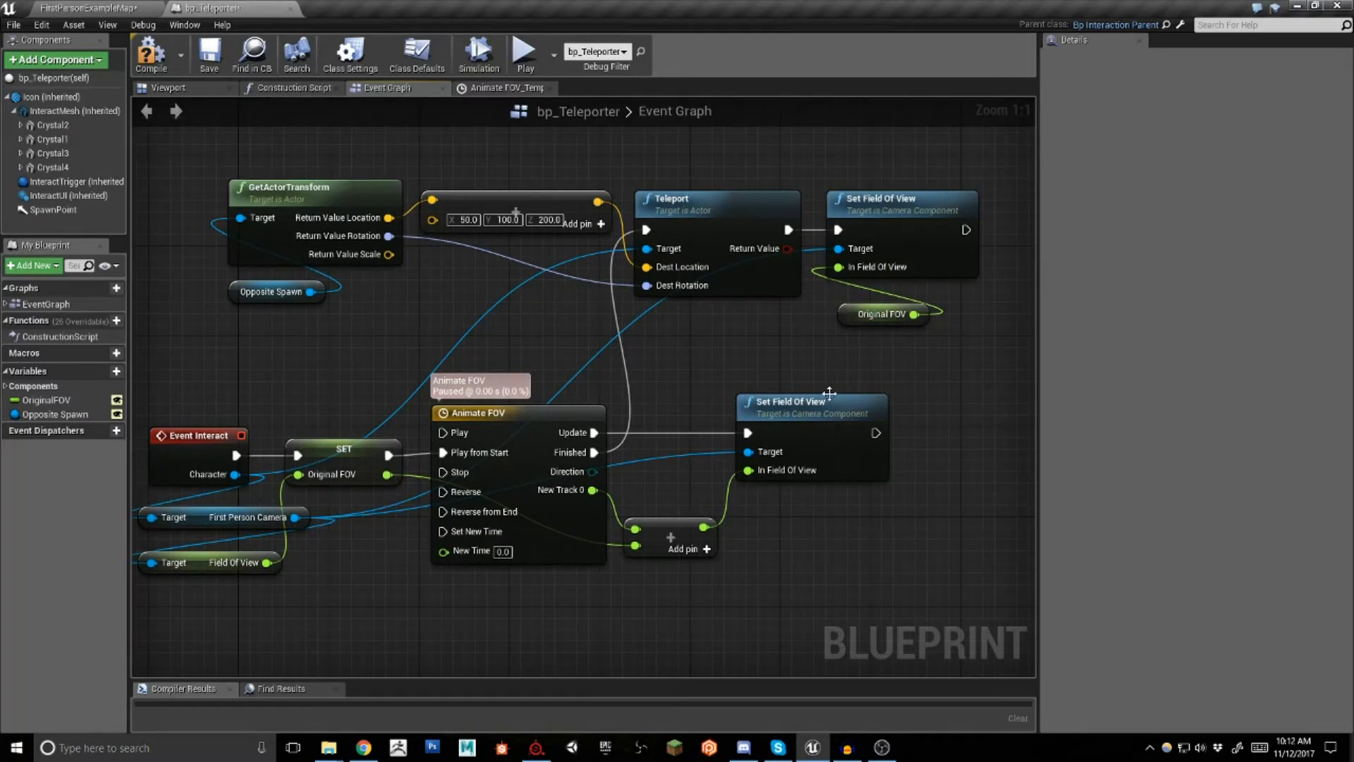
click(789, 418)
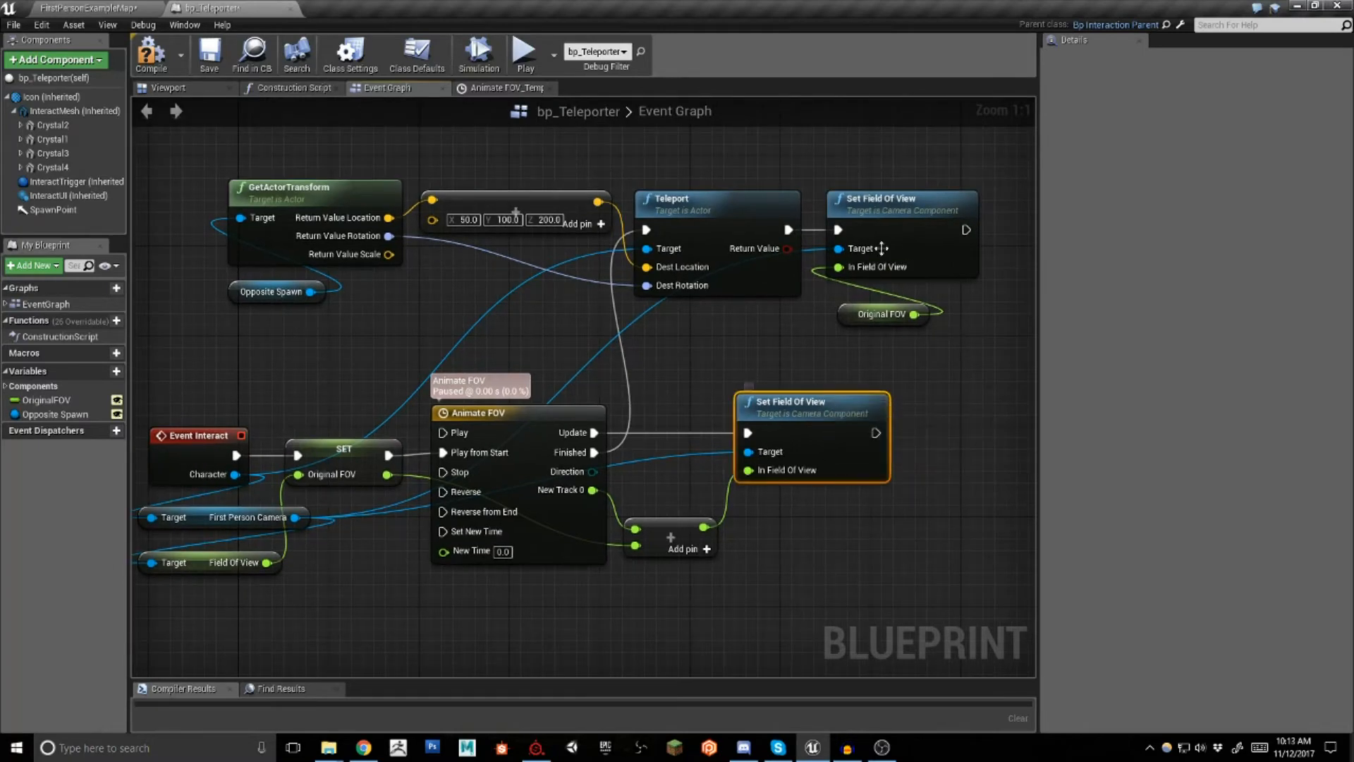
click(882, 244)
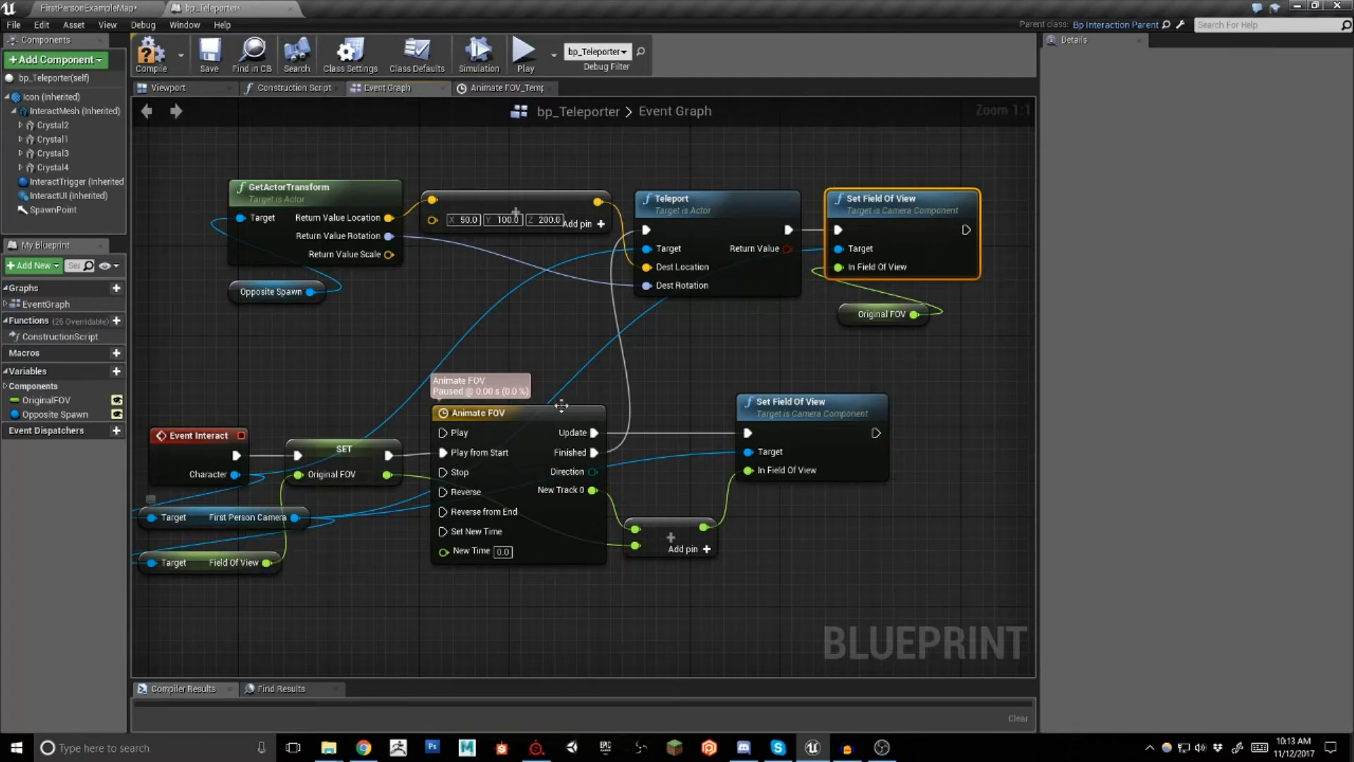
right_drag(845, 311, 805, 337)
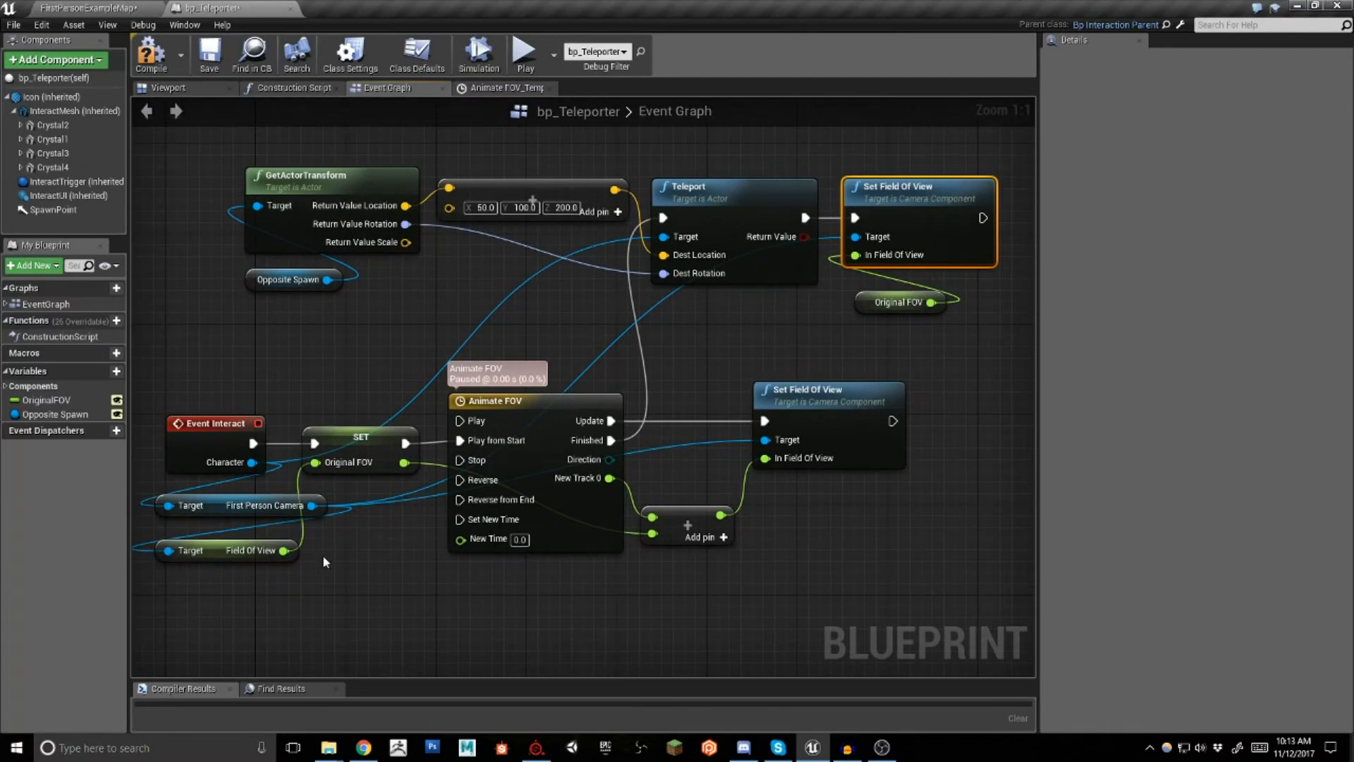
click(368, 462)
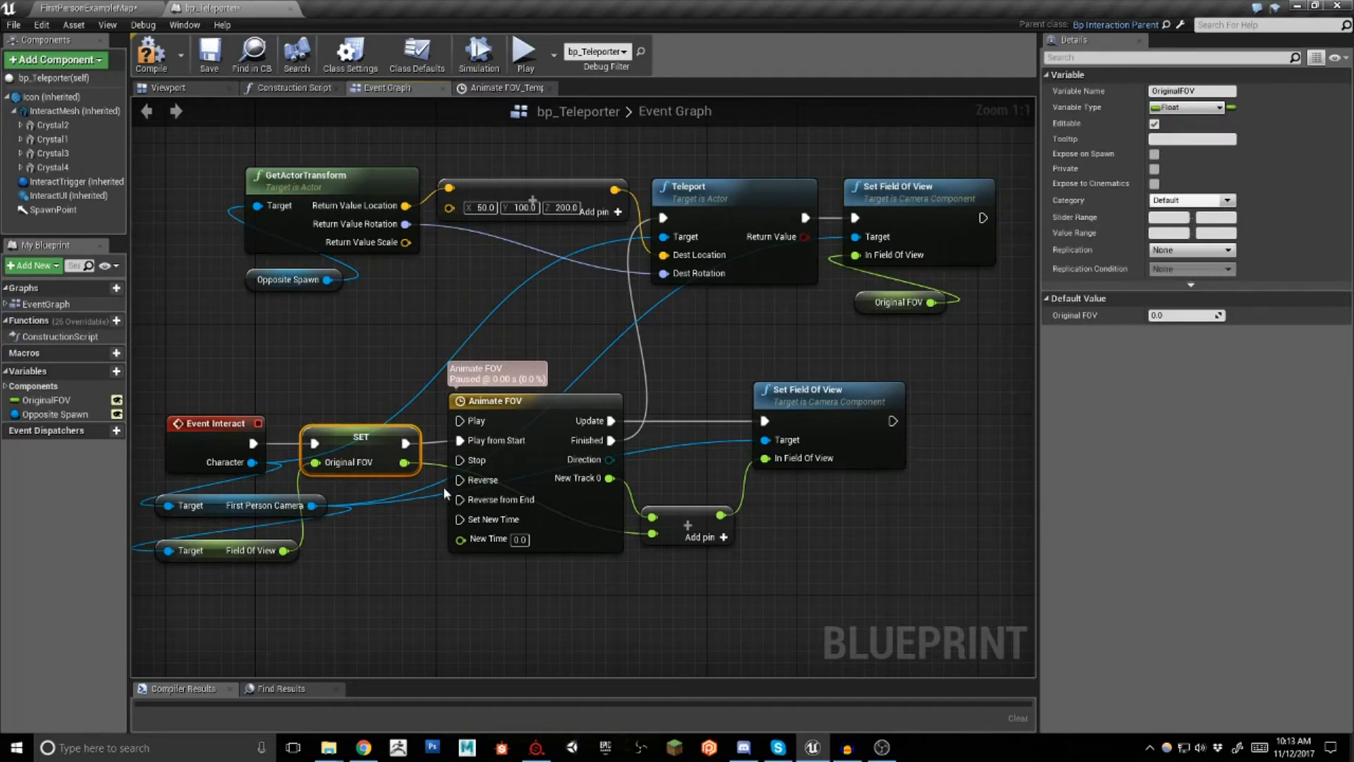
Place a temporary OriginalFOV getter node below the existing one feeding the upper Set Field Of View node, and delete it
click(370, 369)
drag(46, 400, 866, 340)
click(879, 352)
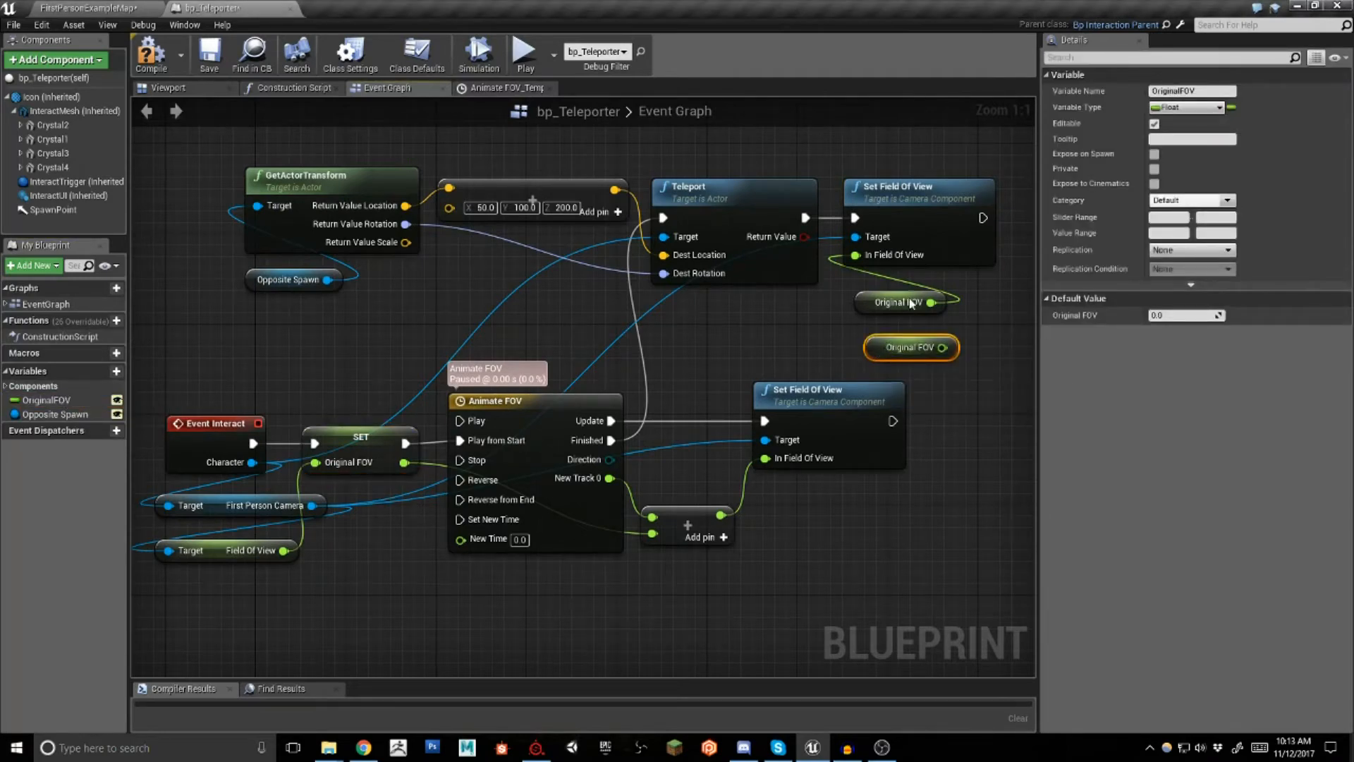
click(867, 339)
click(890, 339)
key(Delete)
right_drag(780, 341, 797, 354)
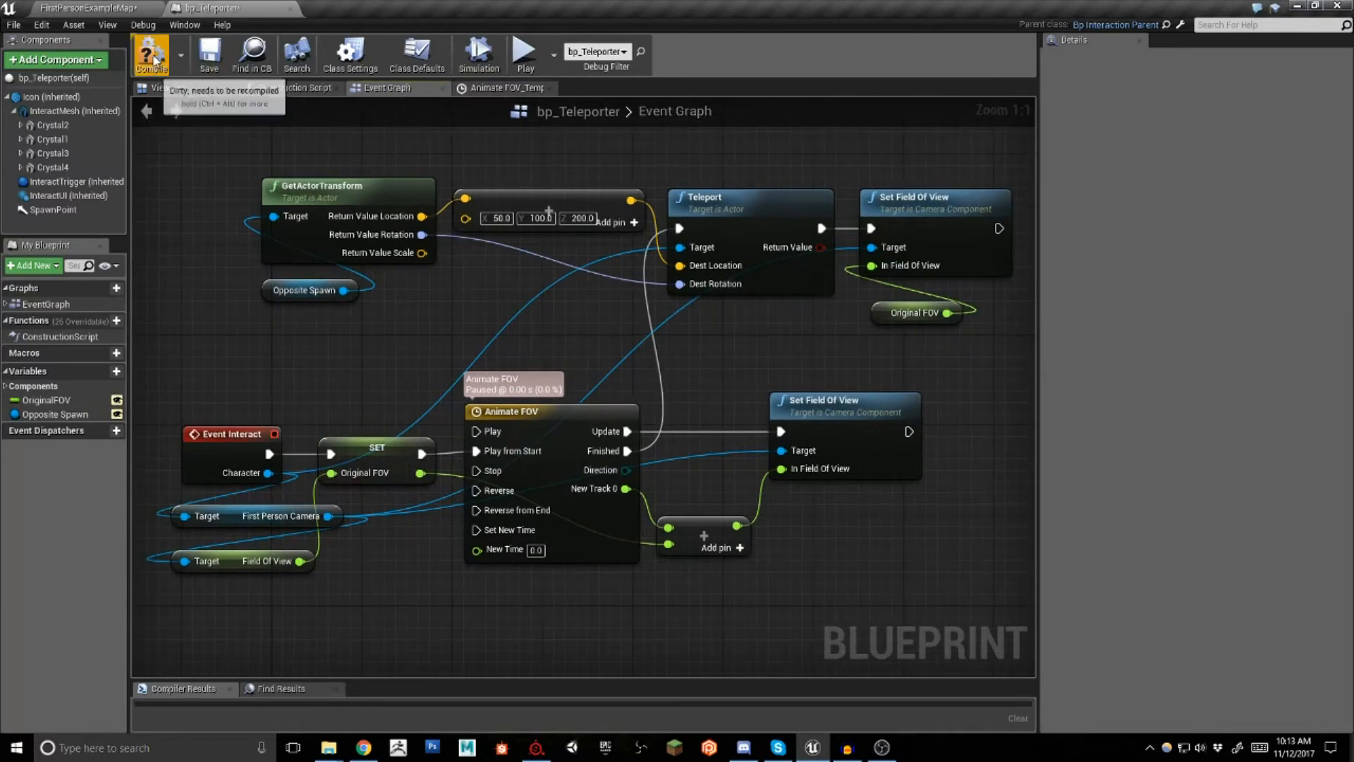
Compile and save the bp_Teleporter blueprint, and switch to the FirstPersonExampleMap level
click(210, 63)
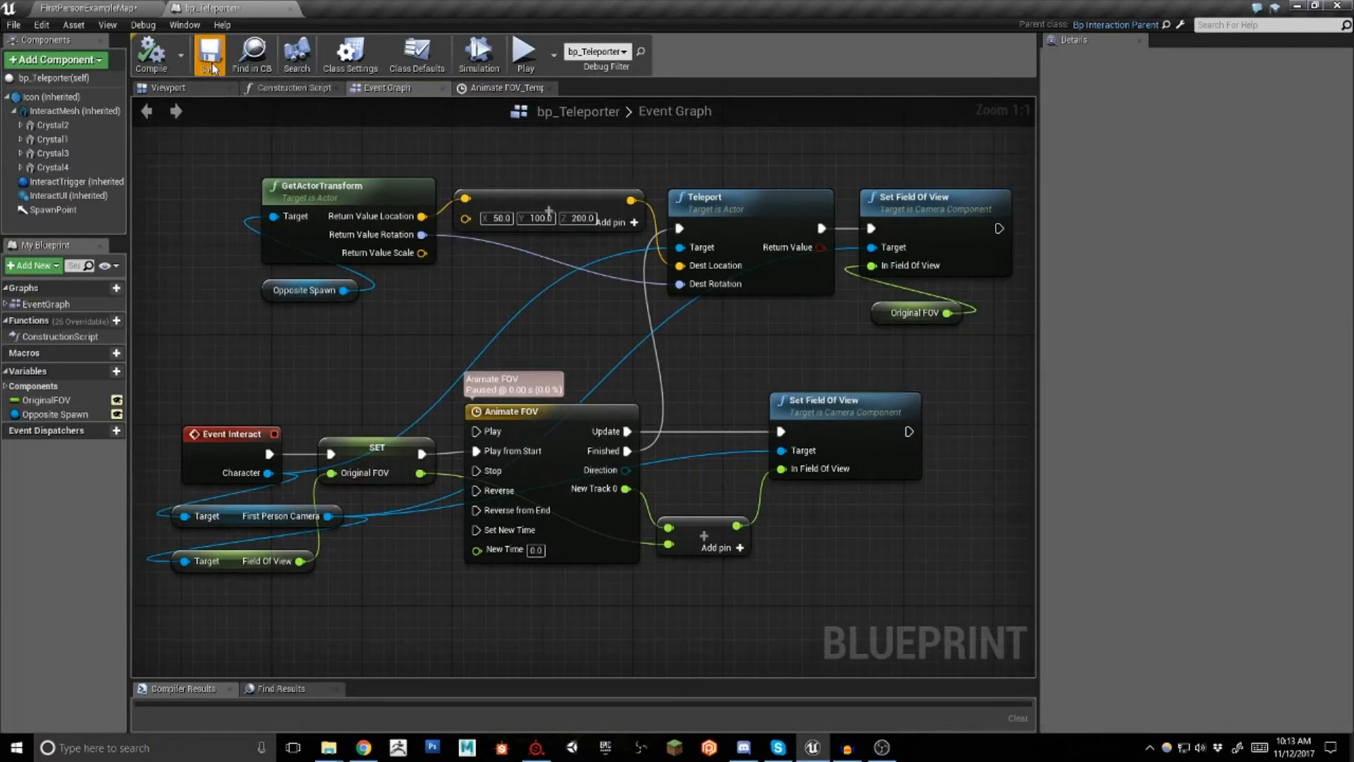
click(44, 9)
right_drag(653, 251, 555, 369)
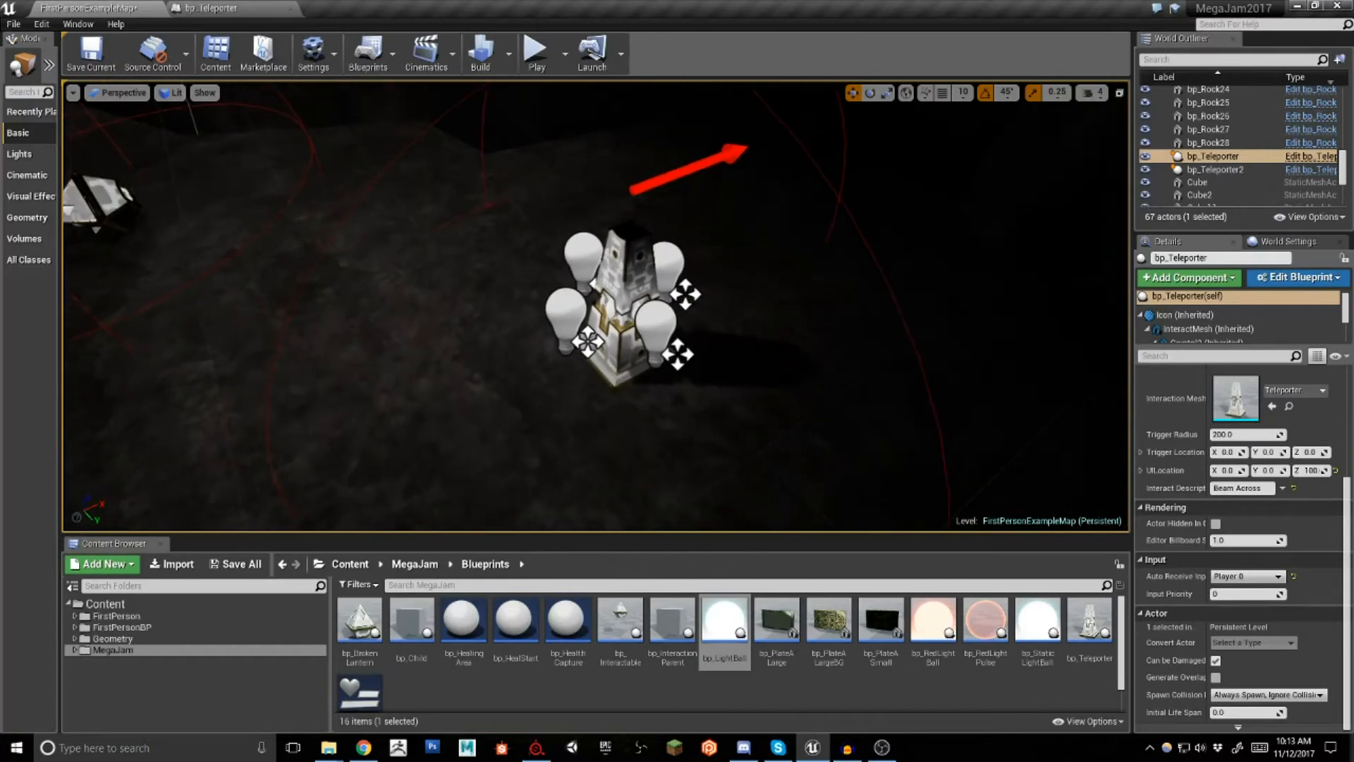
Select the bp_Teleporter actor in the level and set its Opposite Spawn to bp_Teleporter2
click(622, 260)
right_drag(621, 260, 522, 205)
key(f)
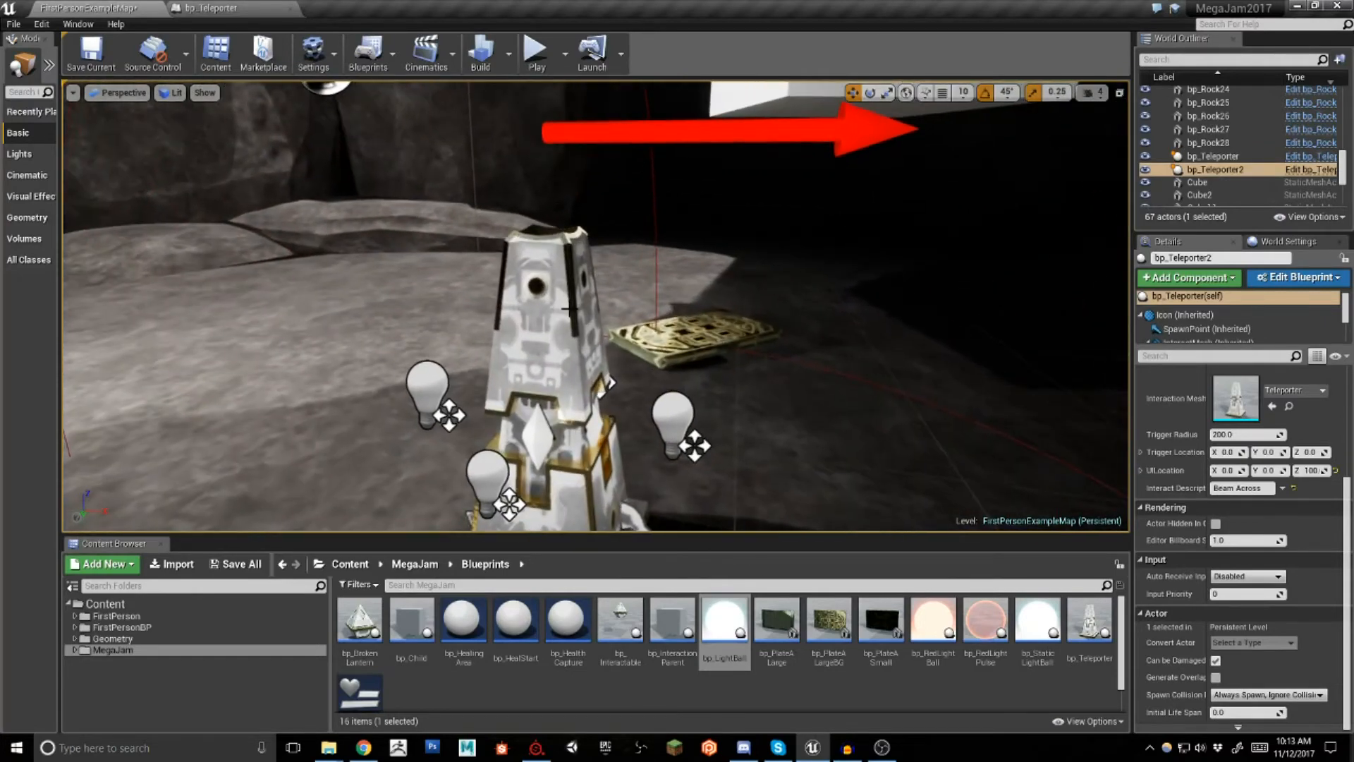
click(571, 308)
scroll(1237, 476, up, 5)
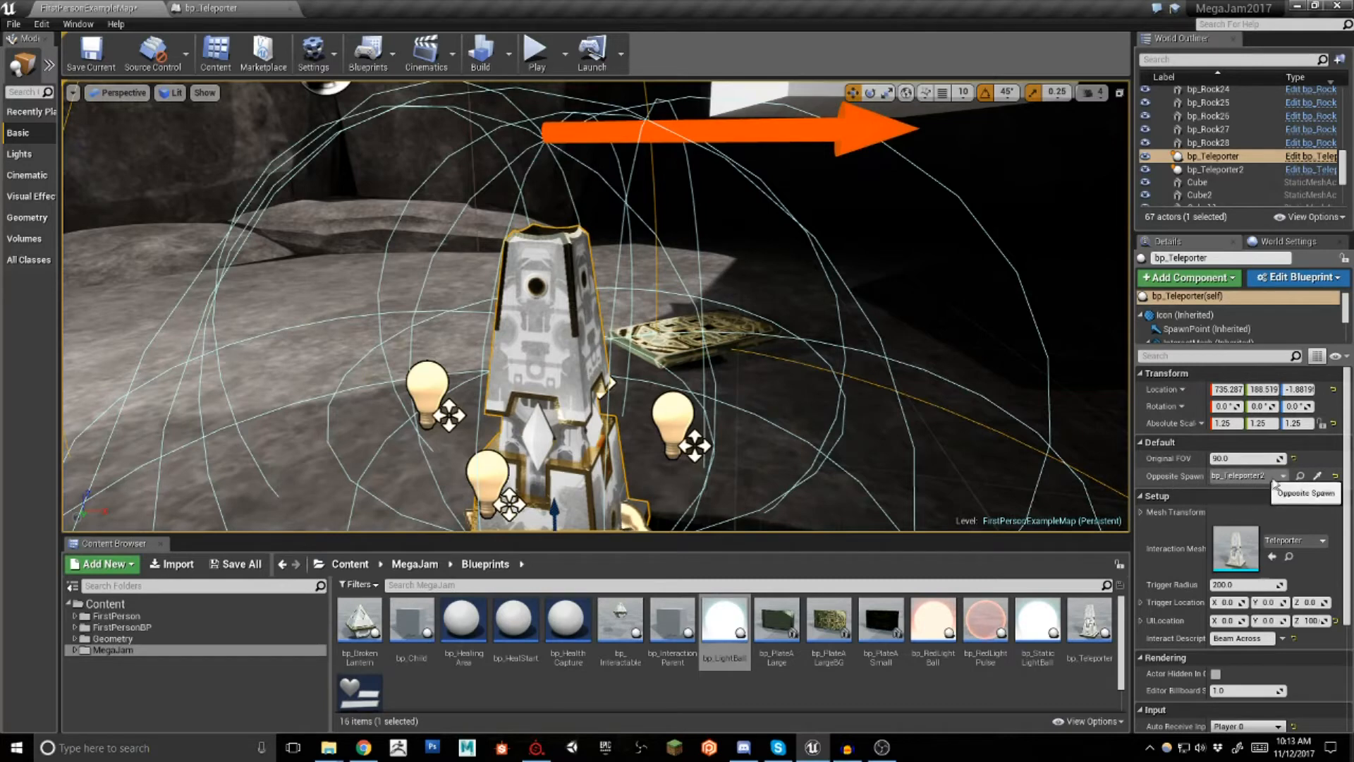
click(1283, 477)
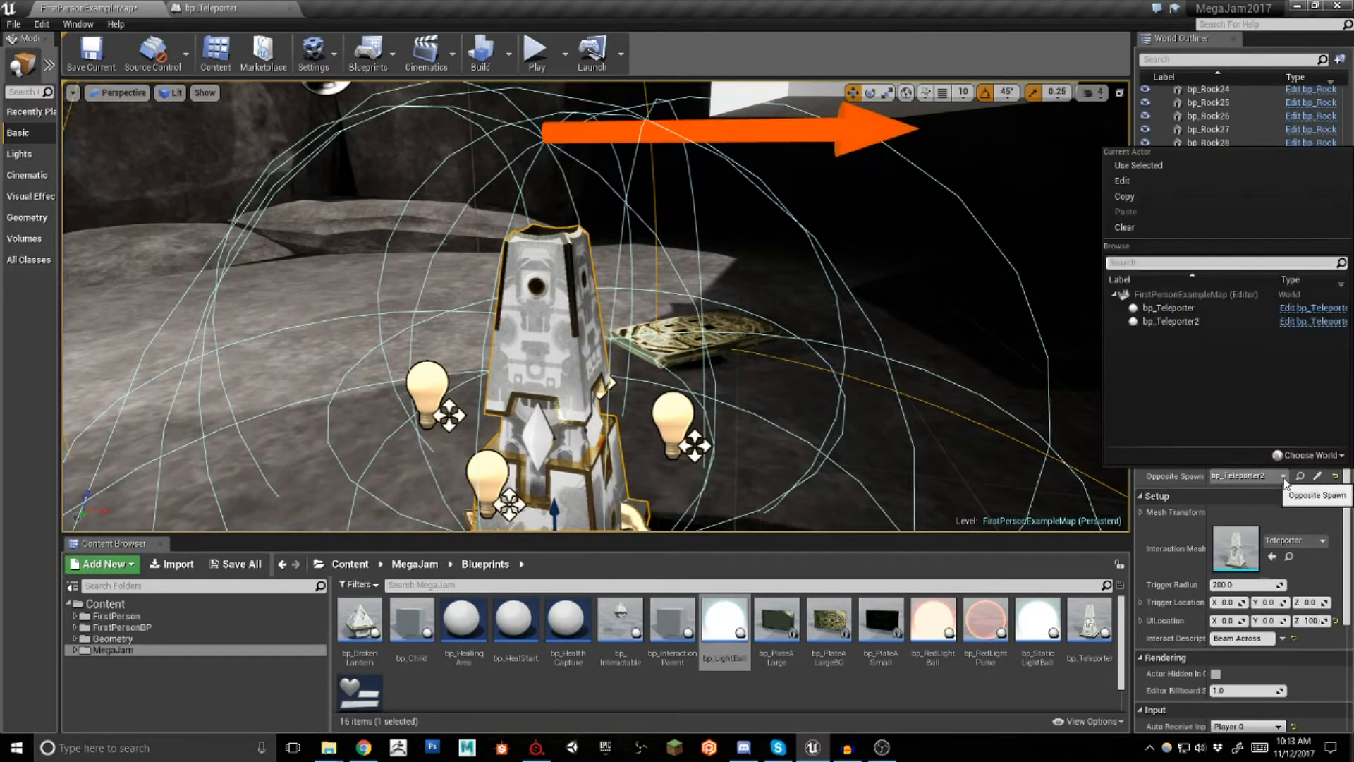
click(1168, 320)
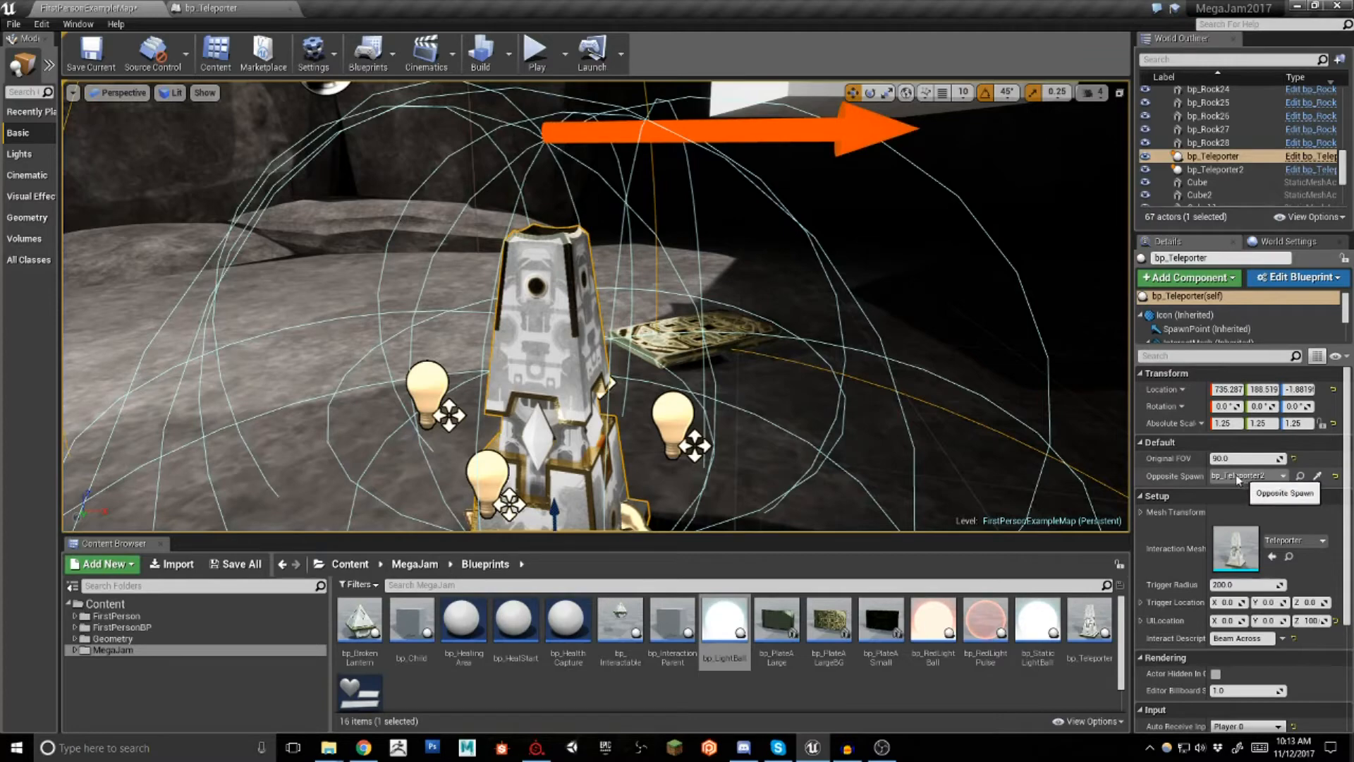
Inspect the Opposite Spawn setting on bp_Teleporter2, and compare where both teleporters stand in the level
click(1300, 475)
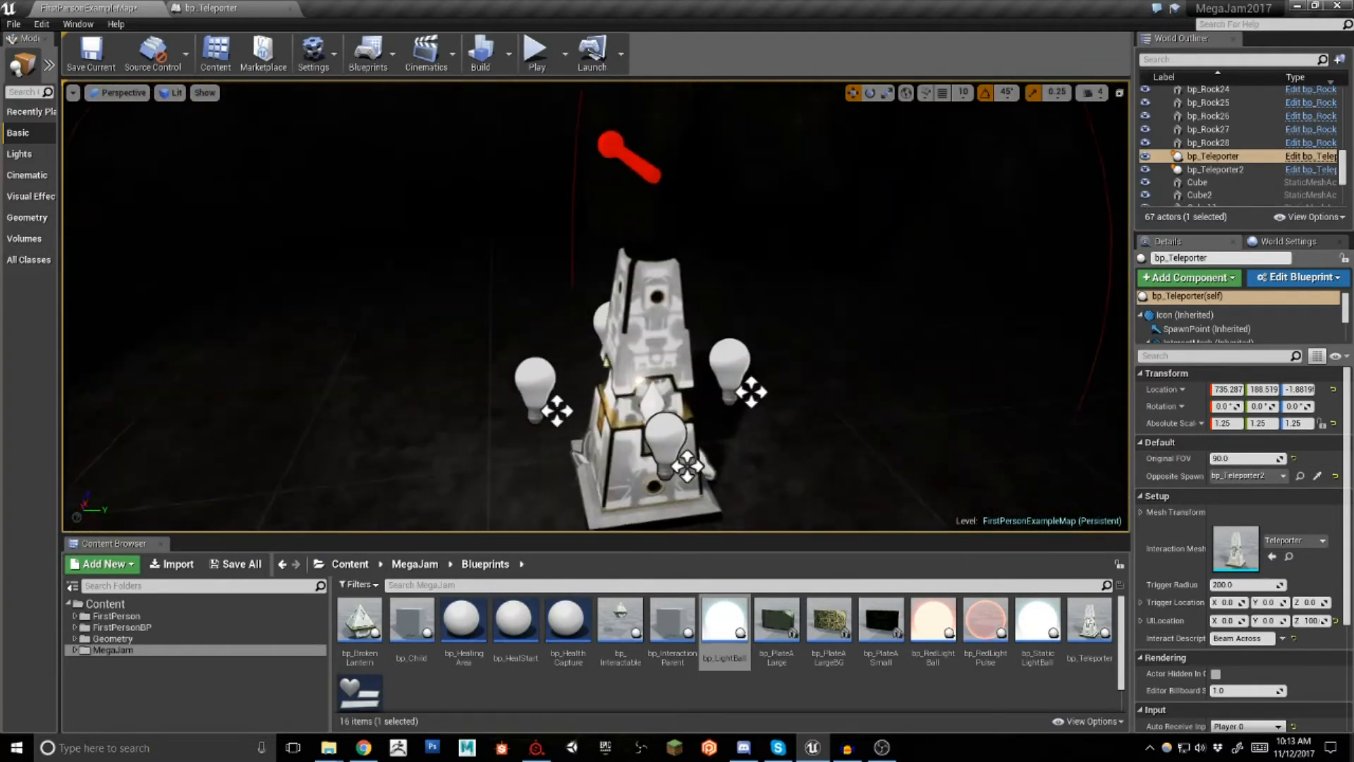
click(625, 289)
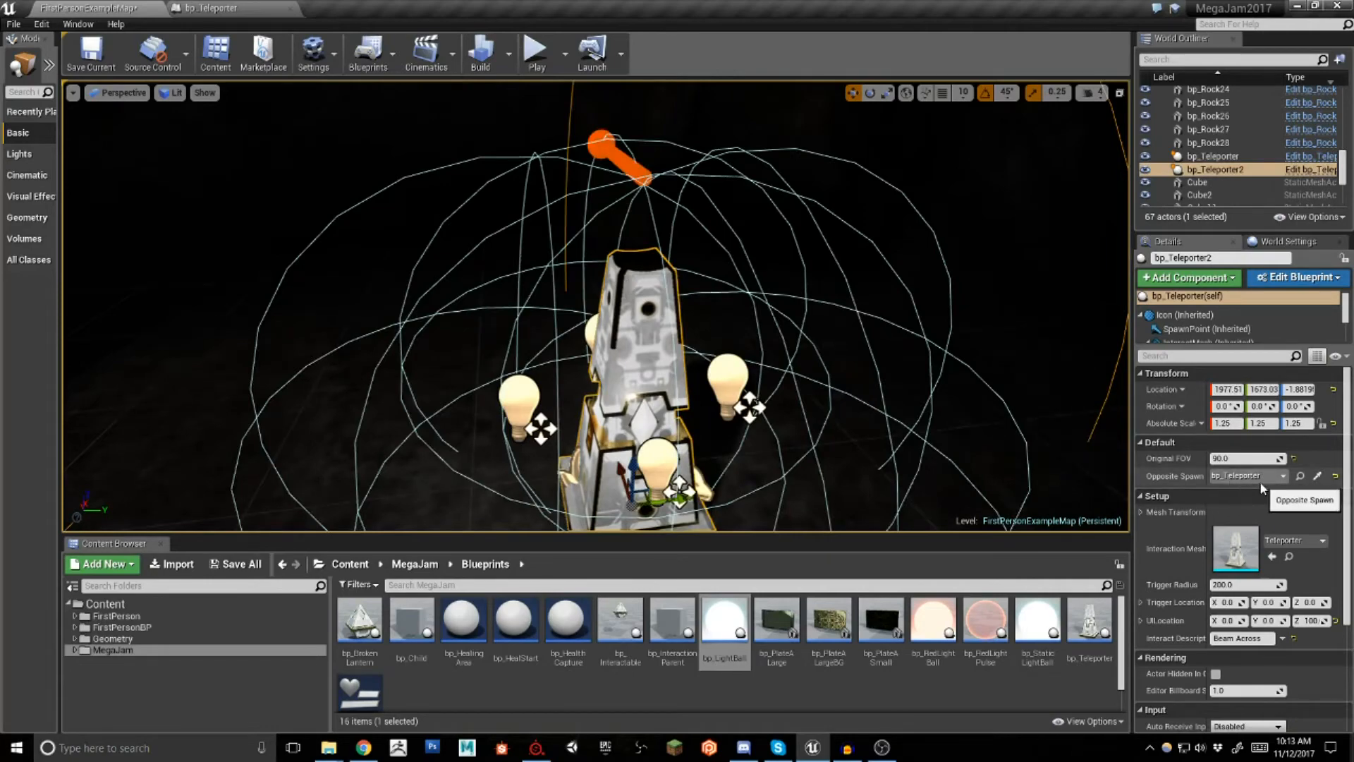
right_drag(776, 306, 910, 310)
key(w)
key(a)
key(w)
click(511, 339)
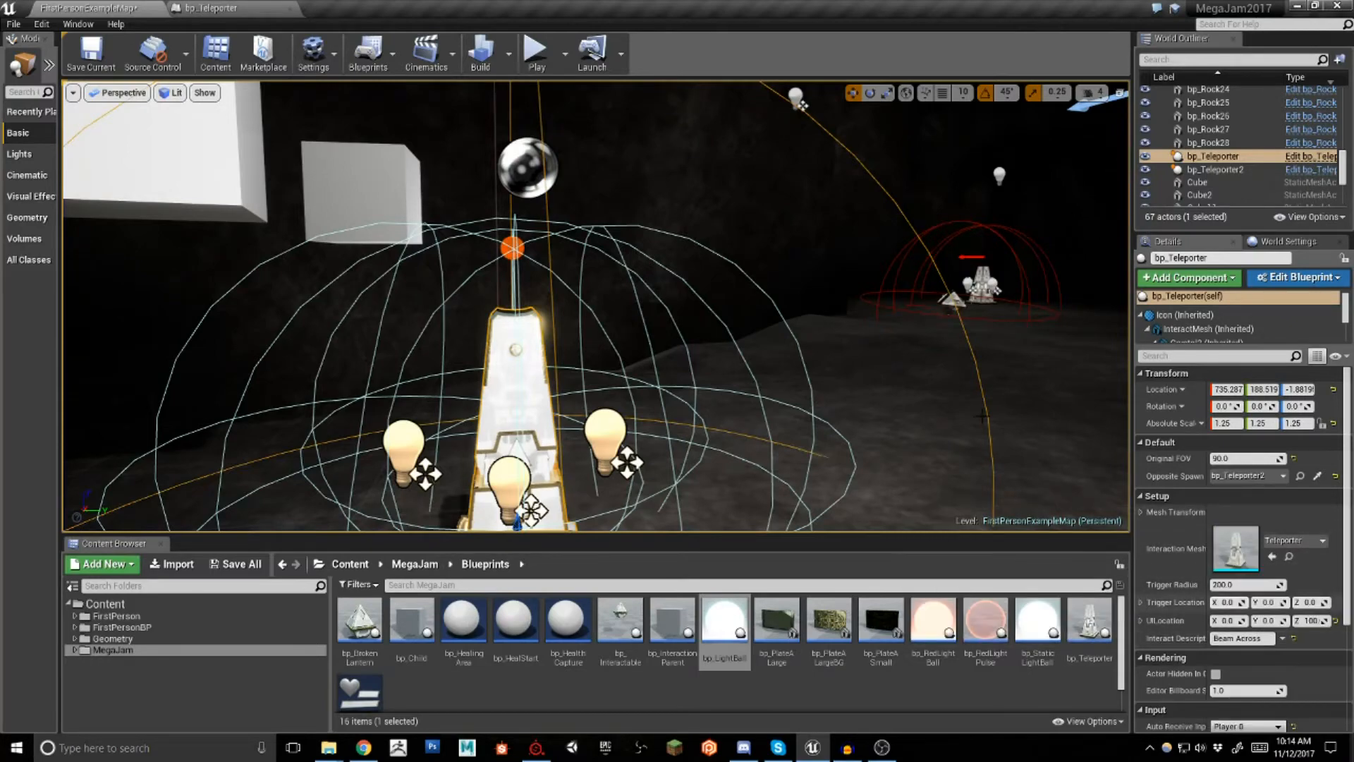
right_drag(596, 306, 667, 289)
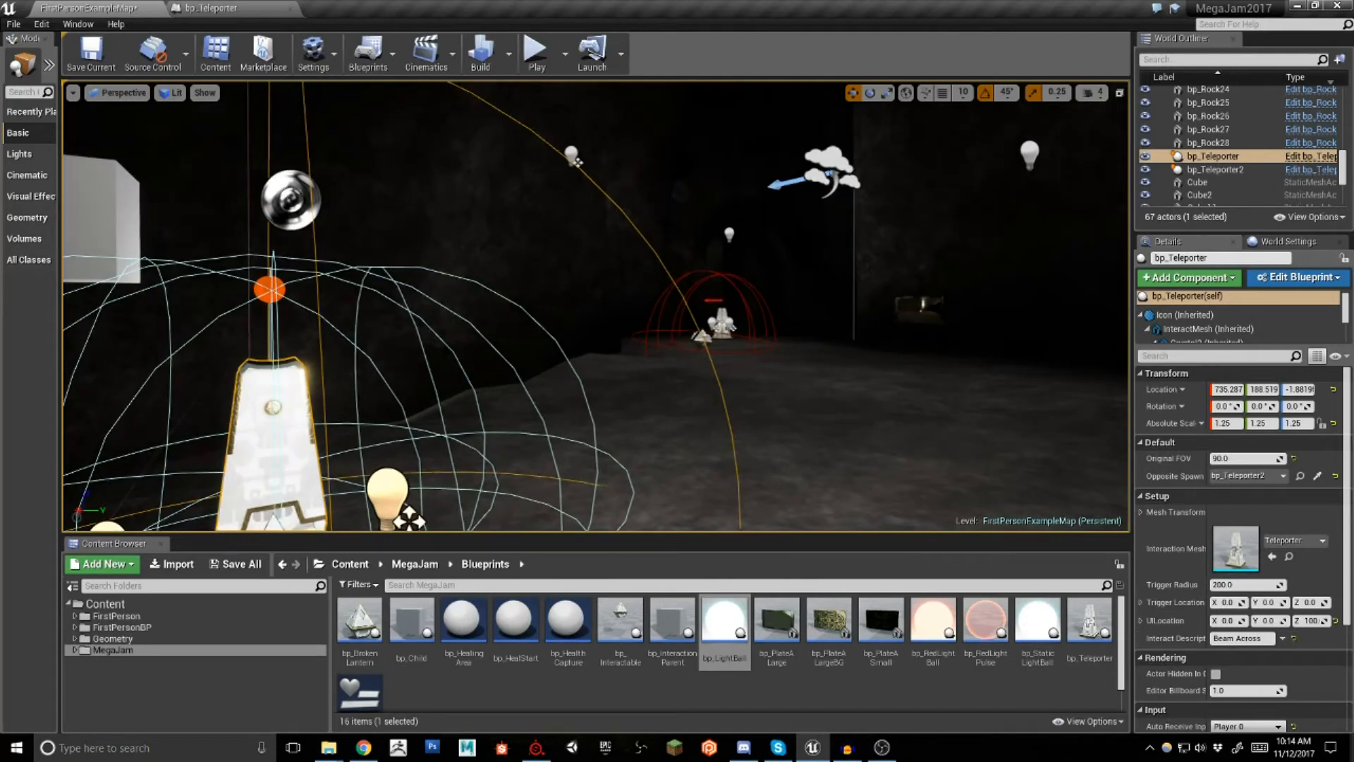
Save the current level and playtest beaming across from the teleporter beside the white cube
click(90, 53)
click(536, 53)
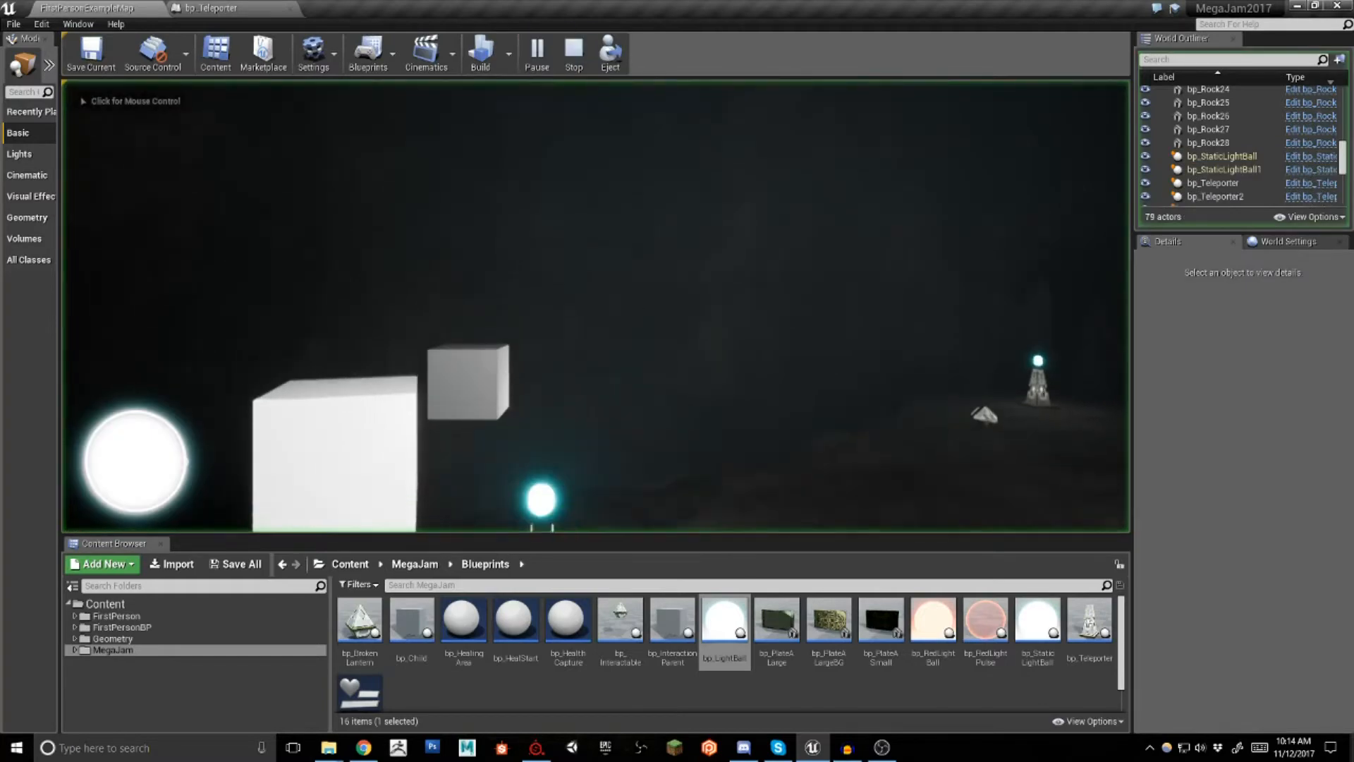
key(w)
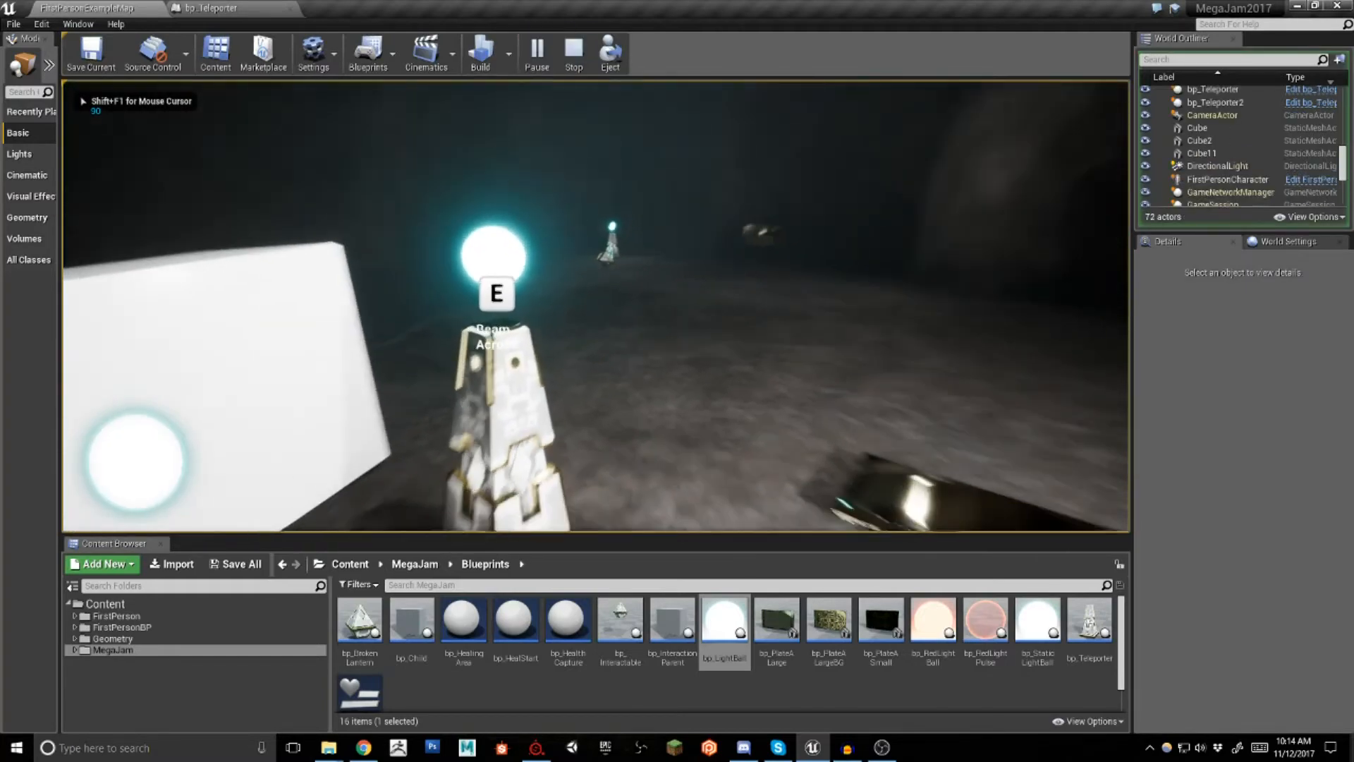
key(e)
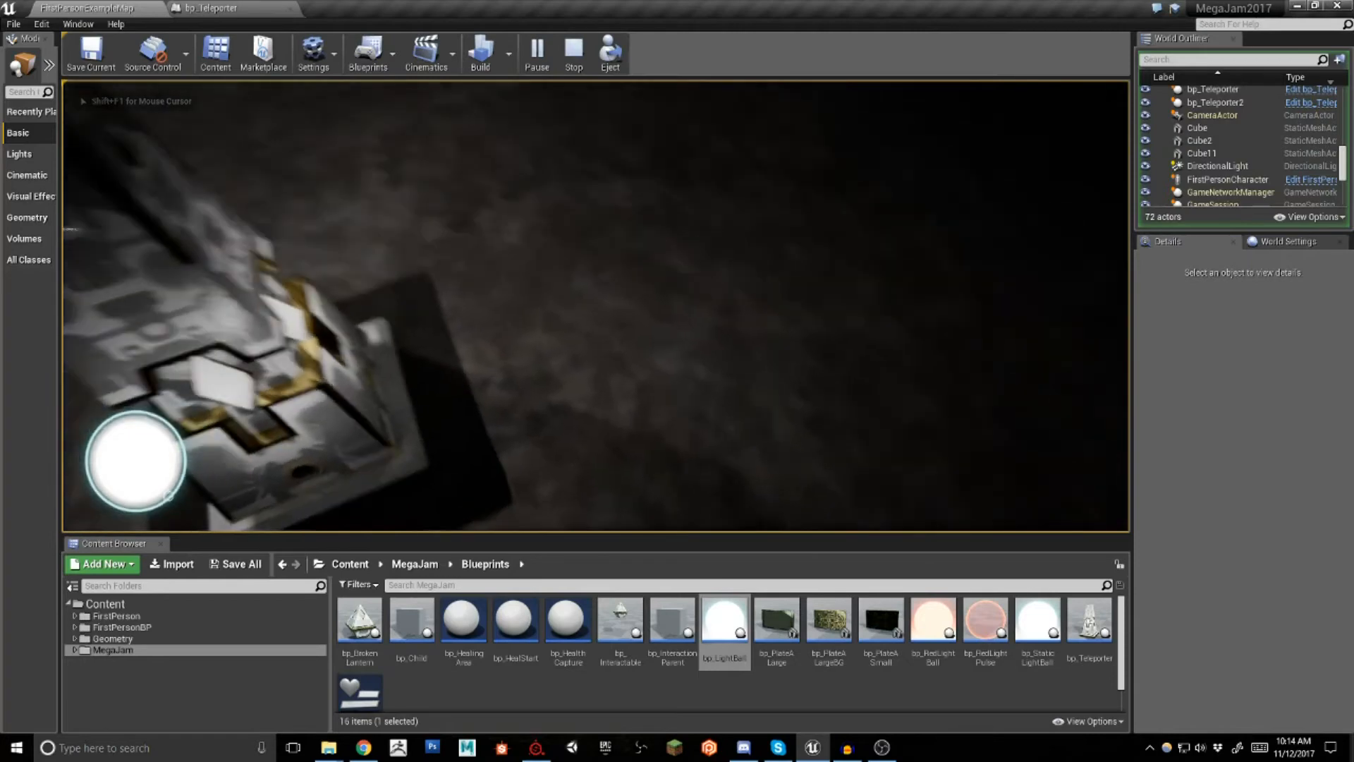
Beam back from the far teleporter, and make another round trip between the two teleporters
key(a)
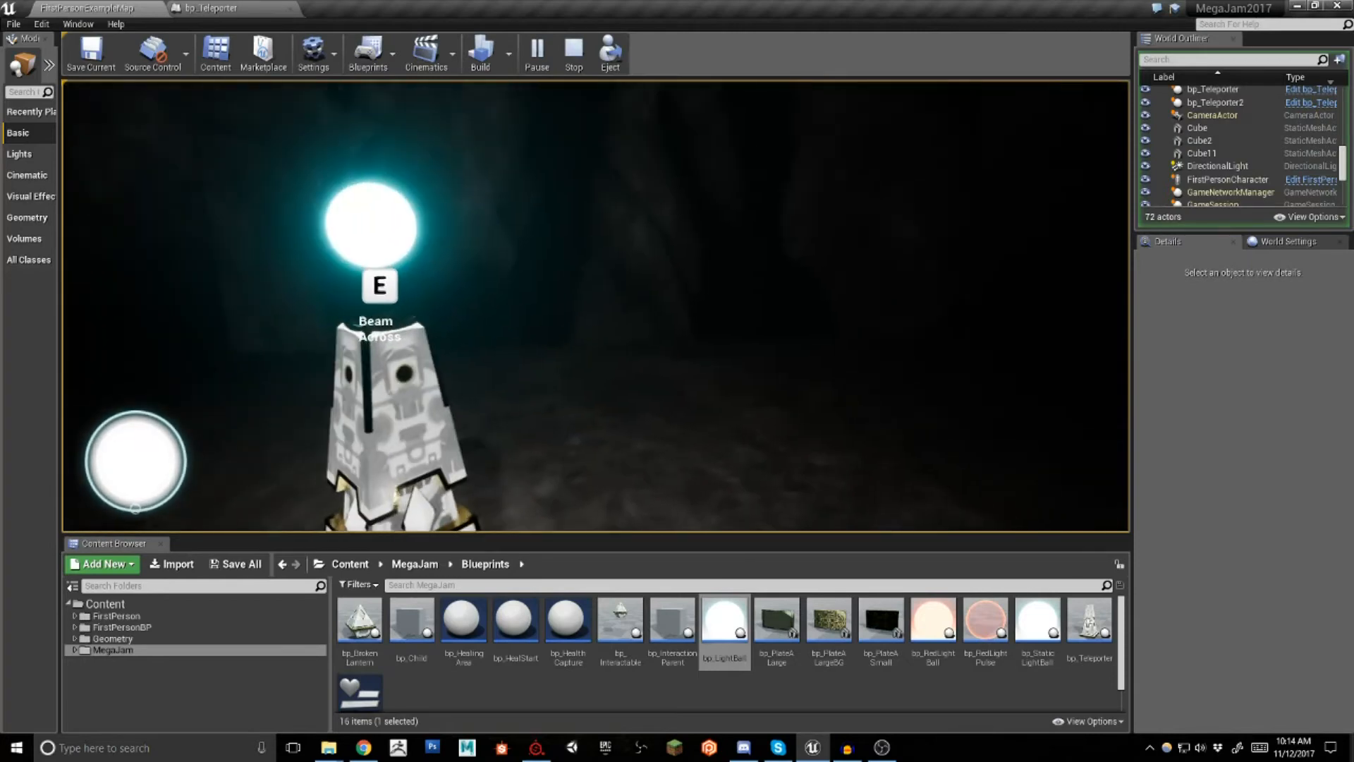
key(w)
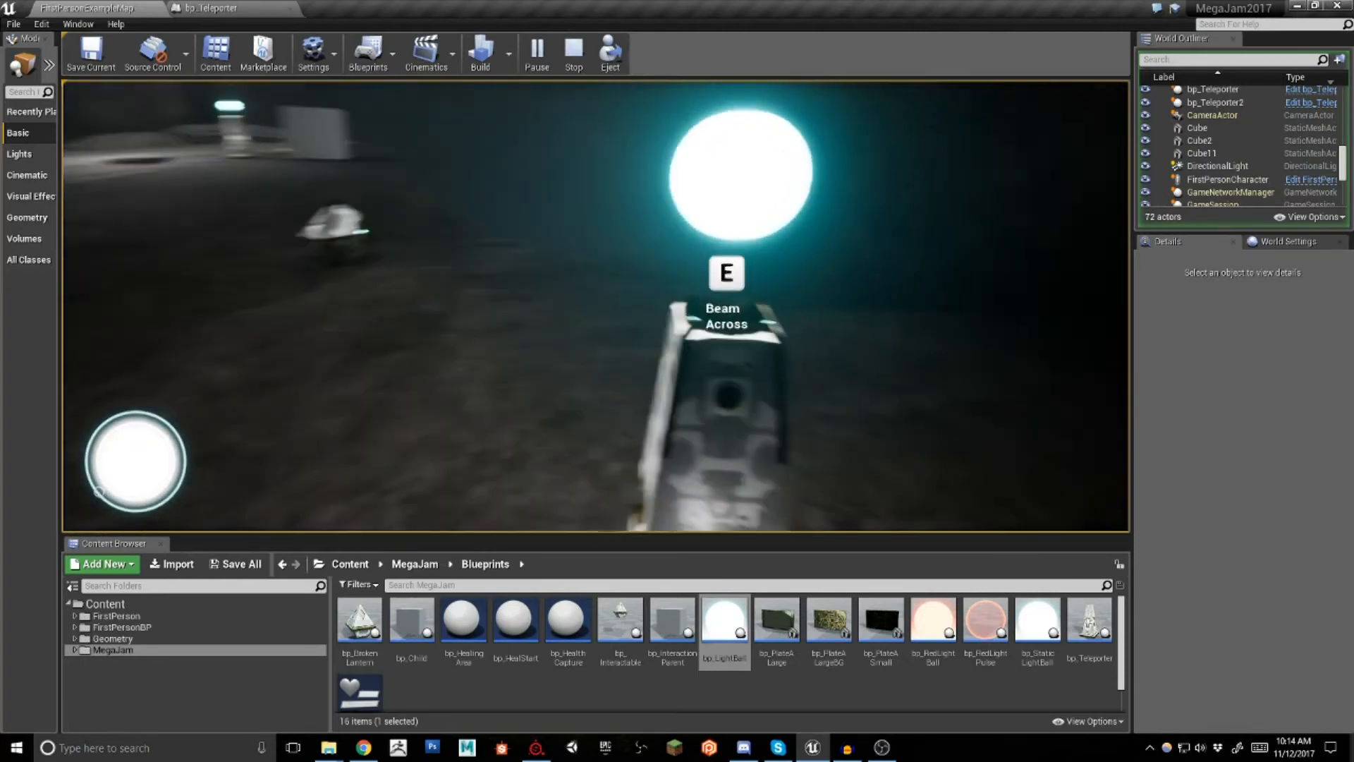
key(e)
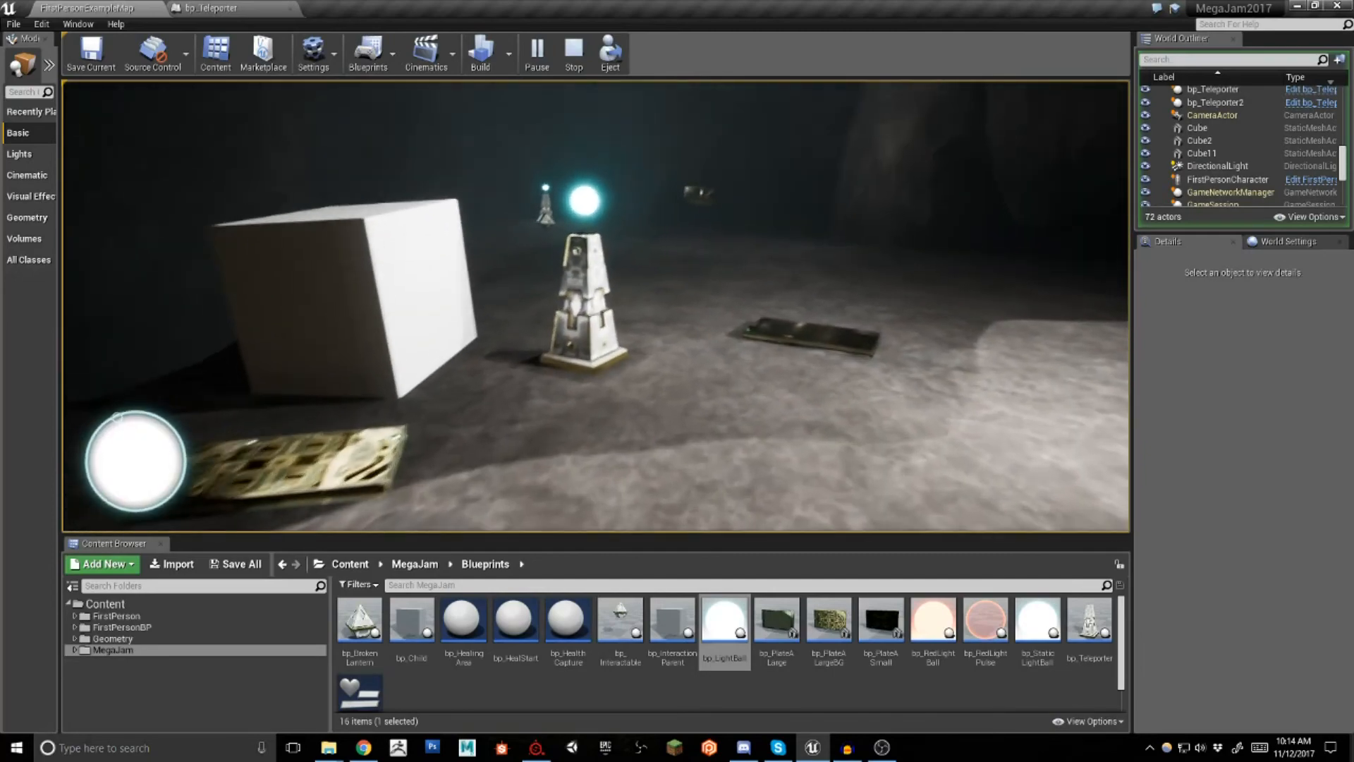
key(w)
key(e)
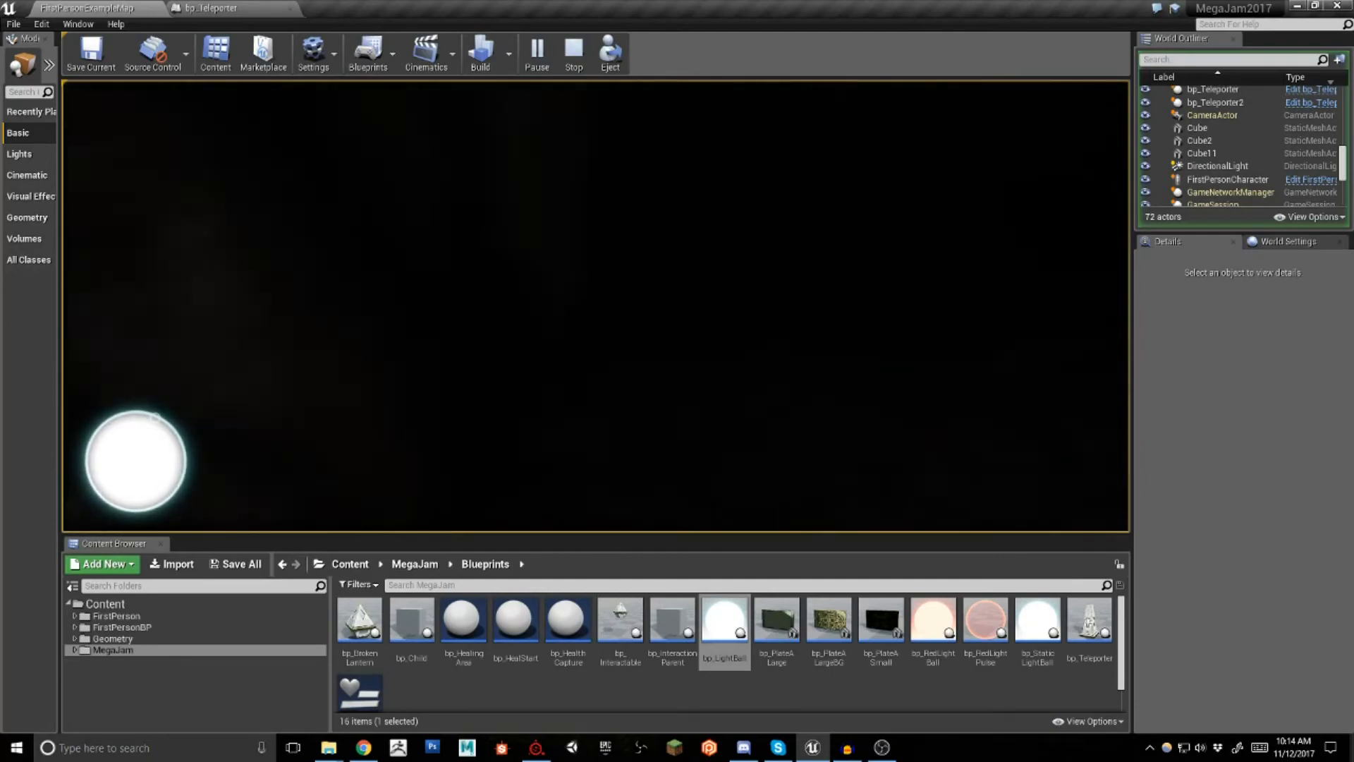
key(w)
key(e)
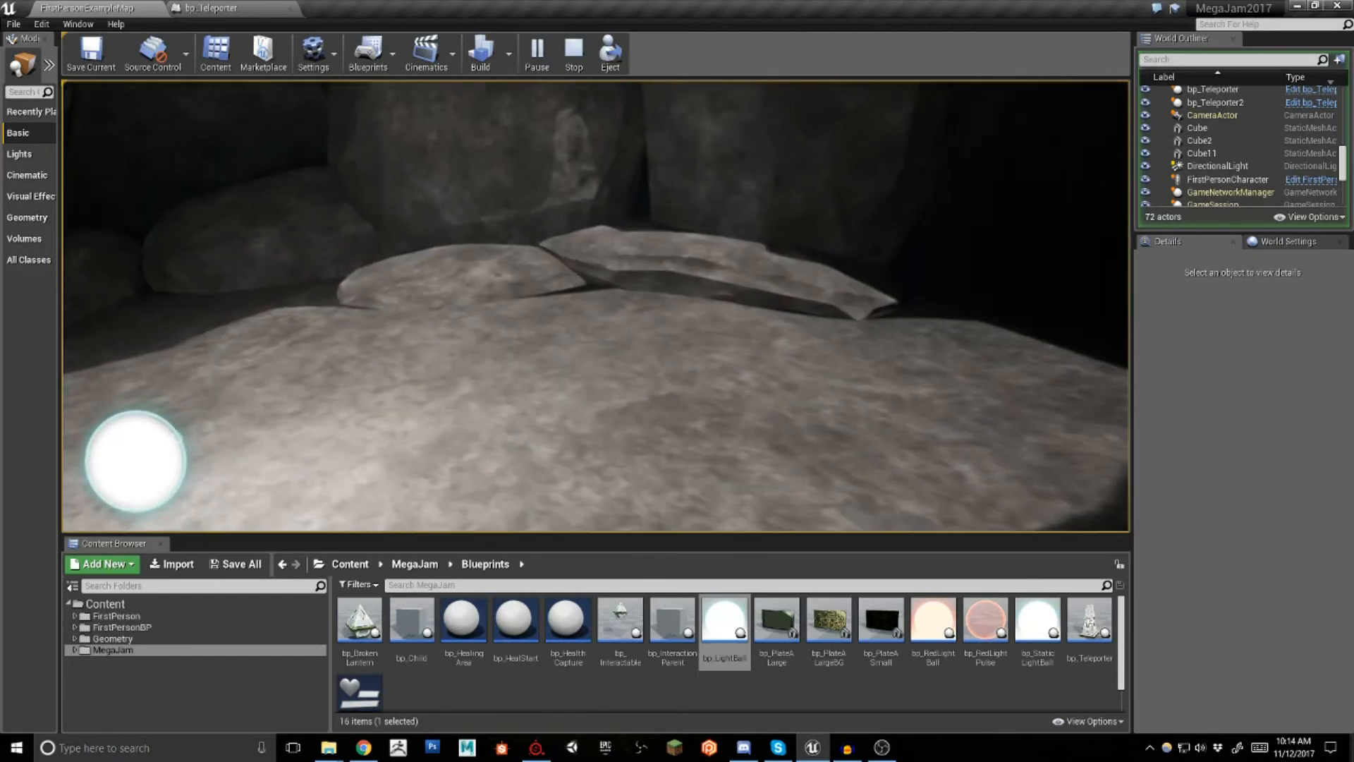
Return to the teleporter beside the white cube, and test beaming across and back once more
key(s)
key(a)
key(w)
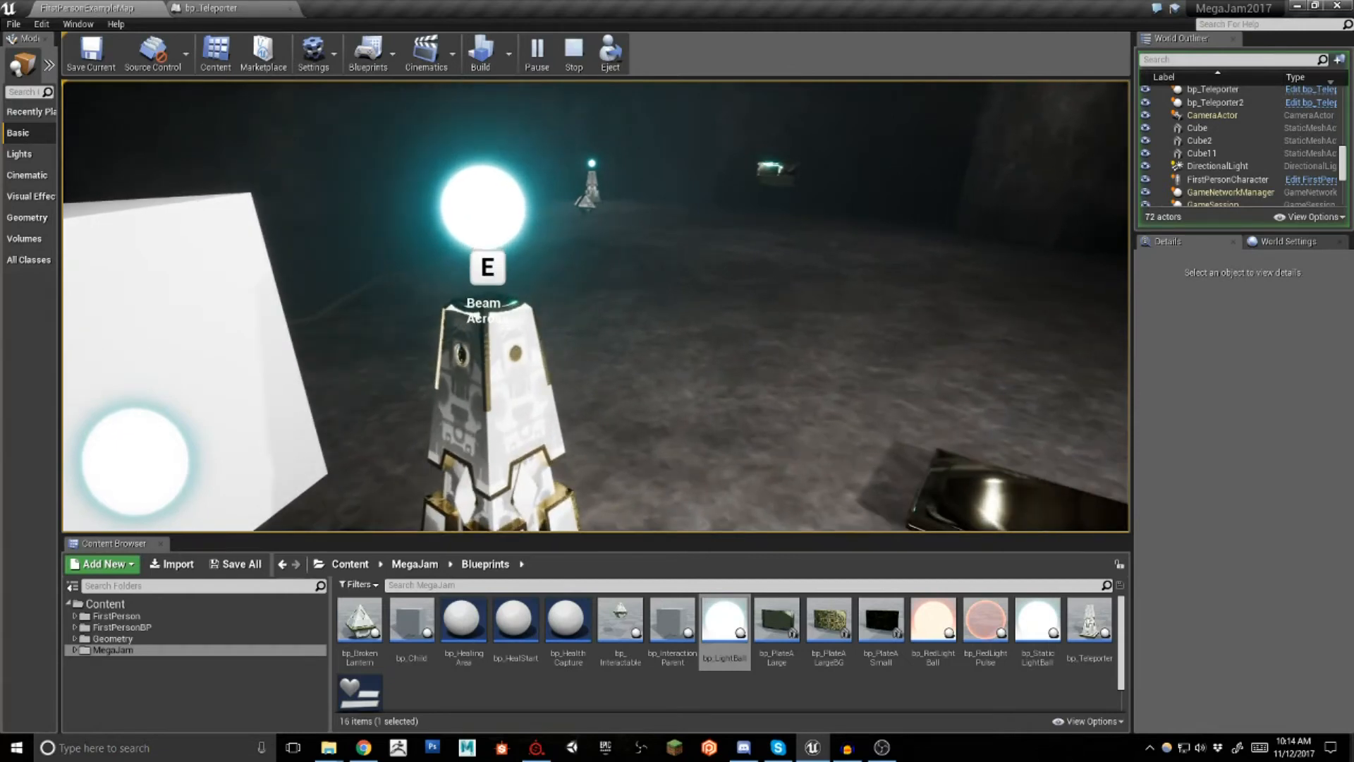
key(s)
key(w)
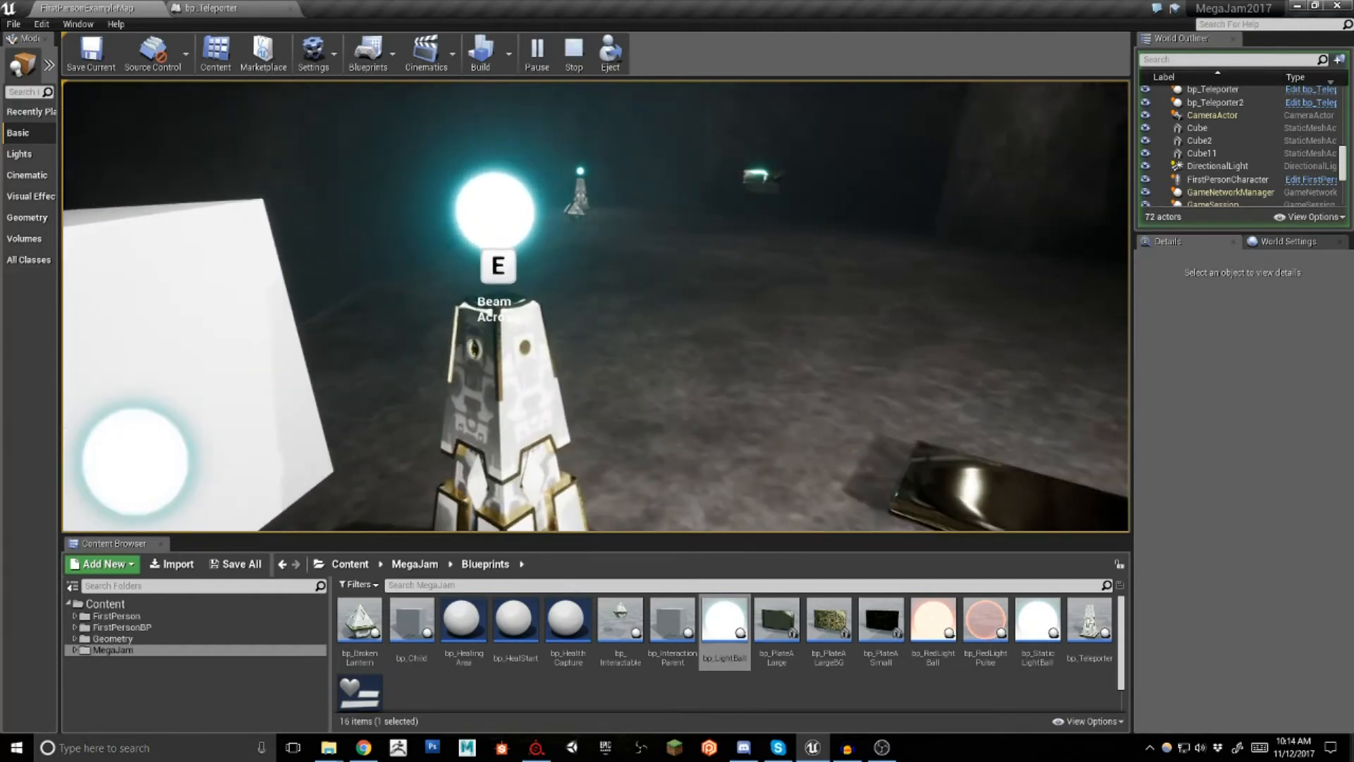
key(e)
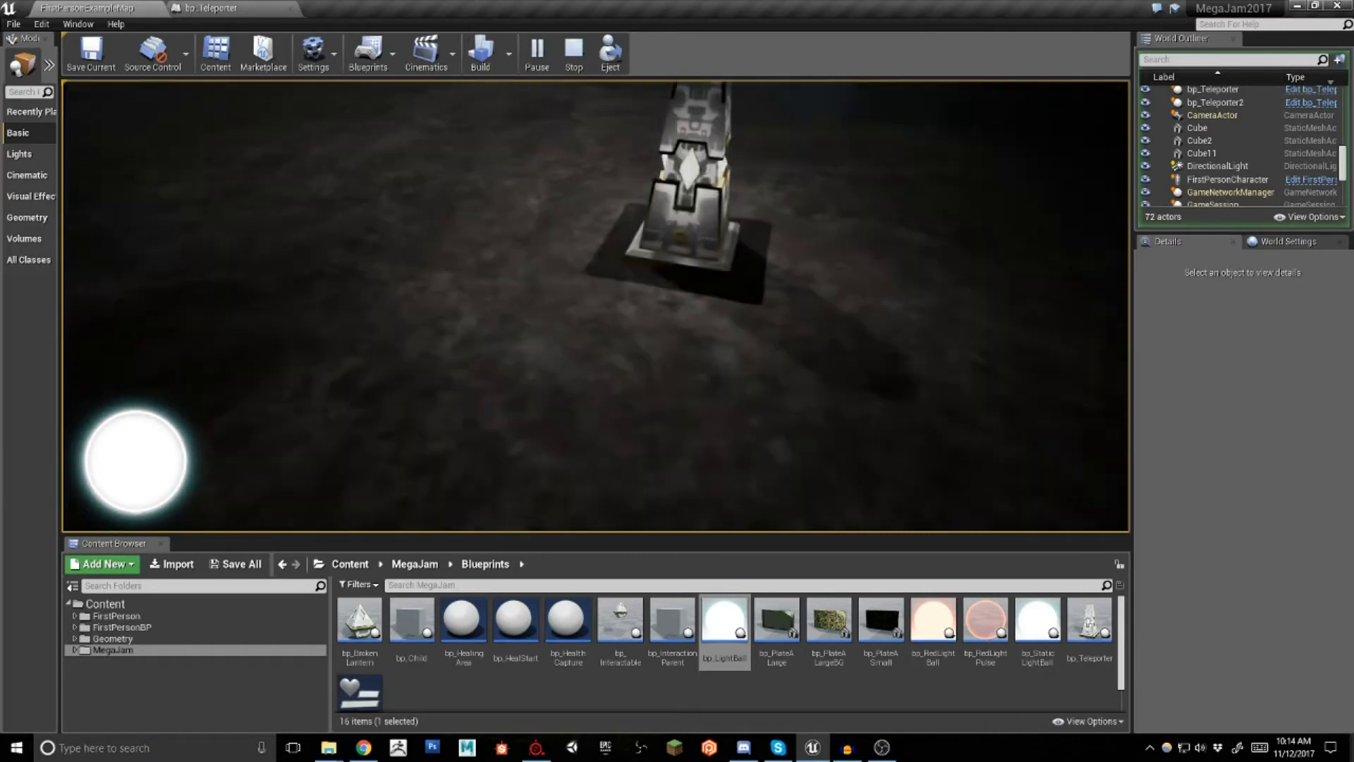
key(w)
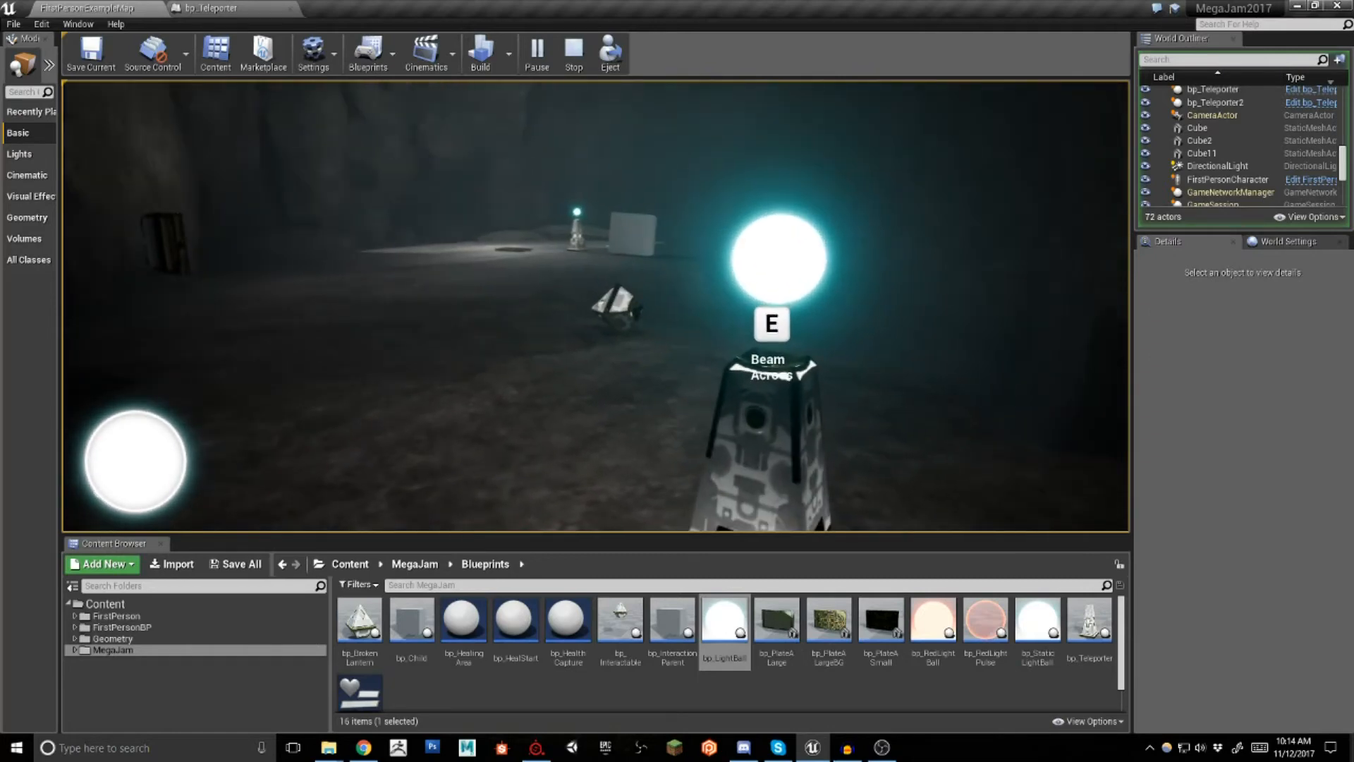
key(e)
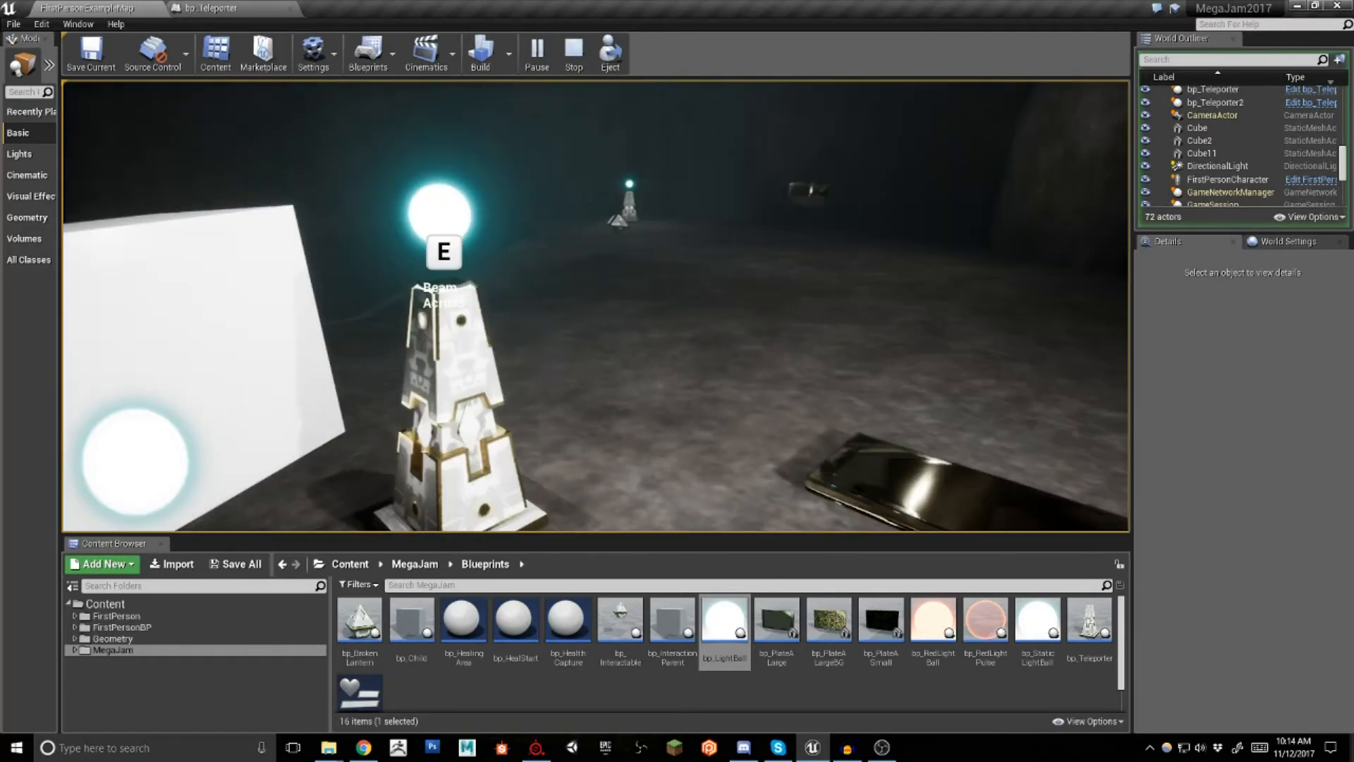
Trigger the teleporter several times in quick succession to test the field-of-view animation, and end the play session
key(w)
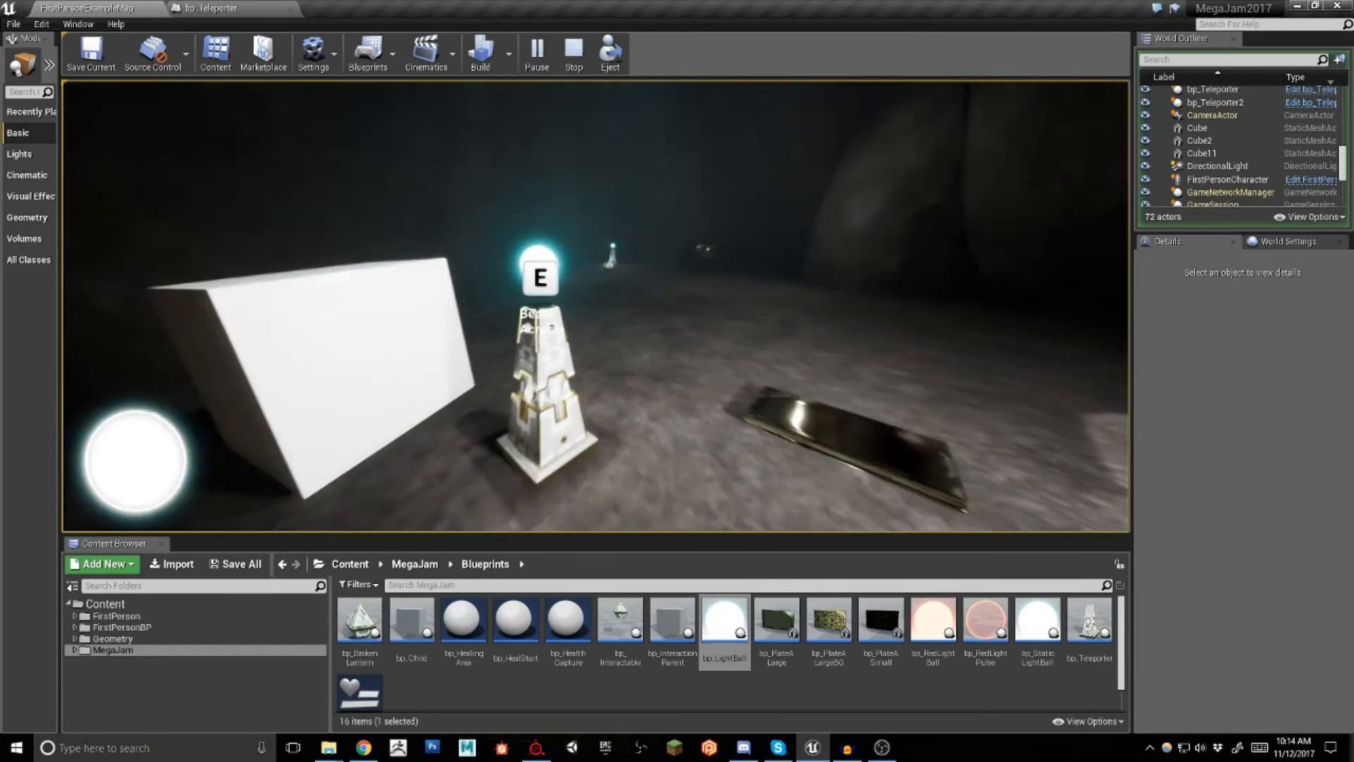
key(e)
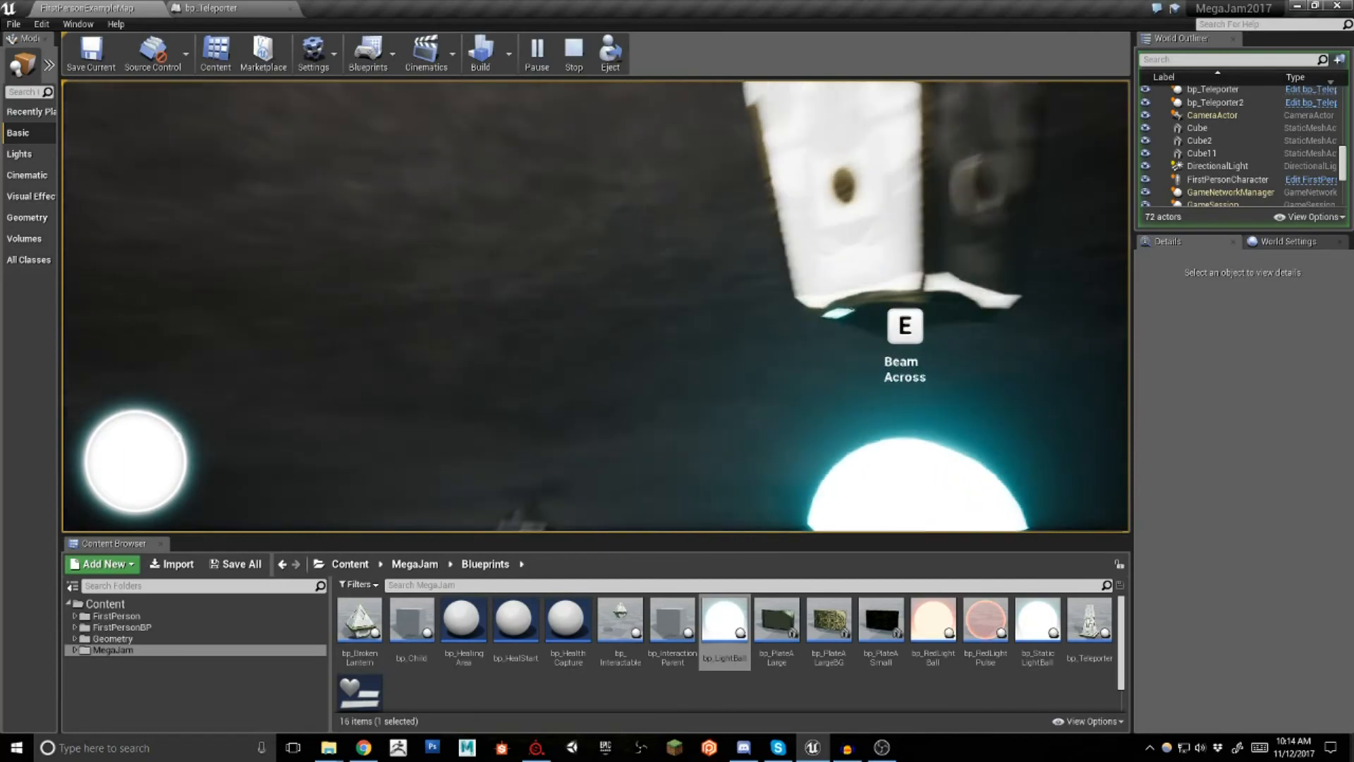
key(e)
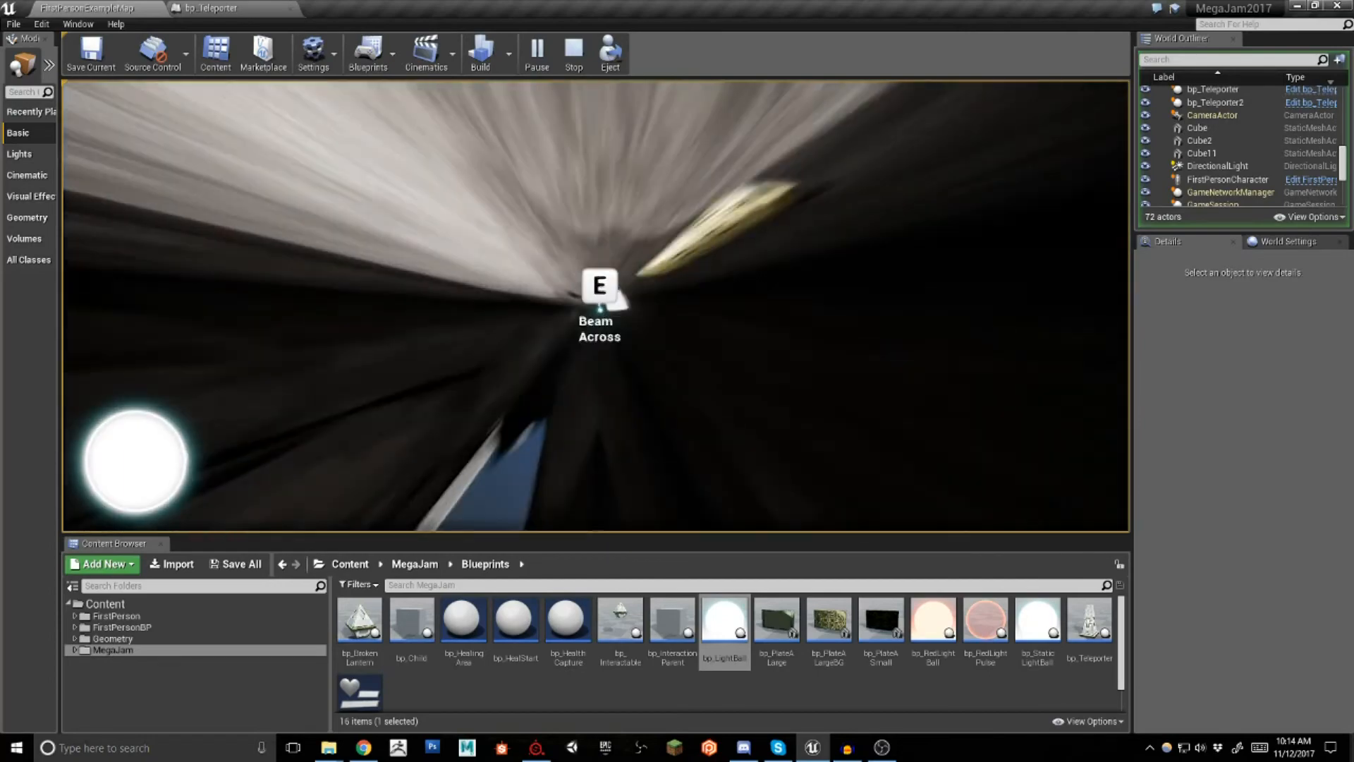
key(e)
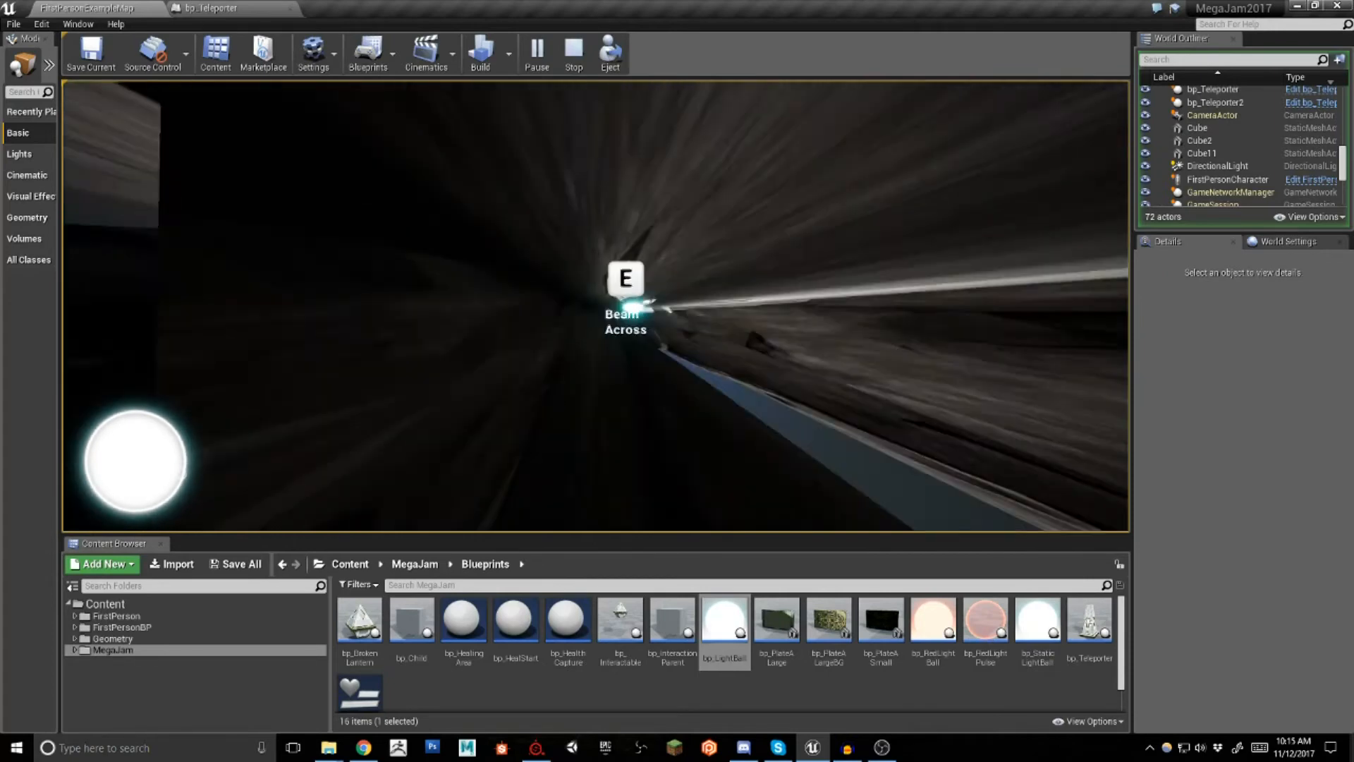
key(e)
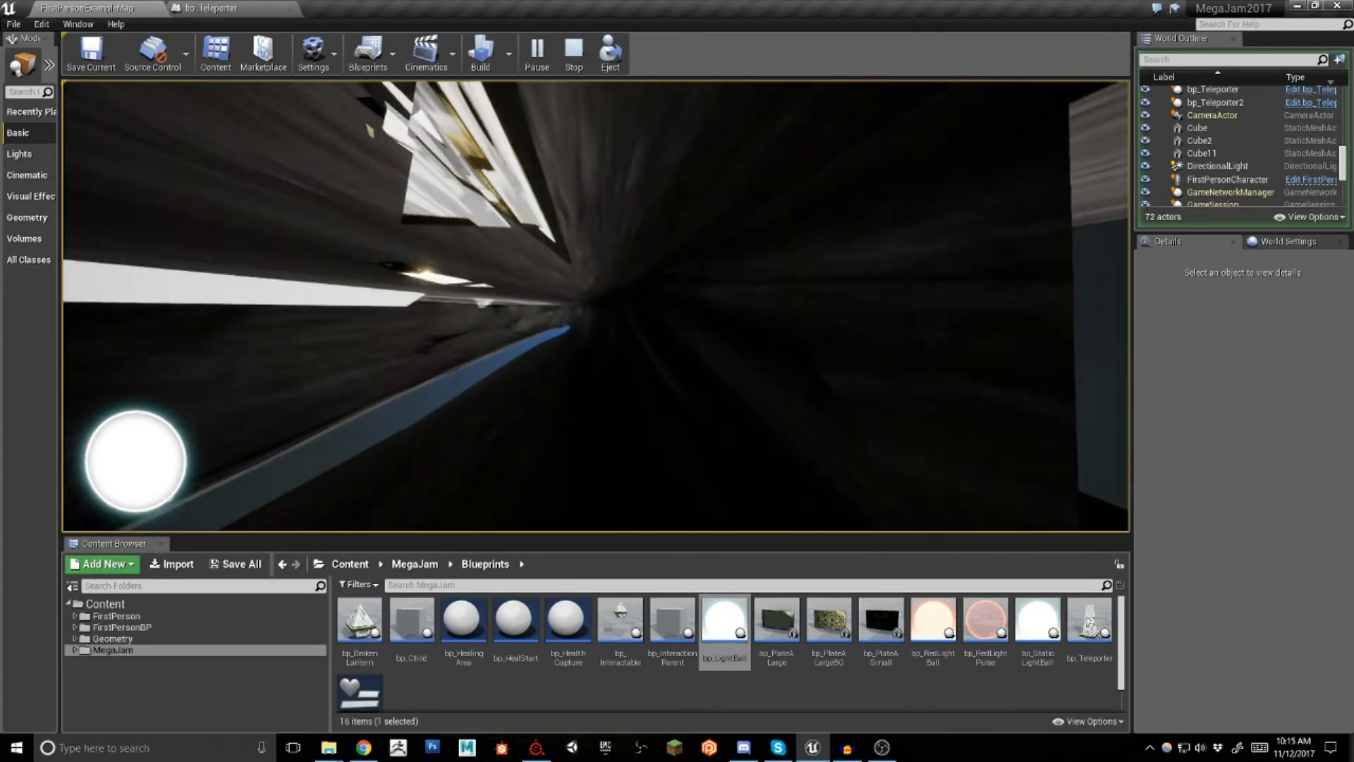
key(Escape)
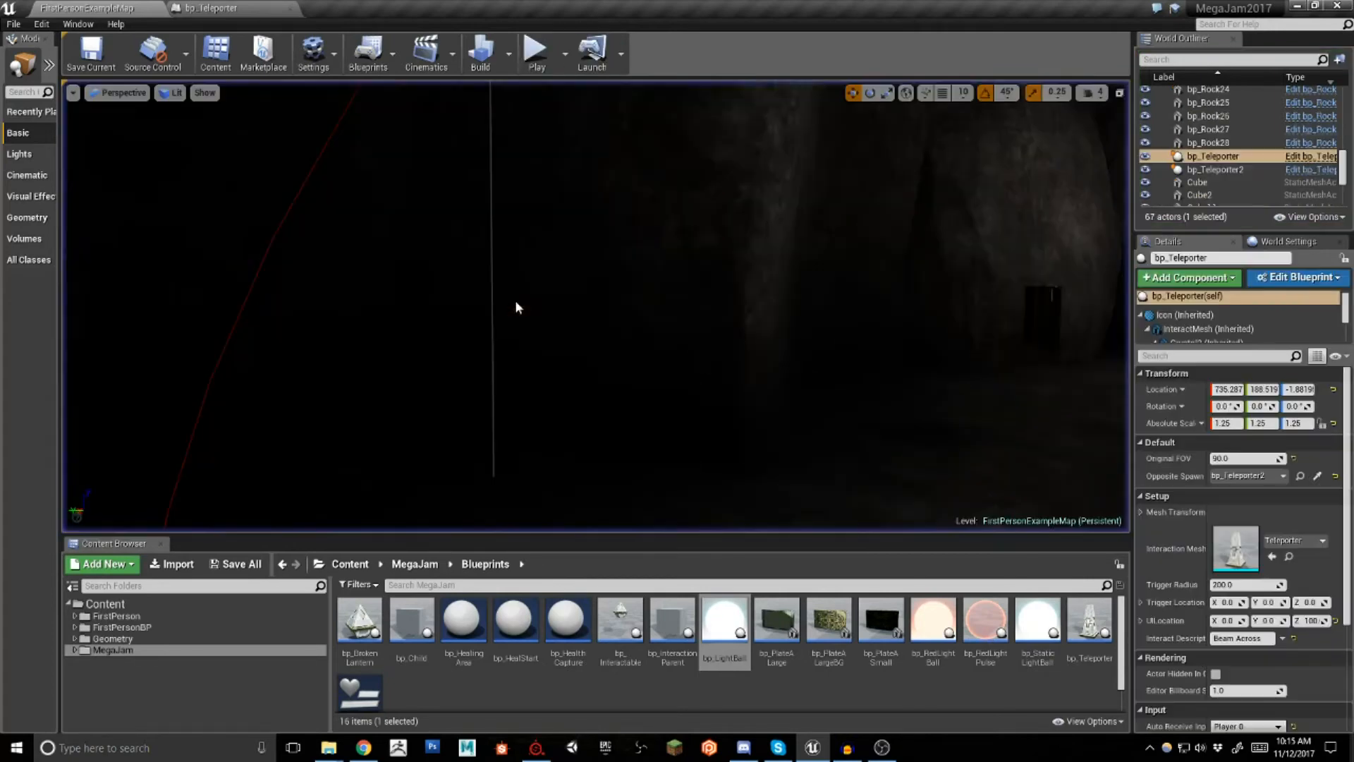
Start a new play session, and test both teleporters and the interaction with the broken lantern on the ground
click(536, 46)
click(613, 303)
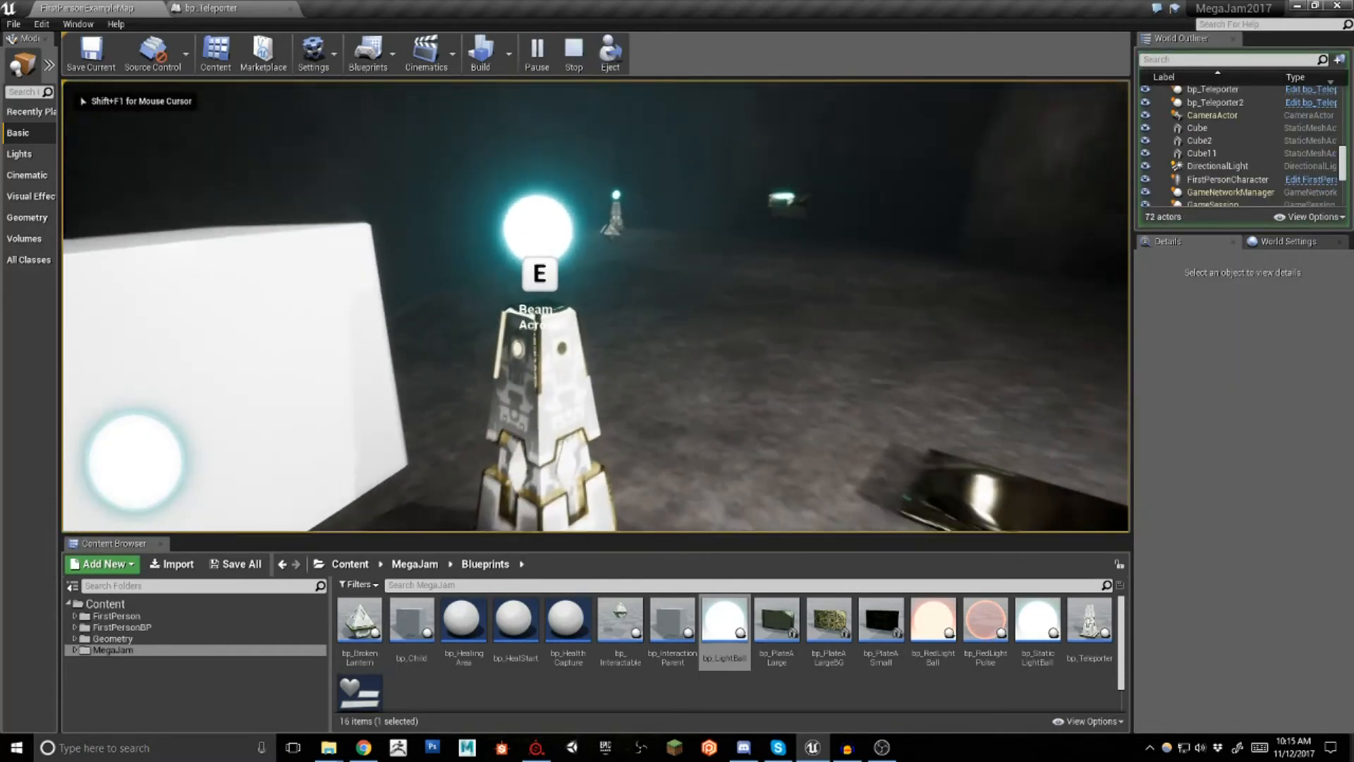
key(e)
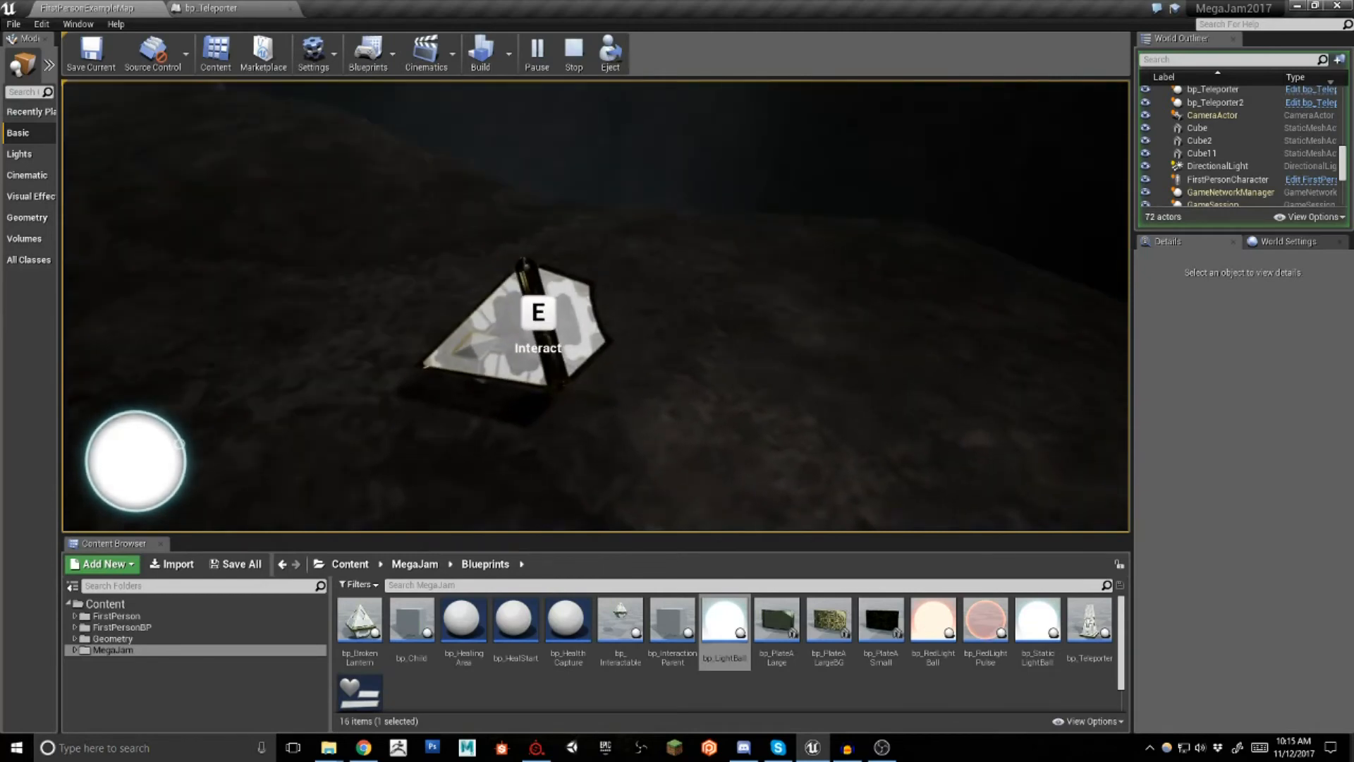
key(e)
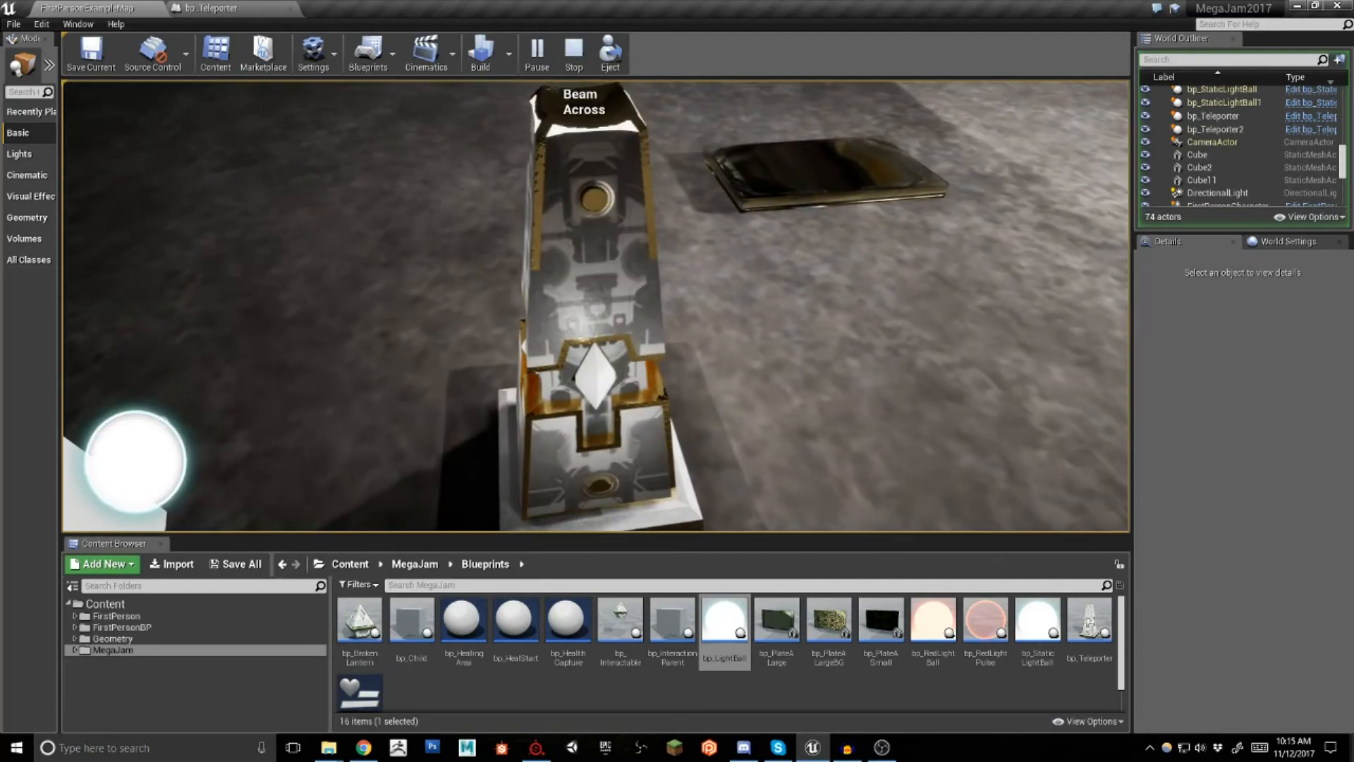
key(e)
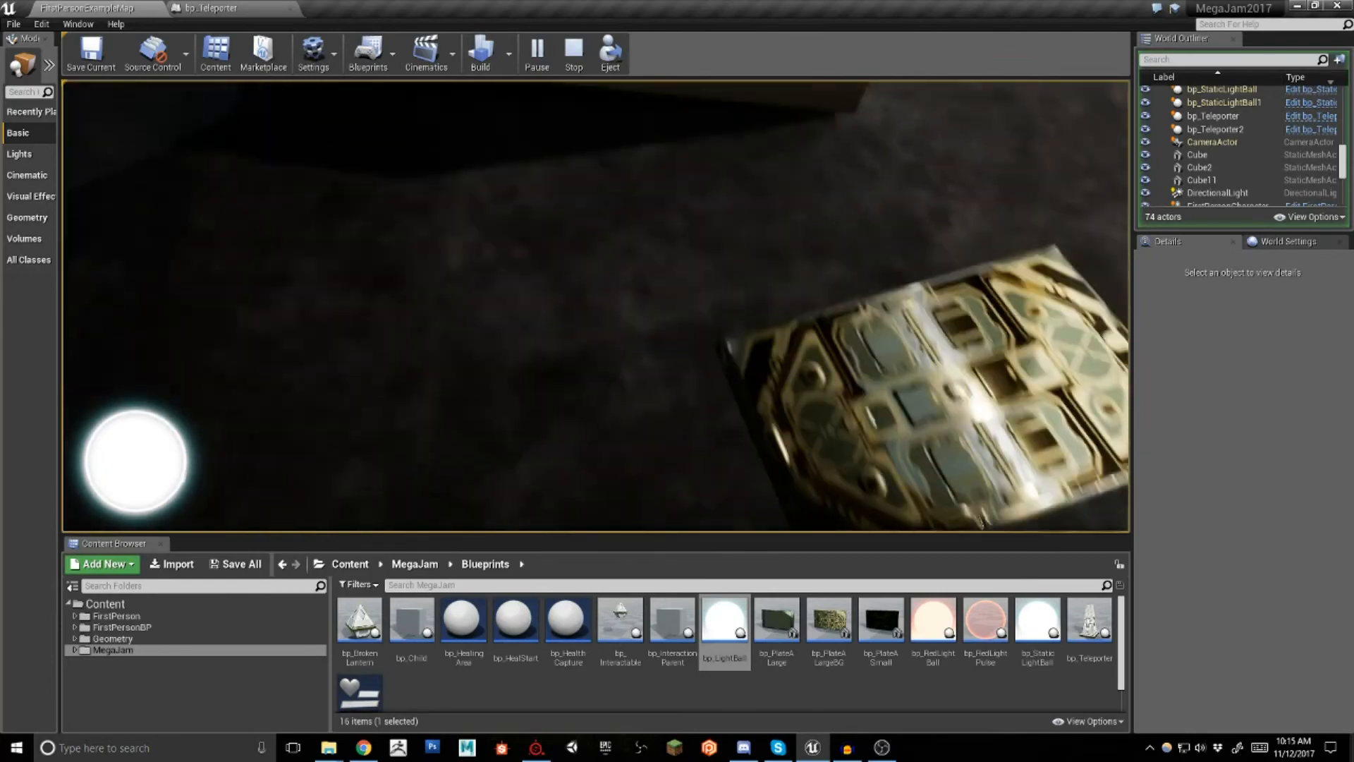
Beam across from the teleporter beside the white cube, approach the floating lantern, return to a teleporter, and end the play session
key(w)
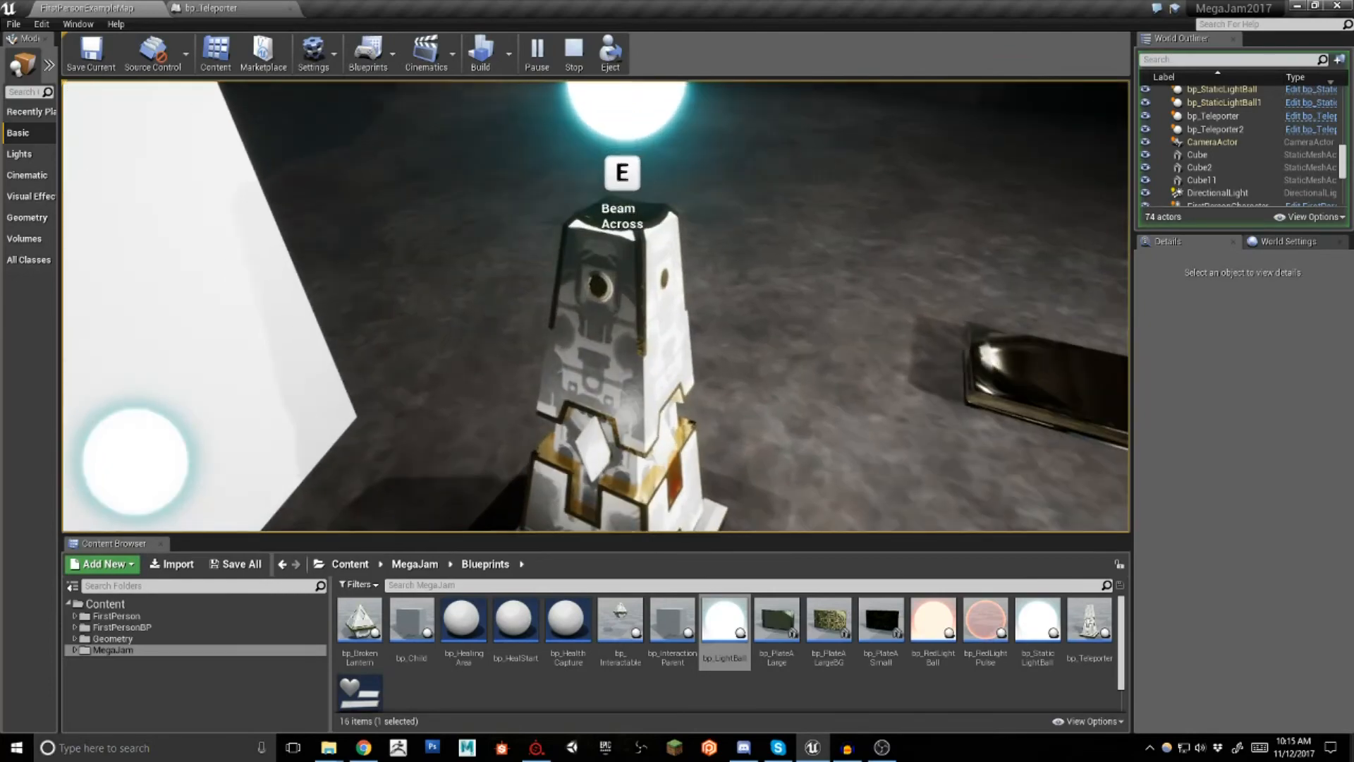
key(e)
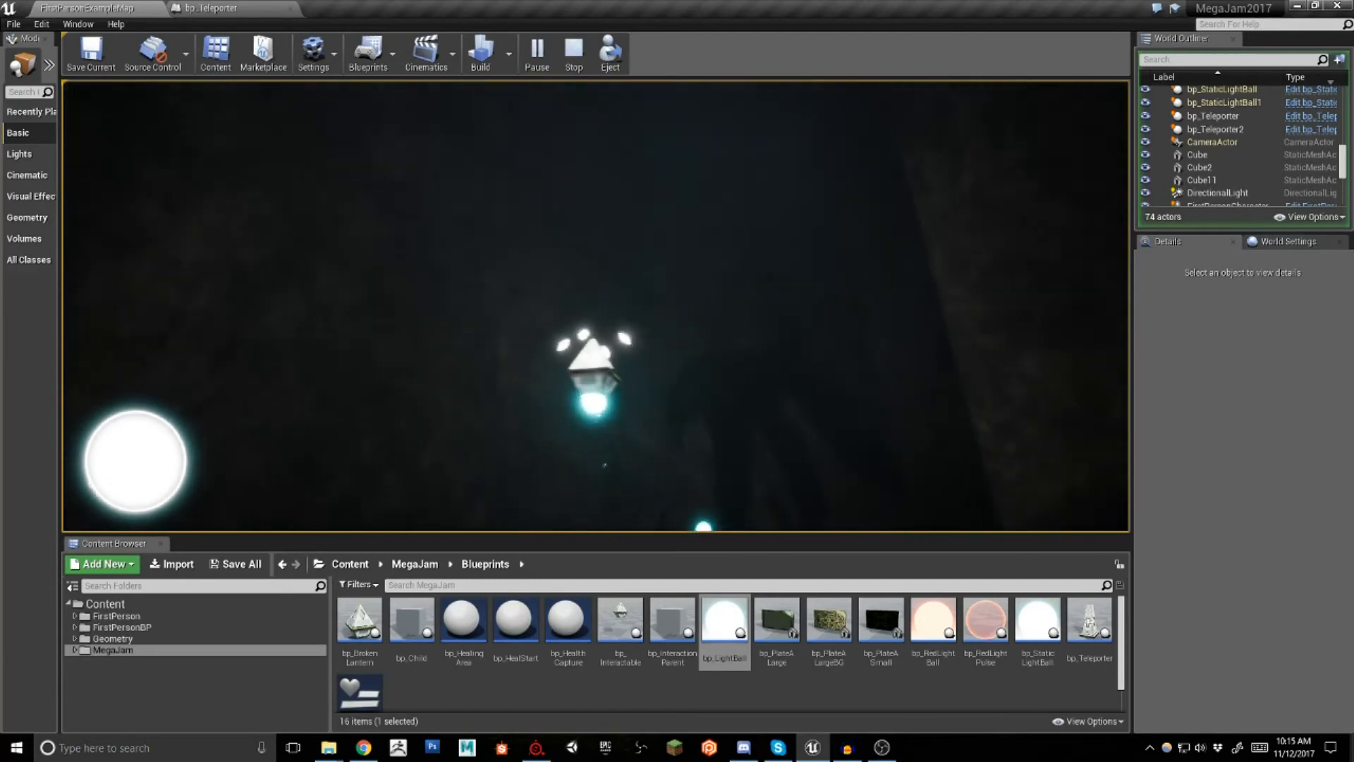
key(w)
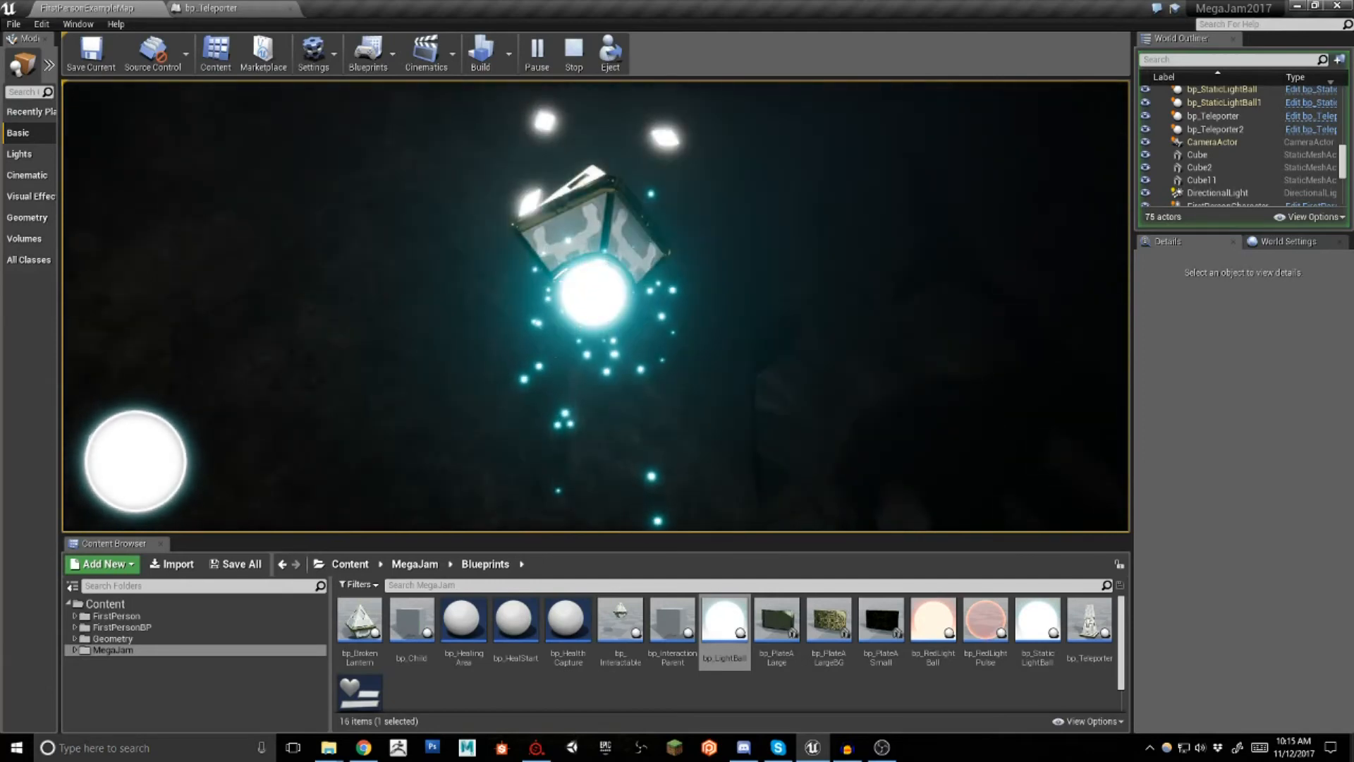
key(w)
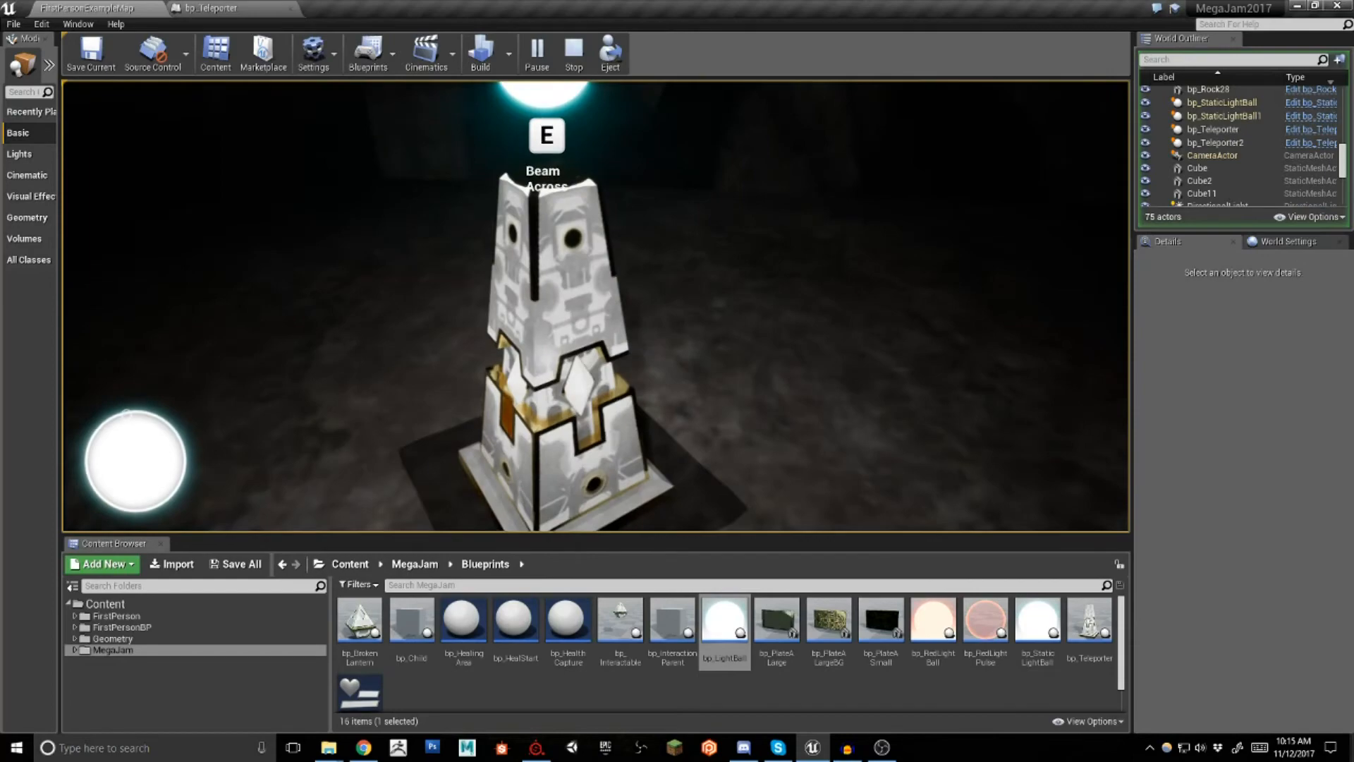
key(w)
key(Escape)
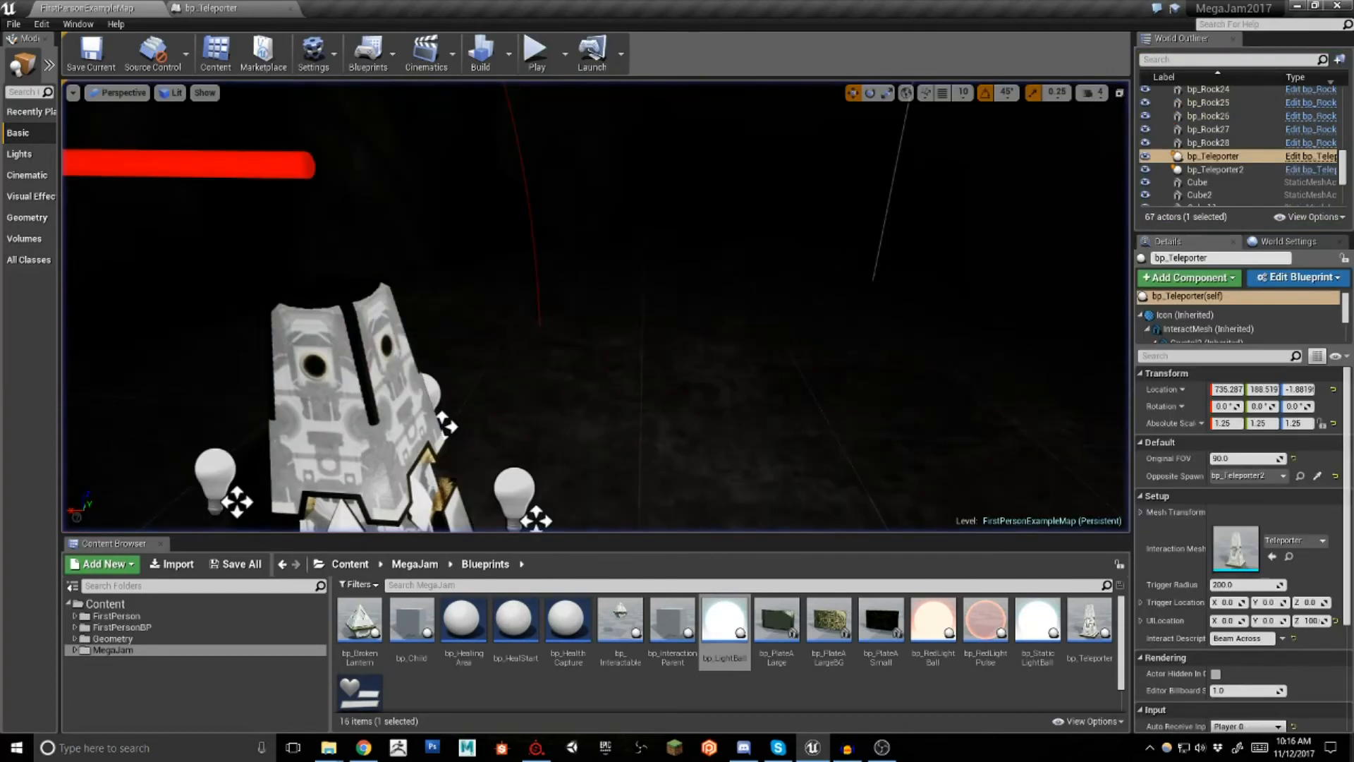
Switch to Substance Painter and examine the textured teleporter model from several angles
click(537, 746)
mouse_move(516, 287)
alt+mouse_down()
mouse_move(486, 303)
mouse_move(557, 282)
mouse_move(562, 254)
mouse_move(529, 308)
alt+mouse_up()
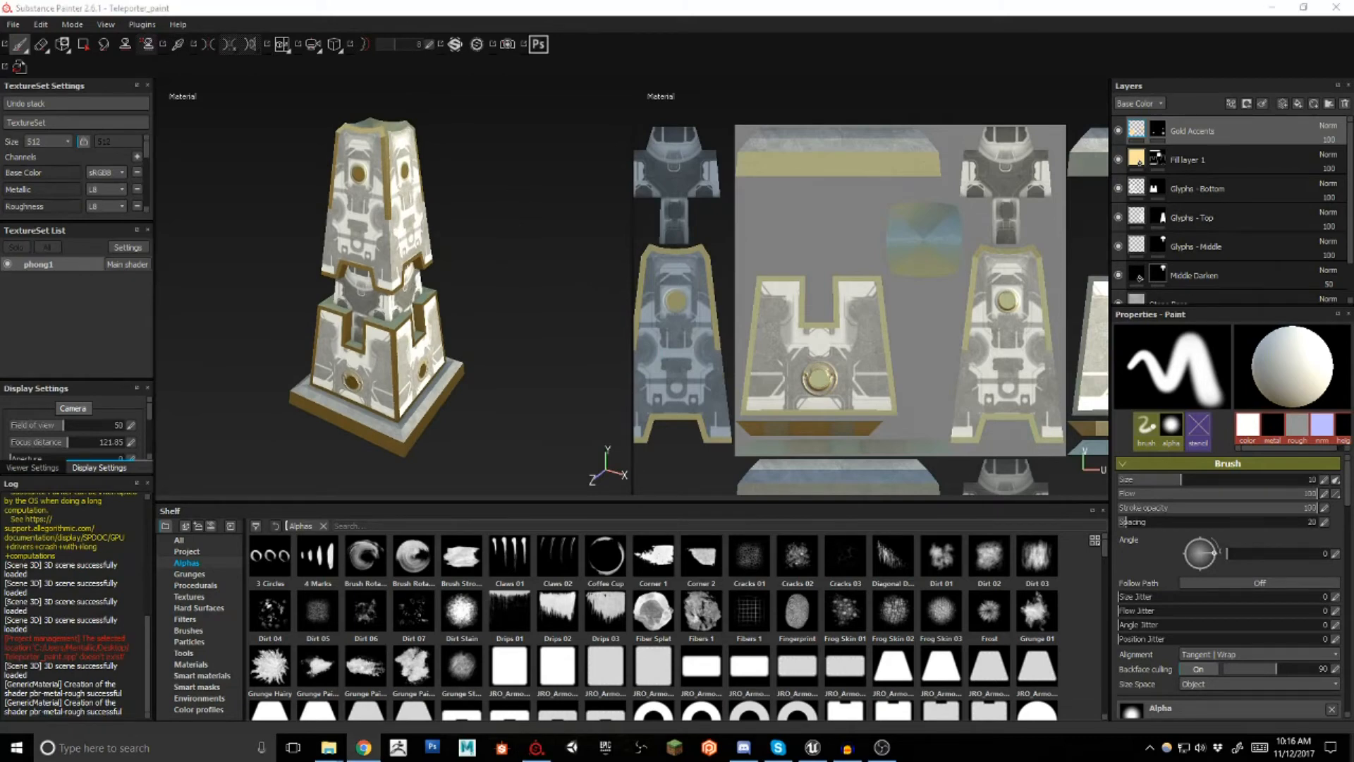
alt+drag(469, 309, 577, 487)
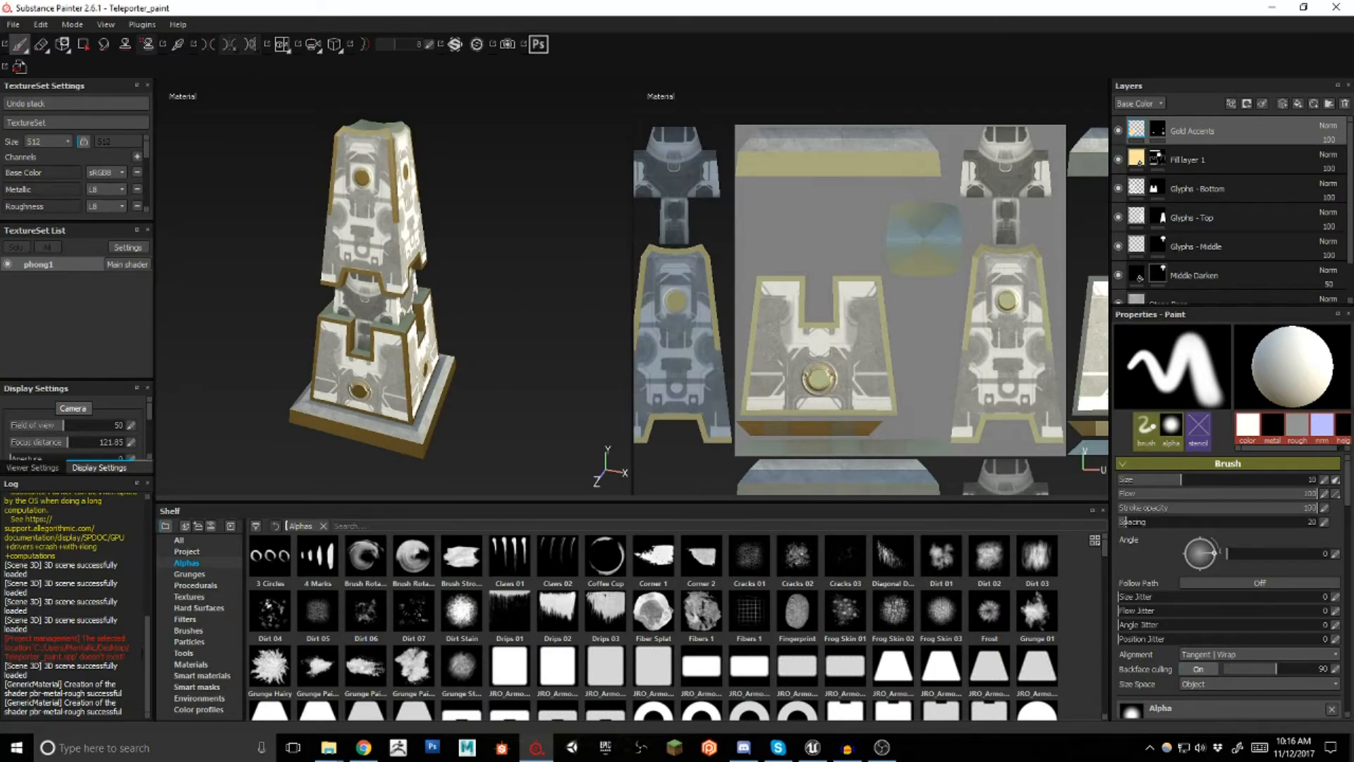
scroll(875, 638, down, 5)
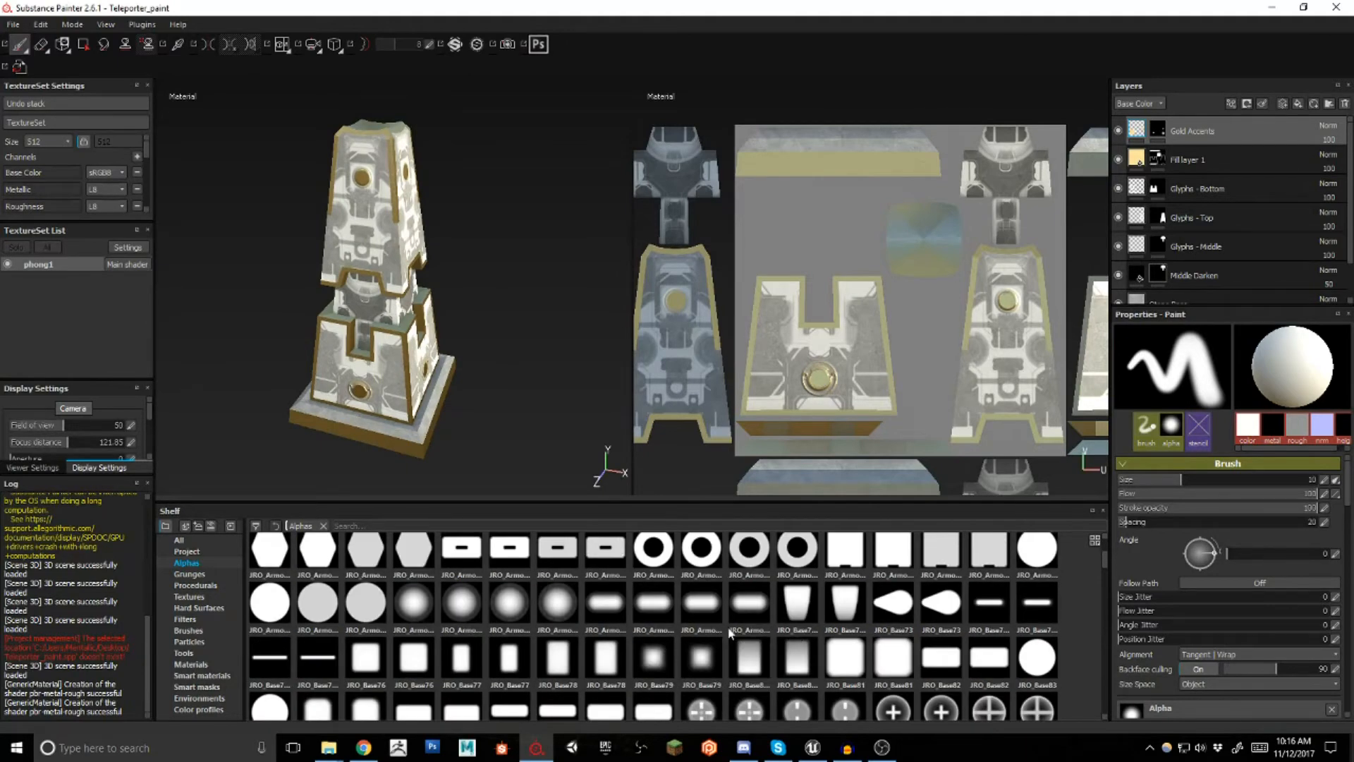
mouse_move(729, 632)
mouse_move(438, 288)
alt+mouse_down()
mouse_move(465, 278)
mouse_move(418, 291)
alt+mouse_up()
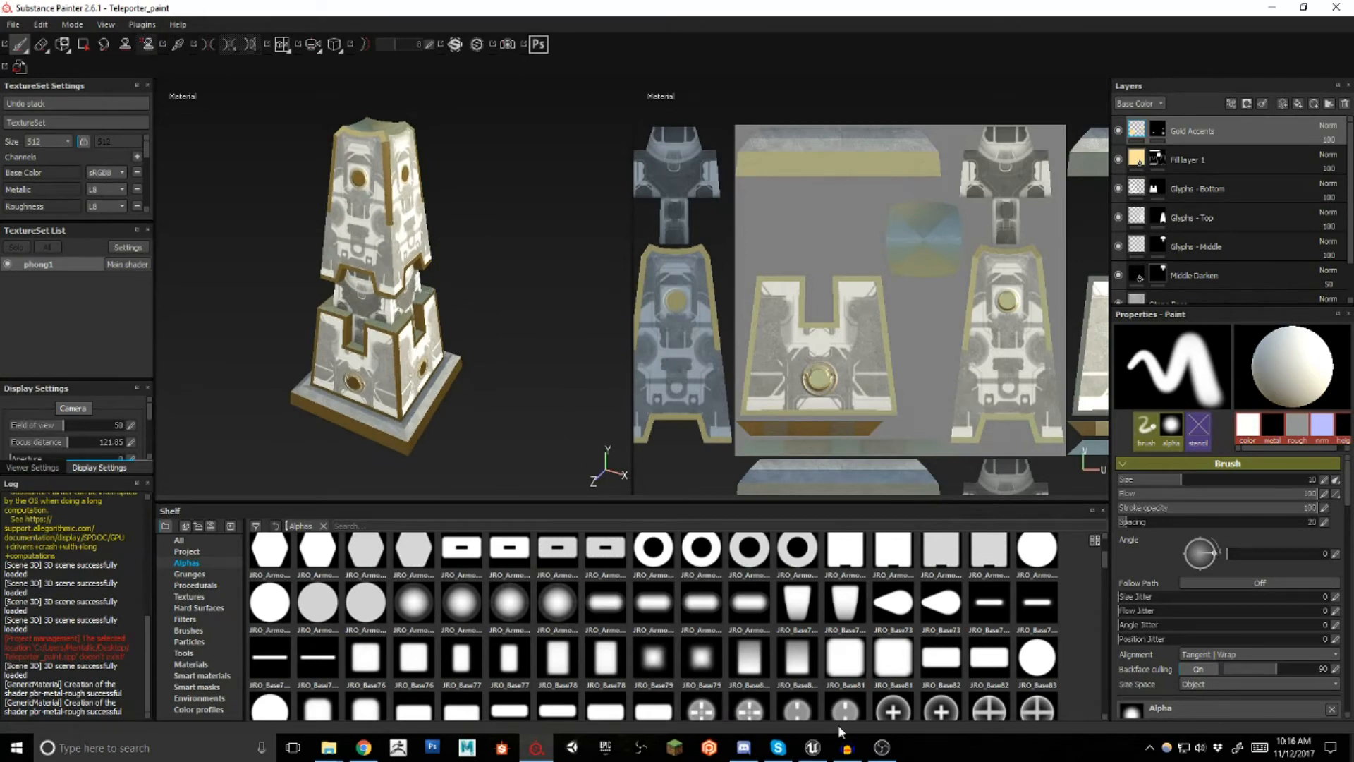
alt+drag(538, 310, 520, 287)
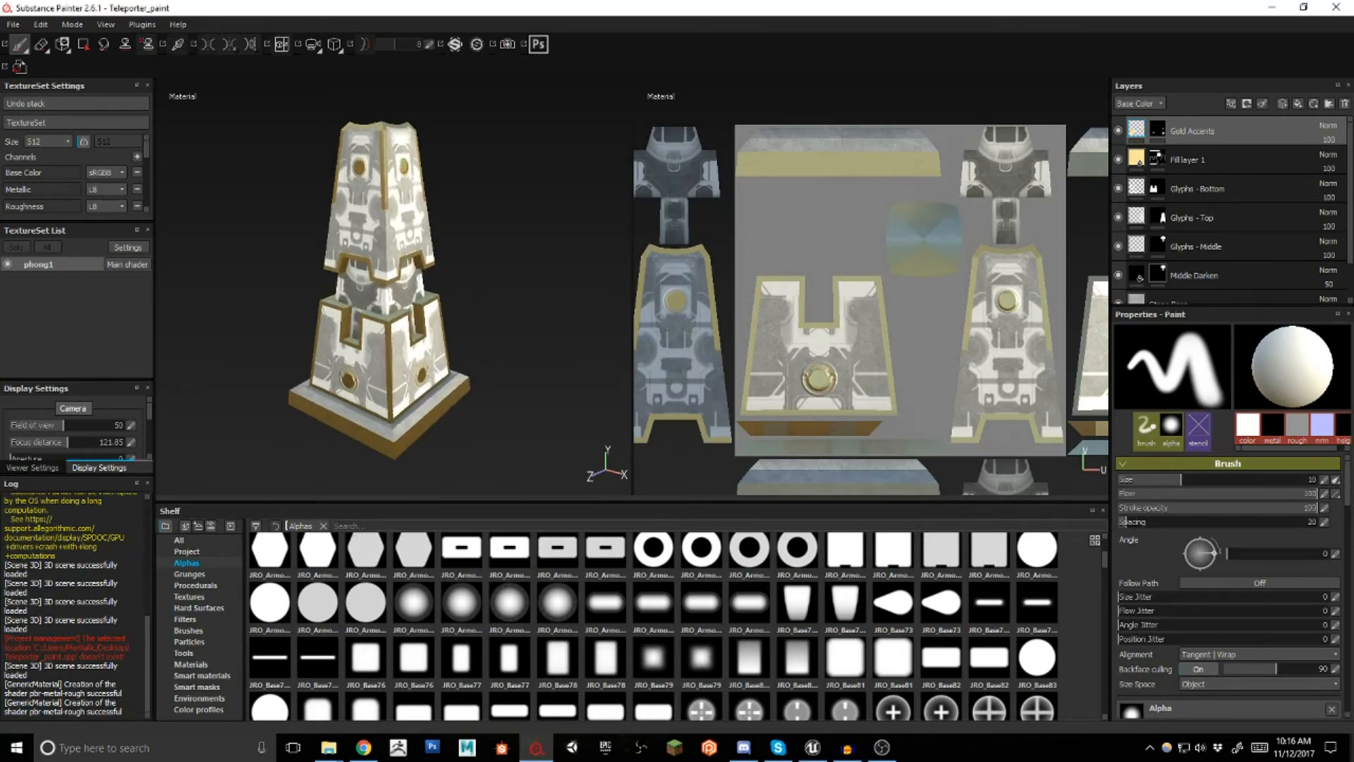
Browse the JRO alphas in the shelf, from the base and cable shapes through to the vent shapes
scroll(635, 601, down, 3)
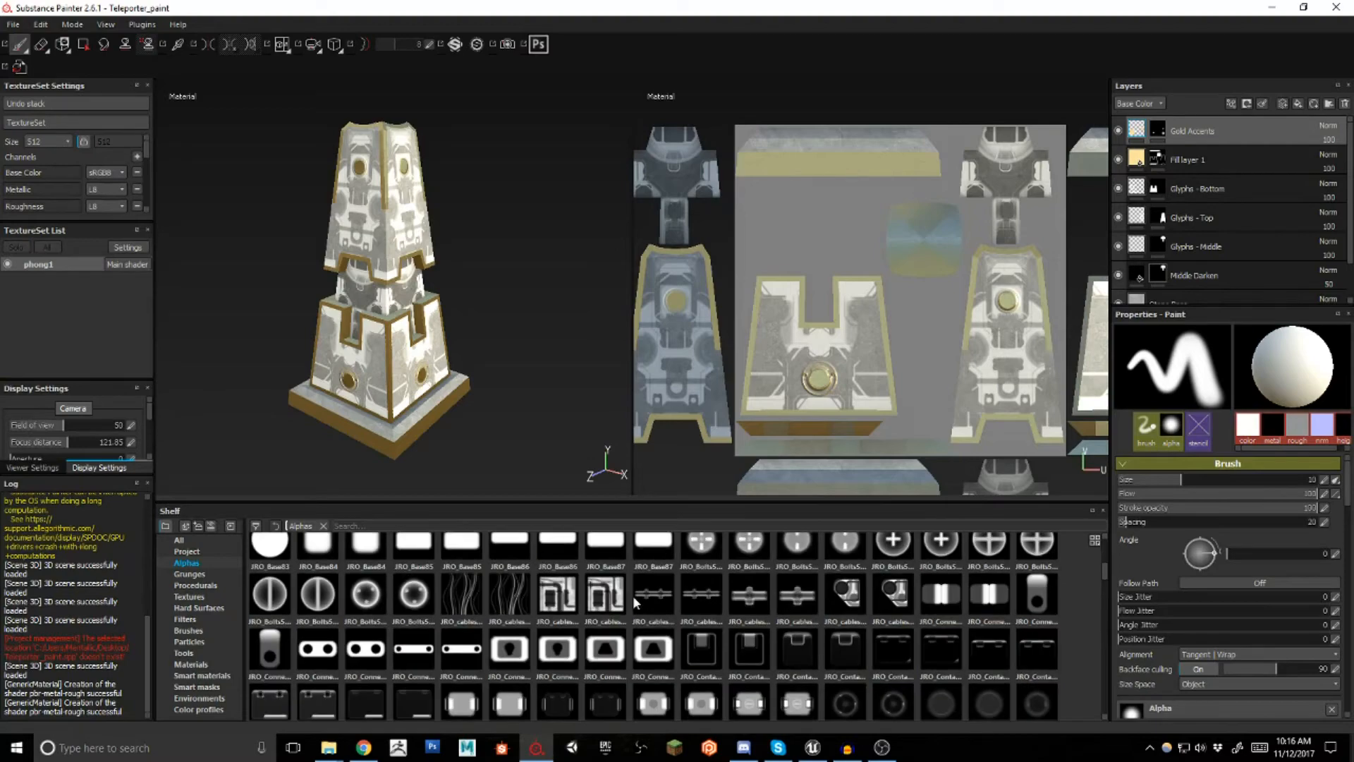
scroll(661, 600, down, 5)
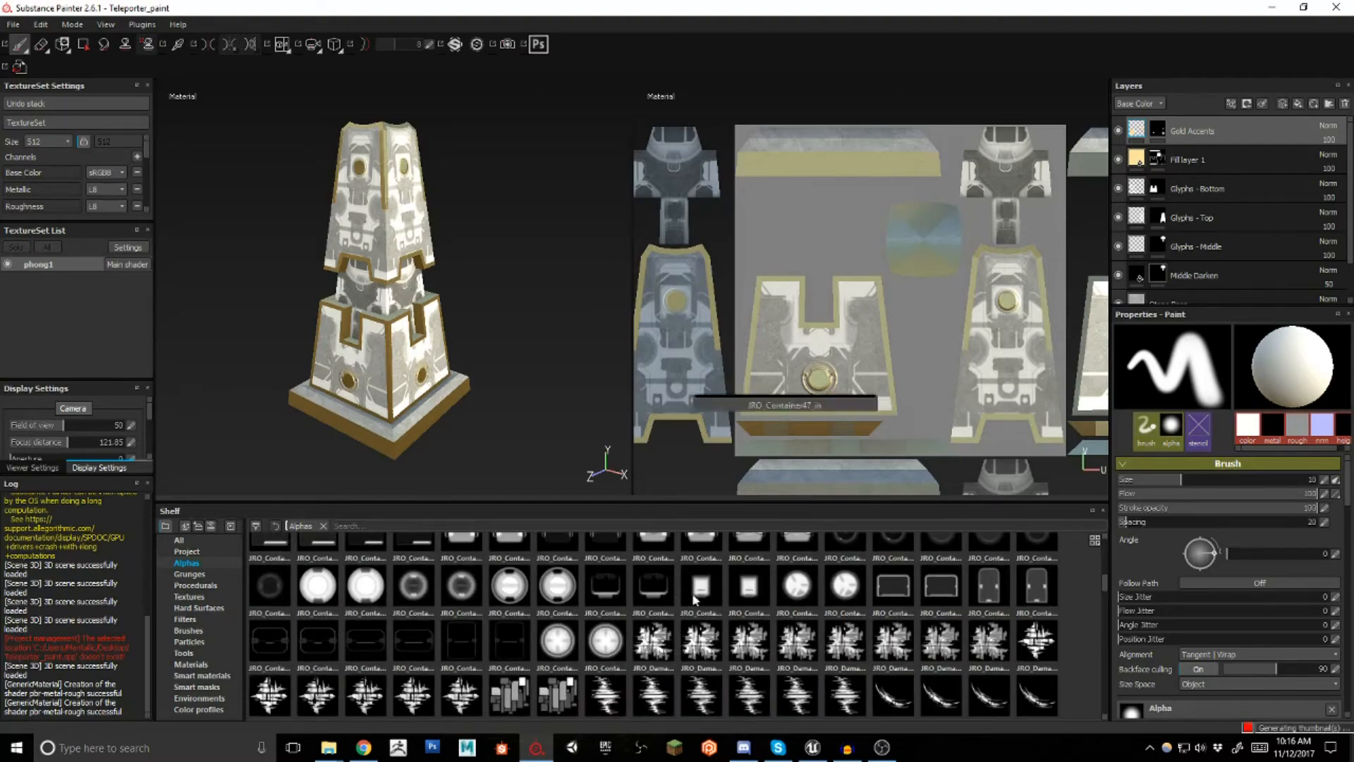
scroll(693, 599, down, 3)
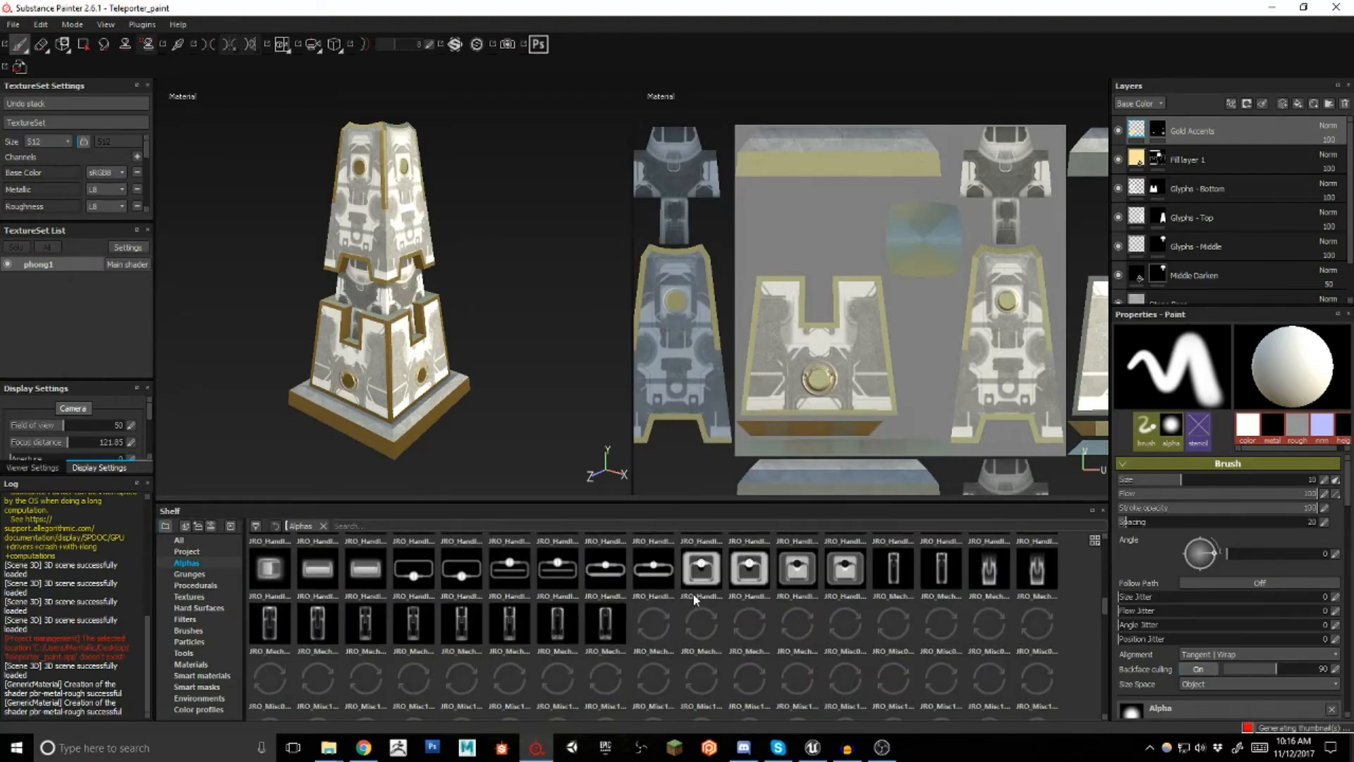
scroll(694, 600, down, 3)
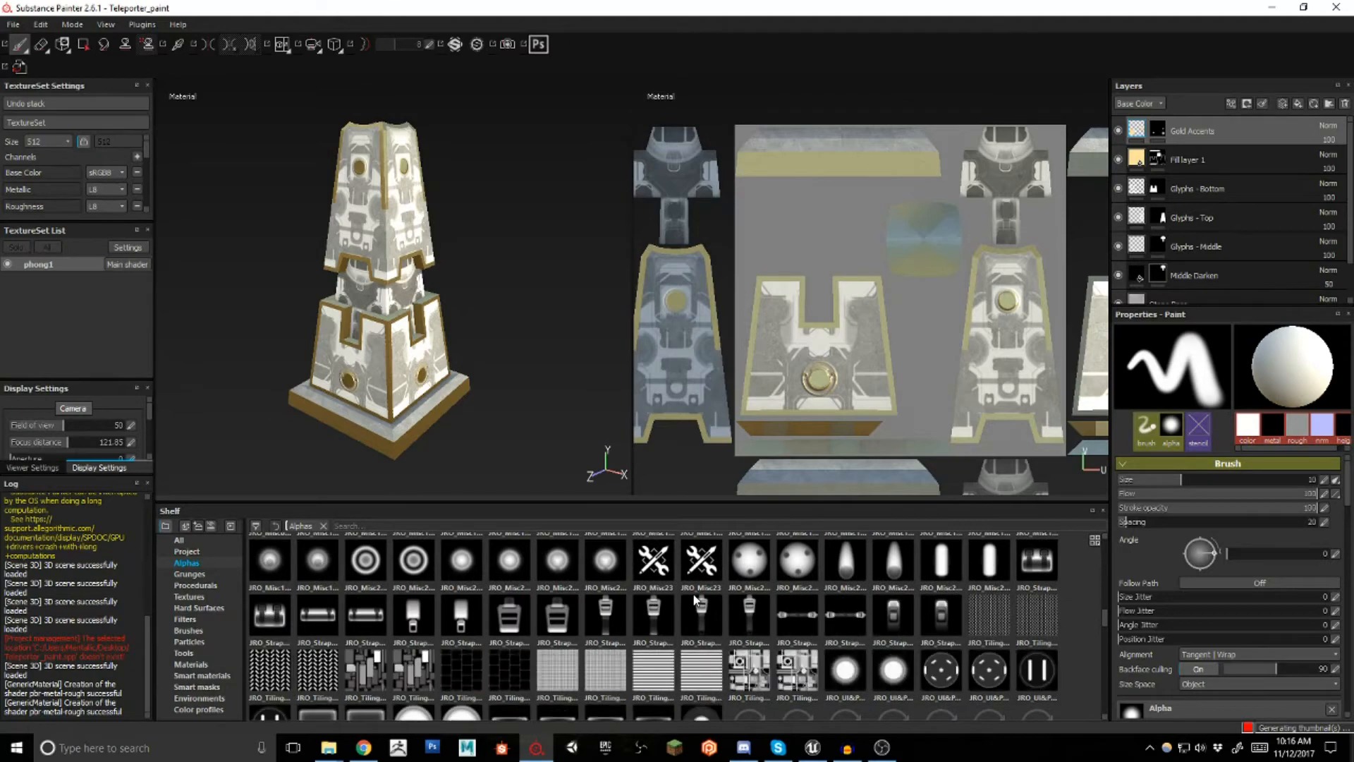
scroll(694, 601, down, 3)
scroll(694, 600, down, 3)
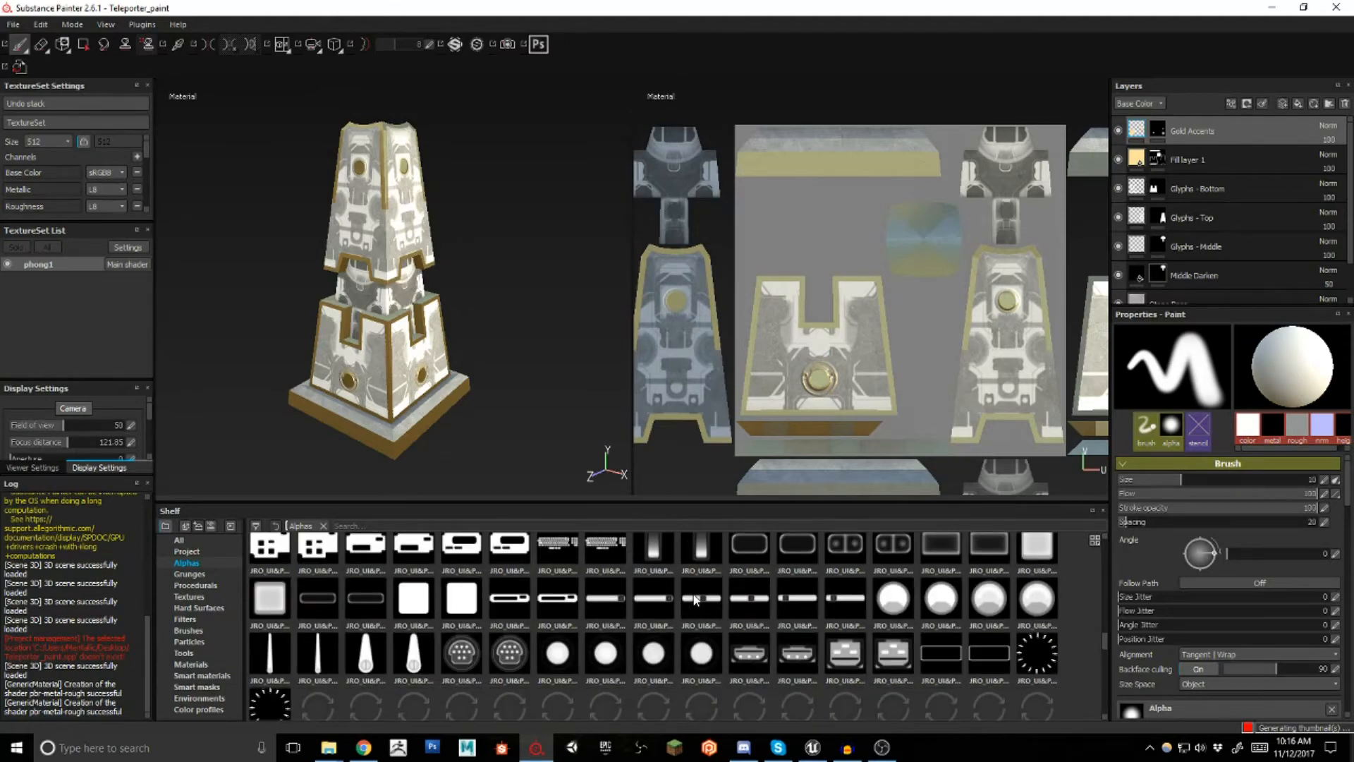
scroll(694, 600, down, 3)
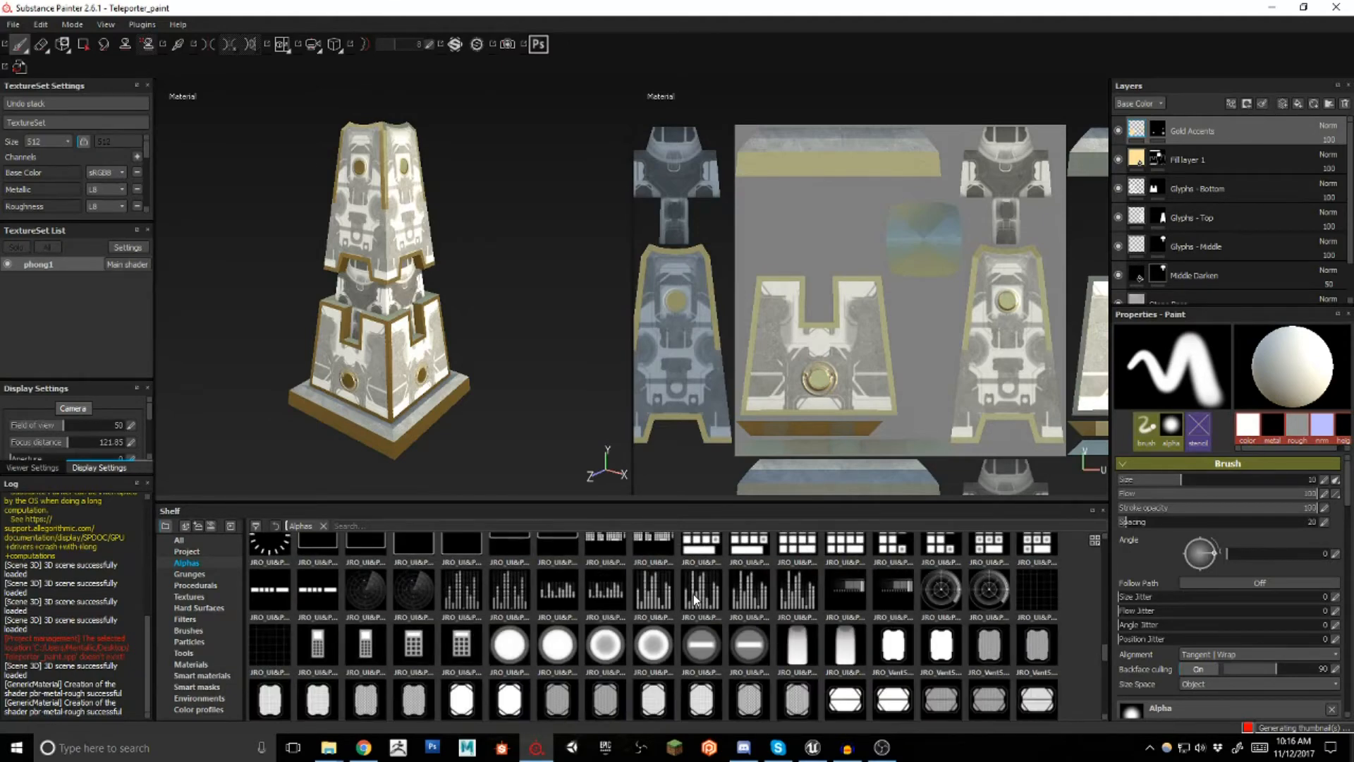
scroll(694, 599, down, 3)
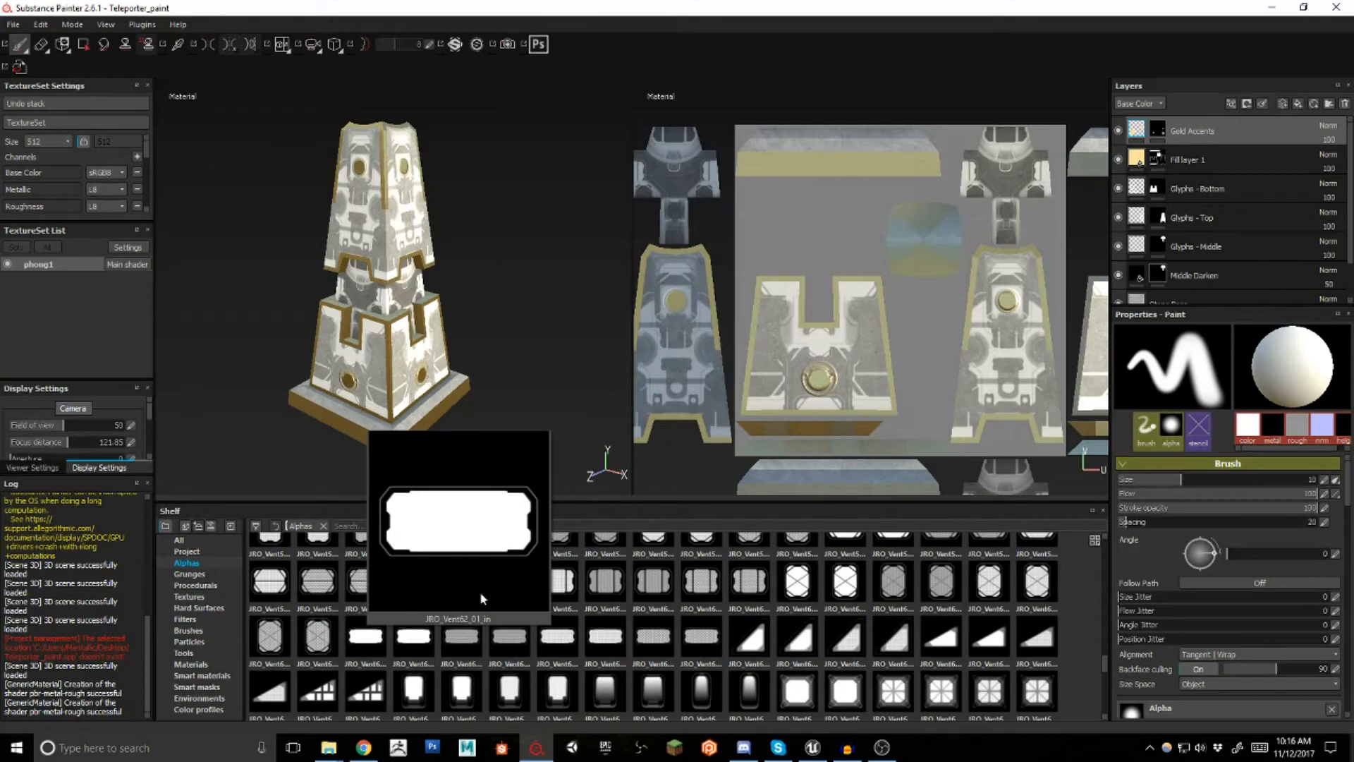
Add a plain fill layer above Gold Accents to cover the teleporter's existing texture
alt+drag(493, 385, 466, 392)
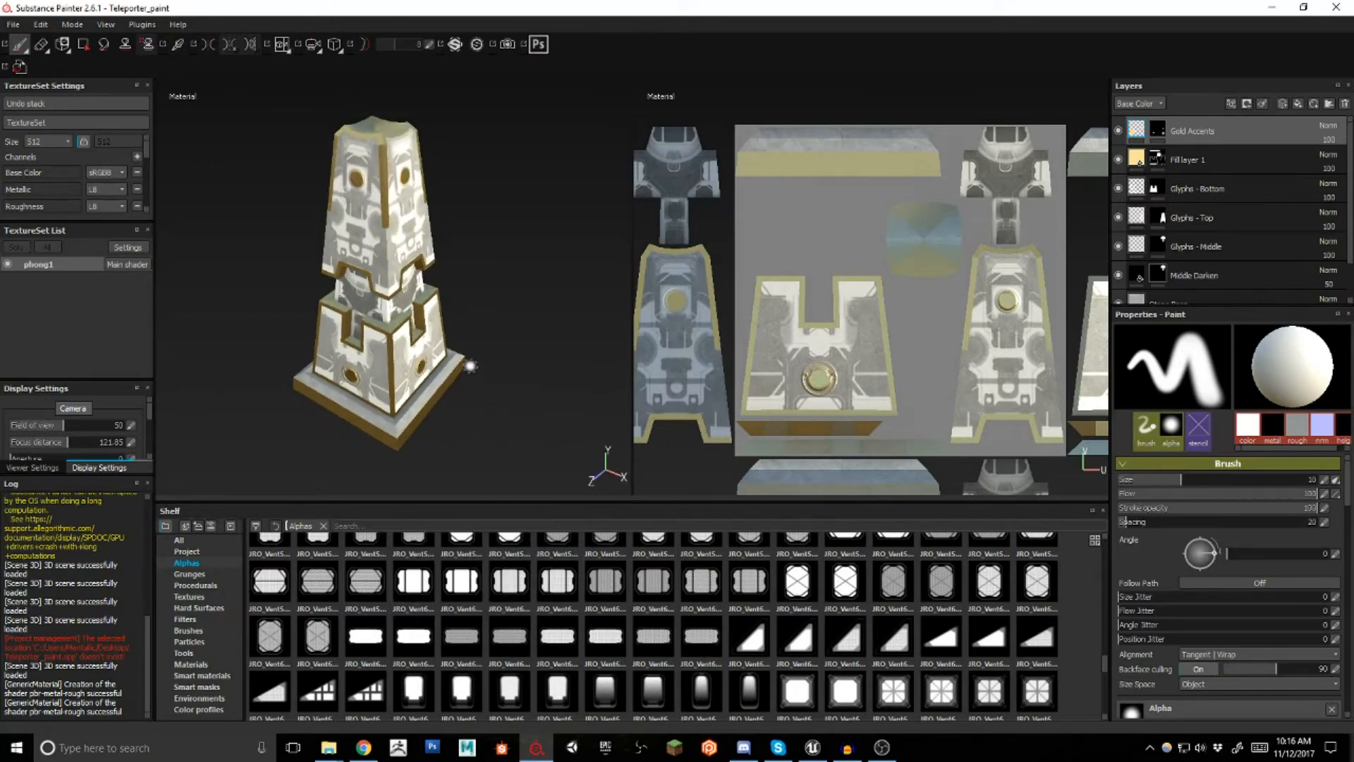
alt+middle_drag(470, 368, 481, 402)
scroll(408, 344, down, 1)
scroll(405, 348, up, 4)
alt+drag(406, 346, 500, 361)
alt+middle_drag(793, 356, 766, 281)
mouse_move(860, 286)
alt+middle_down()
mouse_move(815, 300)
mouse_move(713, 288)
alt+middle_up()
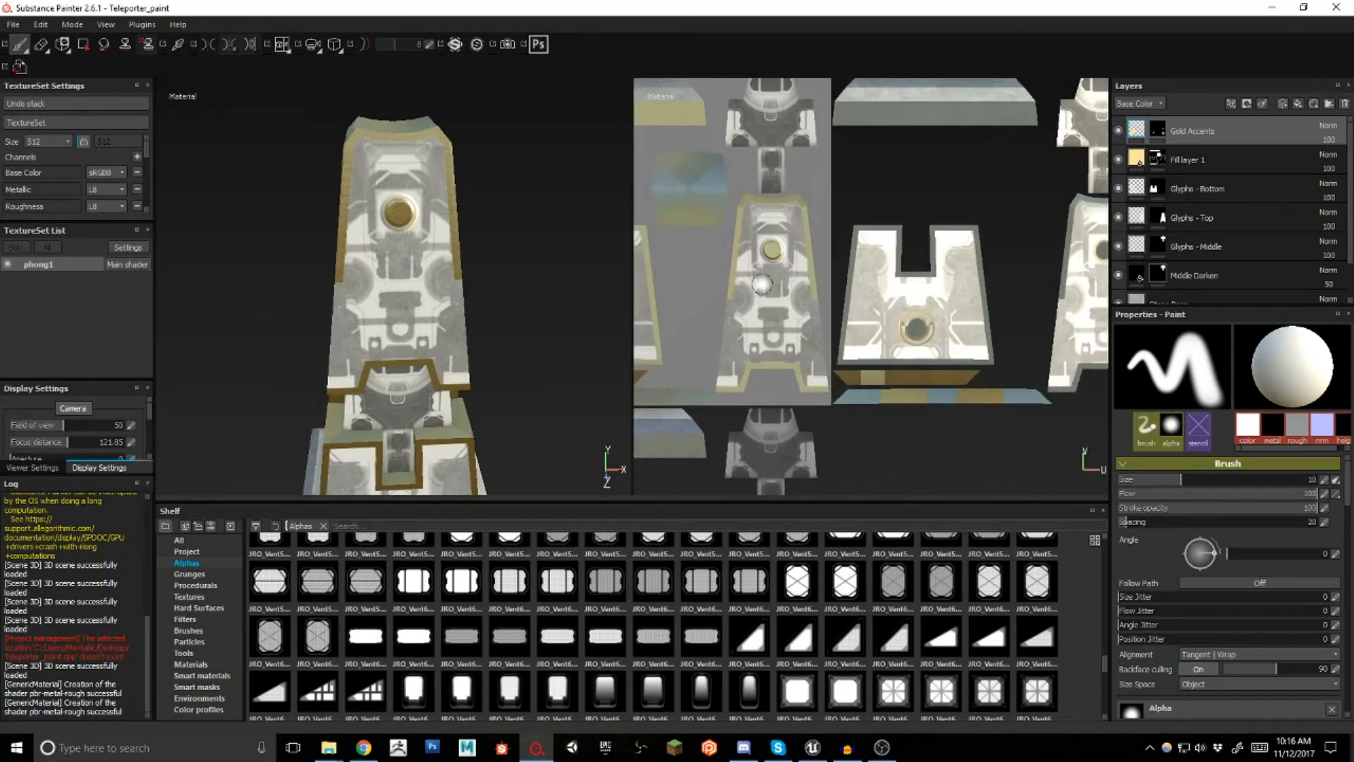
click(1297, 103)
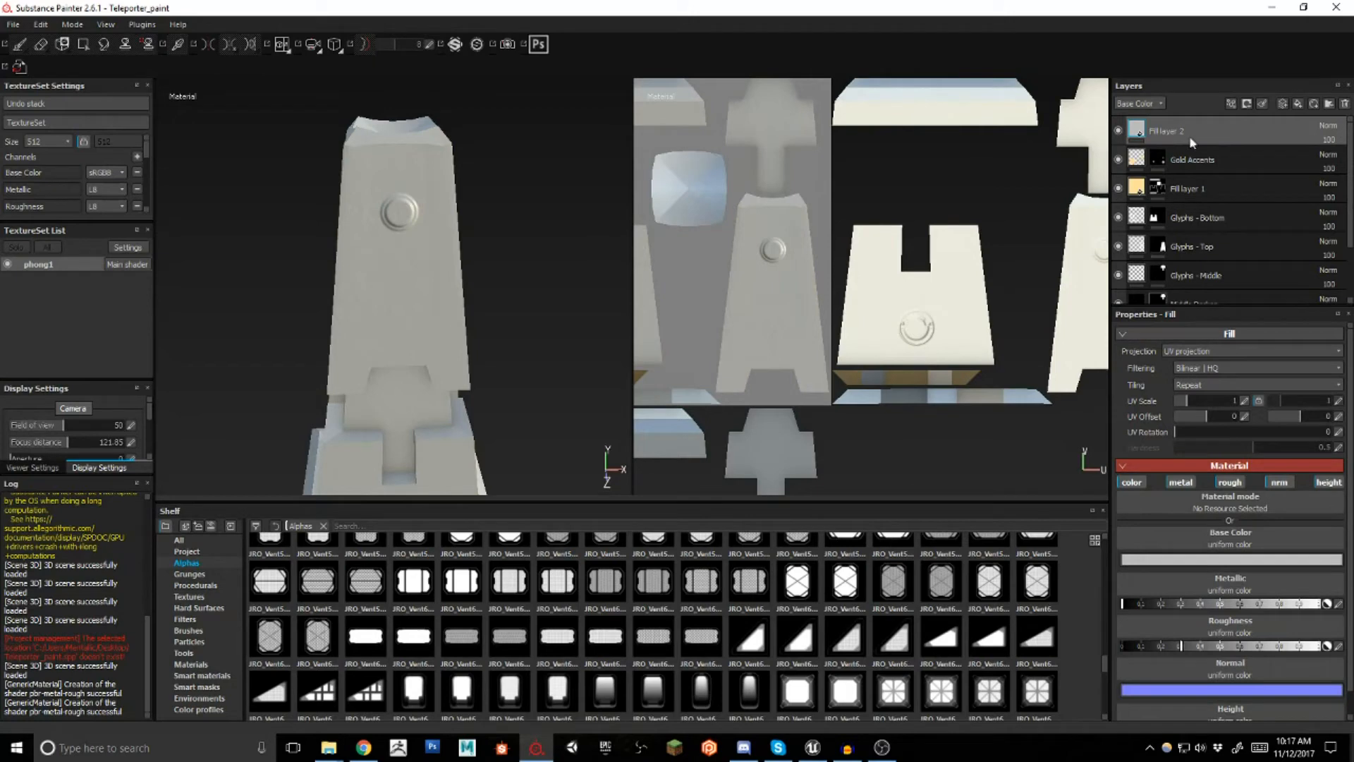
Add a paint layer above the fill layer, load the JRO_Vent60_01_in alpha into the brush, and limit painting to the color channel
click(1282, 103)
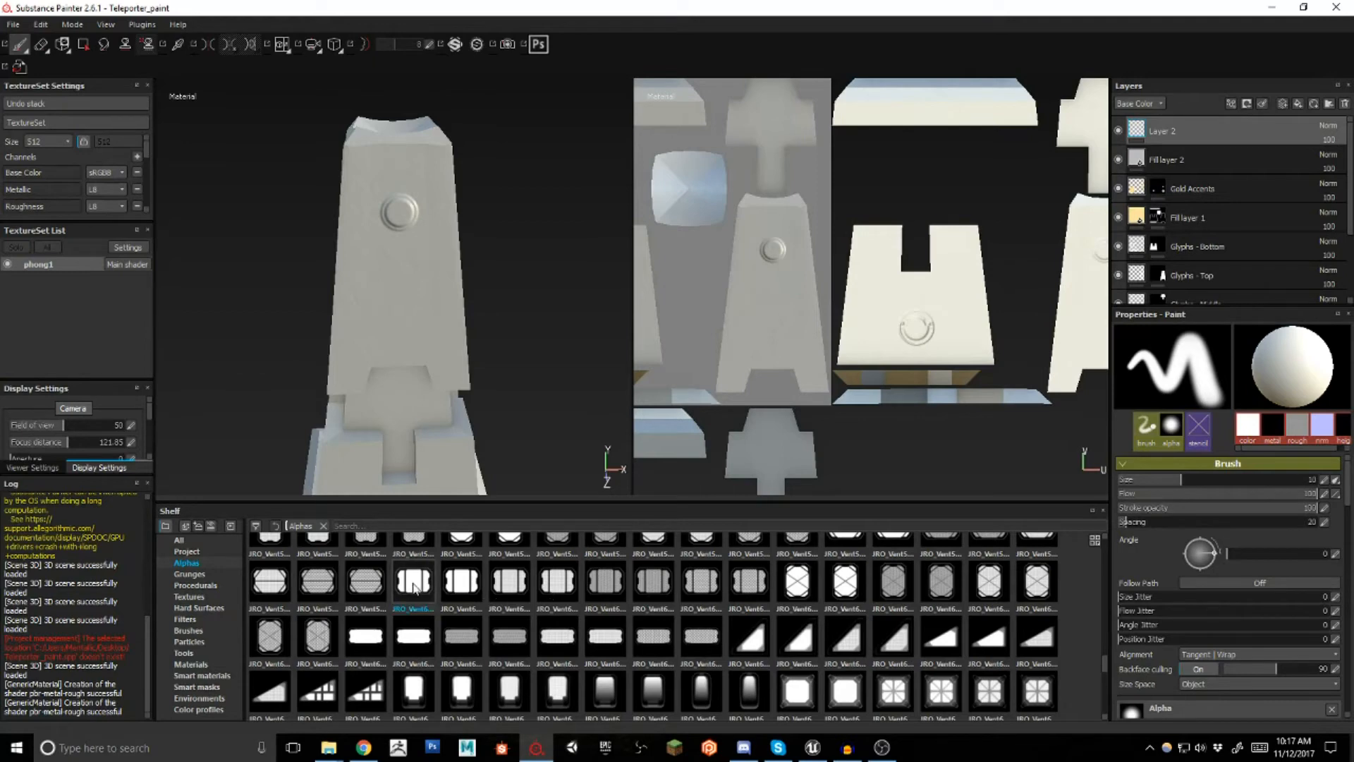
scroll(1169, 548, down, 6)
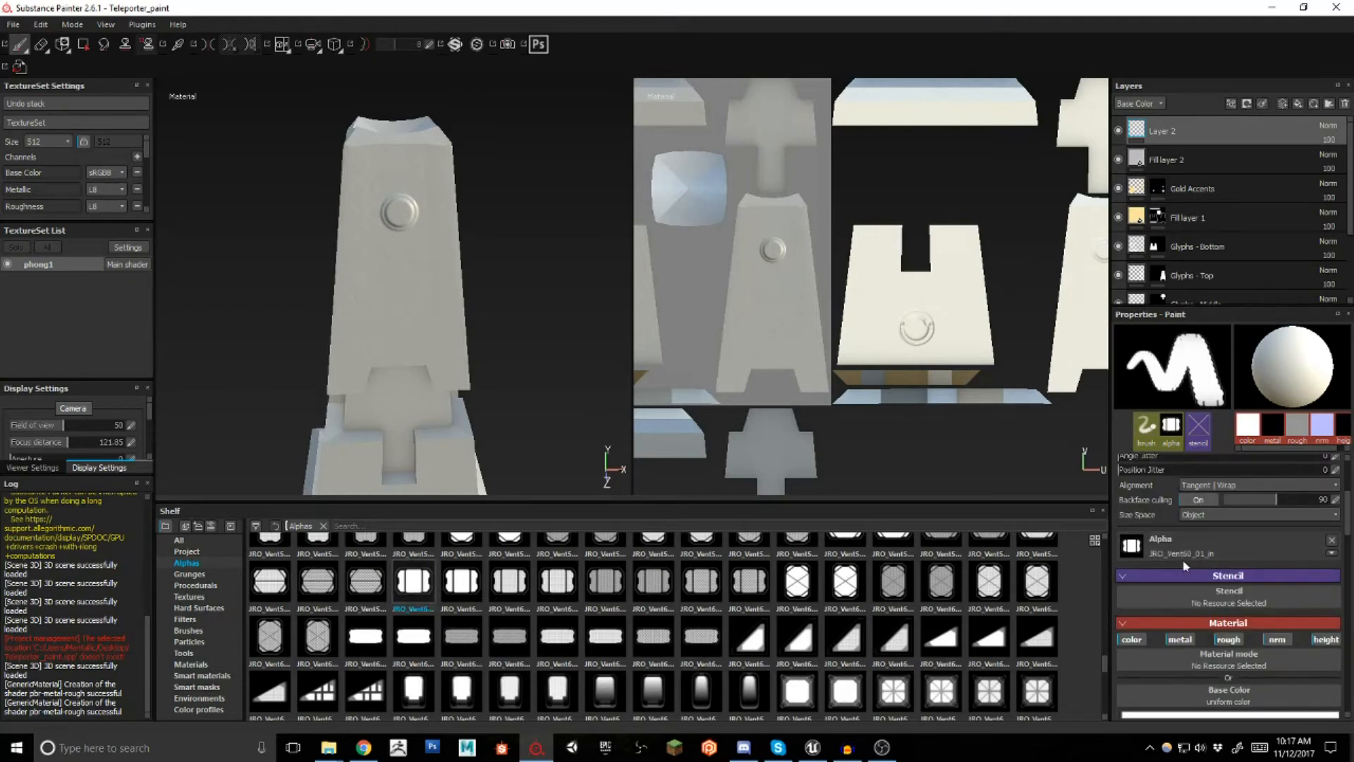
click(1180, 512)
click(1228, 512)
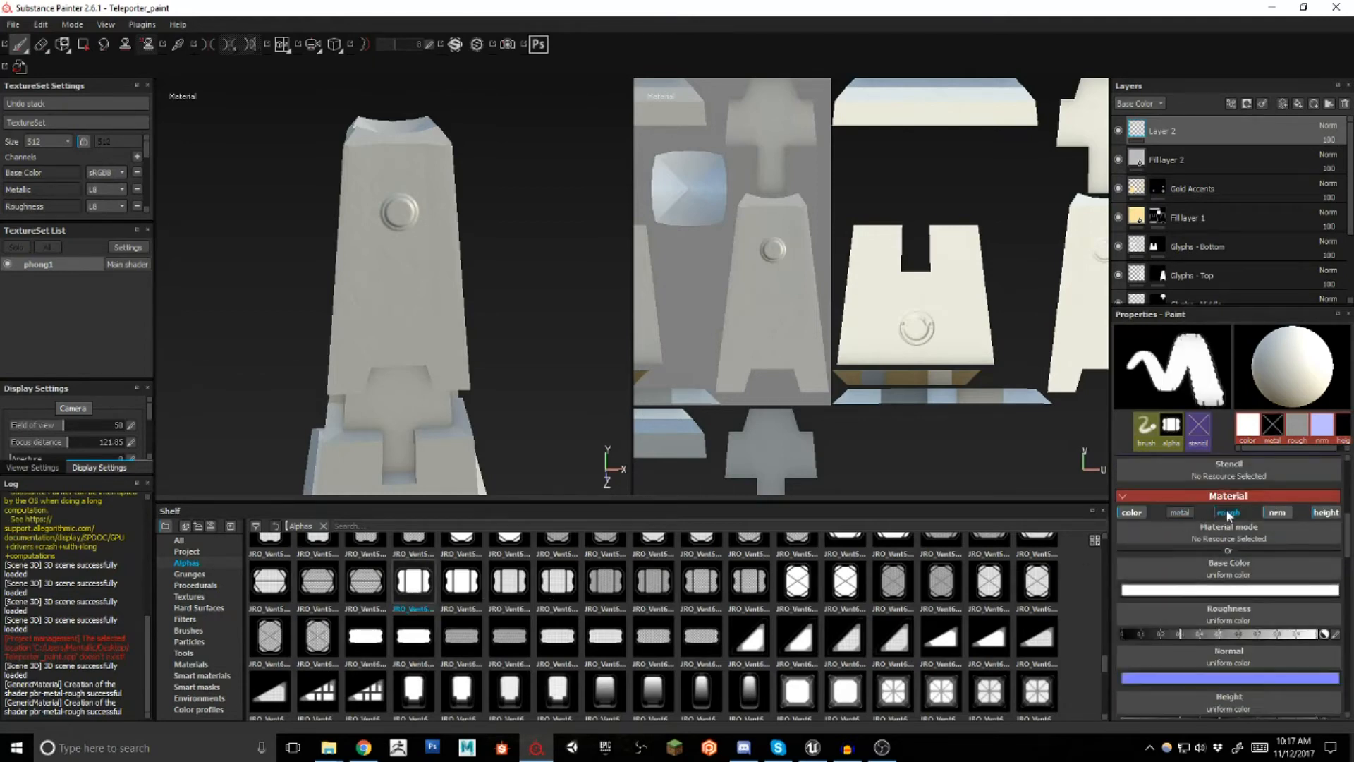
click(1277, 512)
click(1326, 513)
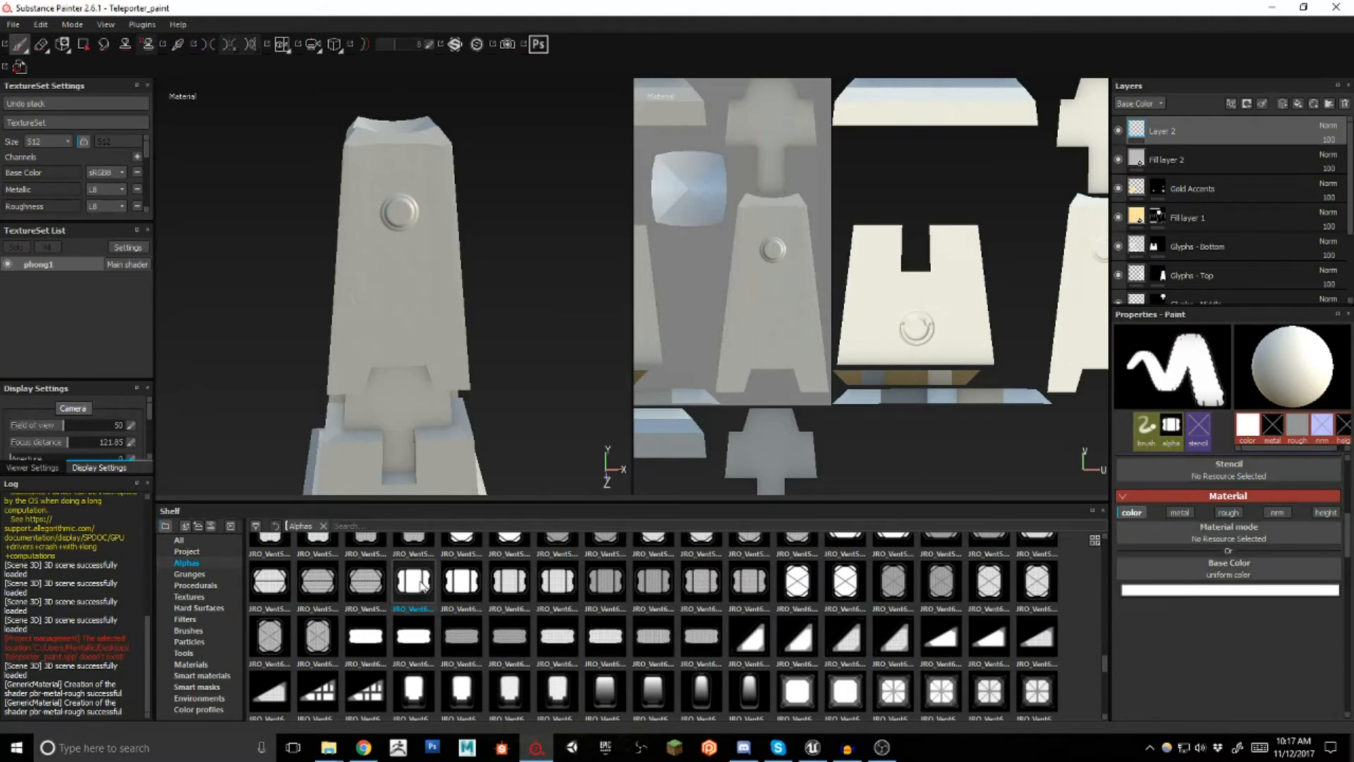
scroll(1132, 588, up, 2)
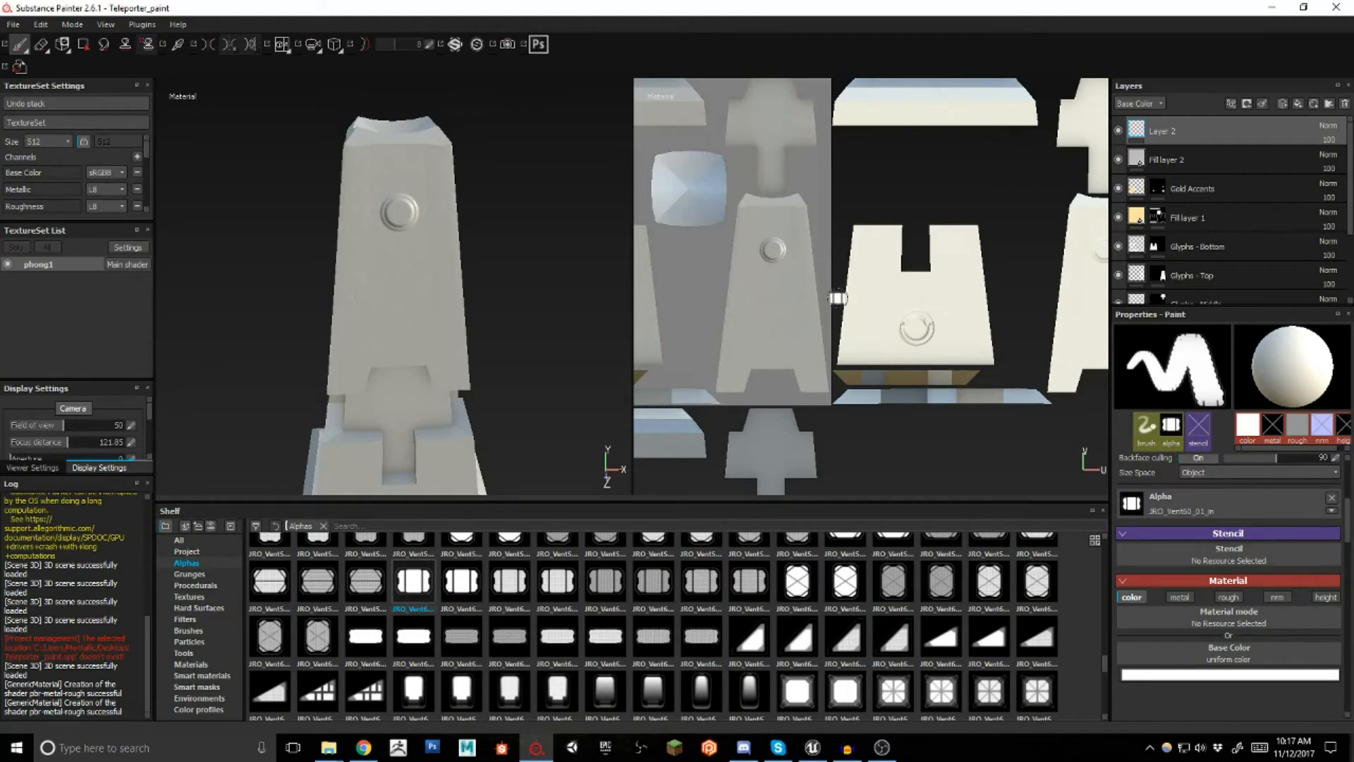
Add a black mask to Layer 2 and use Polygon Fill to reveal only the teleporter's upper tapered panel in the UV layout
click(1245, 103)
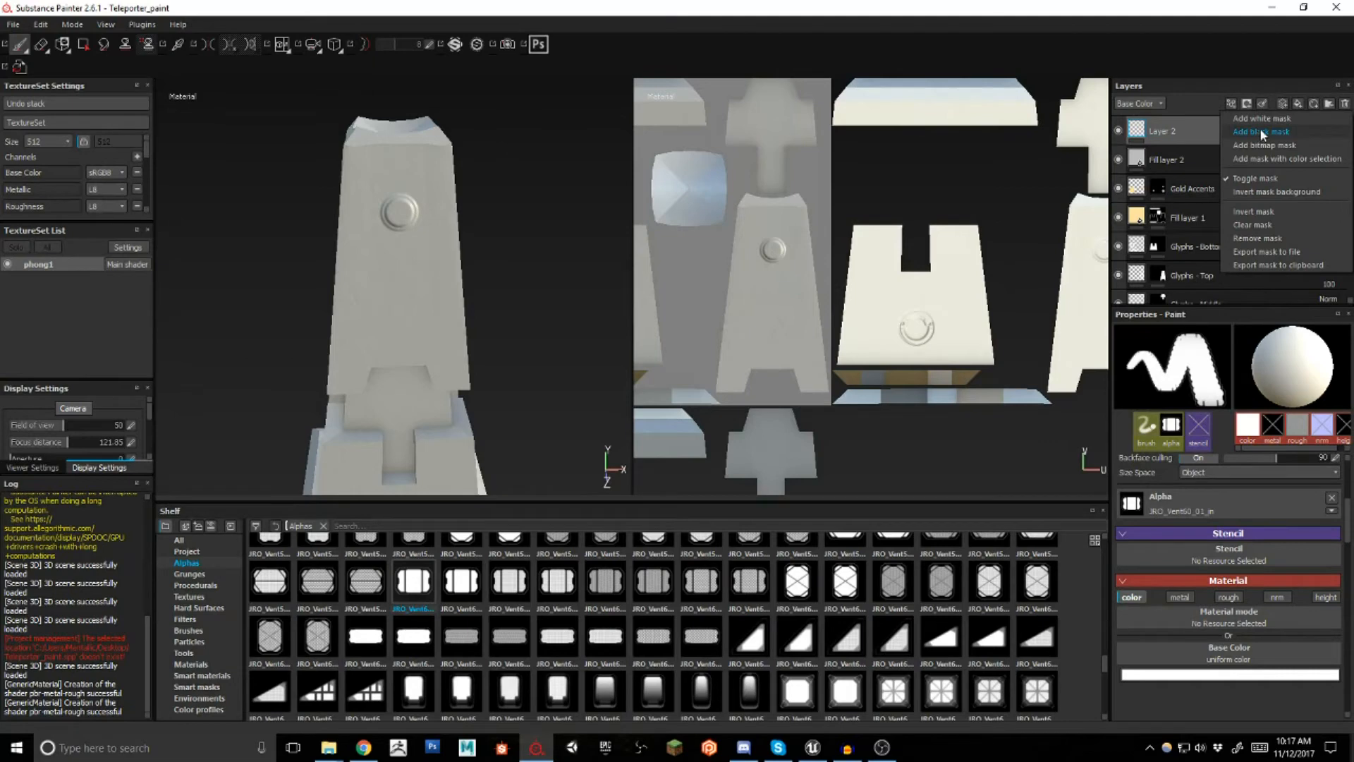
click(1260, 132)
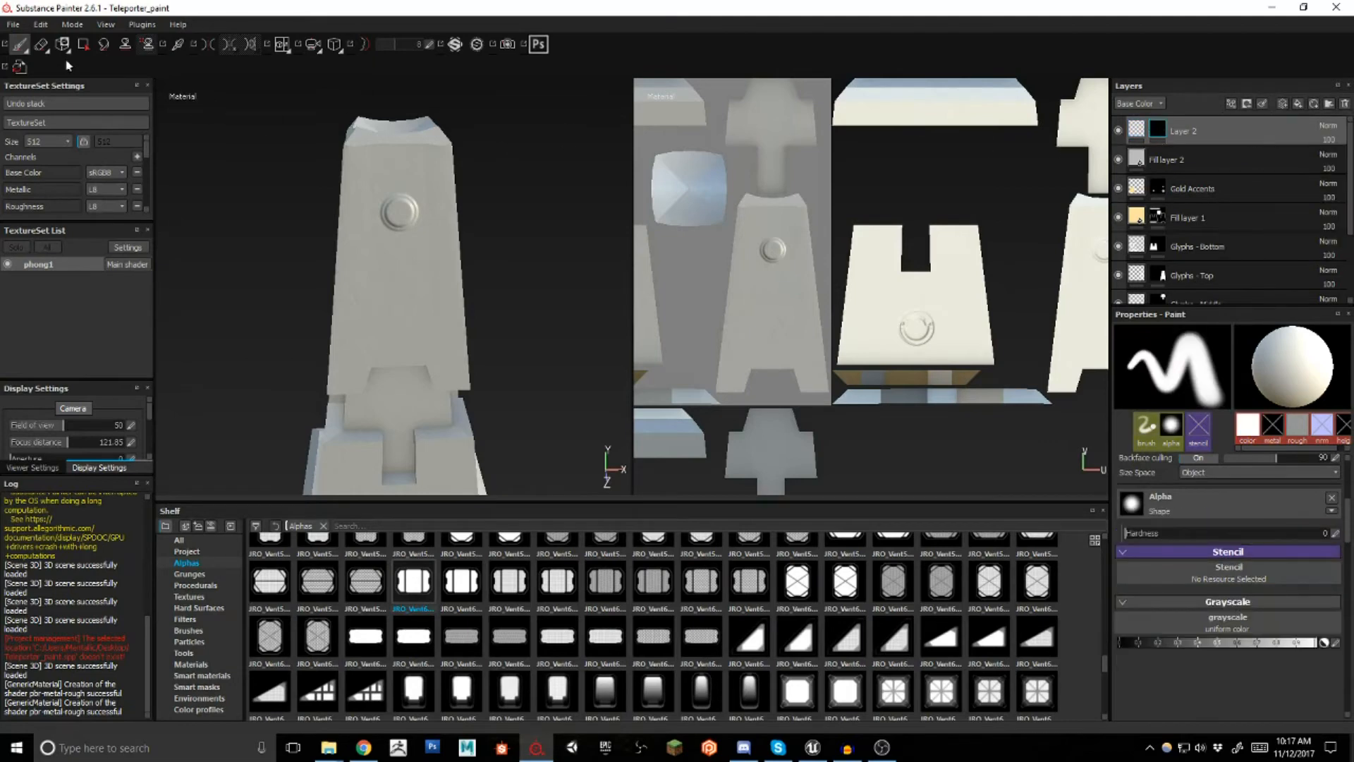
click(84, 48)
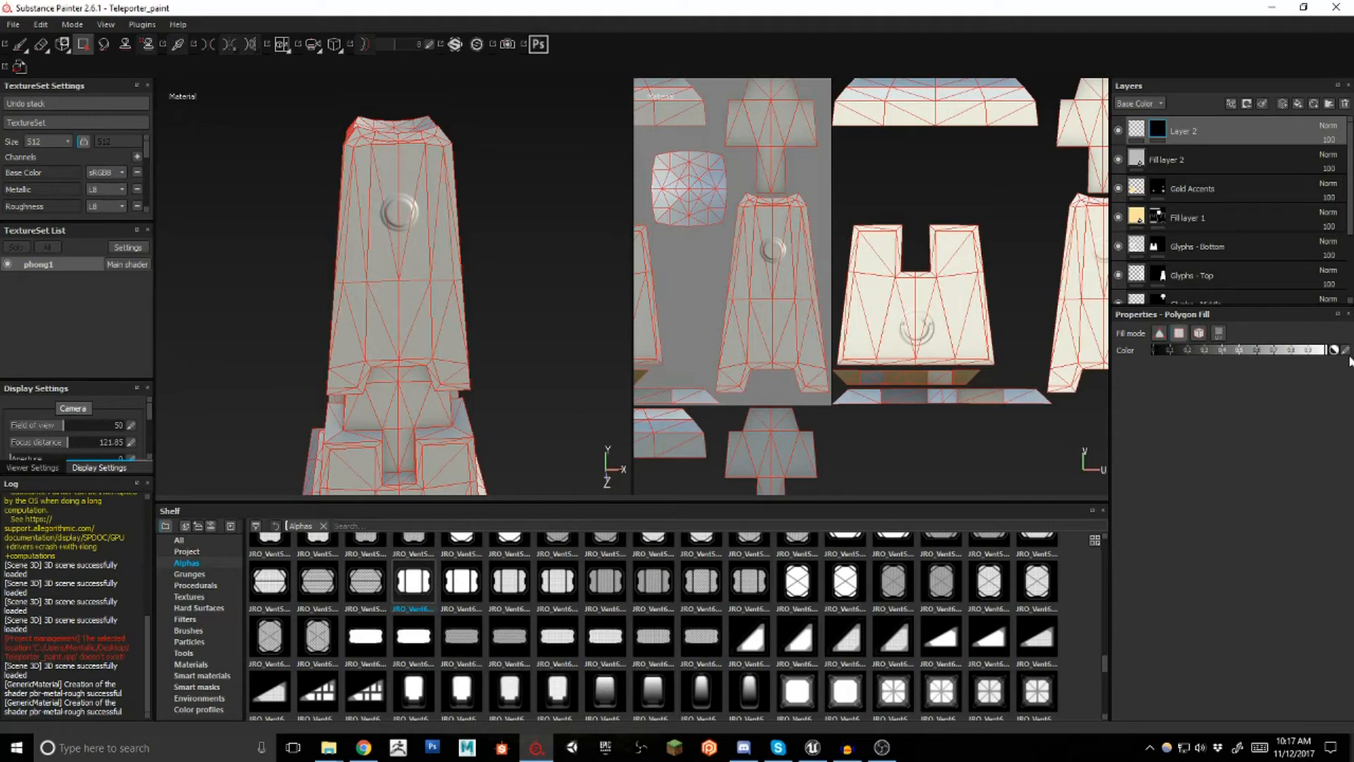
scroll(726, 274, up, 4)
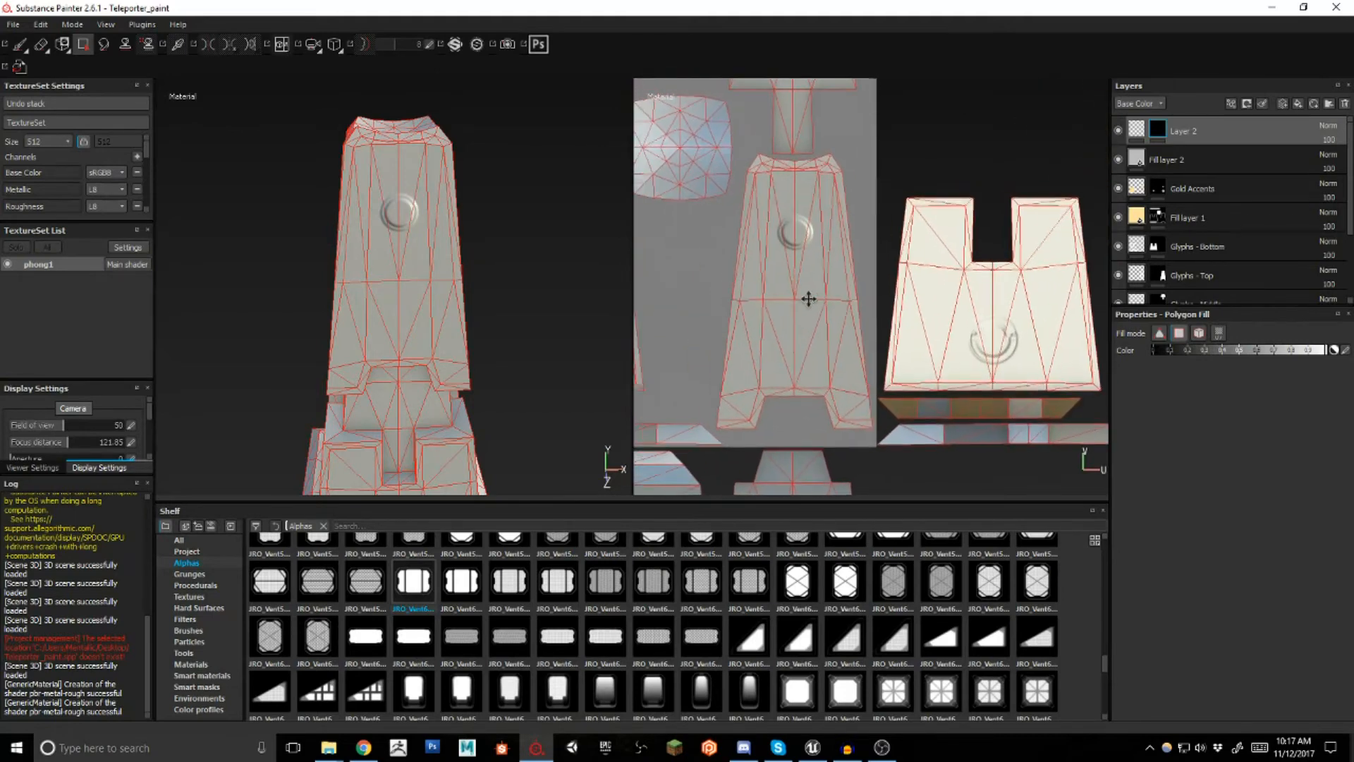
drag(752, 245, 834, 341)
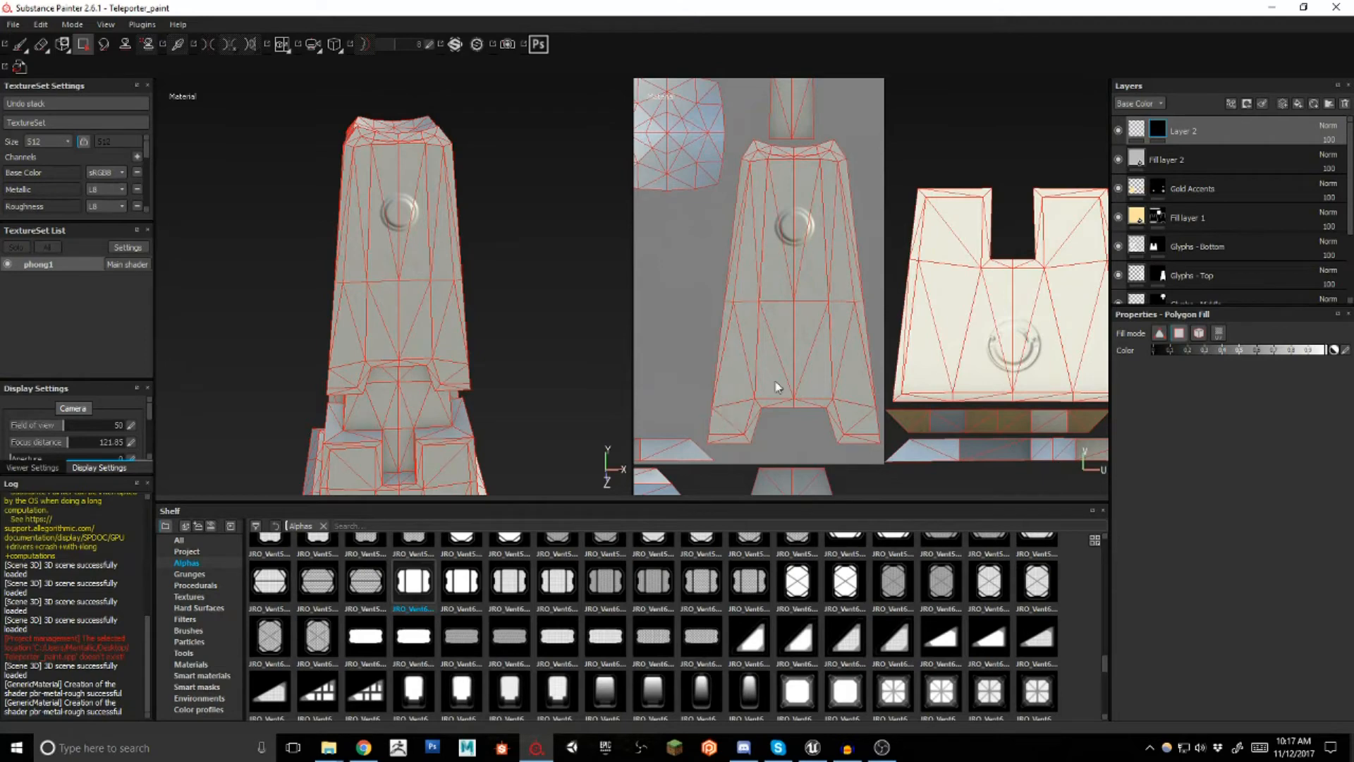
drag(845, 381, 845, 381)
scroll(859, 357, down, 2)
scroll(835, 288, up, 2)
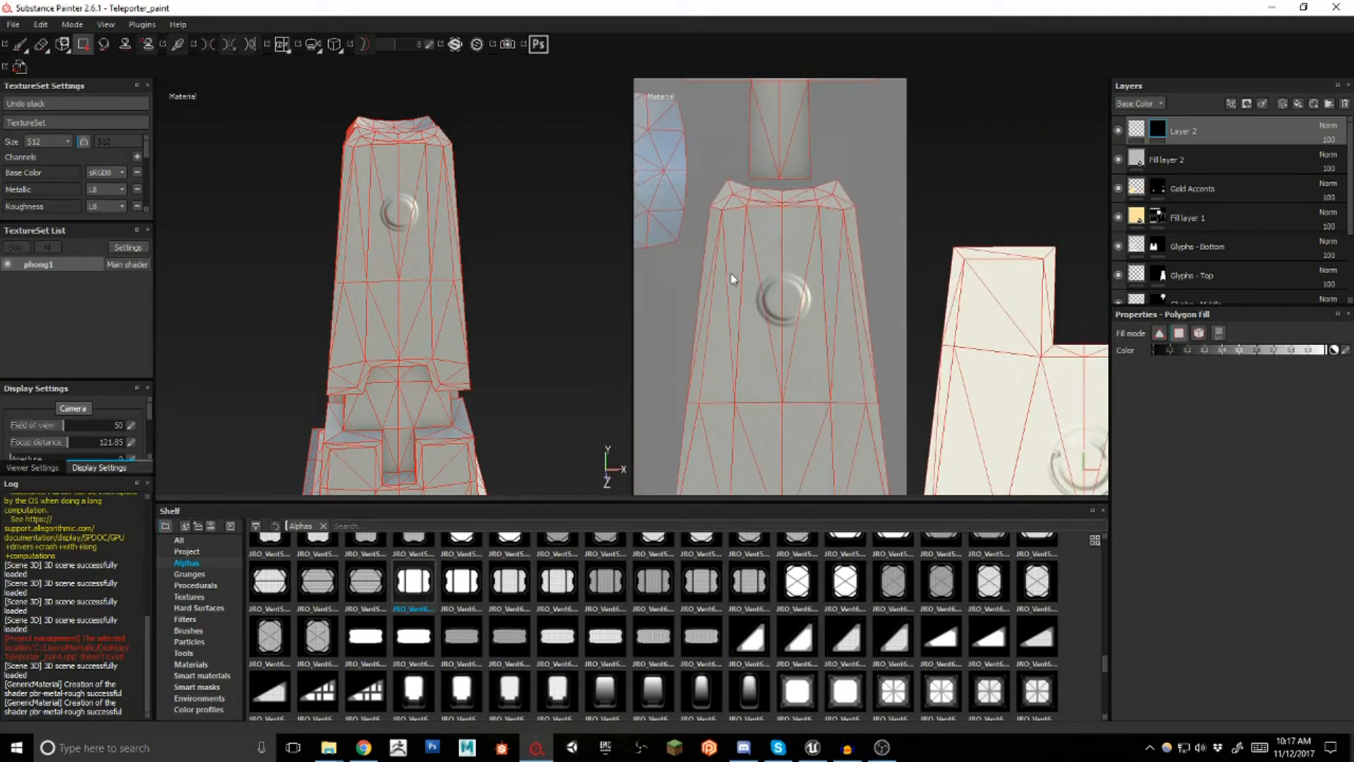
drag(836, 338, 844, 354)
mouse_move(1162, 134)
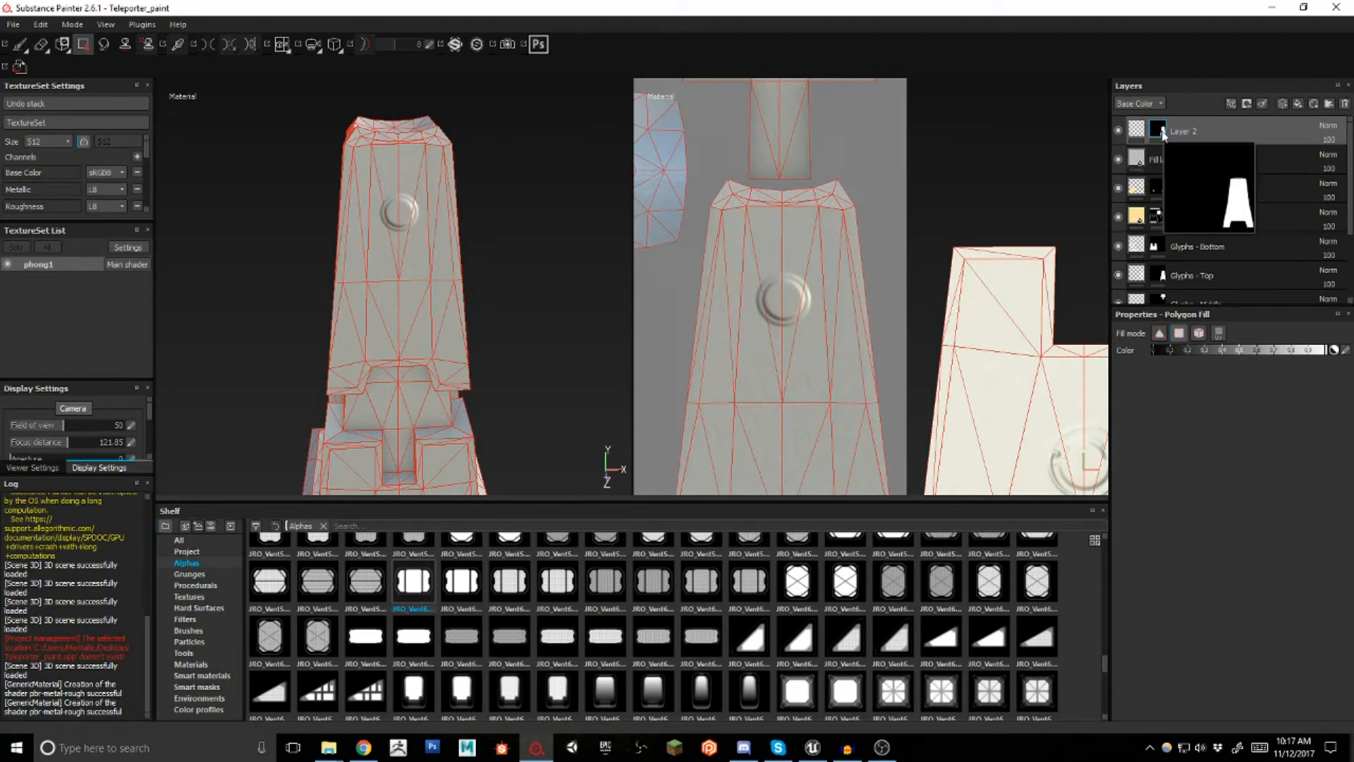
Switch from the mask to Layer 2's paint content and stamp the enlarged JRO_Vent60_01_in alpha across the tapered panel's lower half
click(1135, 129)
scroll(850, 326, up, 2)
alt+middle_drag(822, 353, 860, 287)
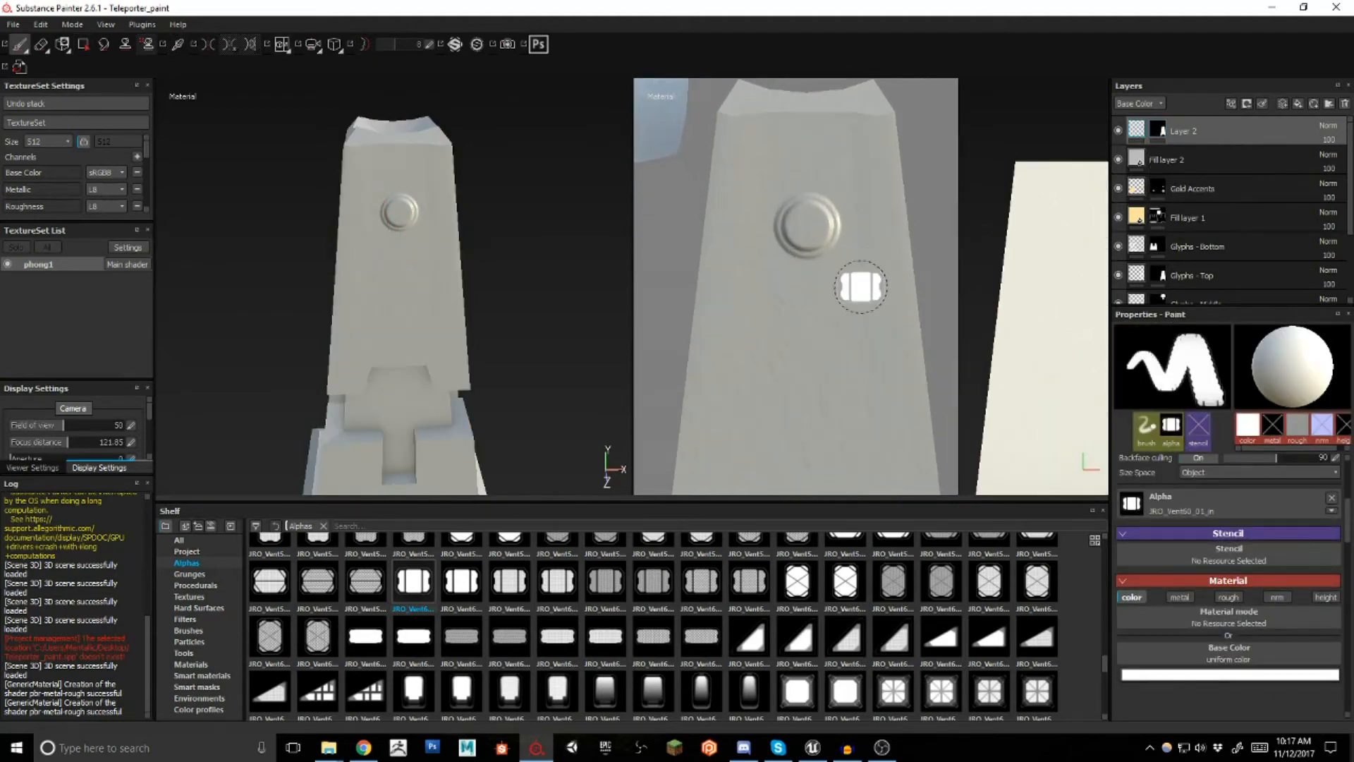
scroll(767, 250, down, 3)
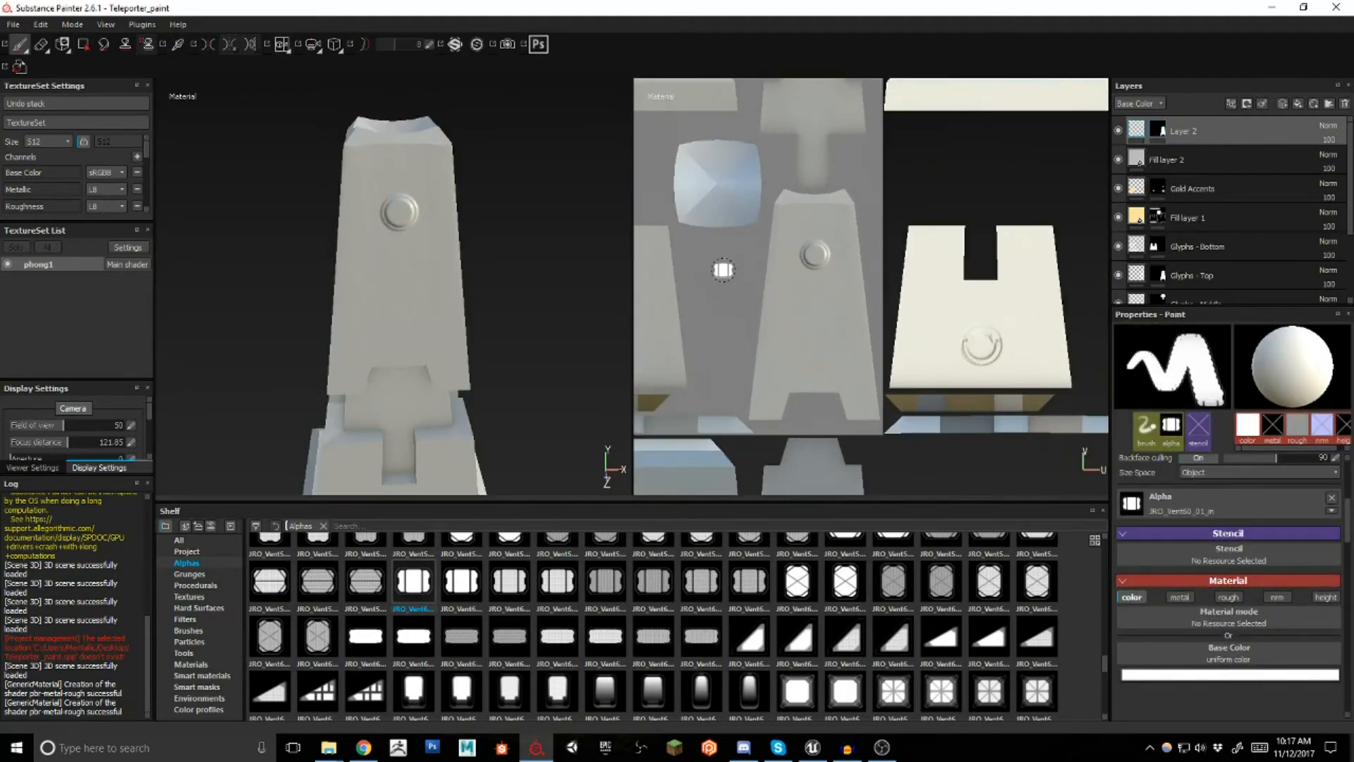
scroll(810, 307, up, 1)
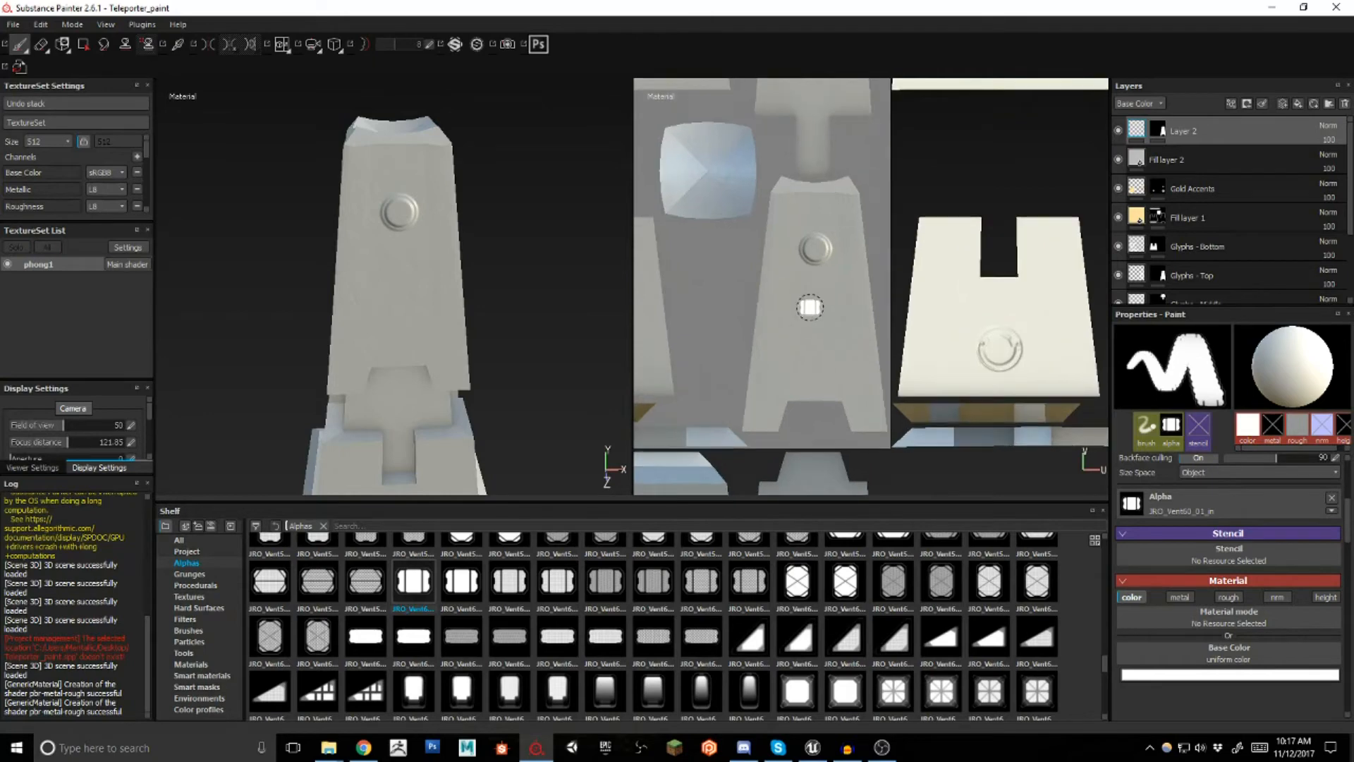
ctrl+right_drag(812, 307, 876, 307)
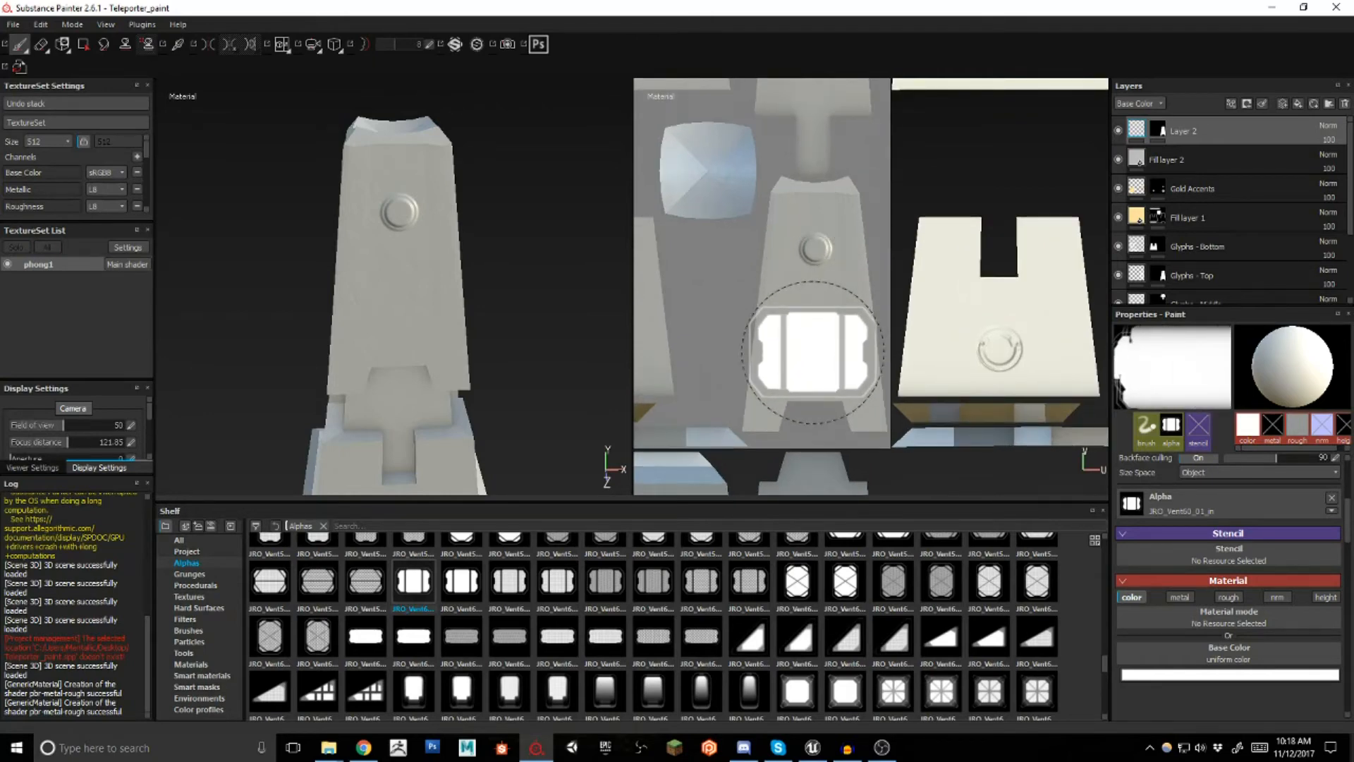
click(813, 355)
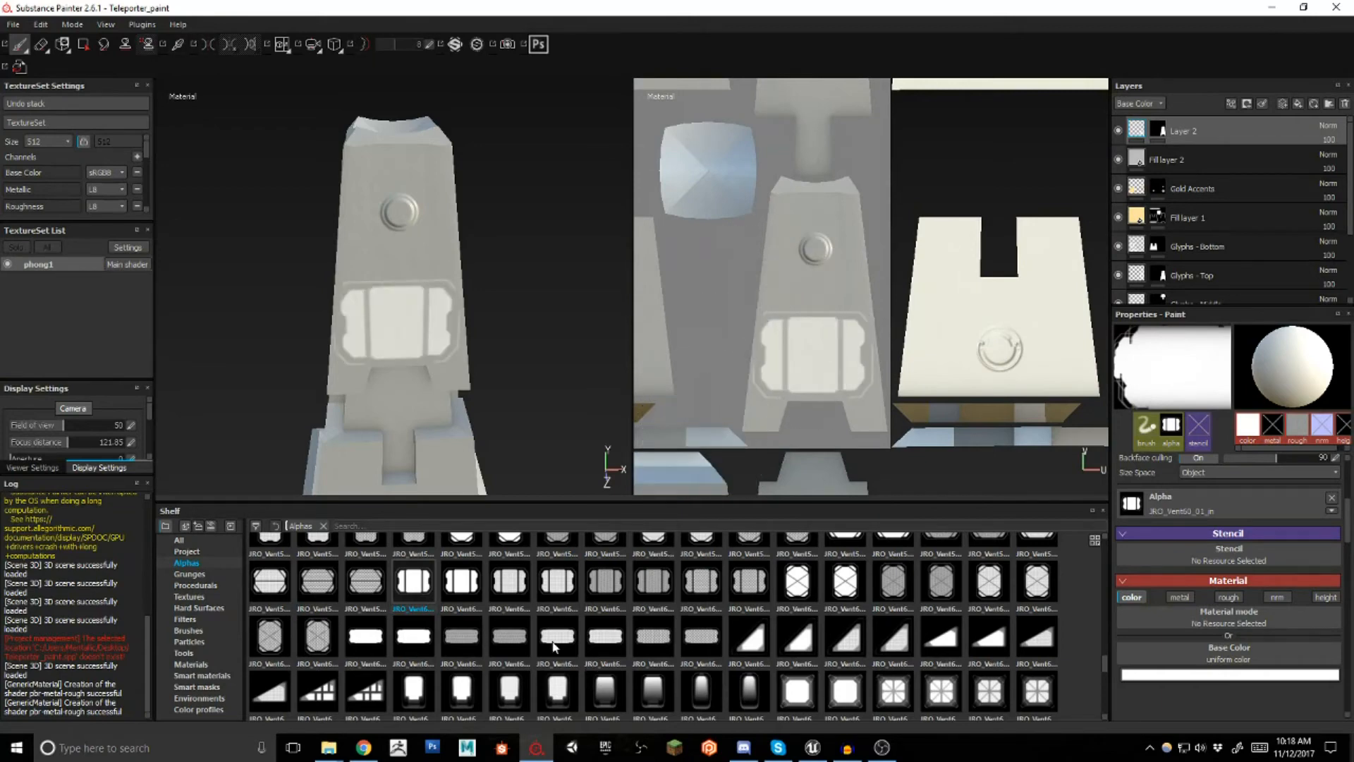
Load the JRO_Vent62_01_in alpha into the brush, set its angle to 90, and stamp it on both lower legs of the panel
click(365, 636)
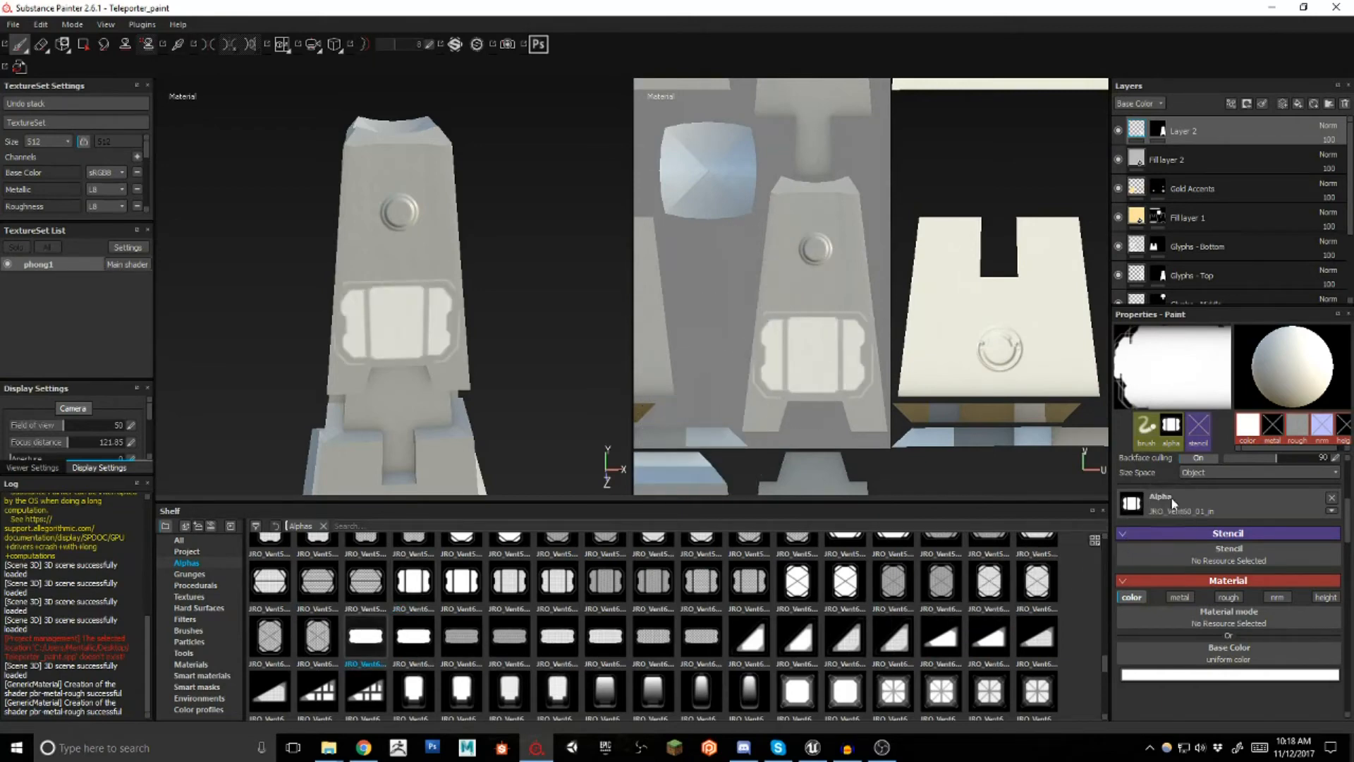
scroll(1210, 528, up, 4)
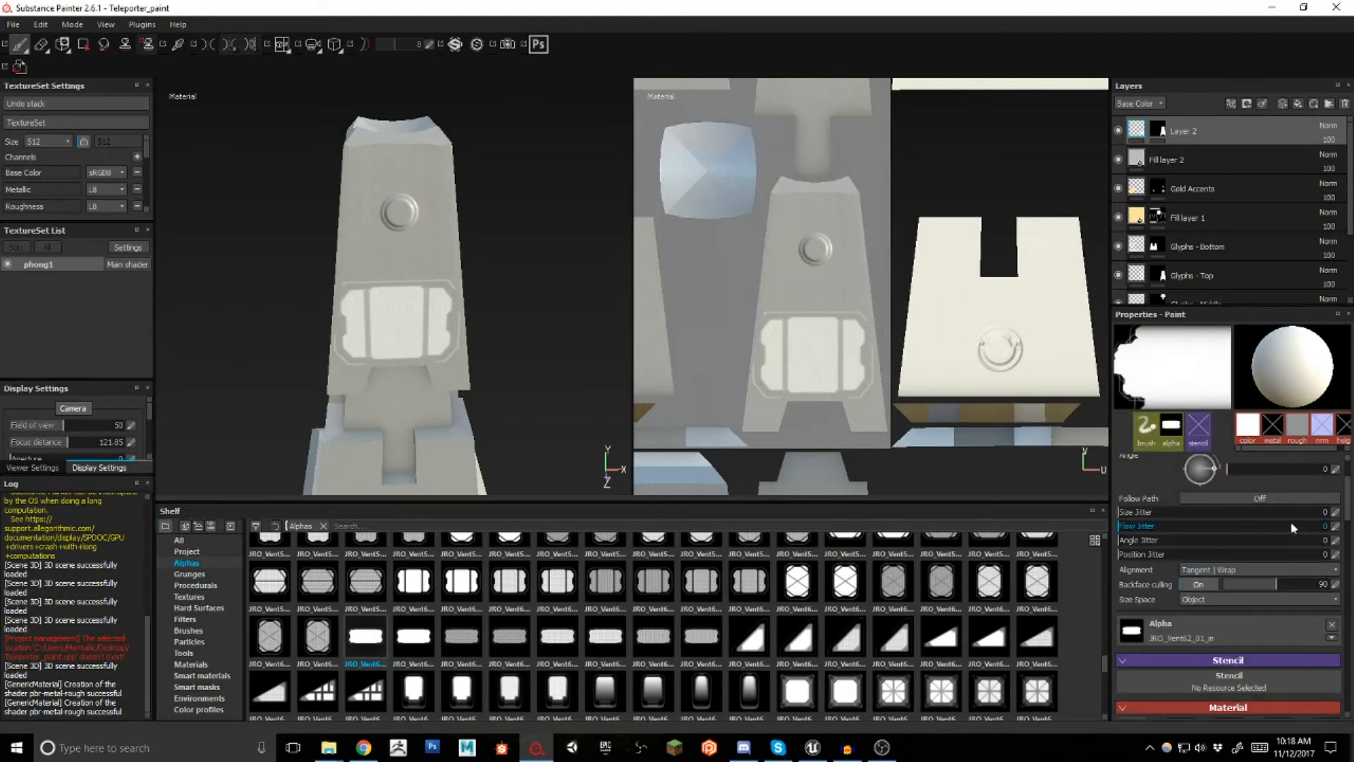
click(1324, 511)
text(90)
key(Return)
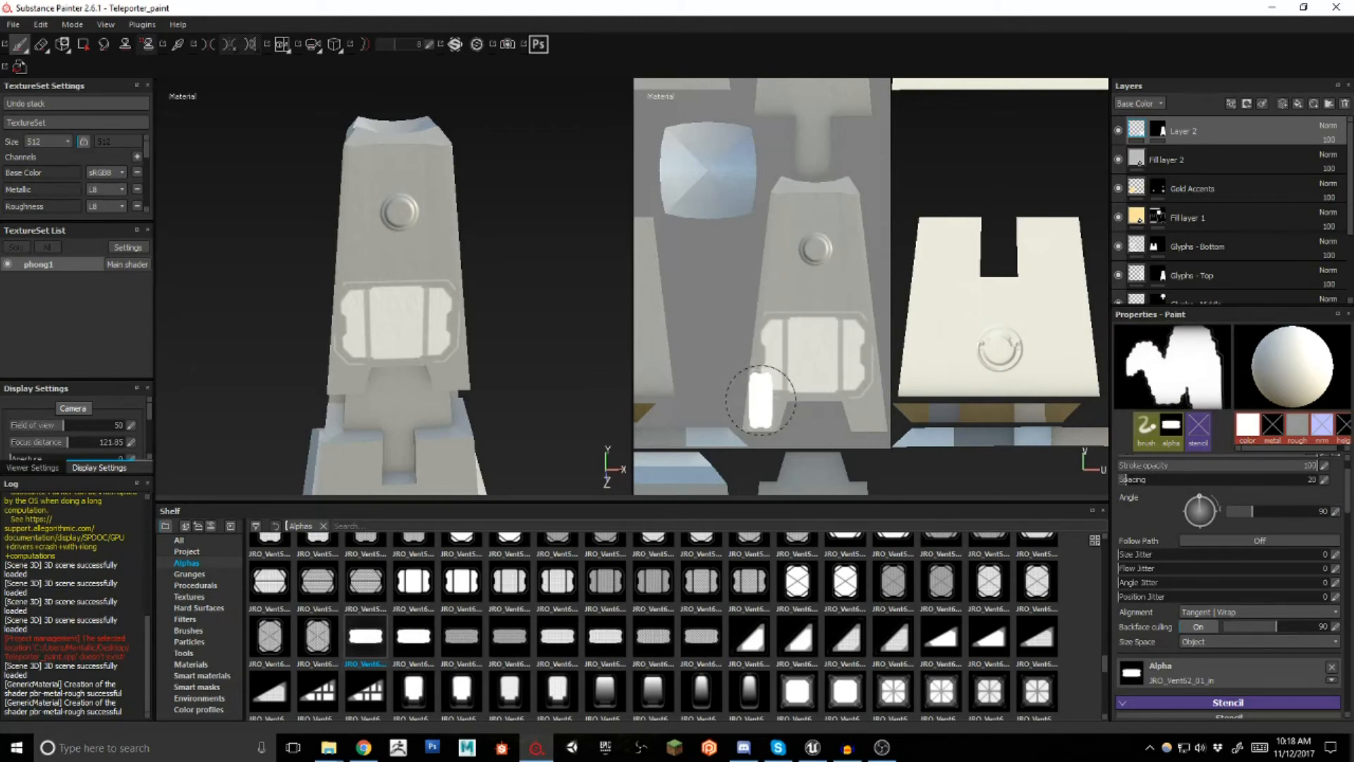
click(763, 400)
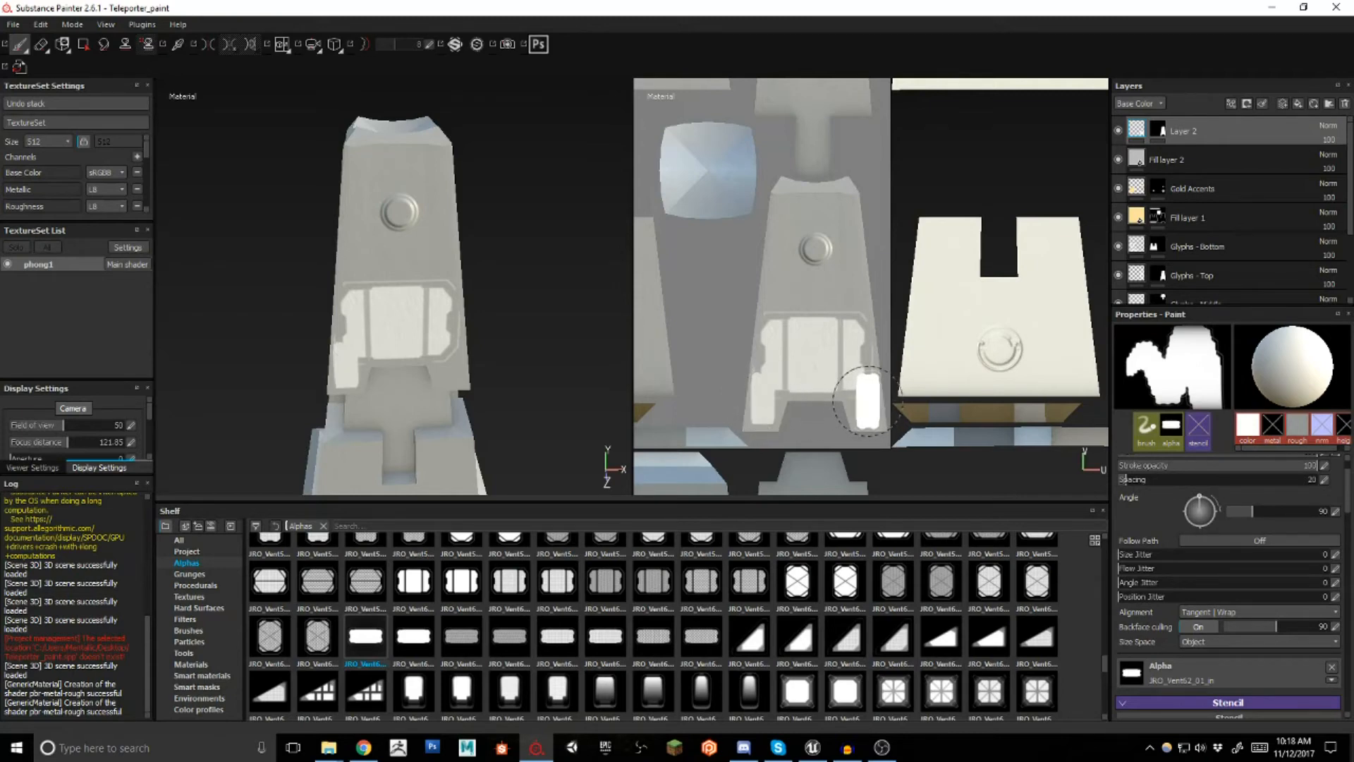
click(866, 398)
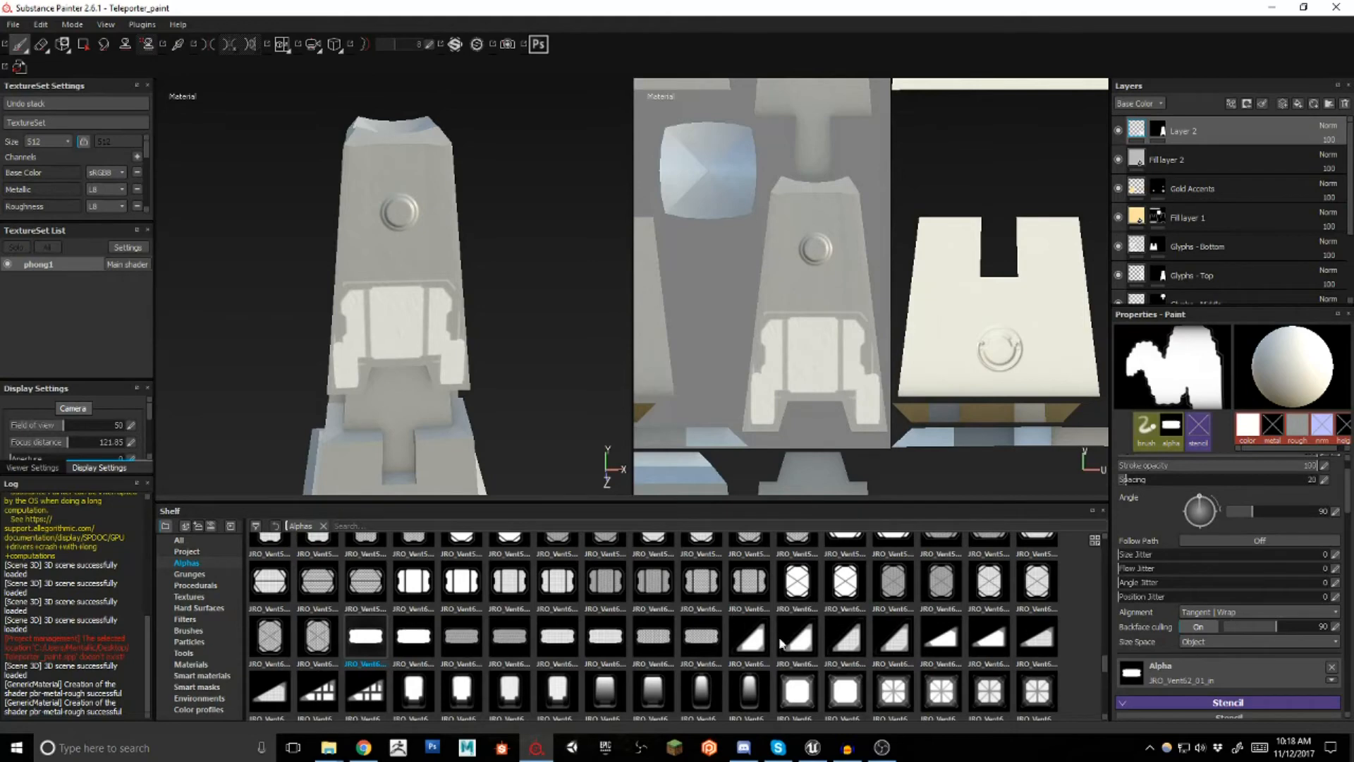
Load the JRO_Vent61_01_in alpha, enlarge the brush, and stamp the crossed pattern over the panel's upper half
drag(801, 594, 1132, 674)
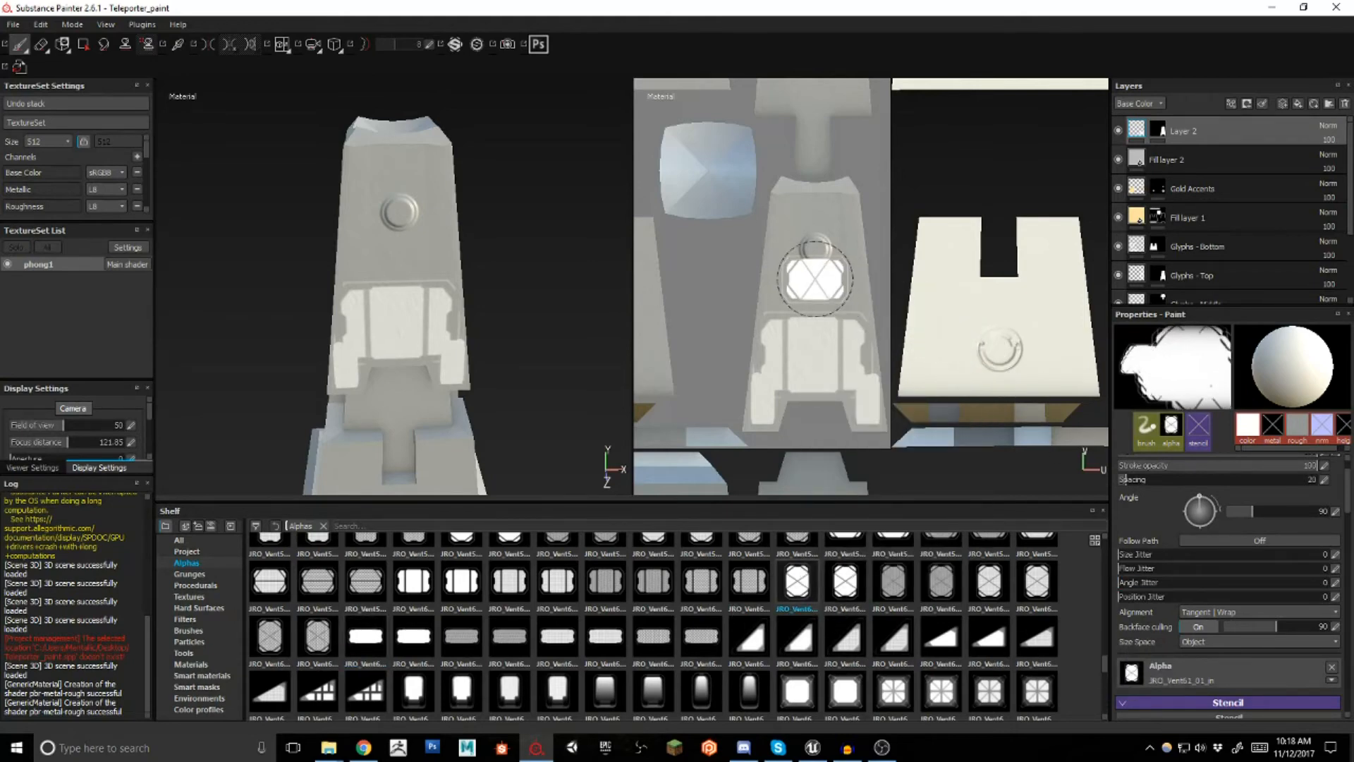
ctrl+right_drag(814, 266, 871, 248)
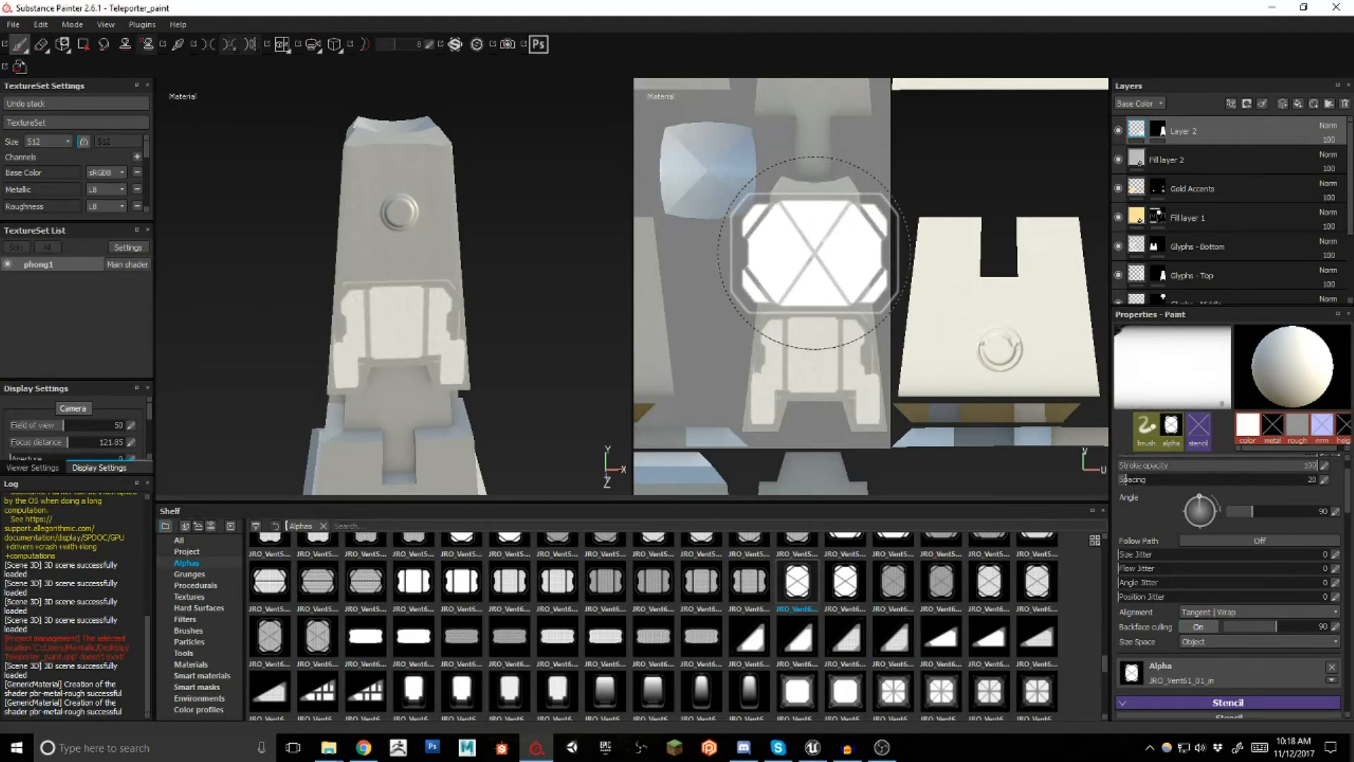
click(814, 252)
mouse_move(494, 339)
alt+mouse_down()
mouse_move(585, 350)
mouse_move(381, 329)
mouse_move(556, 341)
alt+mouse_up()
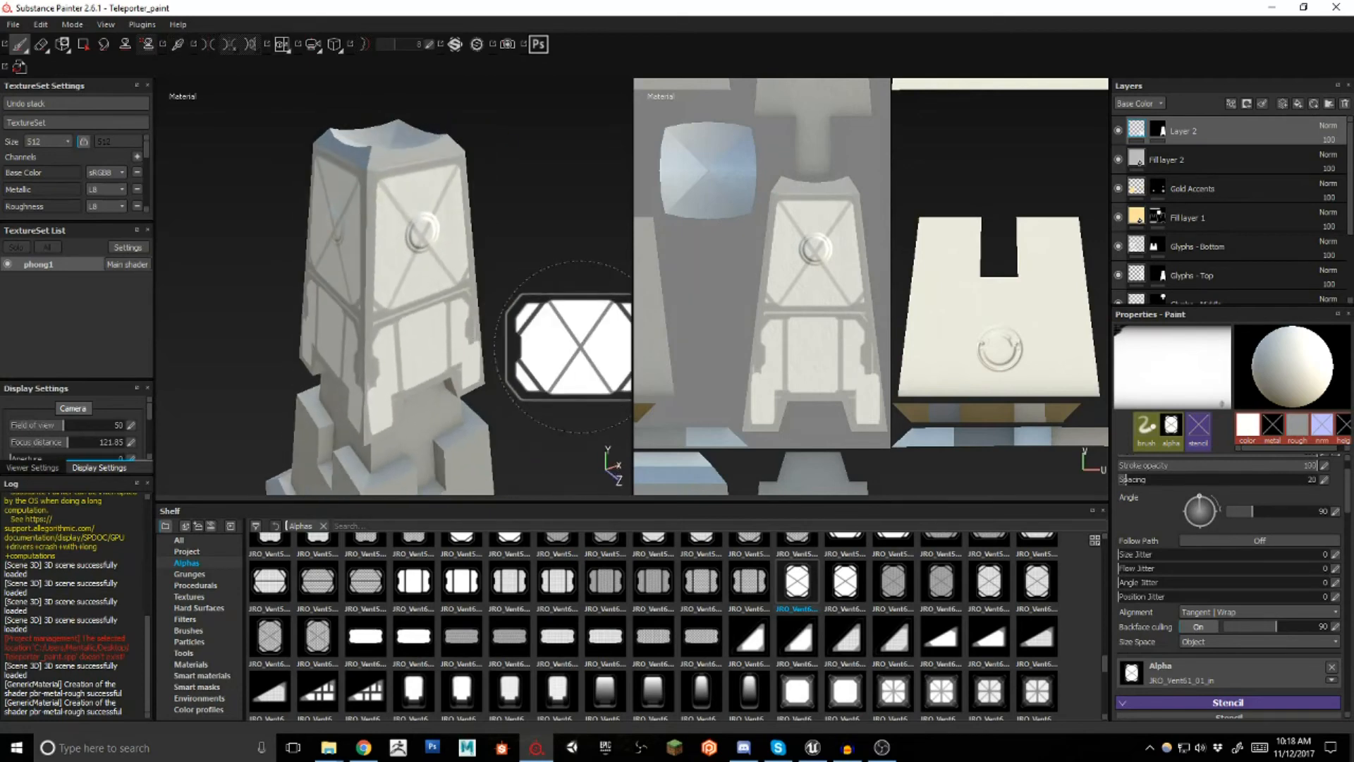
Use the Eraser with the JRO_Vent57_01_in alpha to cut notches into the panel's top edge, bottom centre and outer lower corners
click(41, 44)
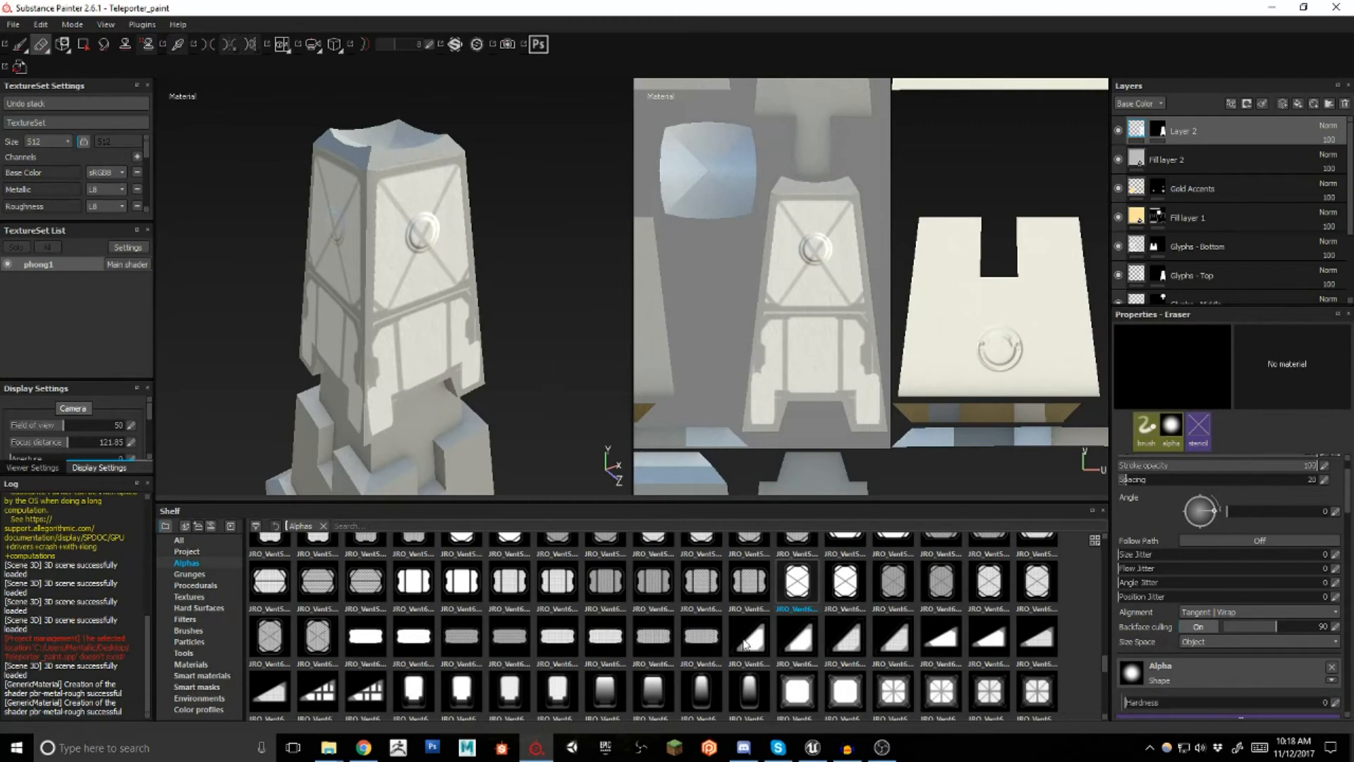
scroll(791, 641, up, 3)
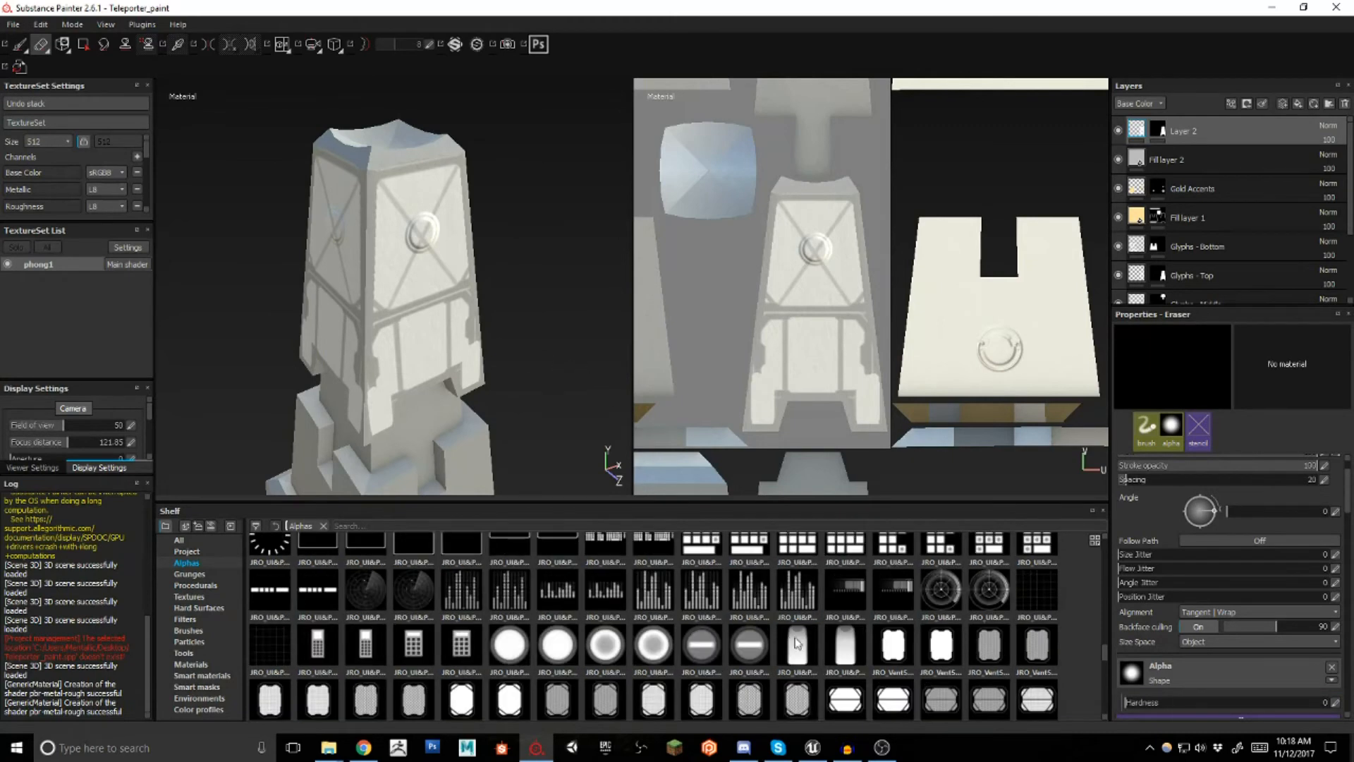
drag(893, 654, 1131, 673)
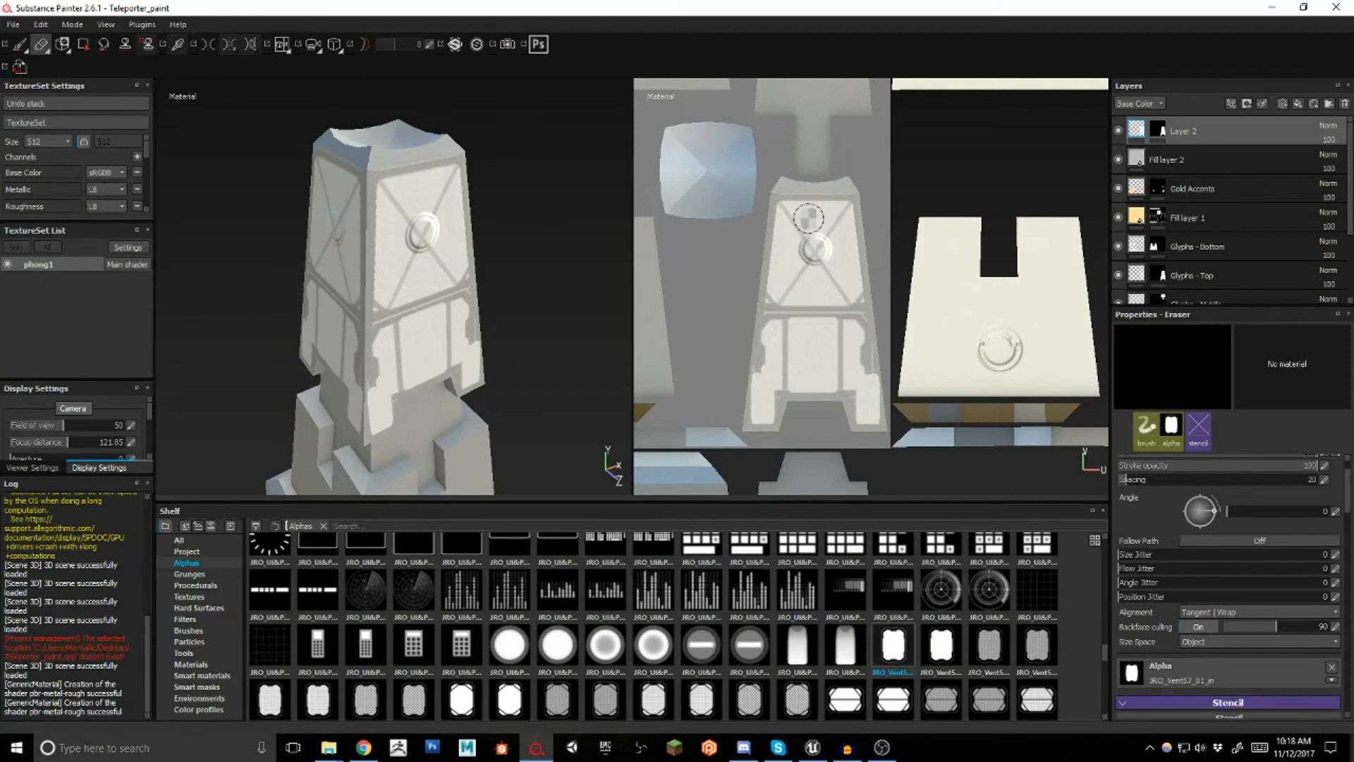
ctrl+right_drag(811, 202, 843, 202)
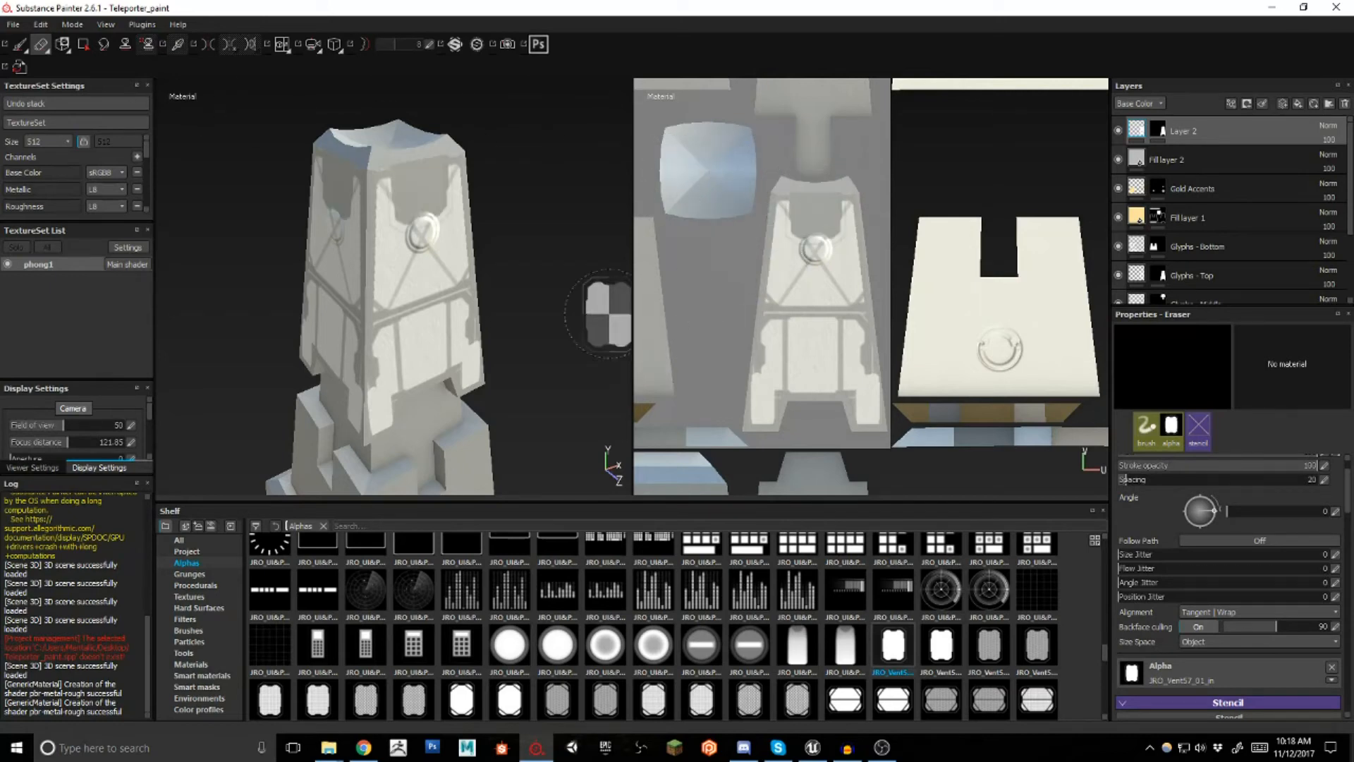
mouse_move(453, 339)
alt+mouse_down()
mouse_move(414, 287)
mouse_move(447, 272)
mouse_move(459, 282)
mouse_move(432, 304)
mouse_move(451, 304)
alt+mouse_up()
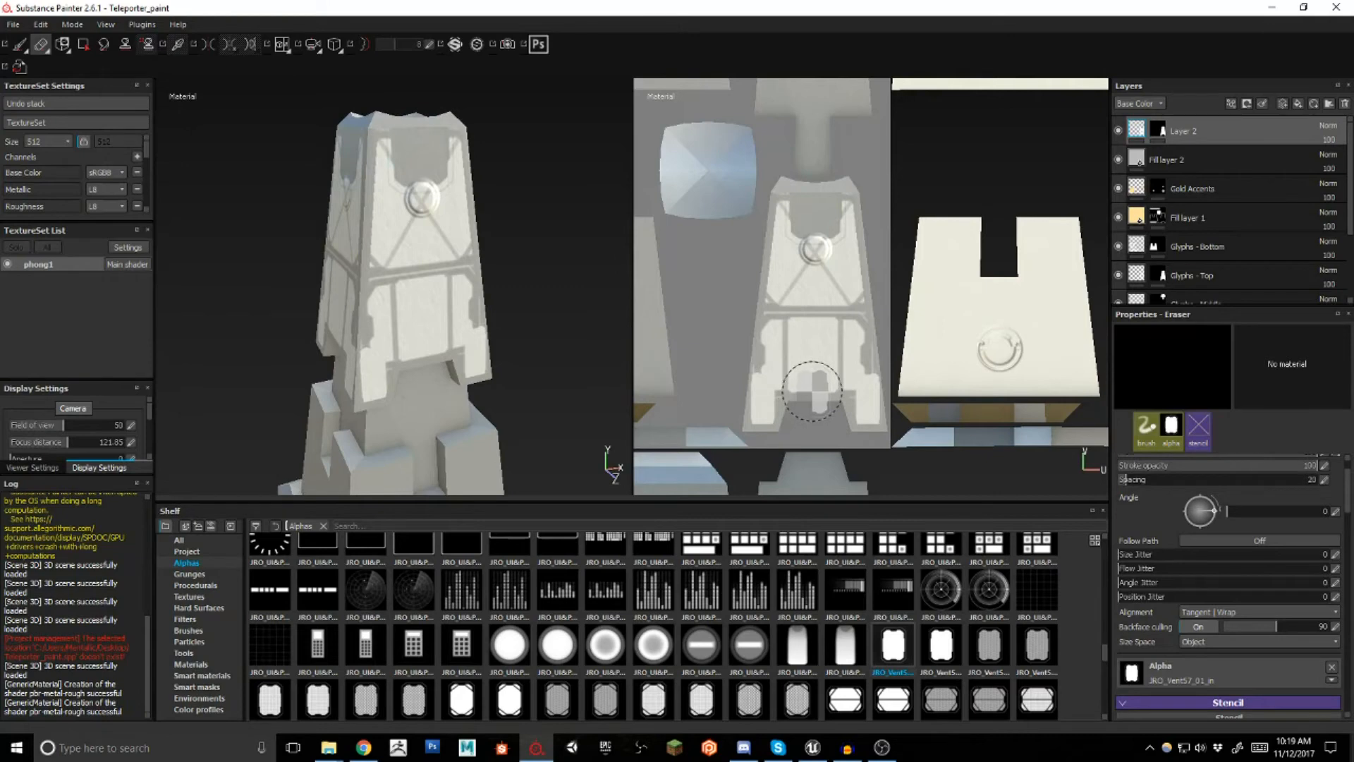
click(812, 390)
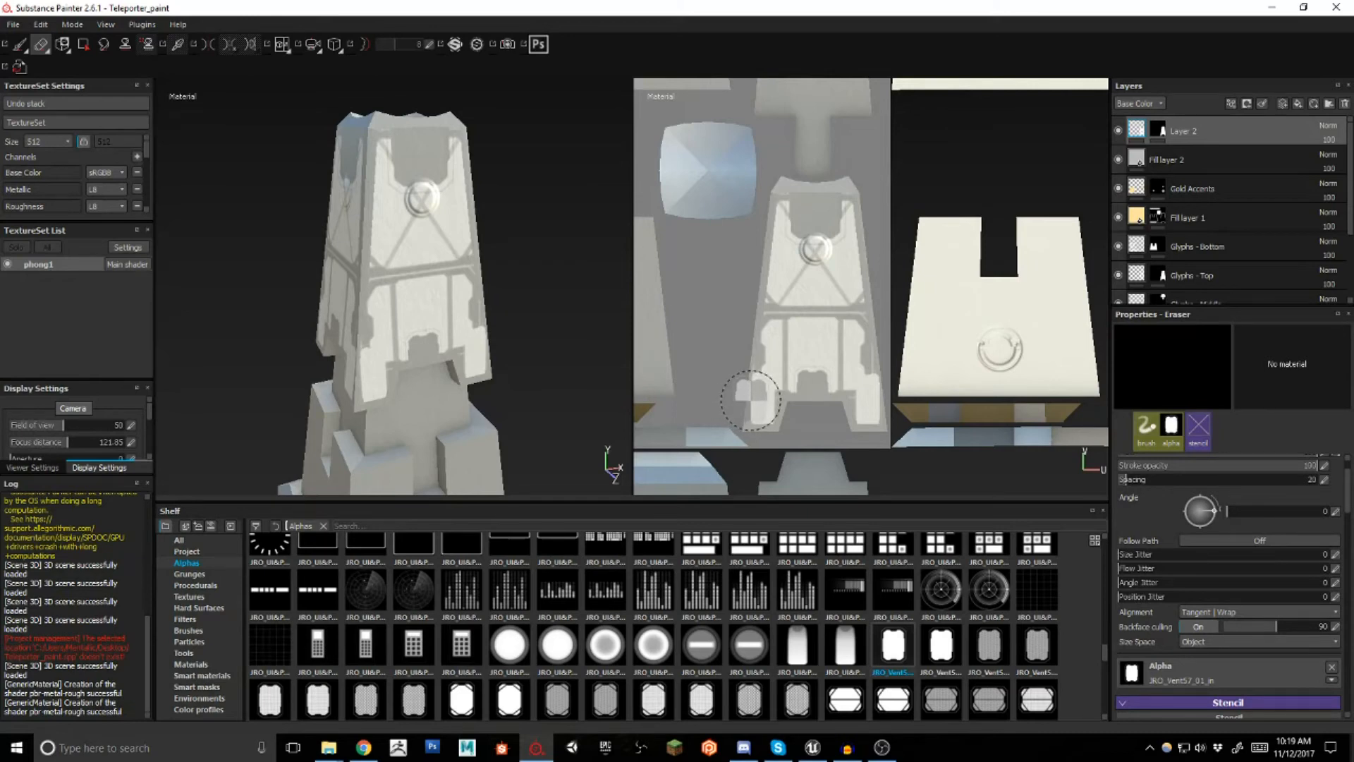
click(750, 401)
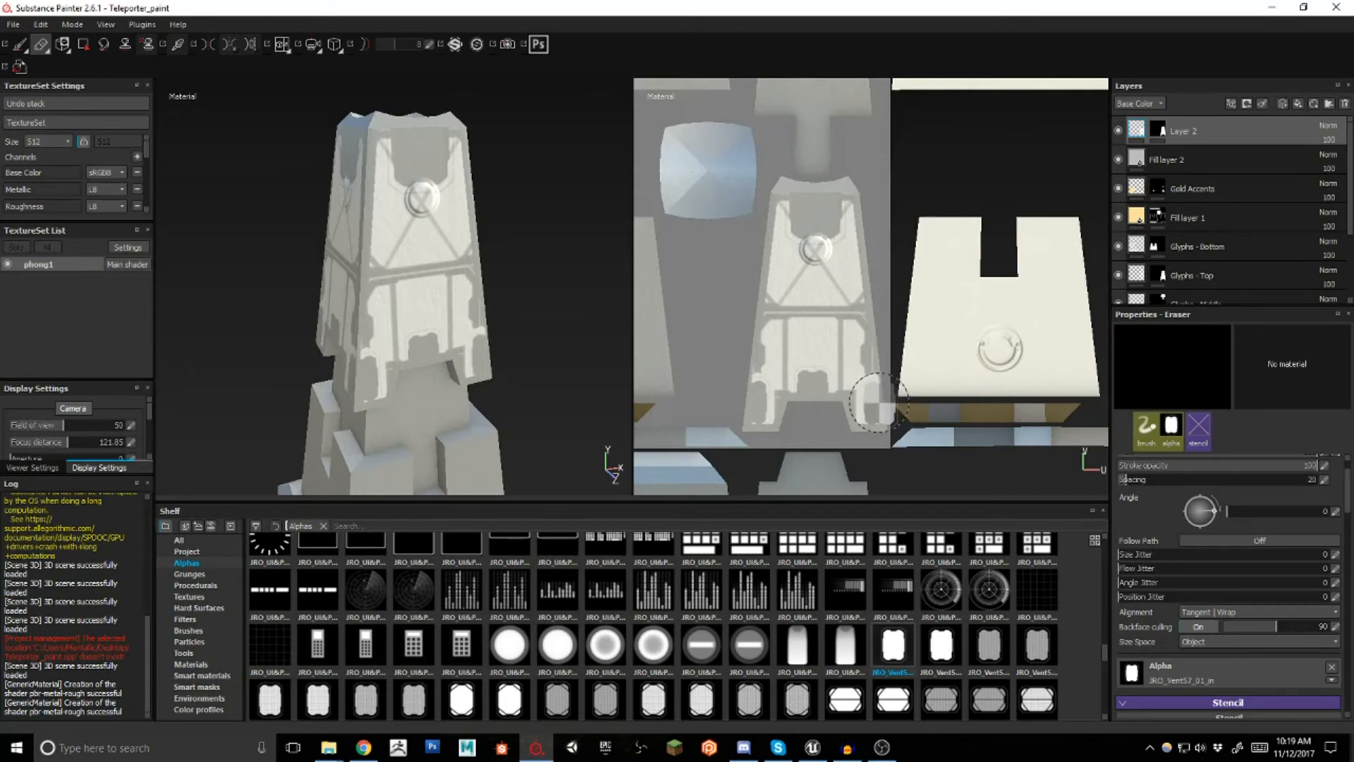
Load the JRO_Vent61_01_in alpha into the eraser and cut its crossed shape out of the panel's lower half
scroll(749, 638, down, 3)
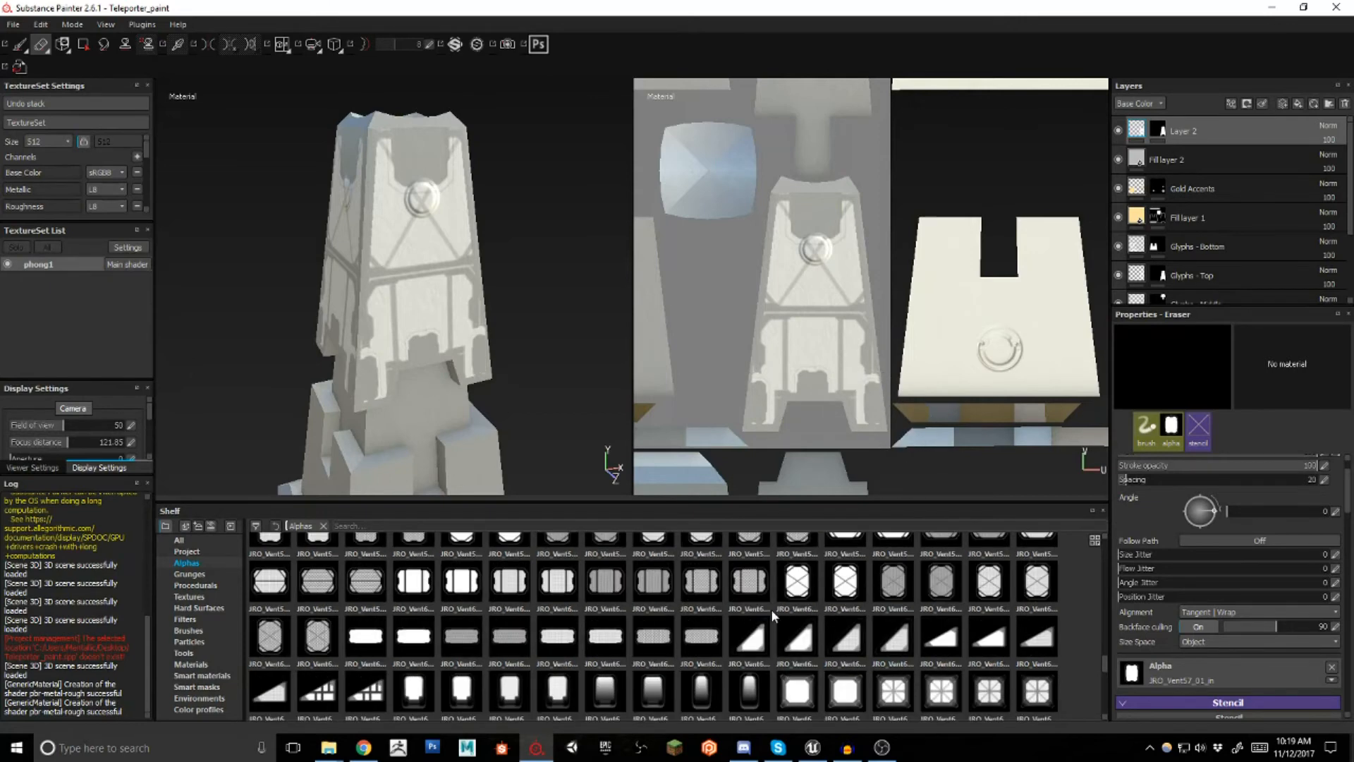
scroll(771, 607, down, 3)
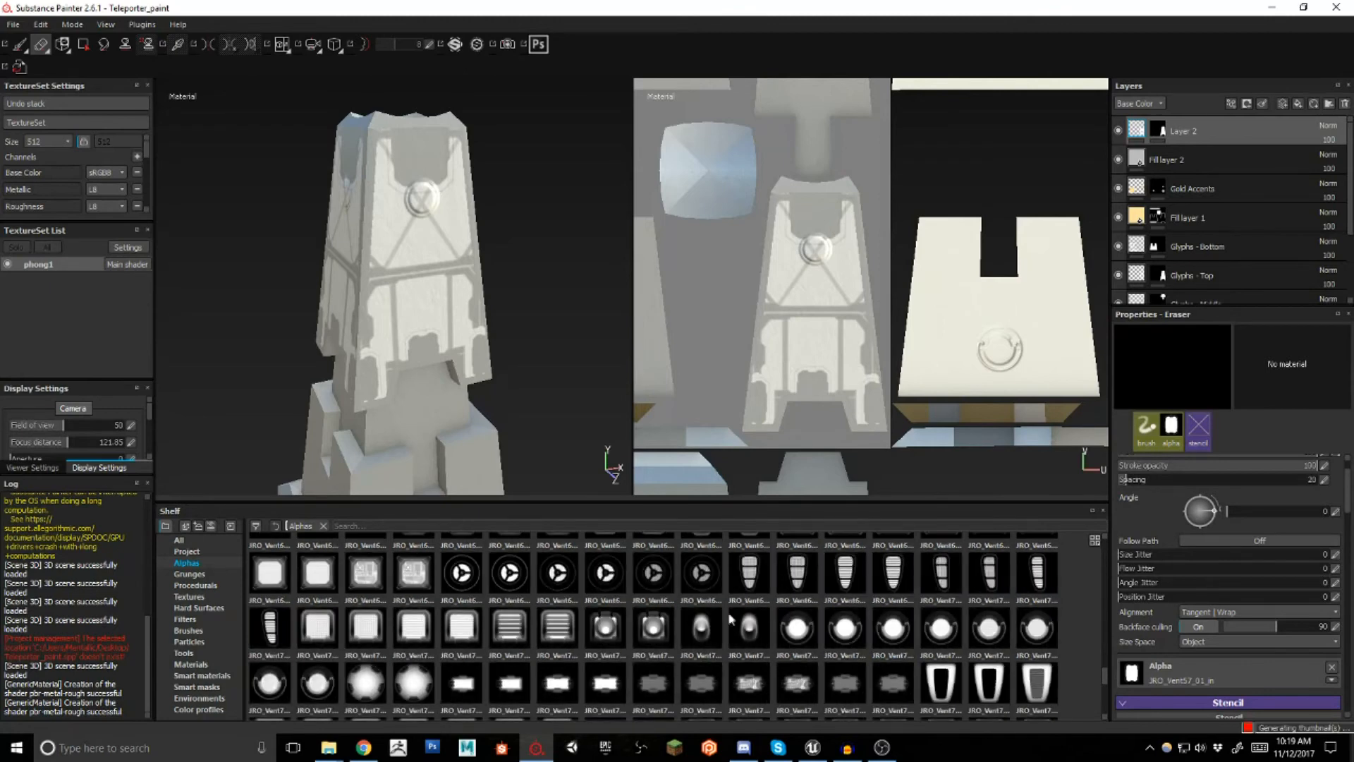
scroll(549, 591, up, 3)
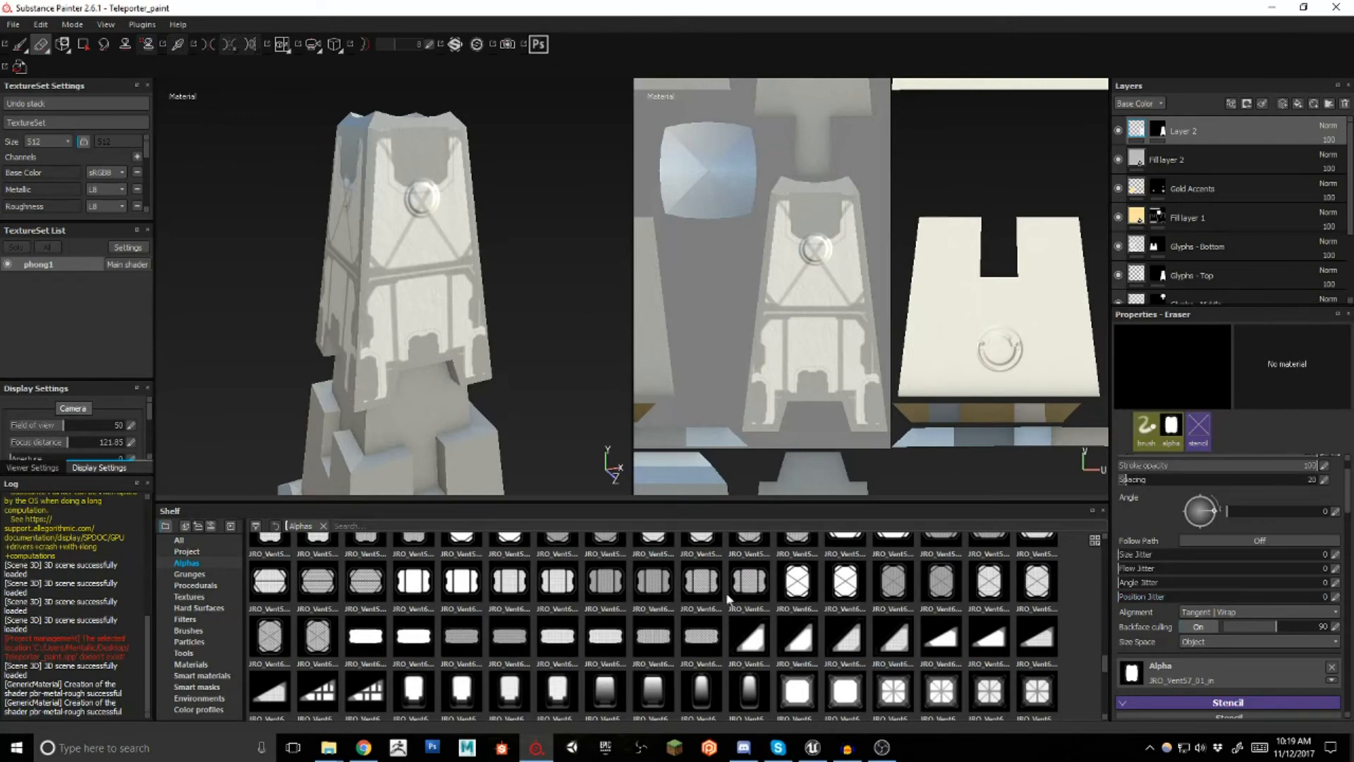
drag(804, 589, 1134, 671)
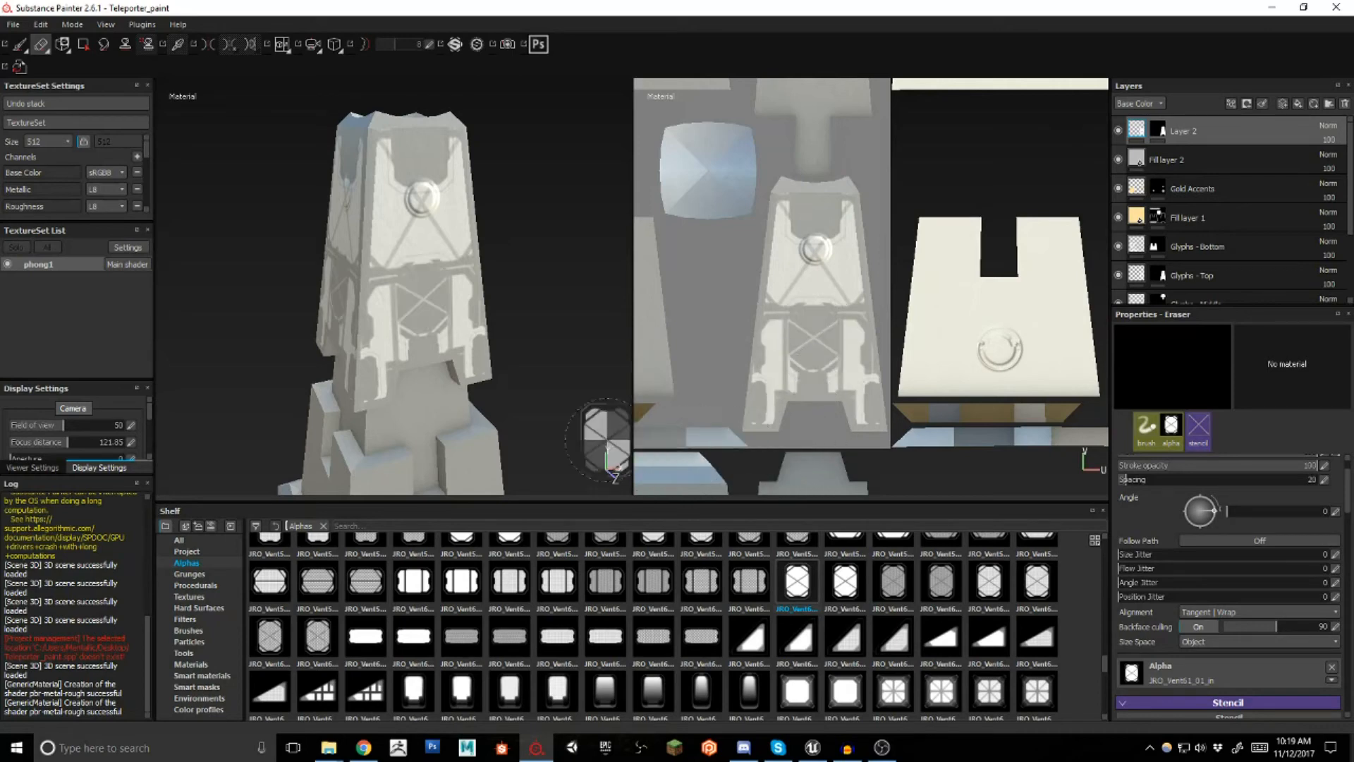
alt+drag(483, 373, 514, 378)
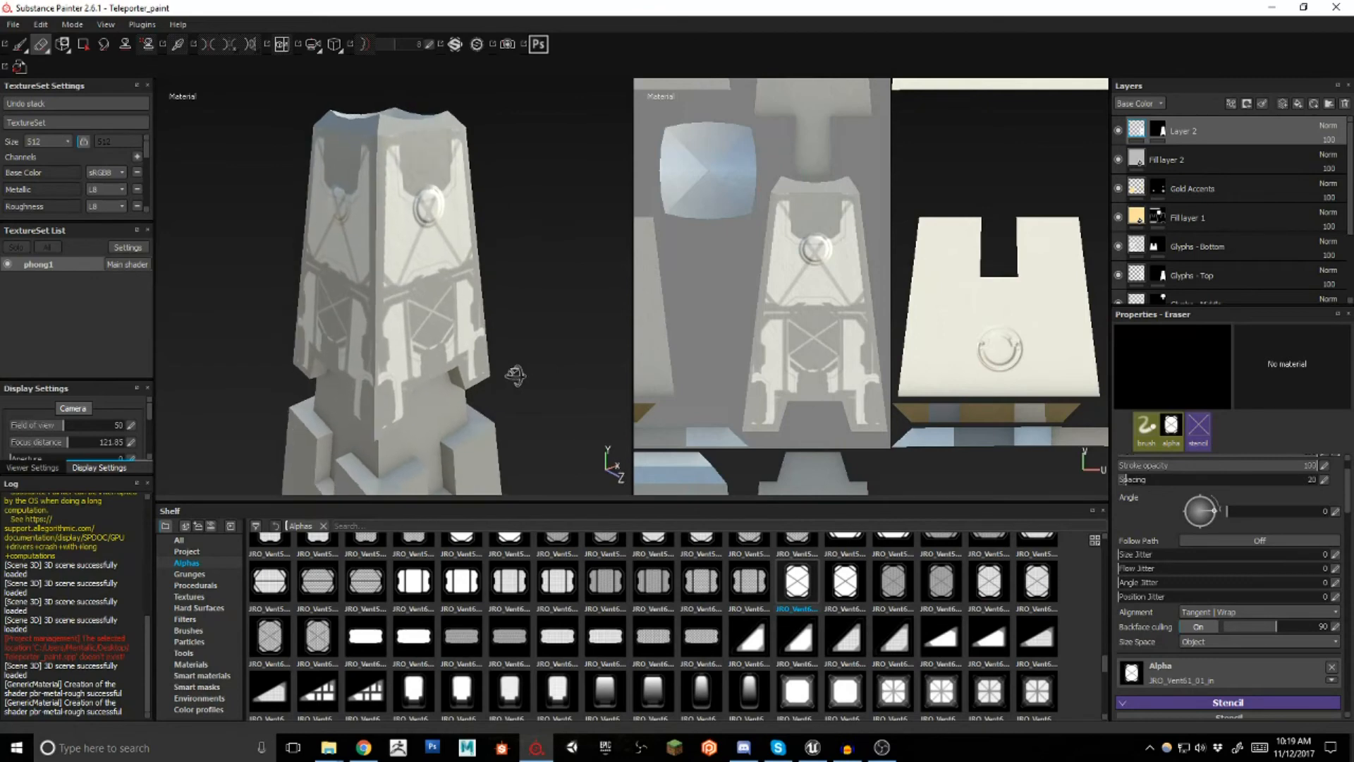
Load the JRO_Vent62_01_in alpha into the eraser and cut a slot below the round boss, plus smaller notches along one side edge
mouse_move(389, 638)
mouse_down()
mouse_move(1233, 659)
mouse_move(1192, 672)
mouse_up()
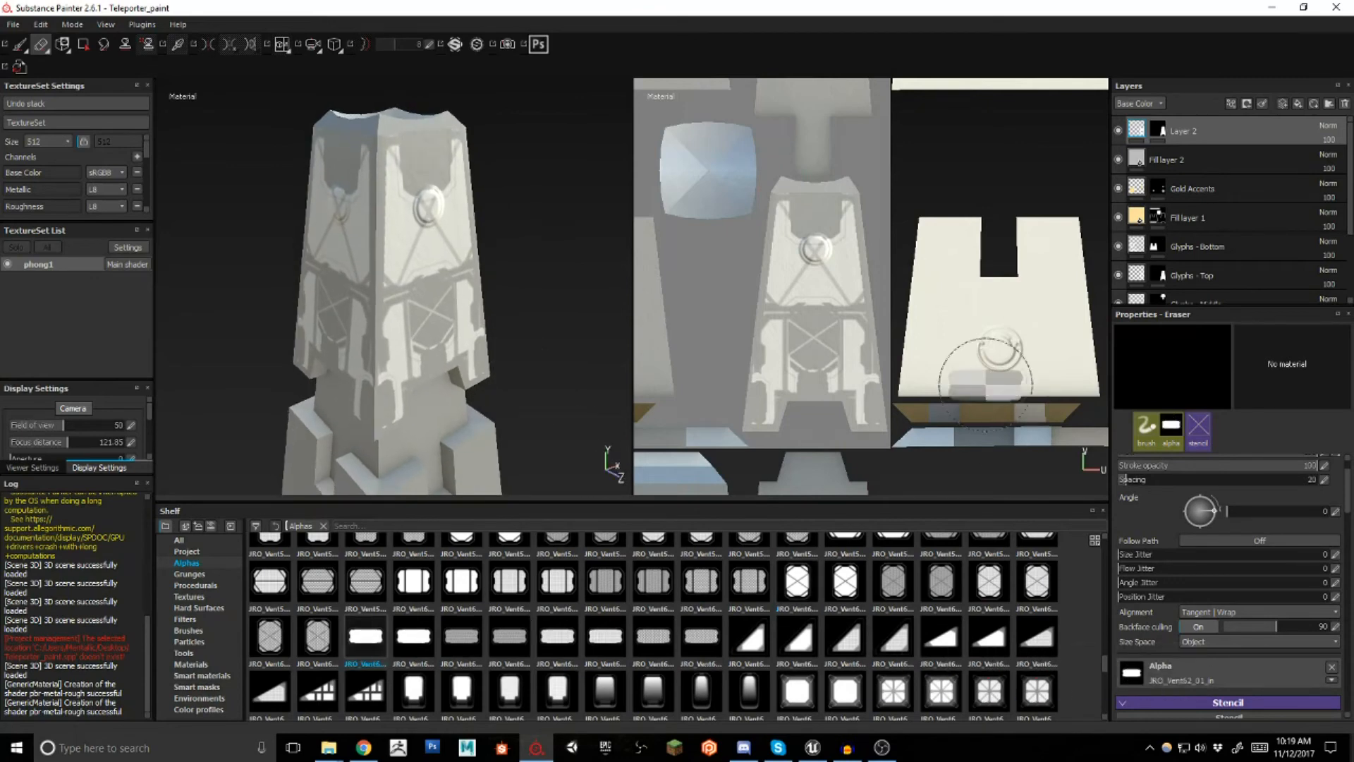
click(815, 282)
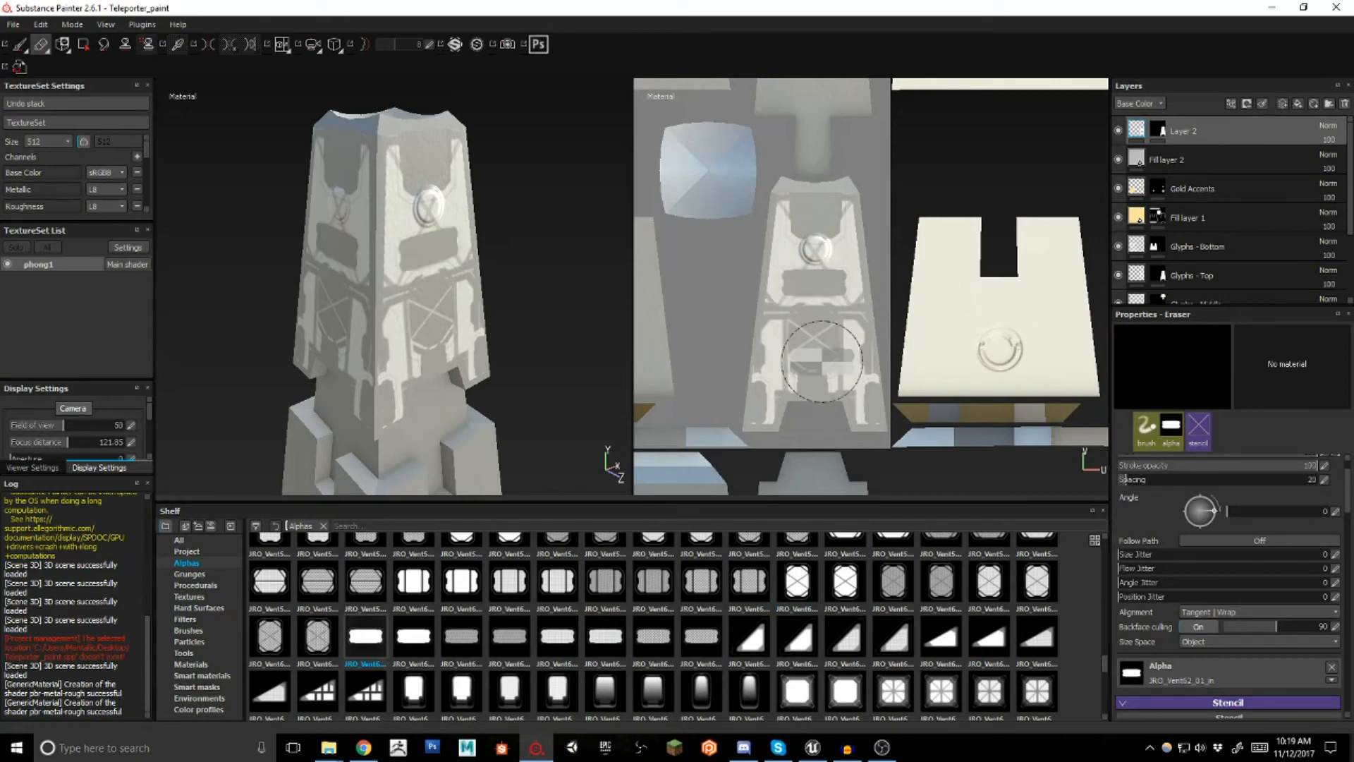
ctrl+right_drag(773, 250, 738, 250)
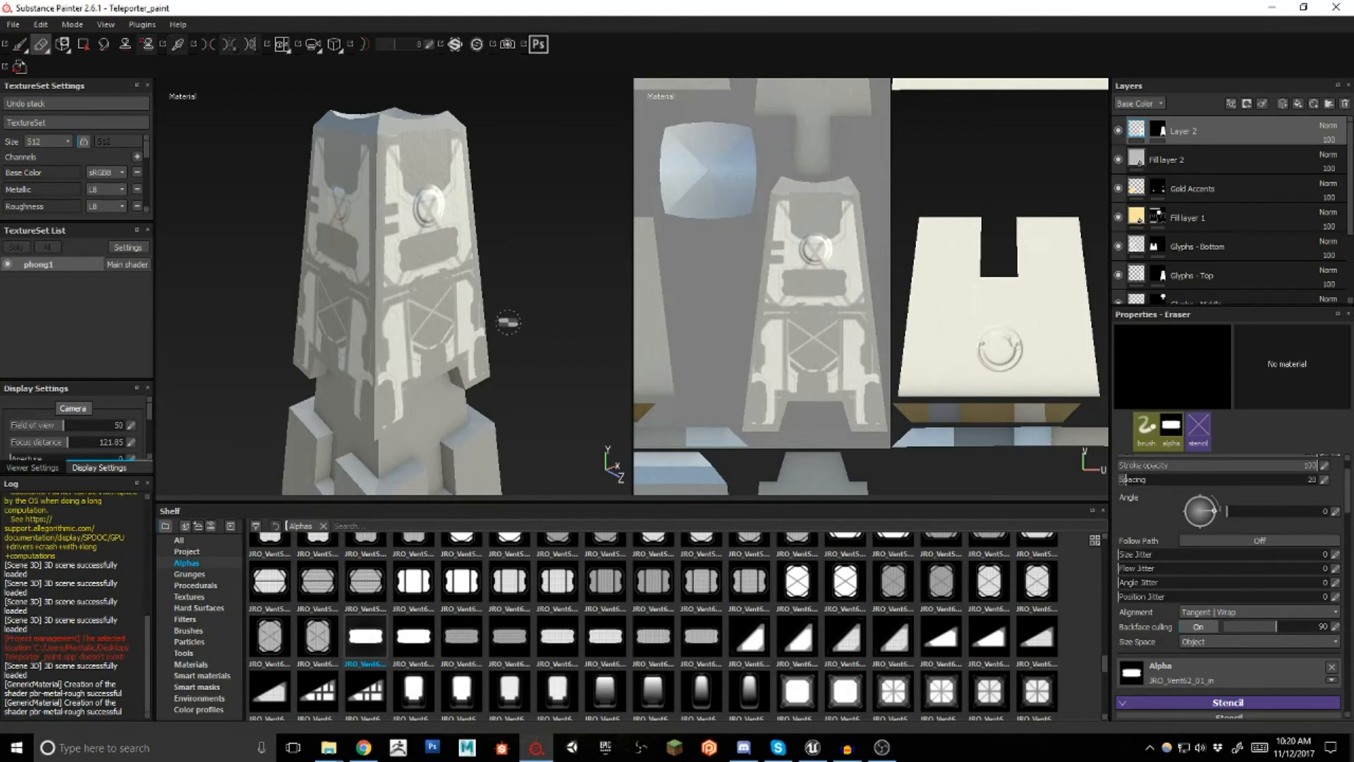
Turn on symmetry to erase matching small notches along the upper panel's opposite edge, and turn symmetry off again
alt+drag(583, 260, 542, 276)
click(251, 44)
mouse_move(378, 233)
alt+mouse_down()
mouse_move(366, 248)
mouse_move(447, 242)
mouse_move(705, 278)
alt+mouse_up()
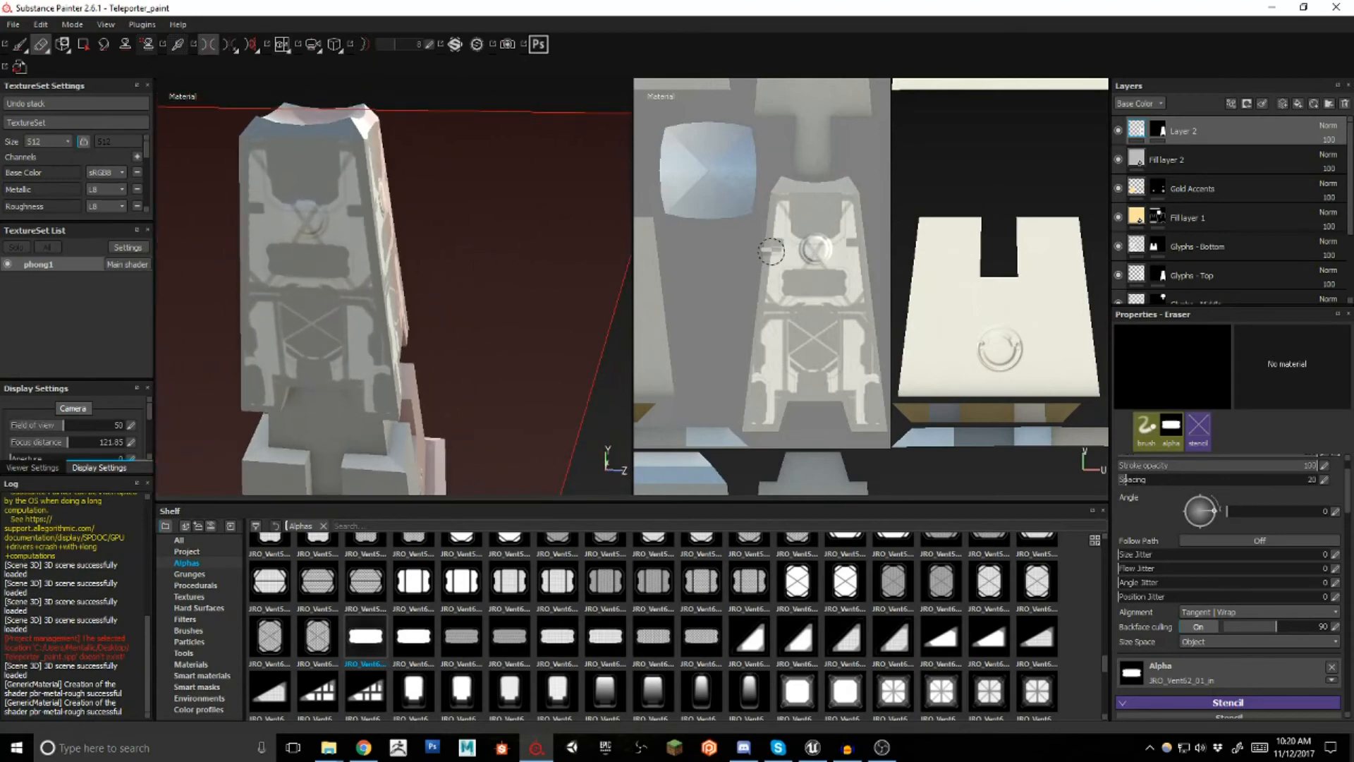
alt+drag(487, 320, 424, 321)
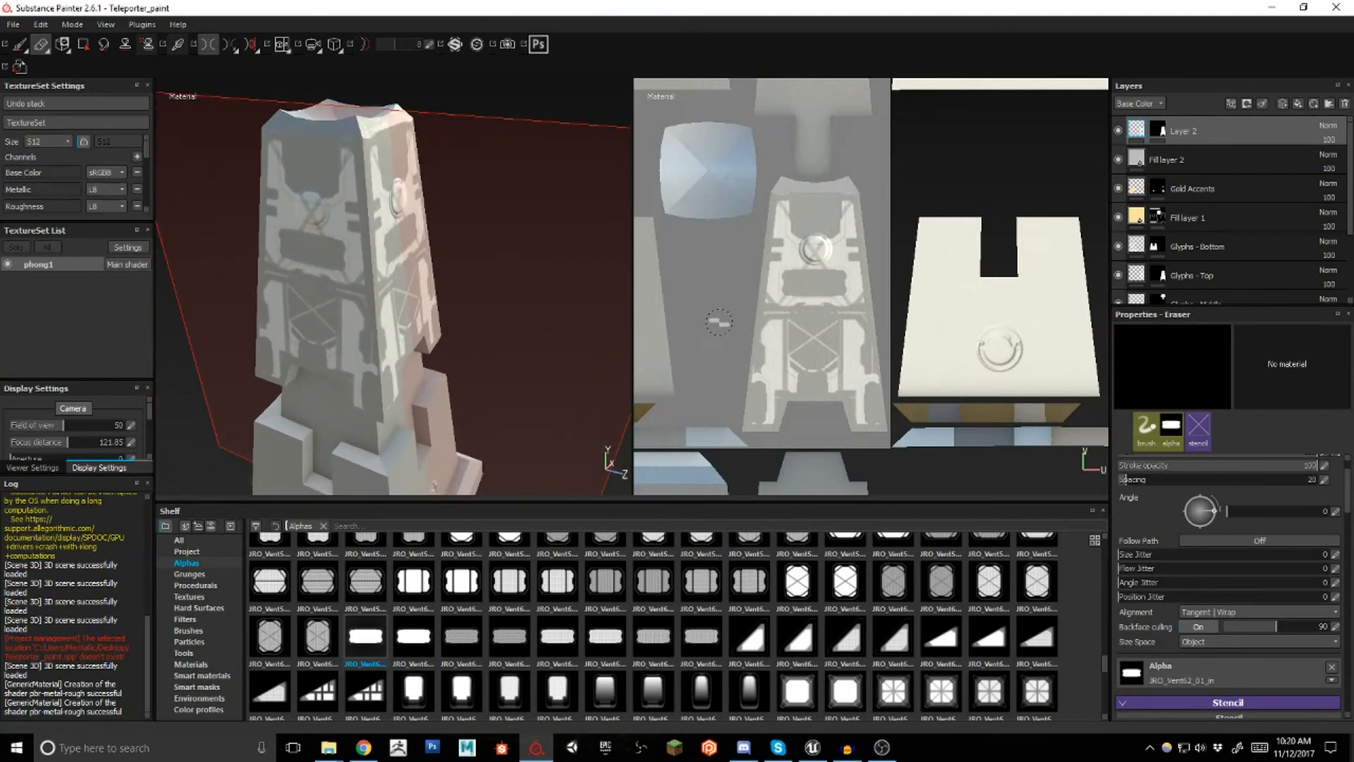
mouse_move(508, 307)
alt+mouse_down()
mouse_move(483, 311)
mouse_move(366, 227)
alt+mouse_up()
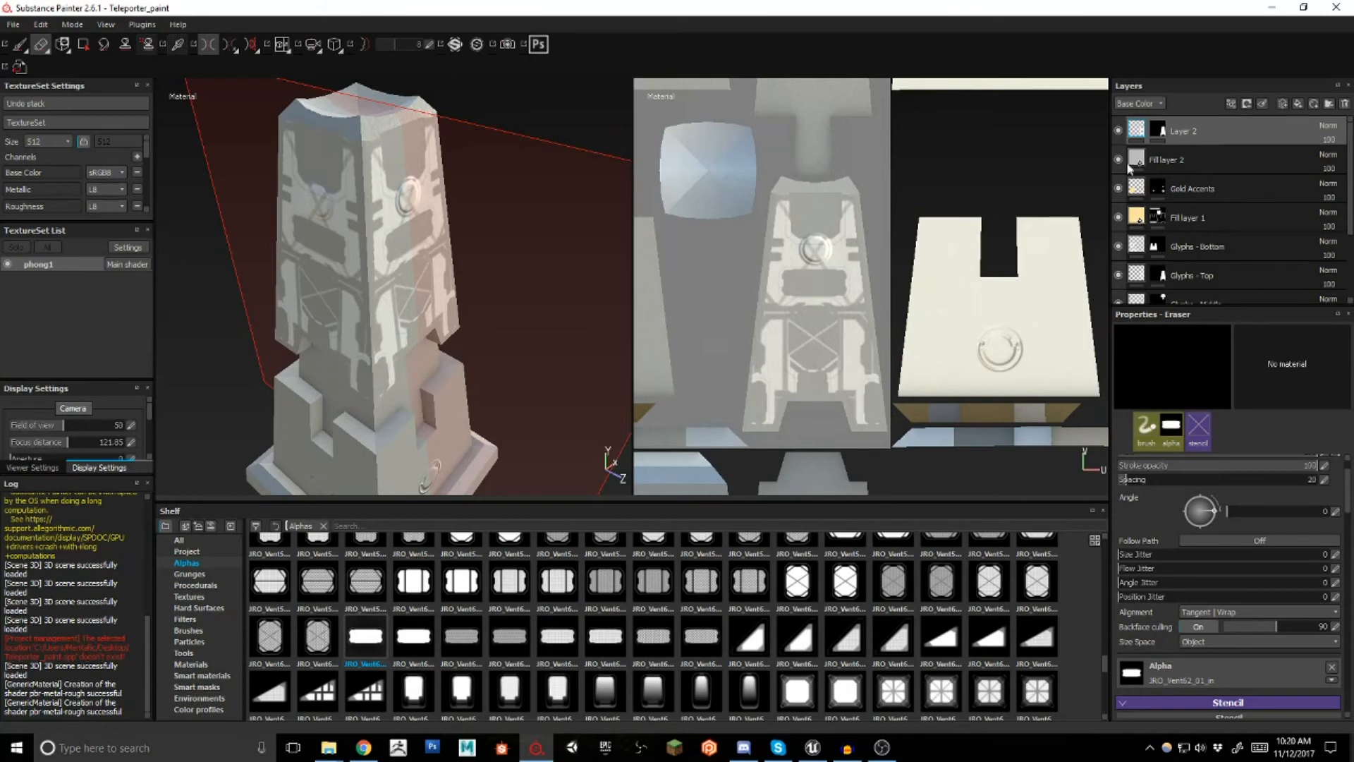
click(209, 45)
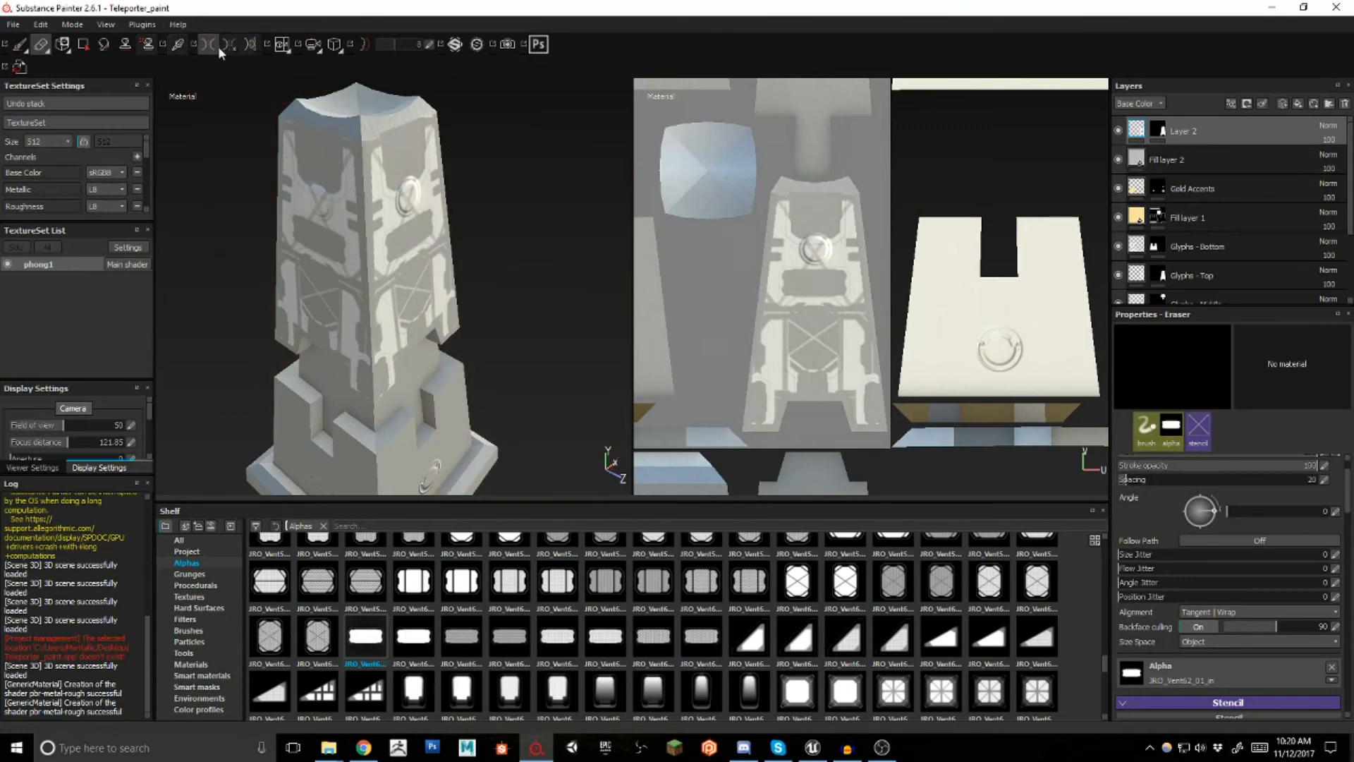
Hide Fill layer 2 and Layer 2 to show the teleporter's original texture, and bring the glyph layers into view in the layer stack
click(1119, 160)
mouse_move(481, 262)
alt+mouse_down()
mouse_move(468, 241)
mouse_move(480, 258)
alt+mouse_up()
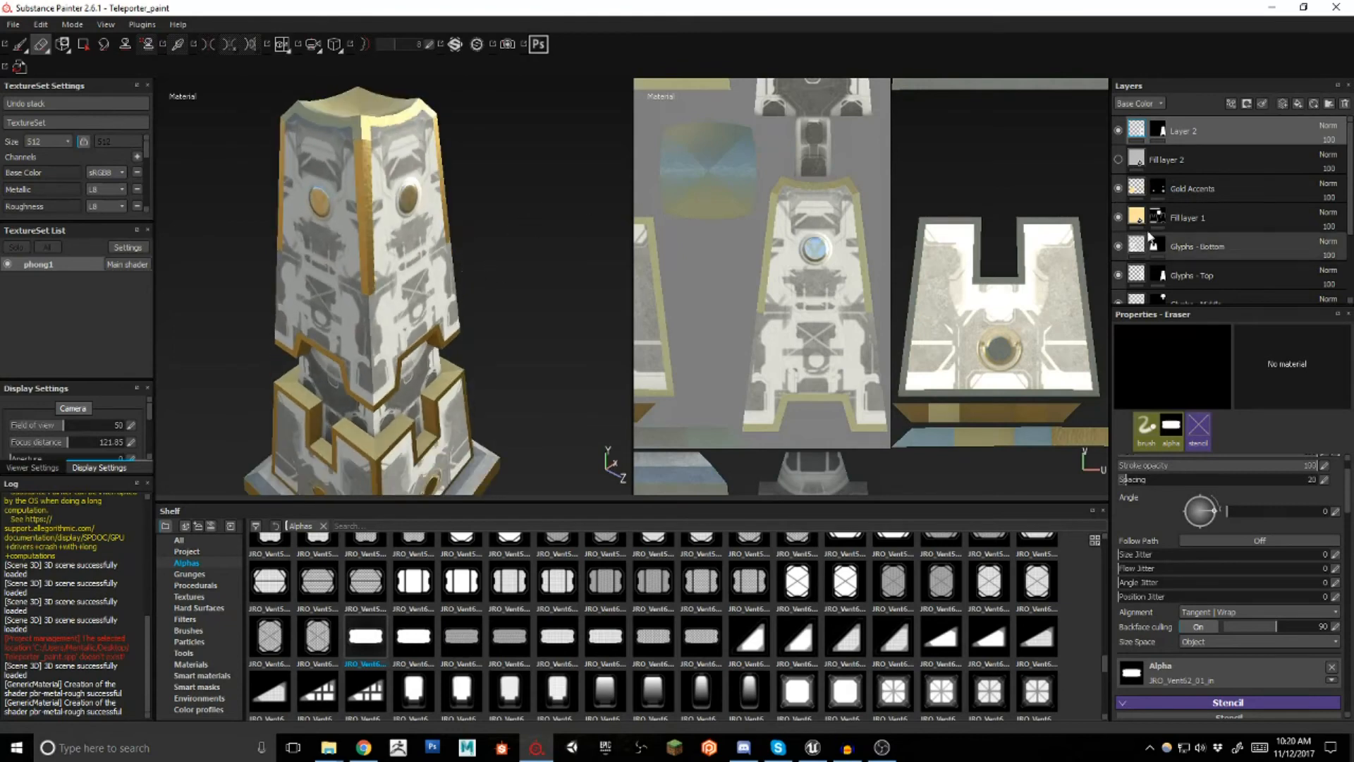
click(1118, 131)
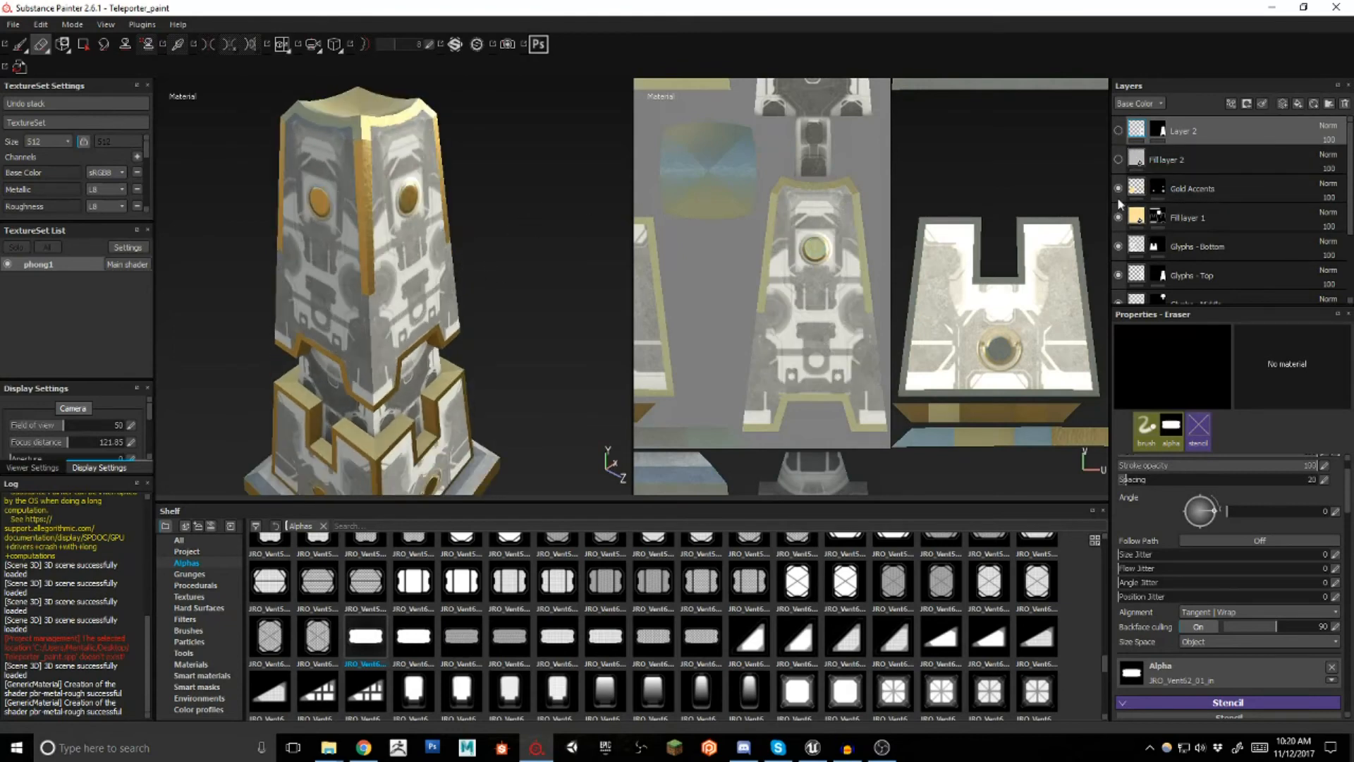
scroll(1145, 240, down, 3)
scroll(1144, 239, down, 2)
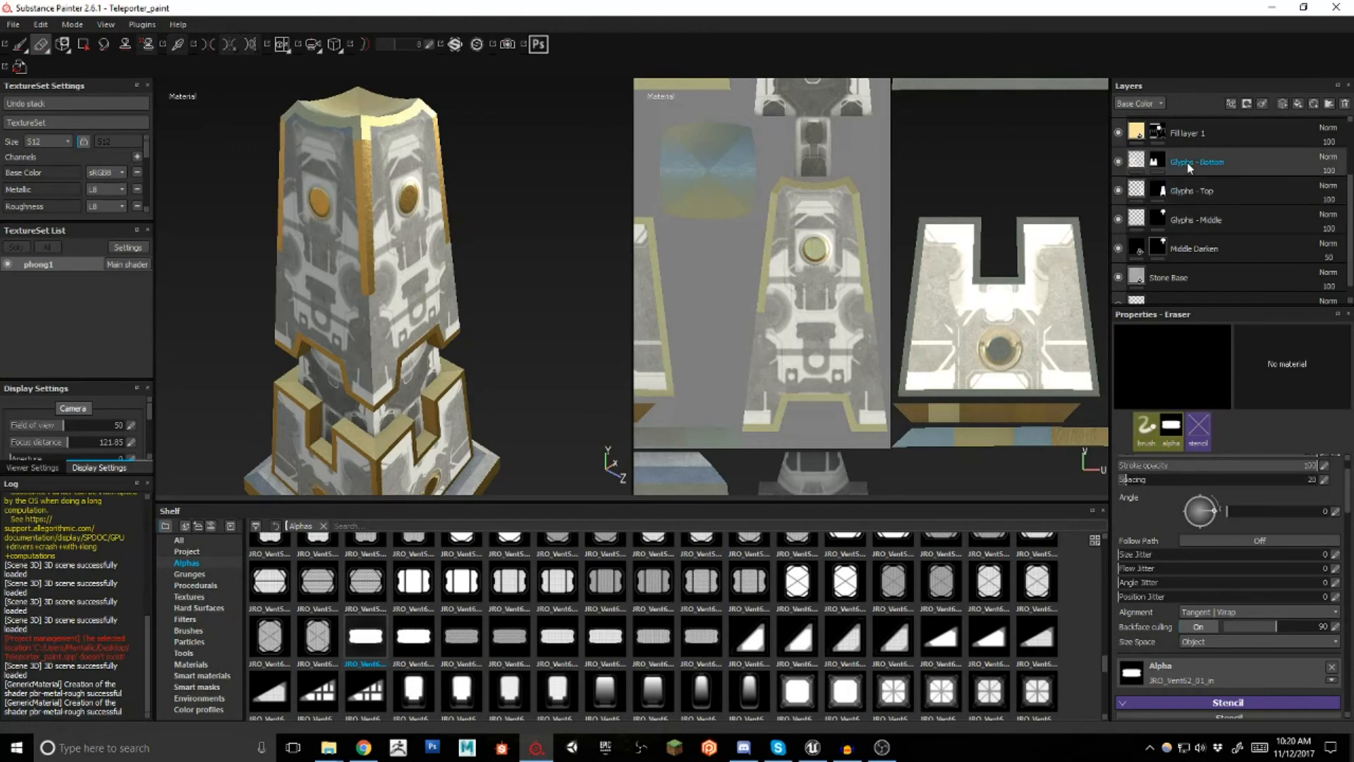
Toggle the visibility of the Glyphs - Bottom layer to compare its effect, and hide the Glyphs - Top layer
click(1119, 163)
click(1119, 163)
click(1119, 163)
click(1118, 163)
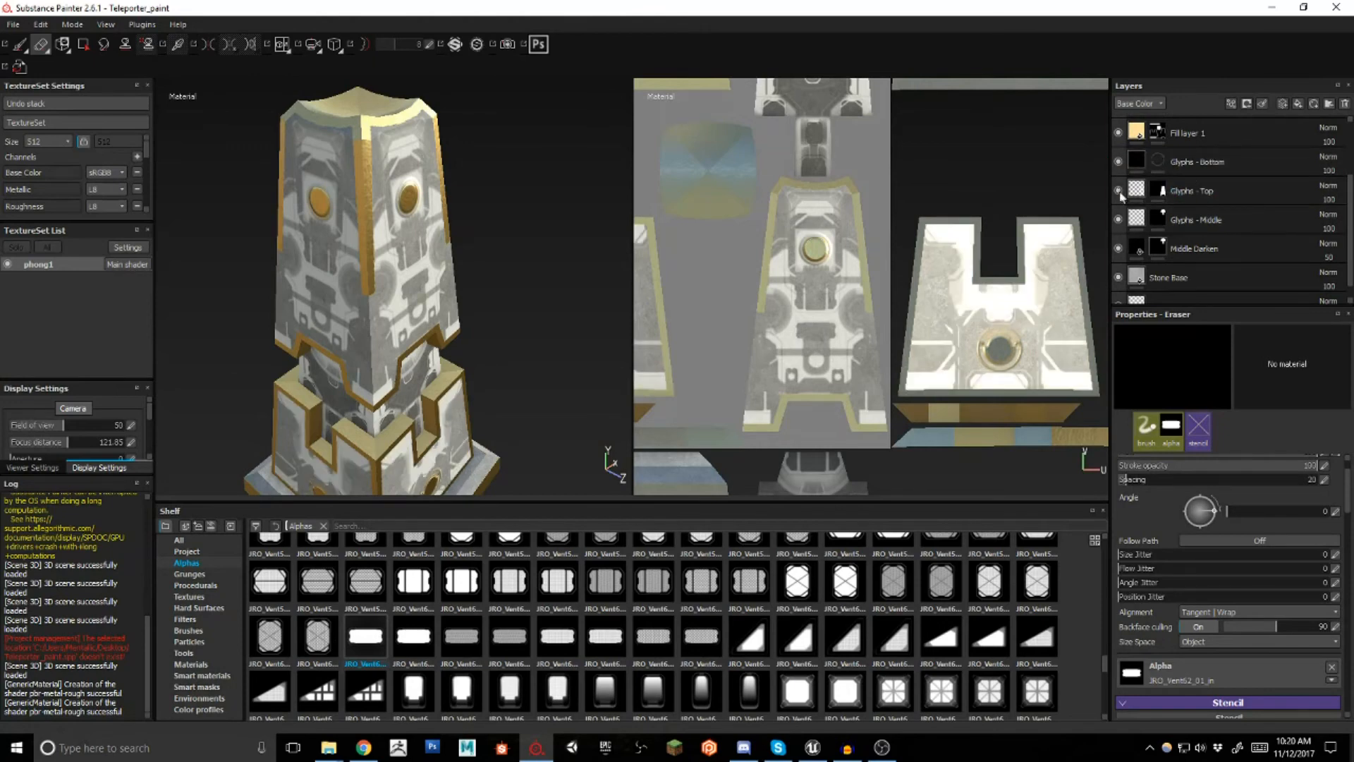
click(1118, 191)
click(1119, 191)
click(1118, 191)
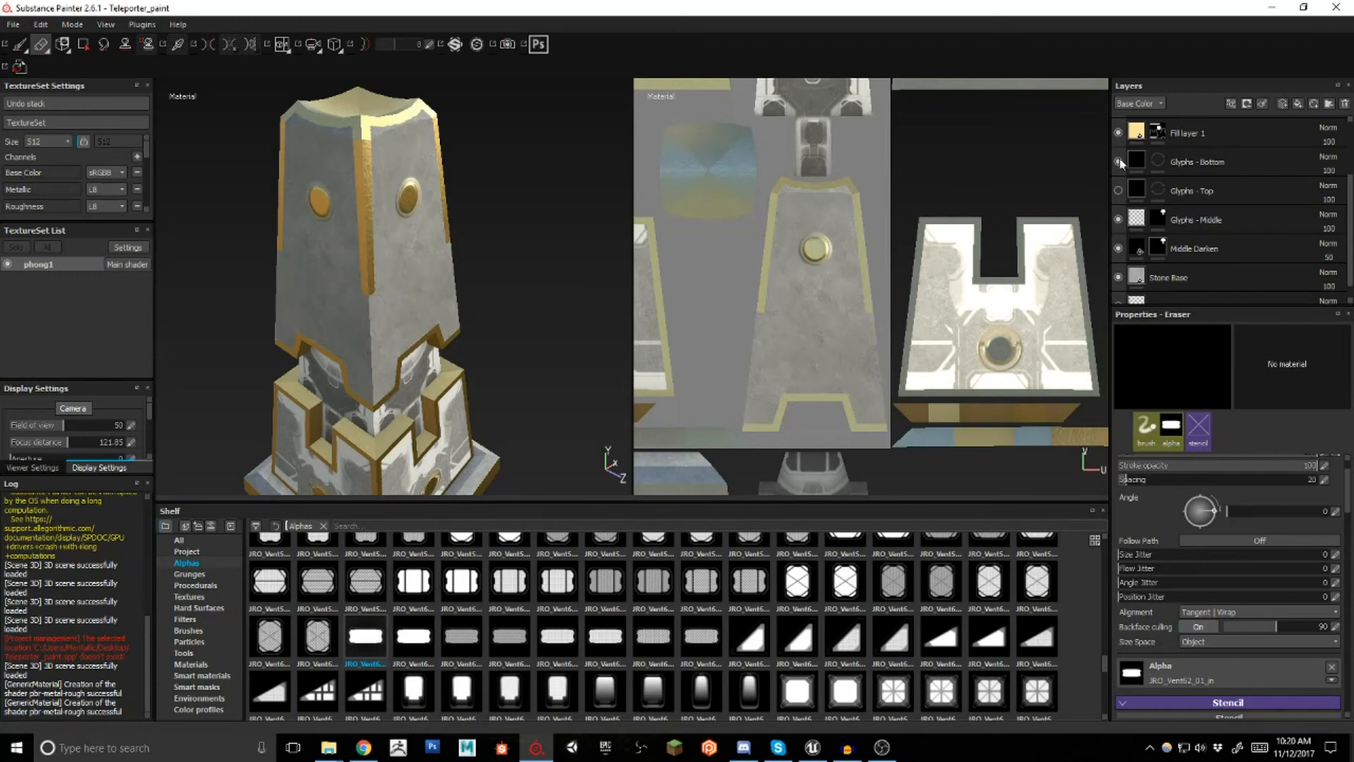
Show Layer 2 again and inspect its glyph panels across the whole teleporter model
scroll(1154, 159, up, 3)
click(1117, 131)
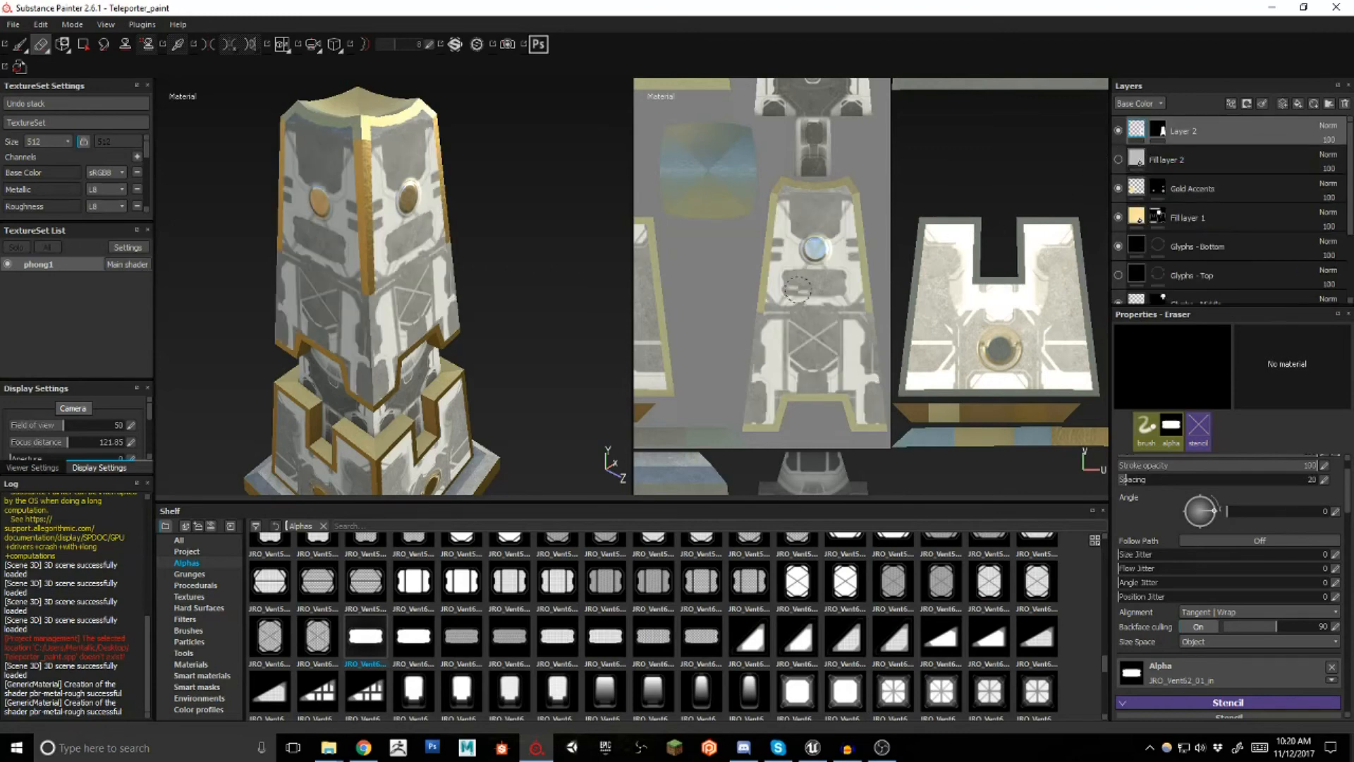
scroll(411, 332, up, 2)
scroll(410, 333, down, 5)
alt+drag(423, 326, 475, 352)
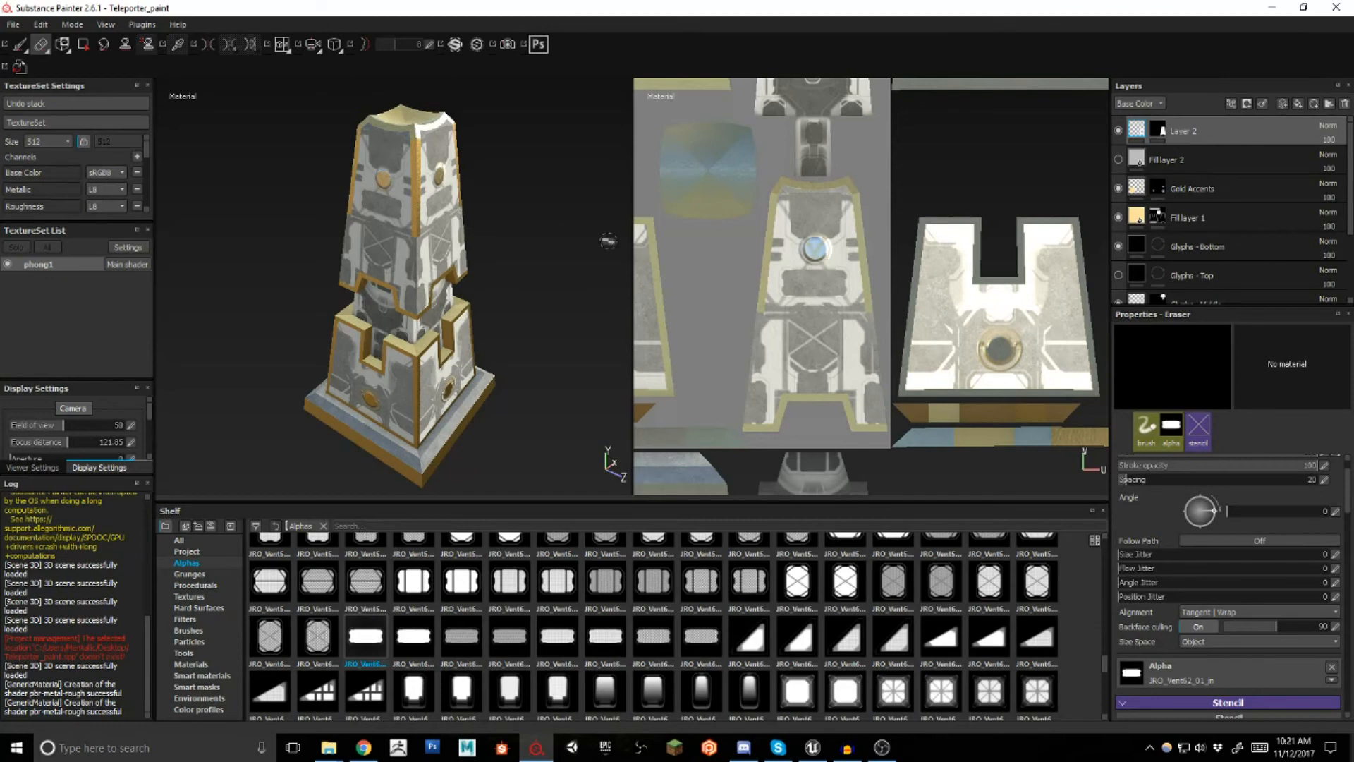
Open the recent project PlateA_paint.spp and frame the plate in both the 3D and UV views
click(13, 25)
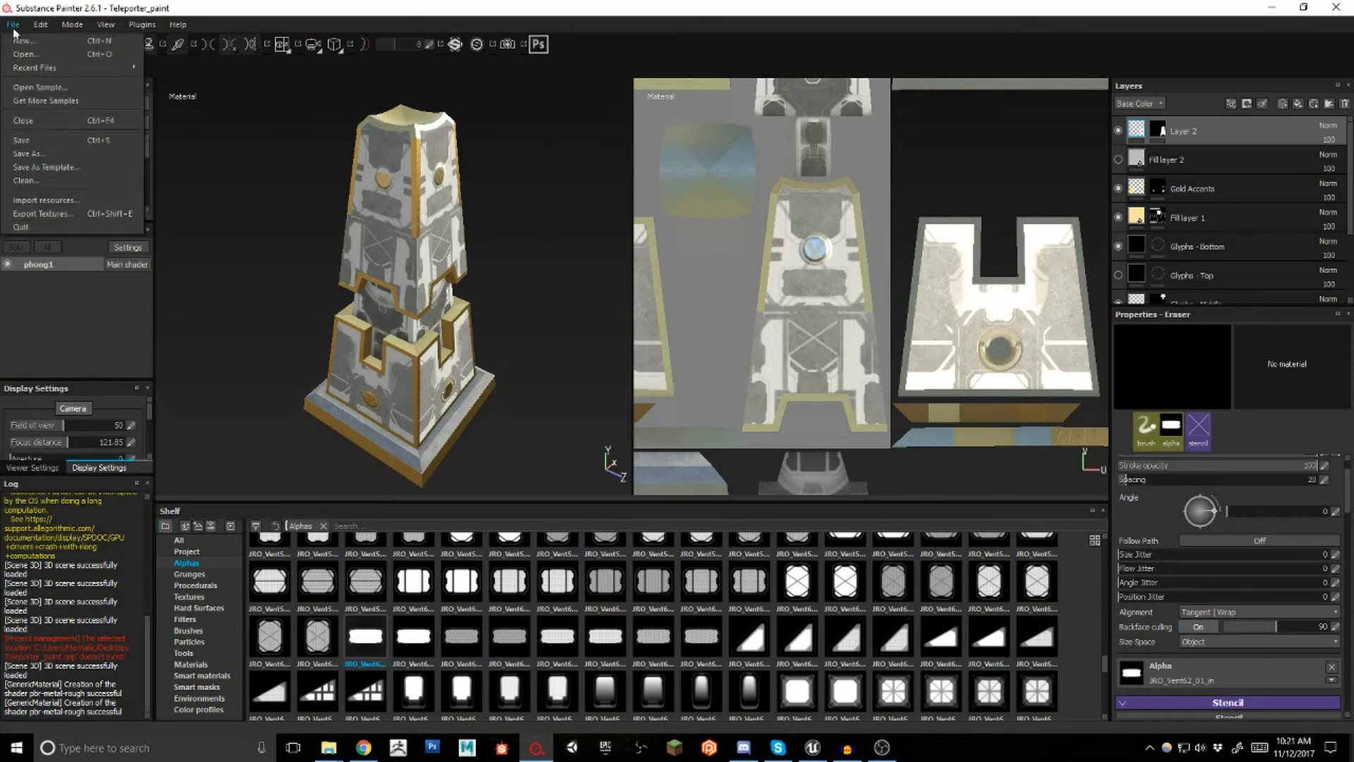
mouse_move(50, 70)
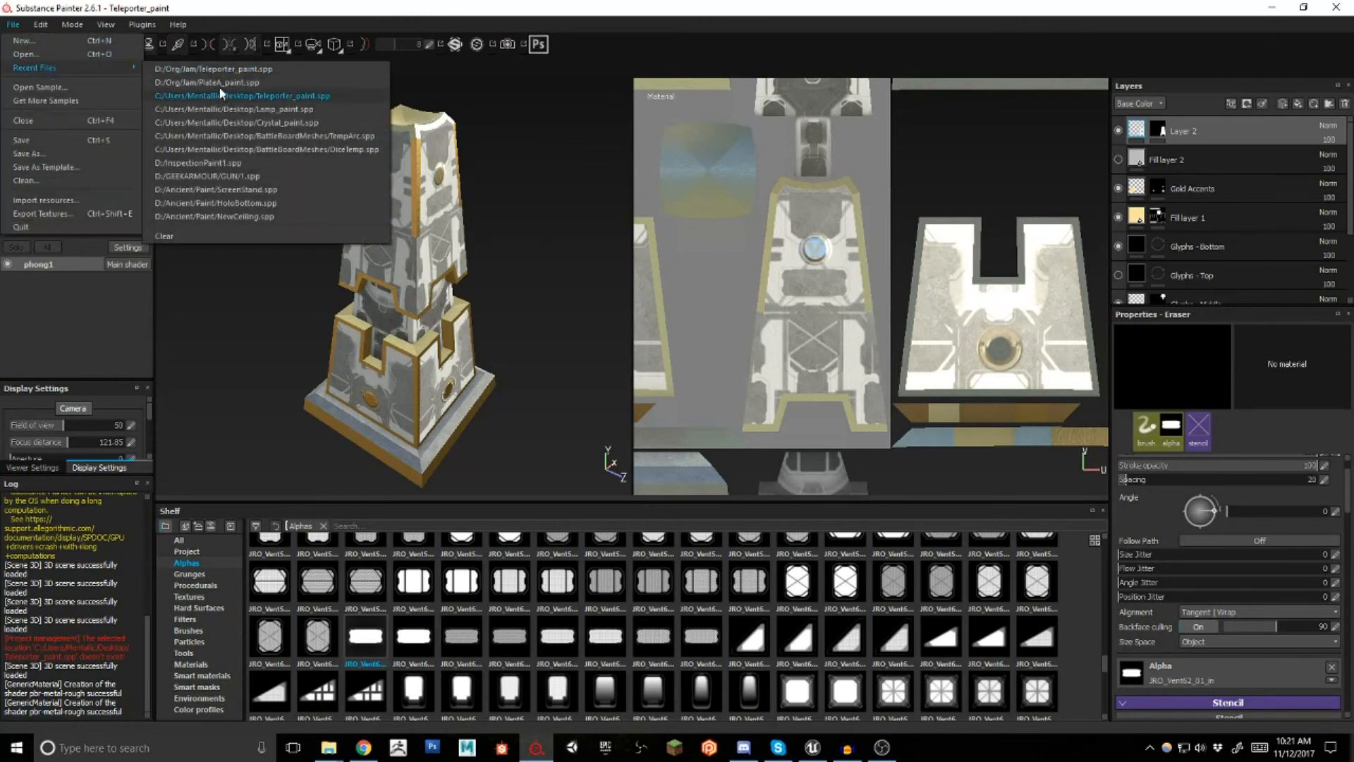
click(247, 103)
click(636, 395)
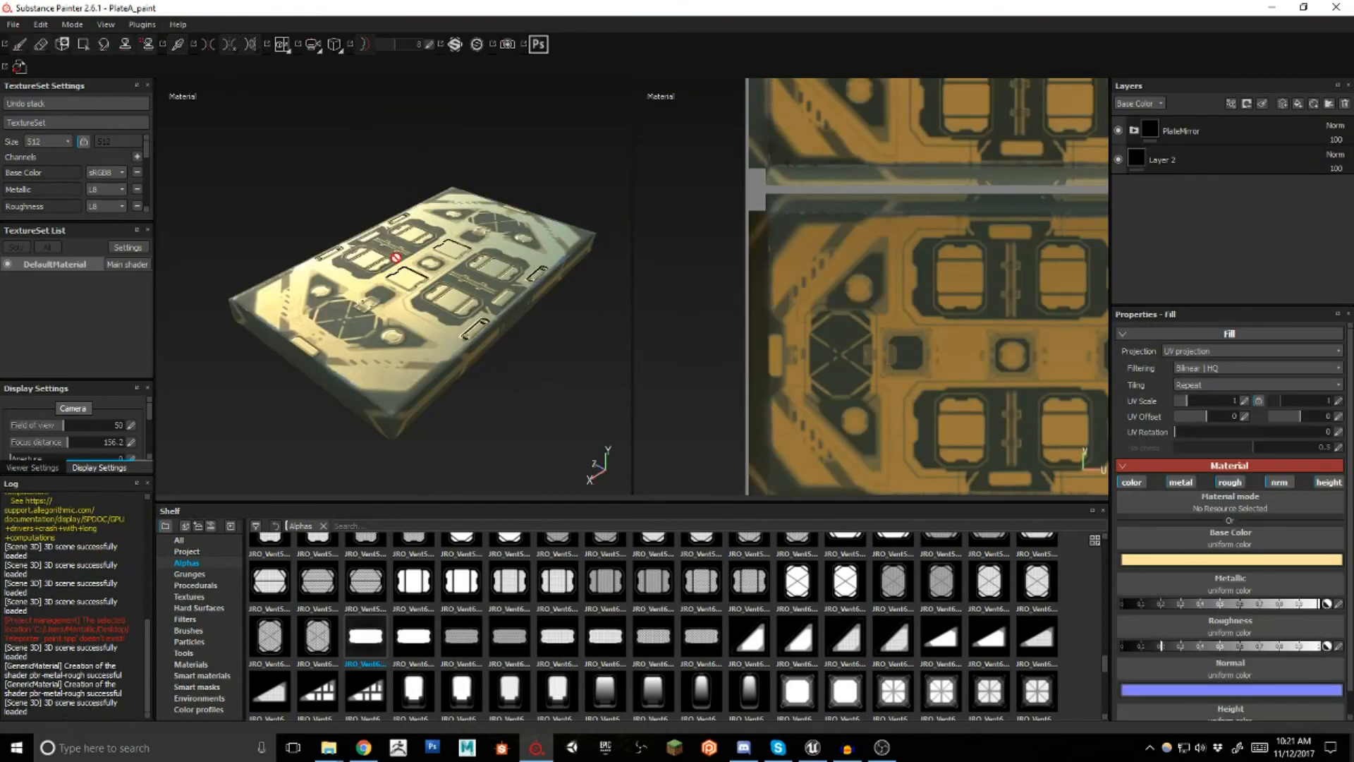
alt+drag(462, 343, 394, 319)
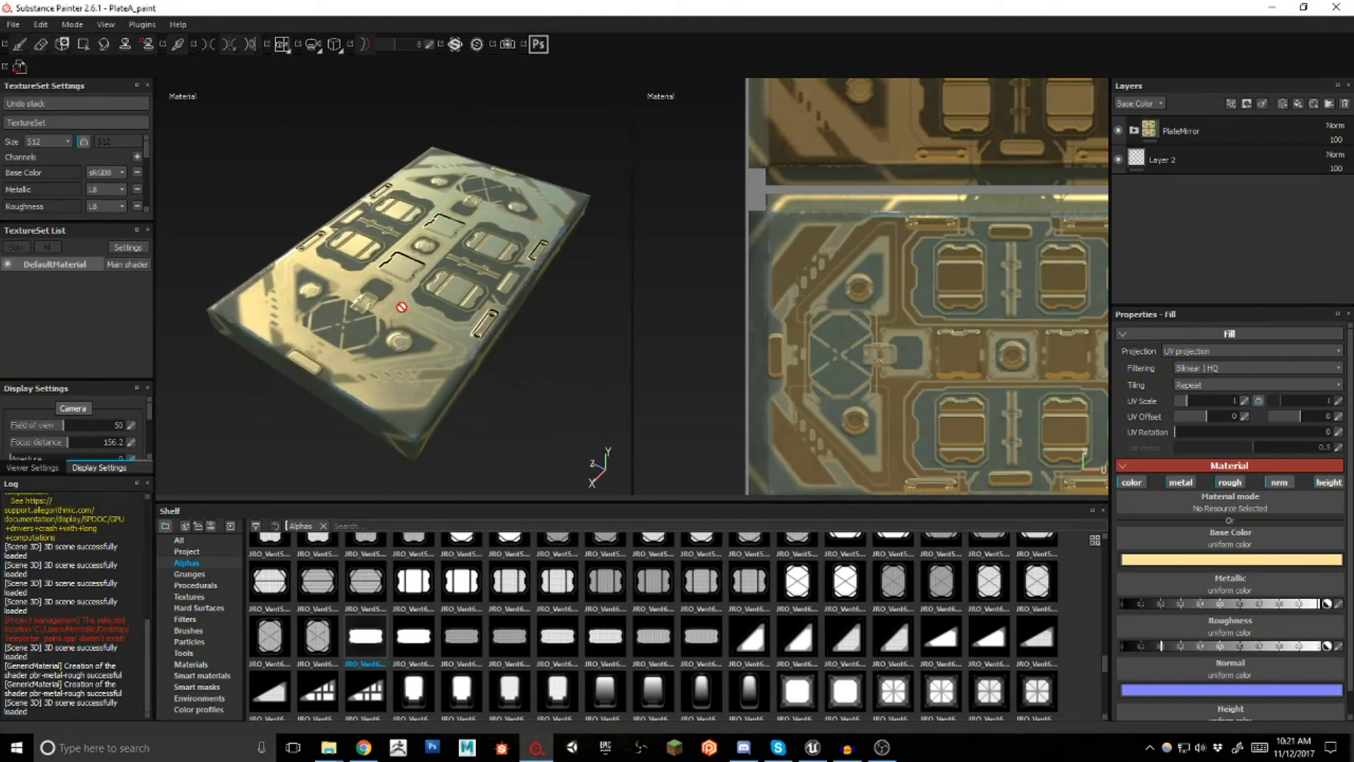
key(f)
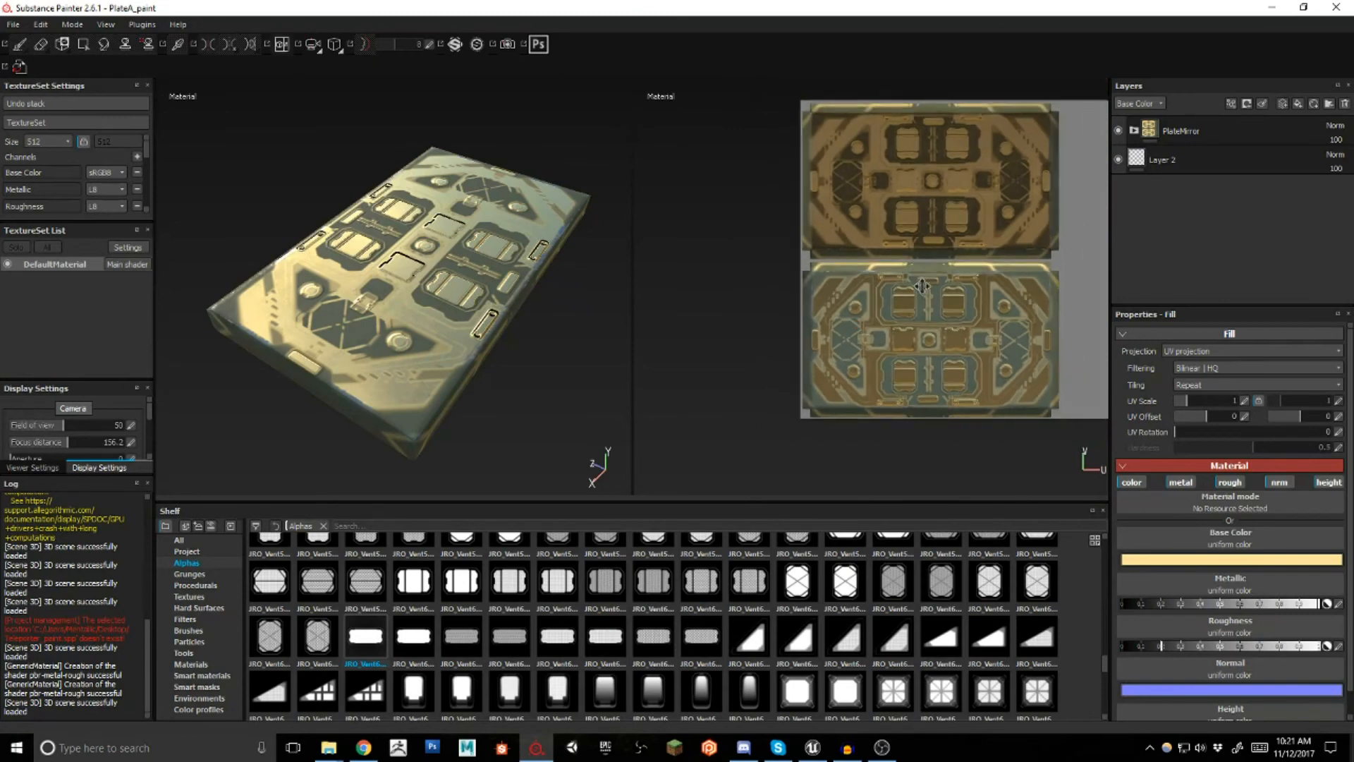
mouse_move(479, 311)
alt+mouse_down()
mouse_move(468, 303)
mouse_move(474, 318)
mouse_move(494, 314)
alt+mouse_up()
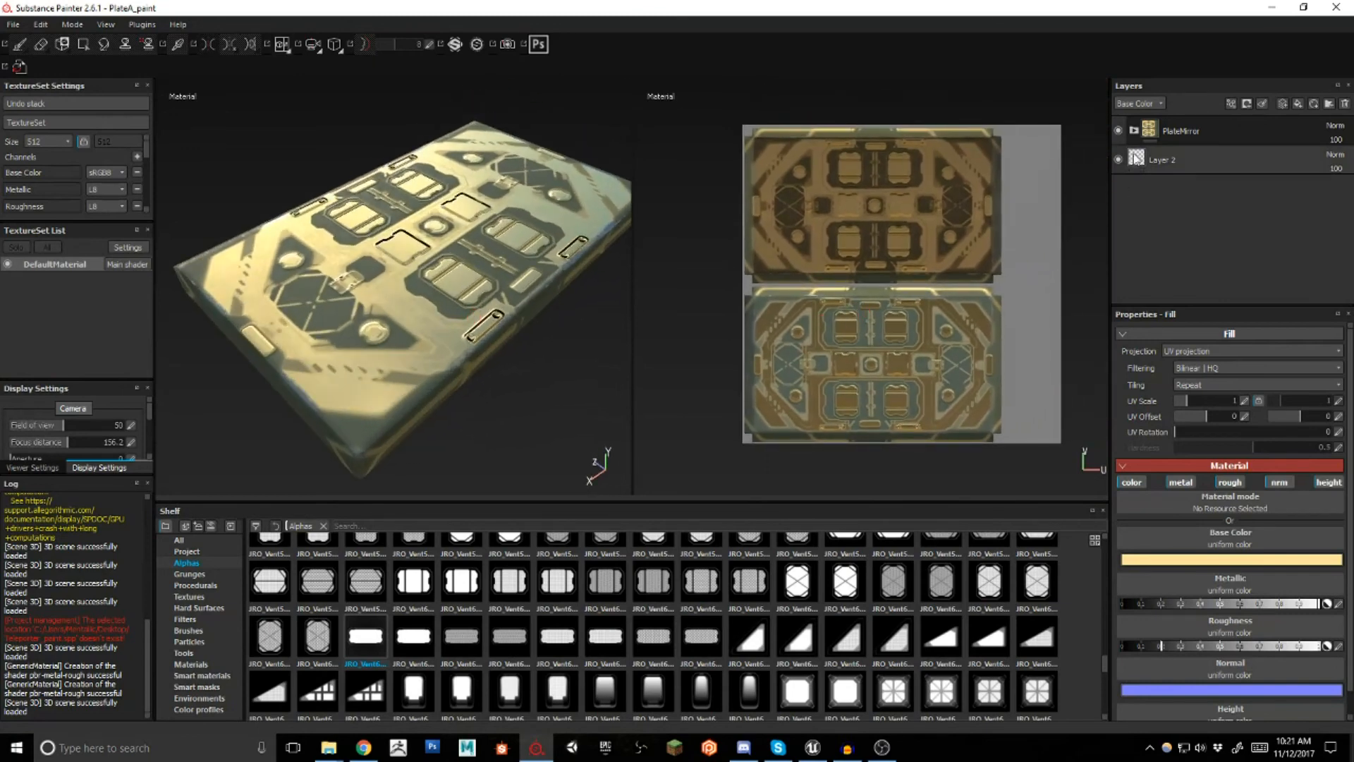
Expand the PlateMirror folder and preview the masks of Folder 1 and Gold Pure copy 1
click(1134, 131)
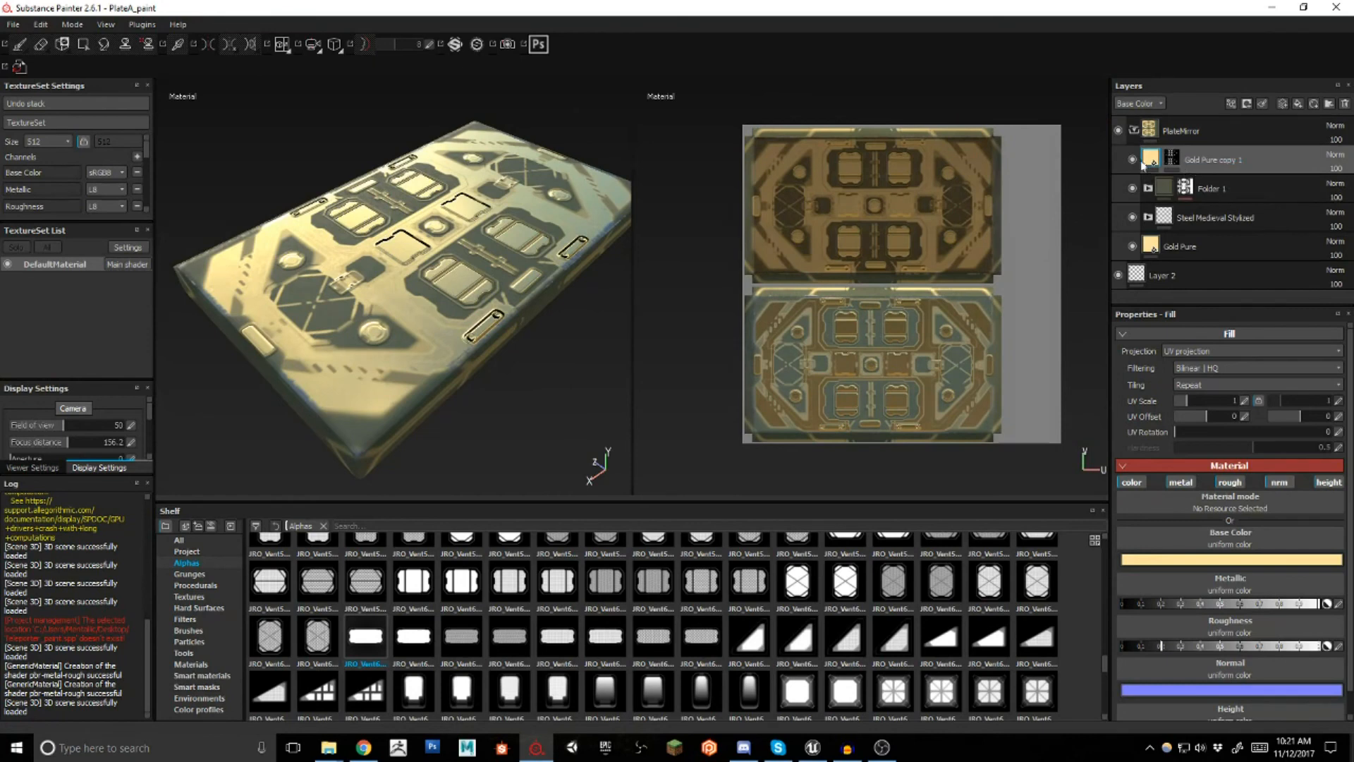
mouse_move(1170, 162)
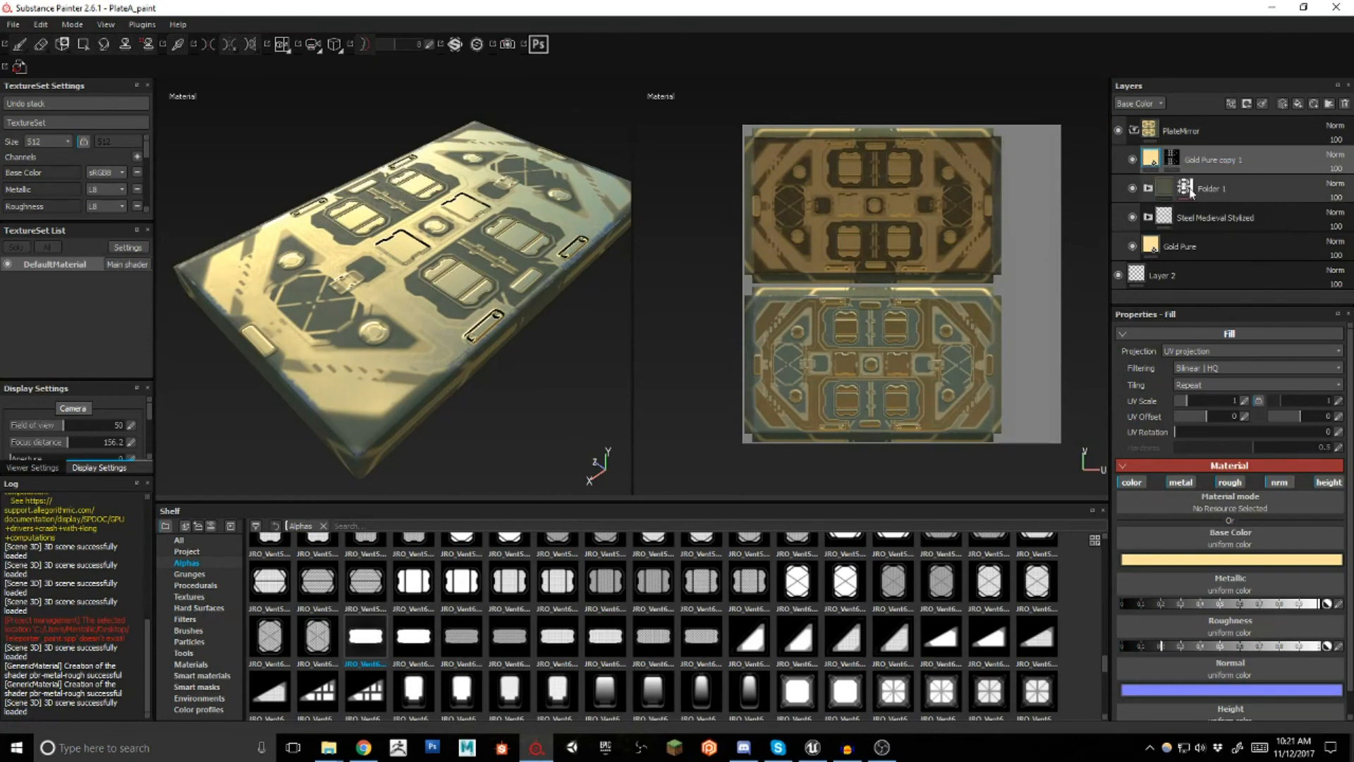
mouse_move(1190, 193)
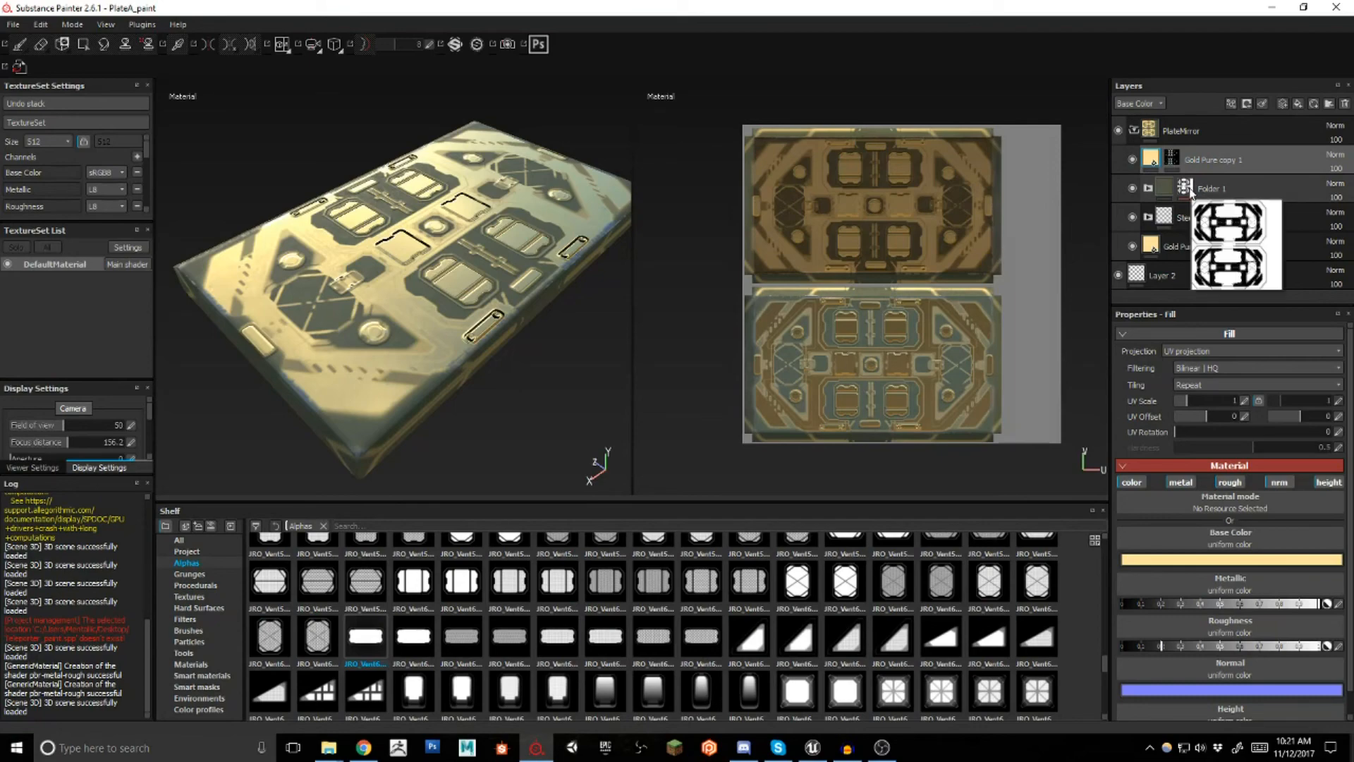
alt+drag(409, 367, 473, 306)
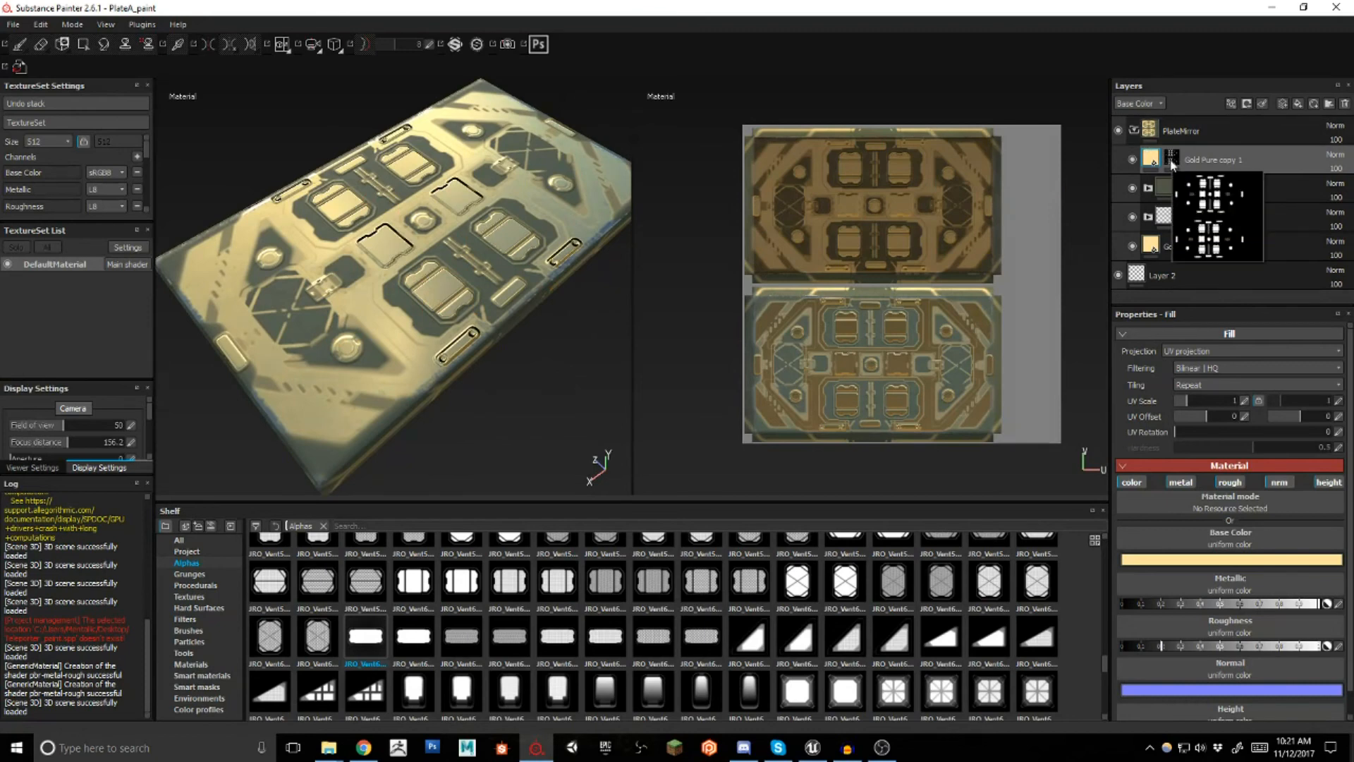
Examine the plate from several angles and distances to check how its gold and dark glyph areas catch the light
alt+drag(326, 233, 612, 317)
scroll(453, 291, down, 2)
scroll(452, 291, down, 2)
scroll(358, 388, up, 3)
alt+drag(424, 330, 308, 302)
scroll(455, 309, up, 2)
alt+middle_drag(550, 301, 480, 326)
alt+drag(480, 326, 404, 255)
mouse_move(370, 300)
alt+mouse_down()
mouse_move(381, 282)
mouse_move(364, 305)
alt+mouse_up()
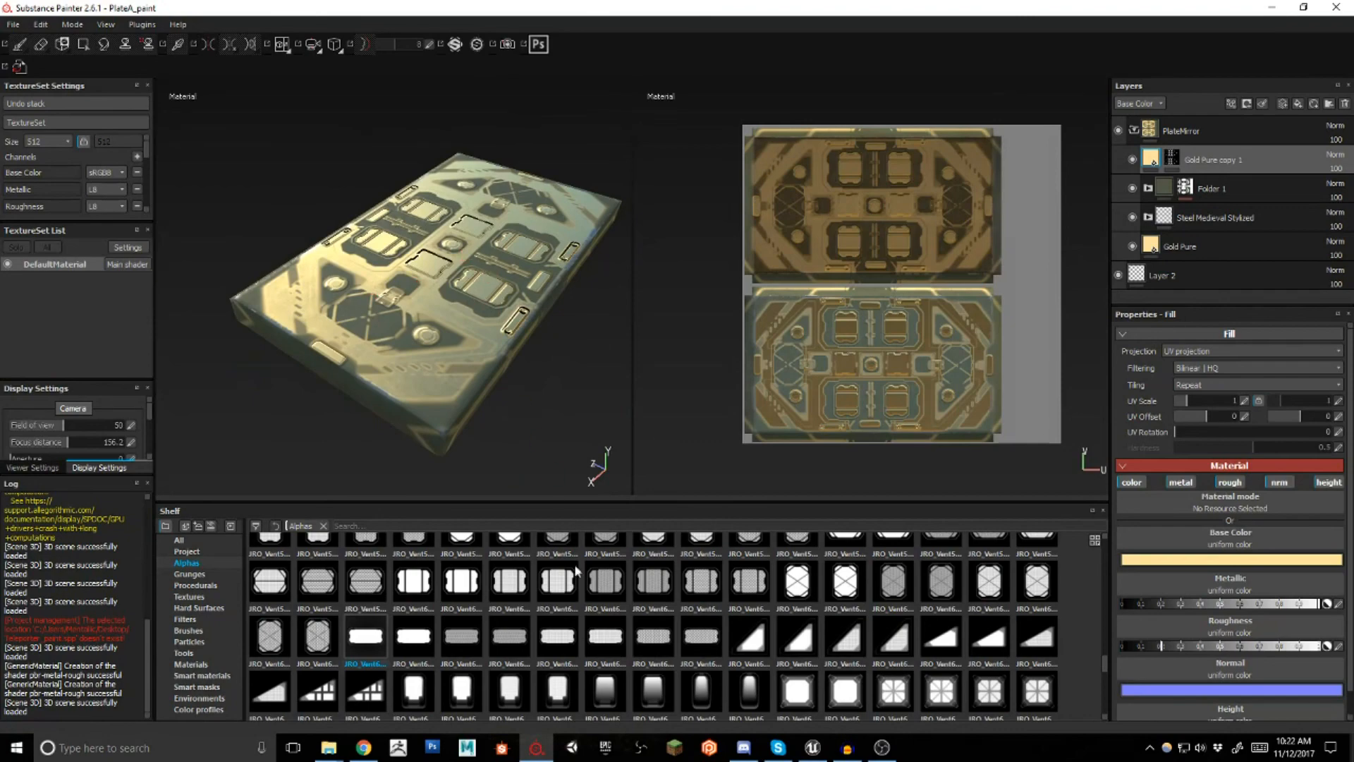
Switch to Unreal Editor and start a play session in the FirstPersonExampleMap level
click(812, 747)
right_drag(595, 306, 677, 214)
key(w)
click(536, 52)
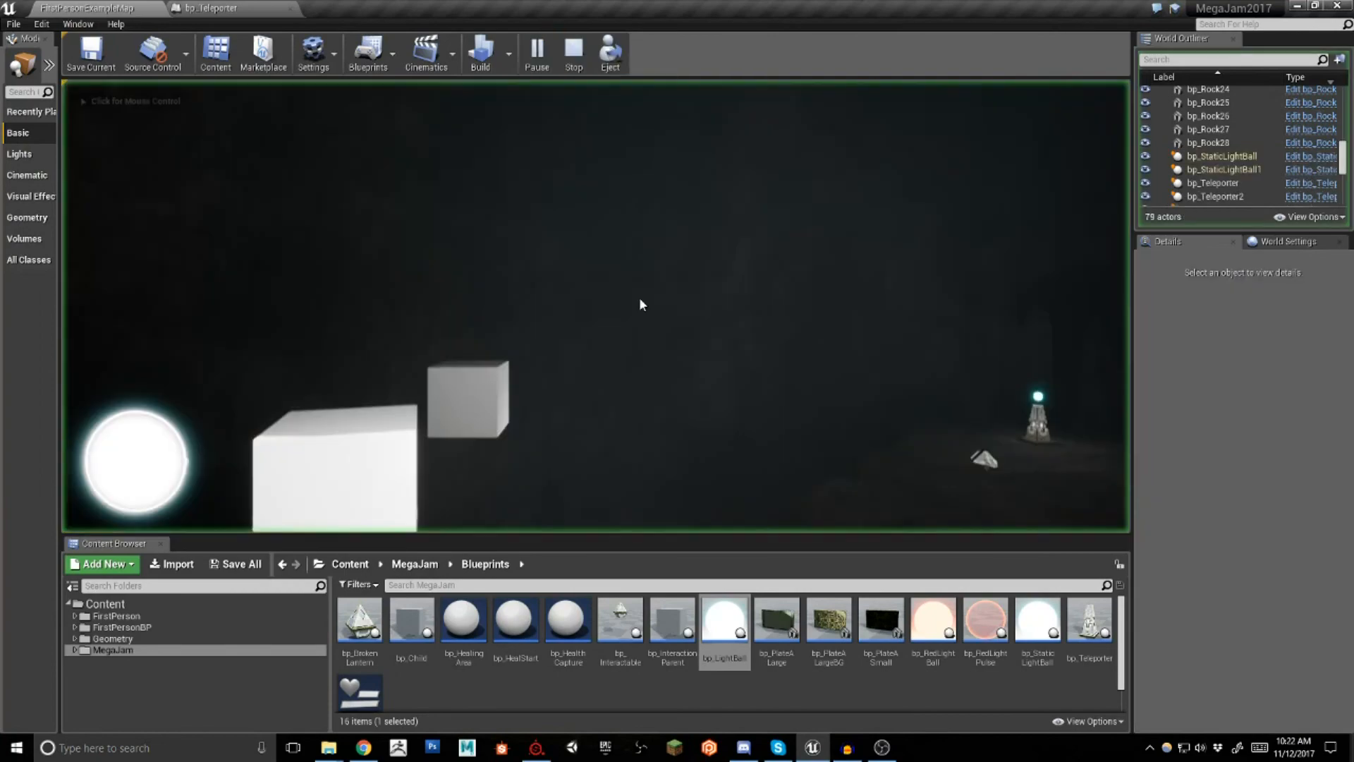
Walk up to the patterned gold plate beside the white cube and examine its surface under the light
key(w)
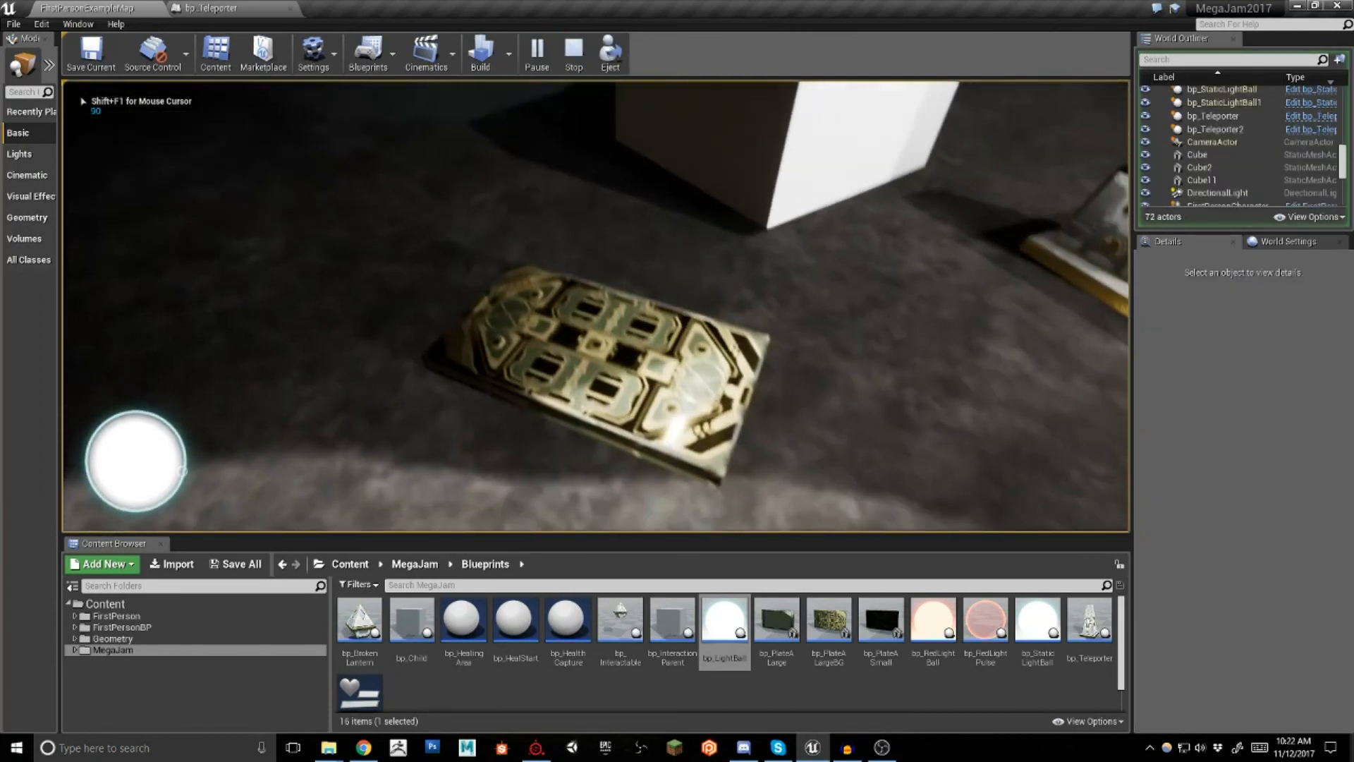
key(s)
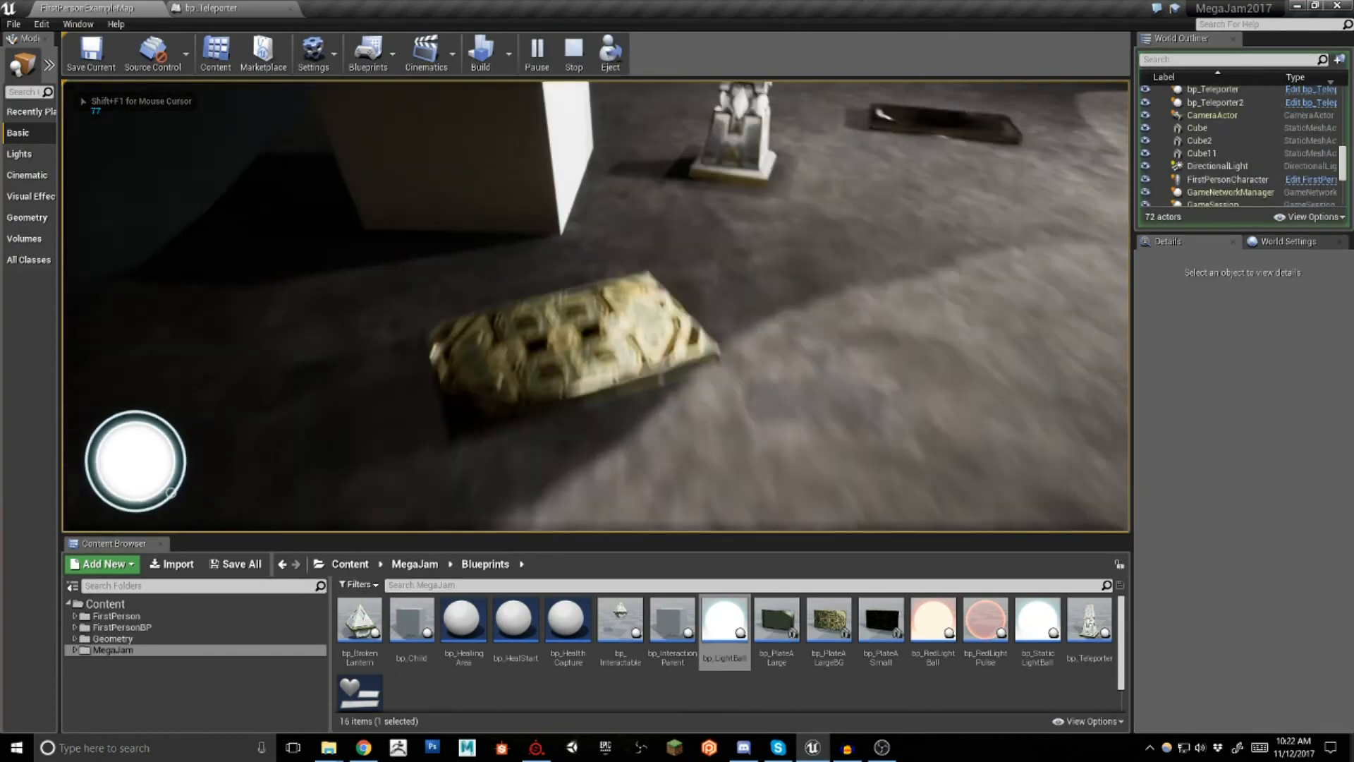
key(w)
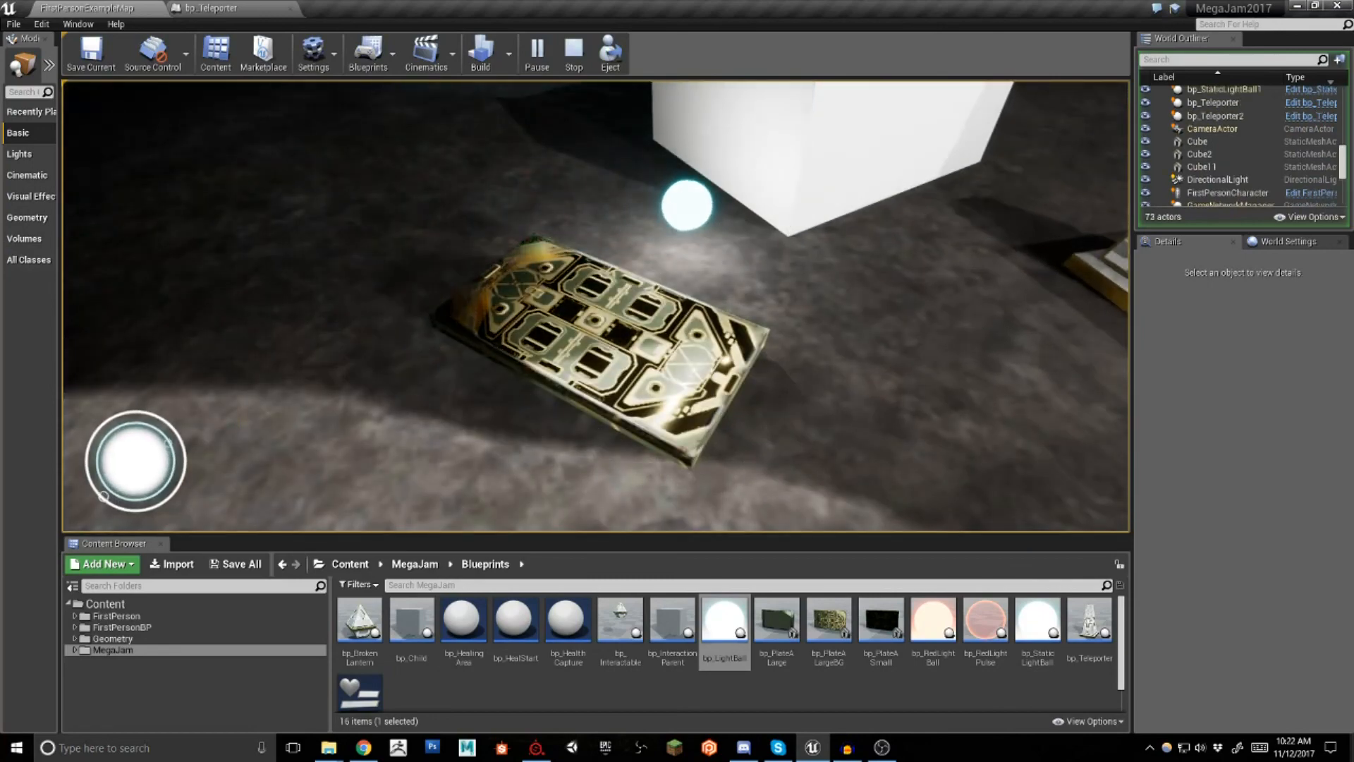
key(s)
Walk around the plain dark plate near the teleporter and examine its reflective surface and worn edges up close
key(w)
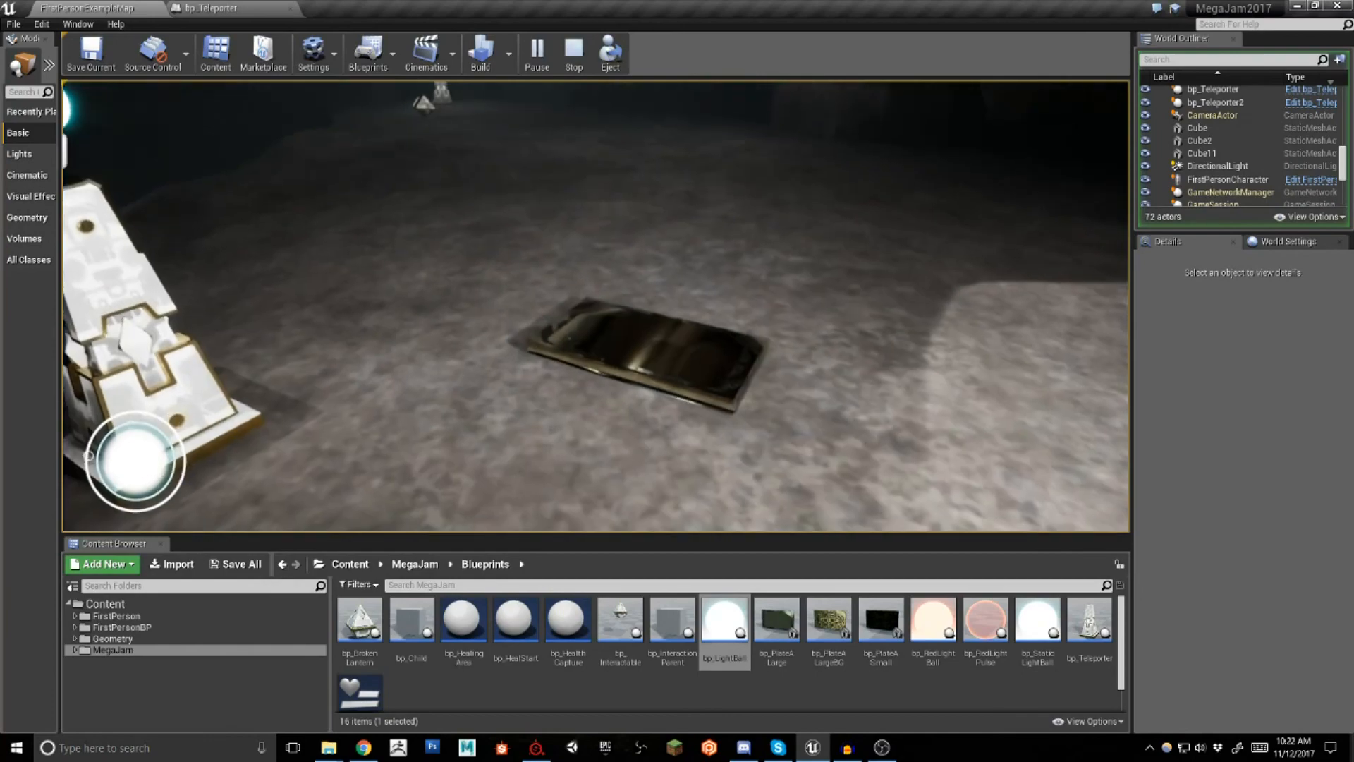
key(d)
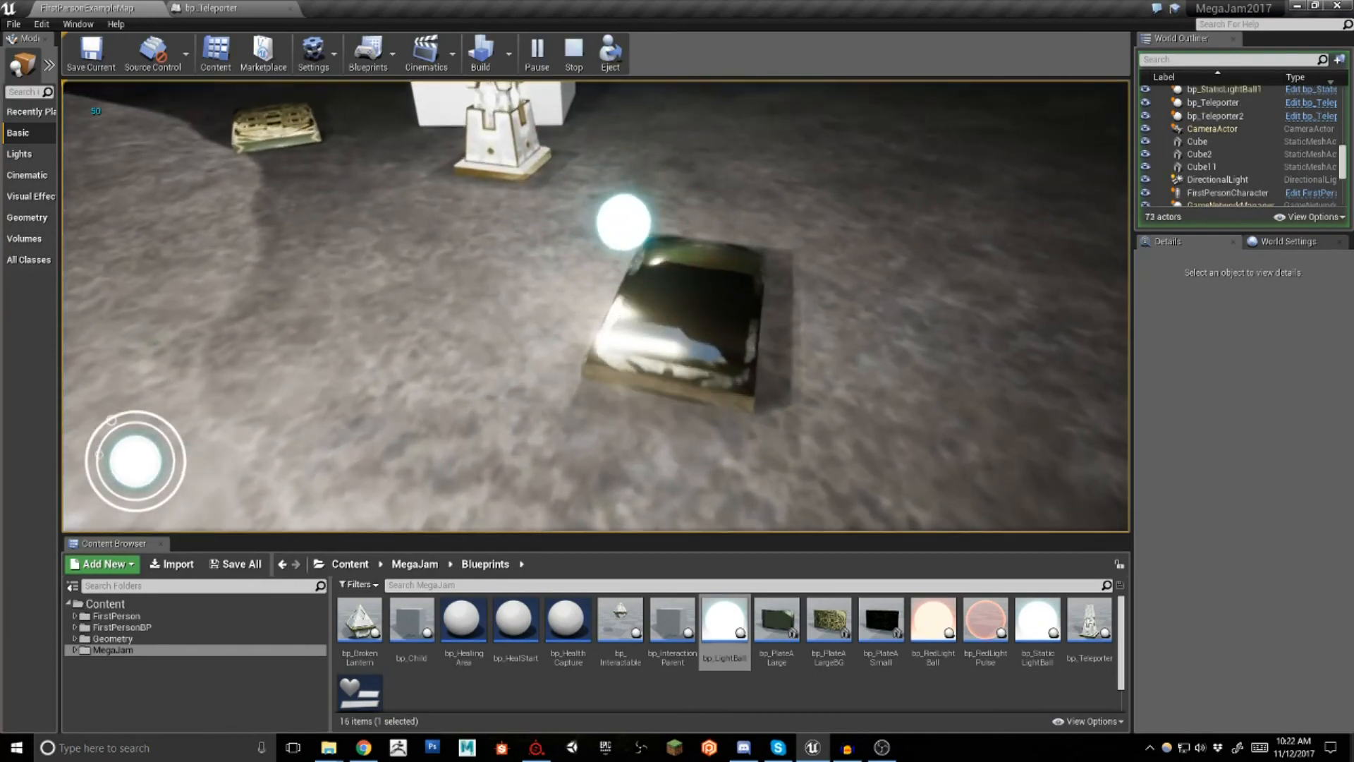
key(s)
key(w)
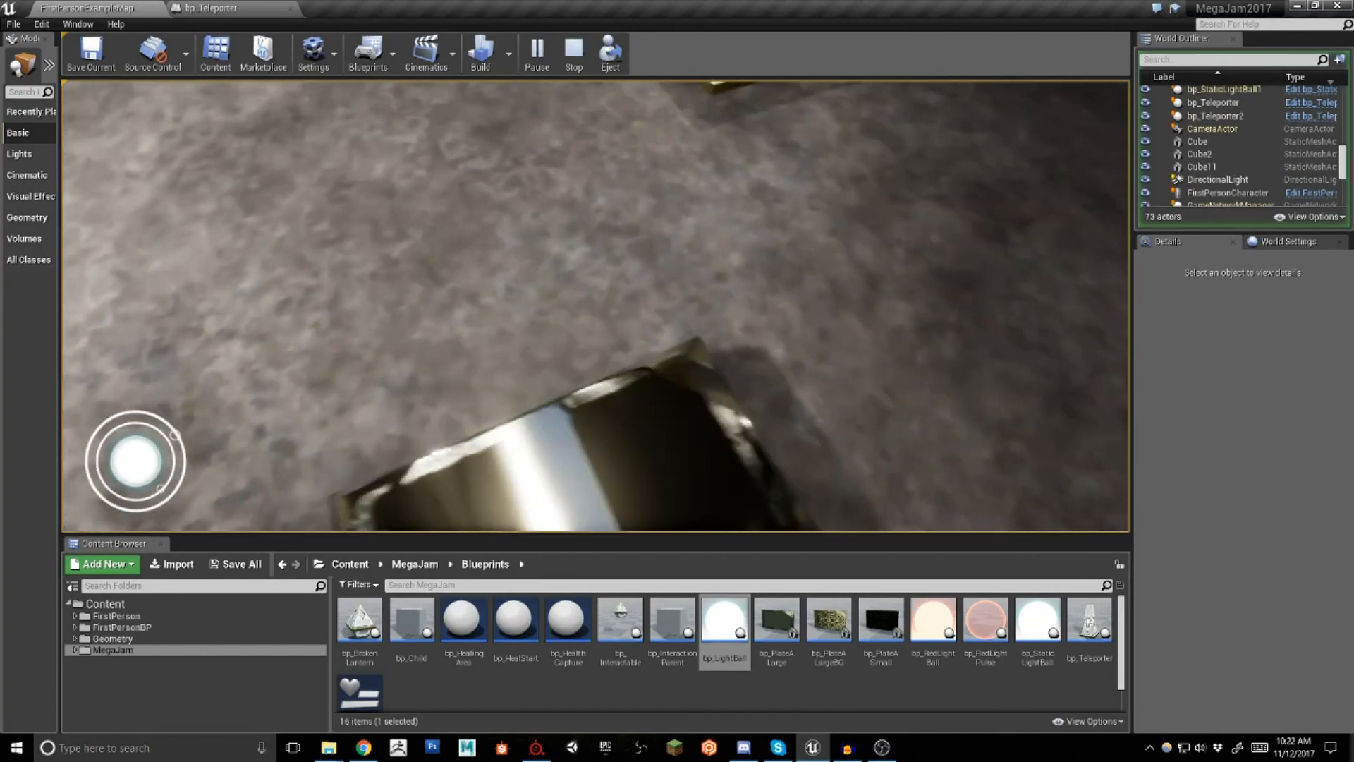
key(s)
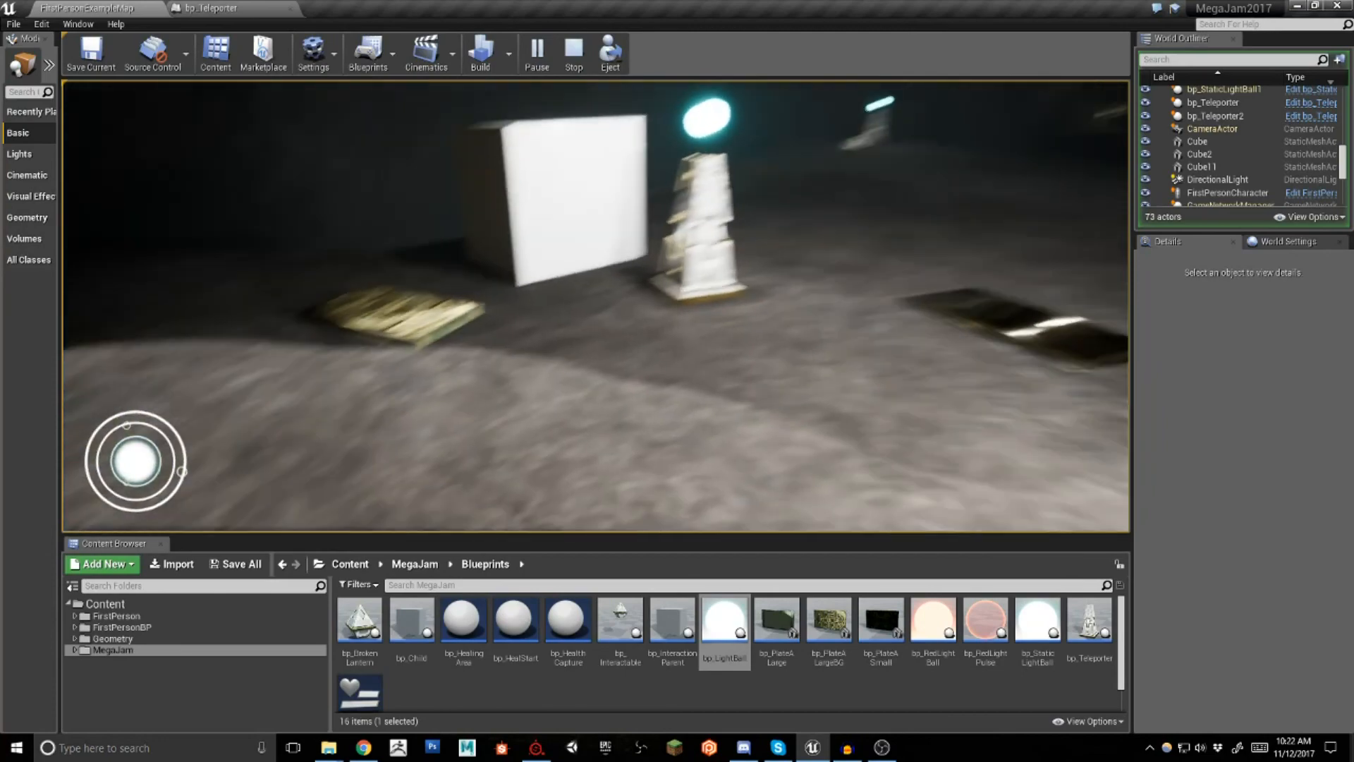
Approach the teleporter beside the white cube and beam across to its linked teleporter
key(w)
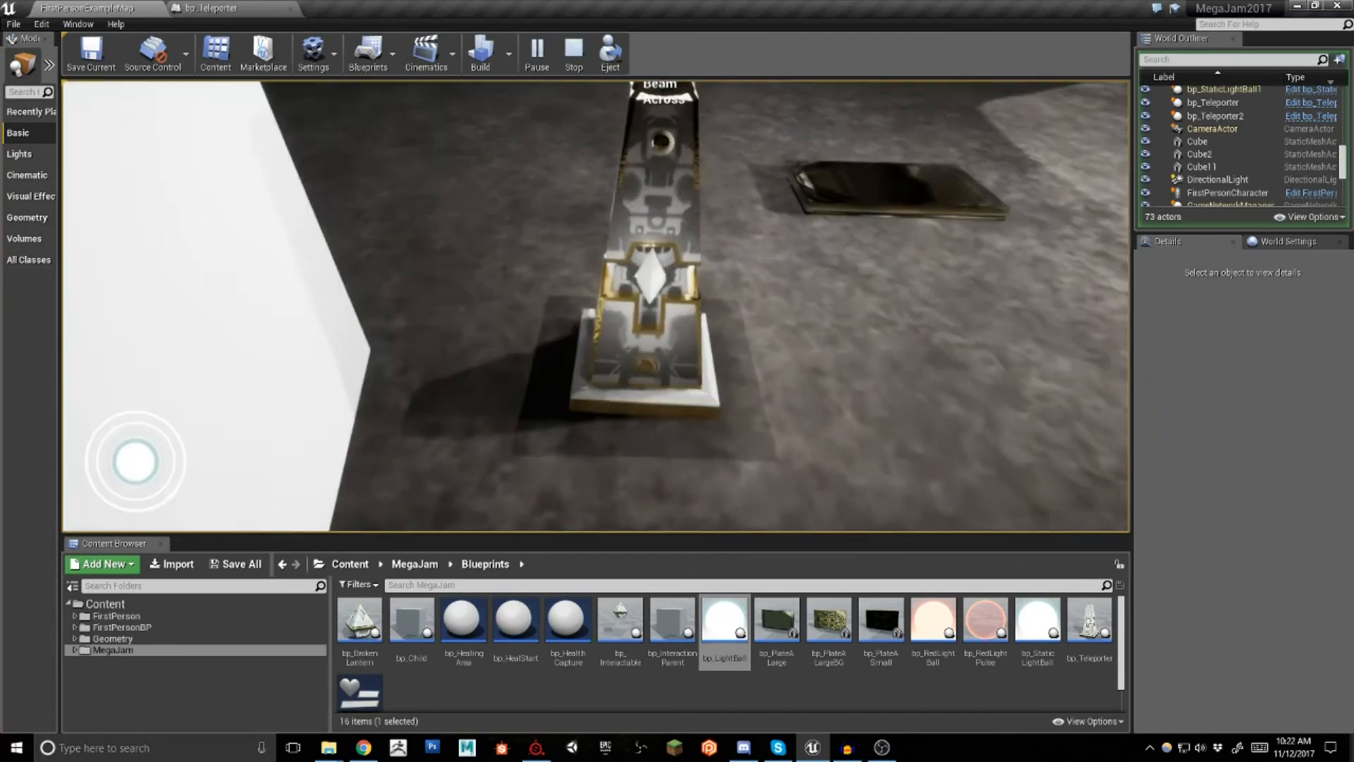
key(e)
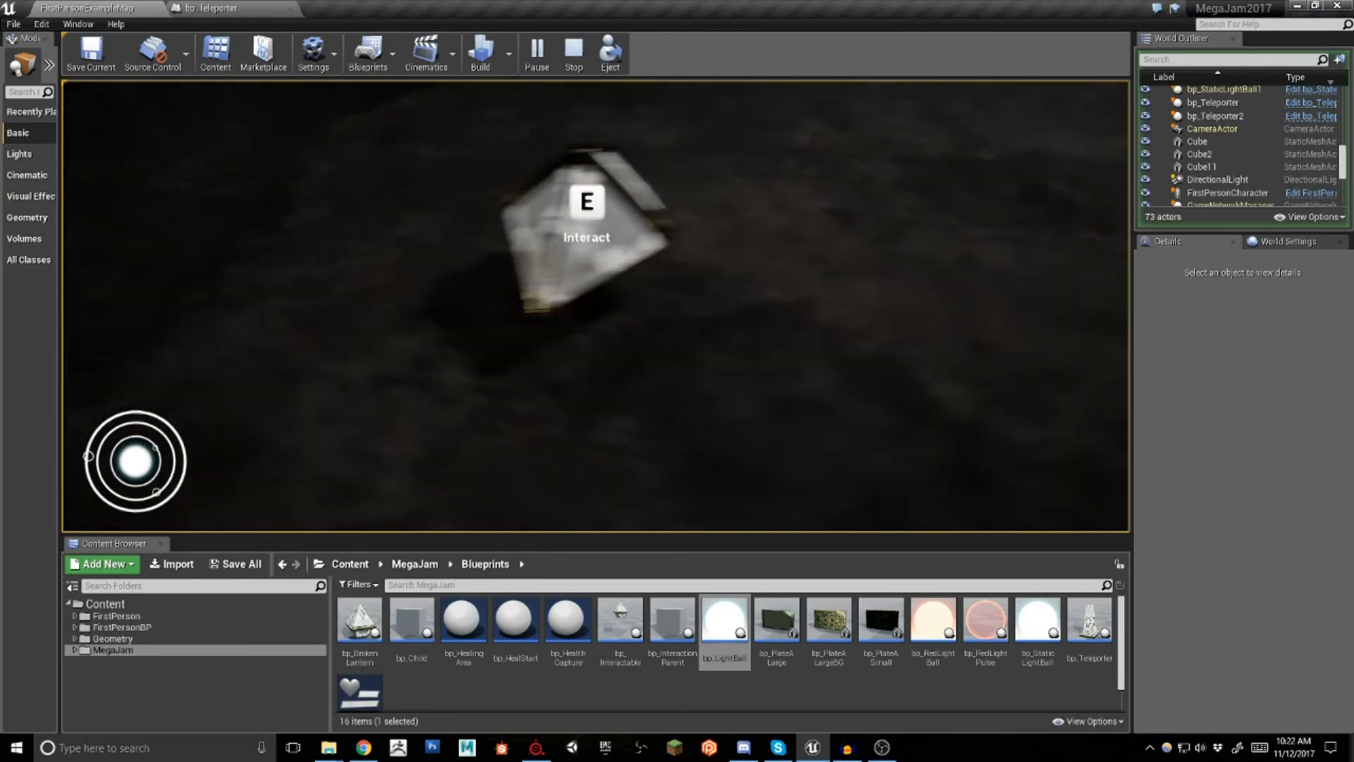
key(w)
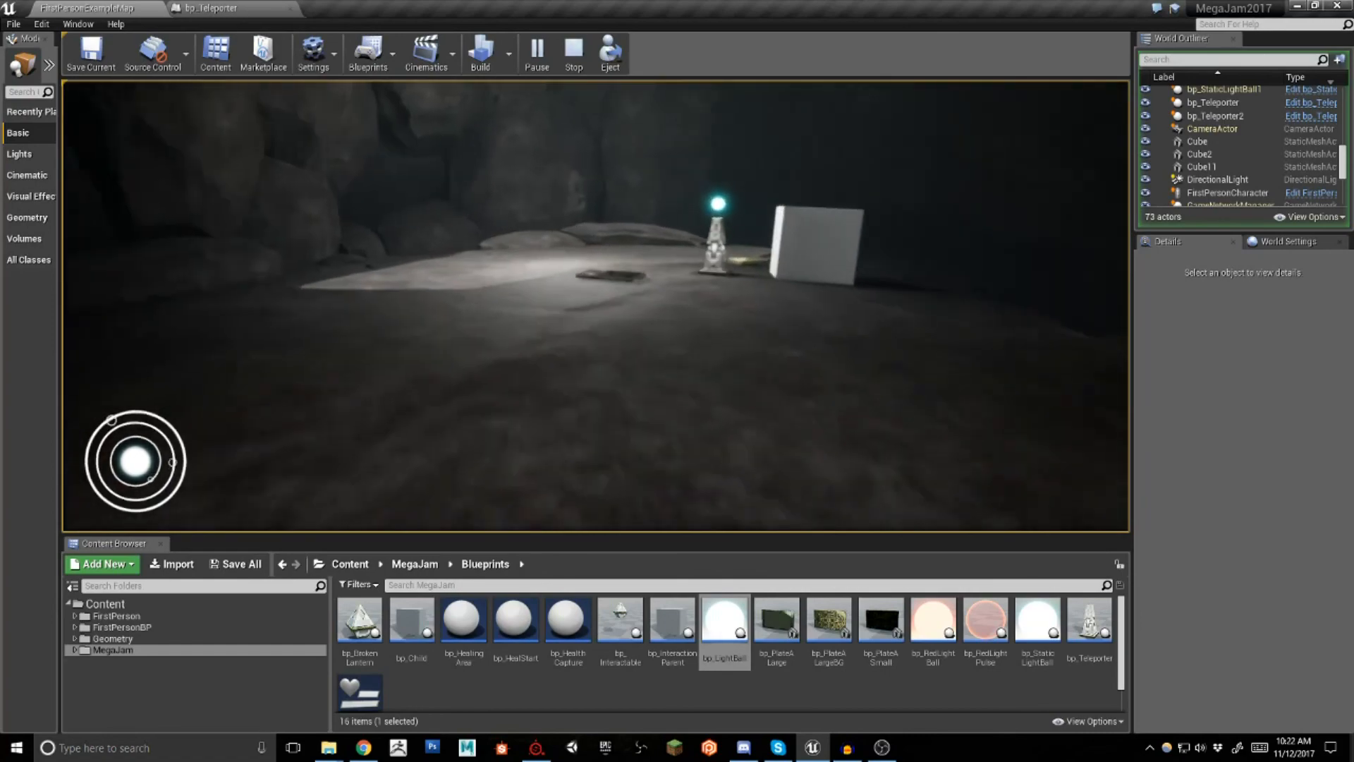
Return to the white cube's teleporter, view it and the nearby gold plate from several sides, and trigger Beam Across again
key(w)
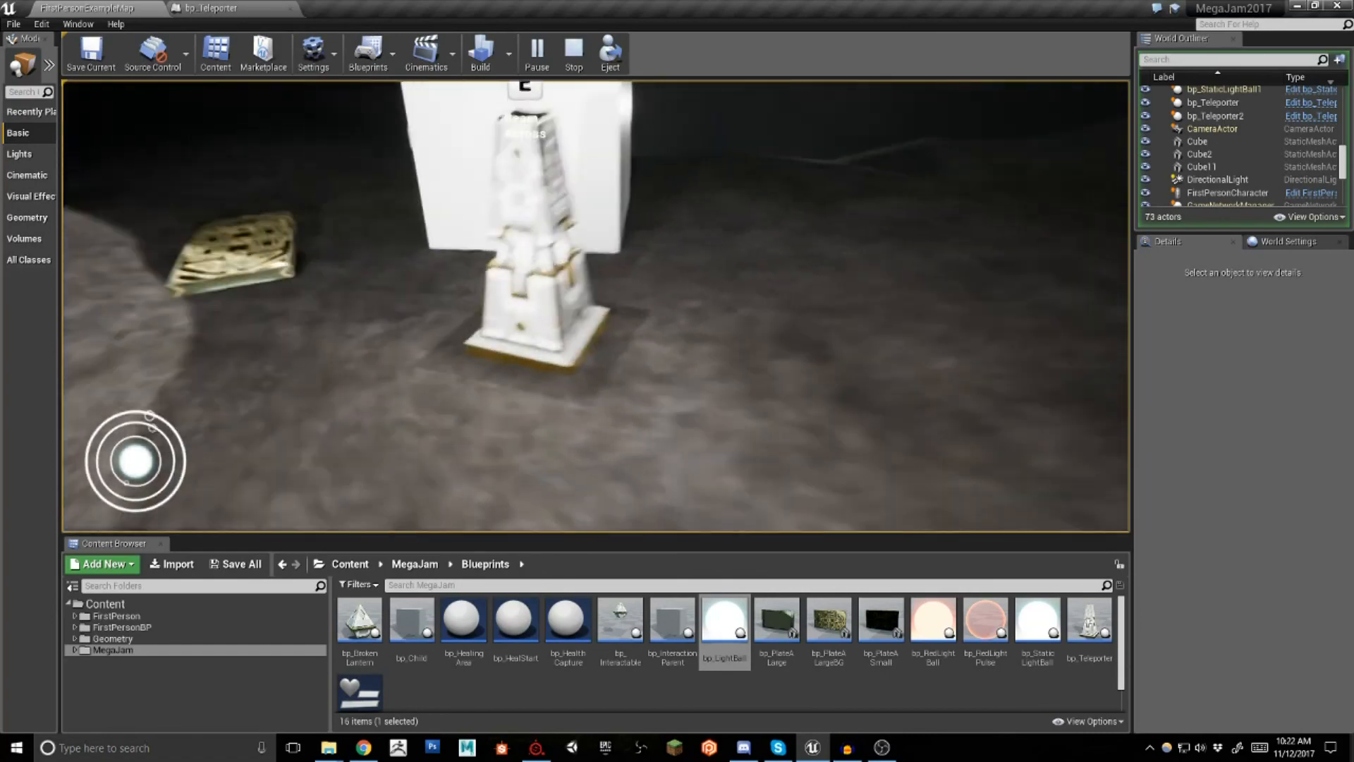
key(w)
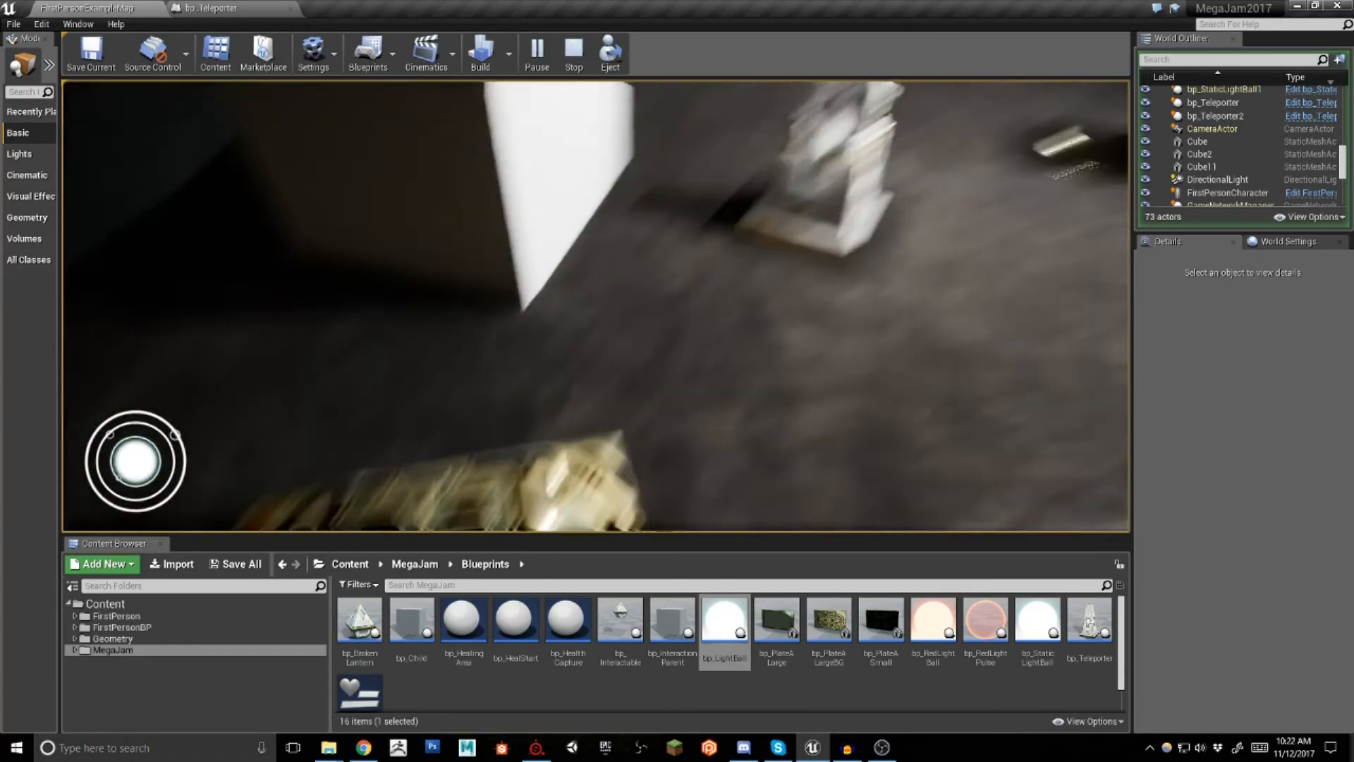
key(d)
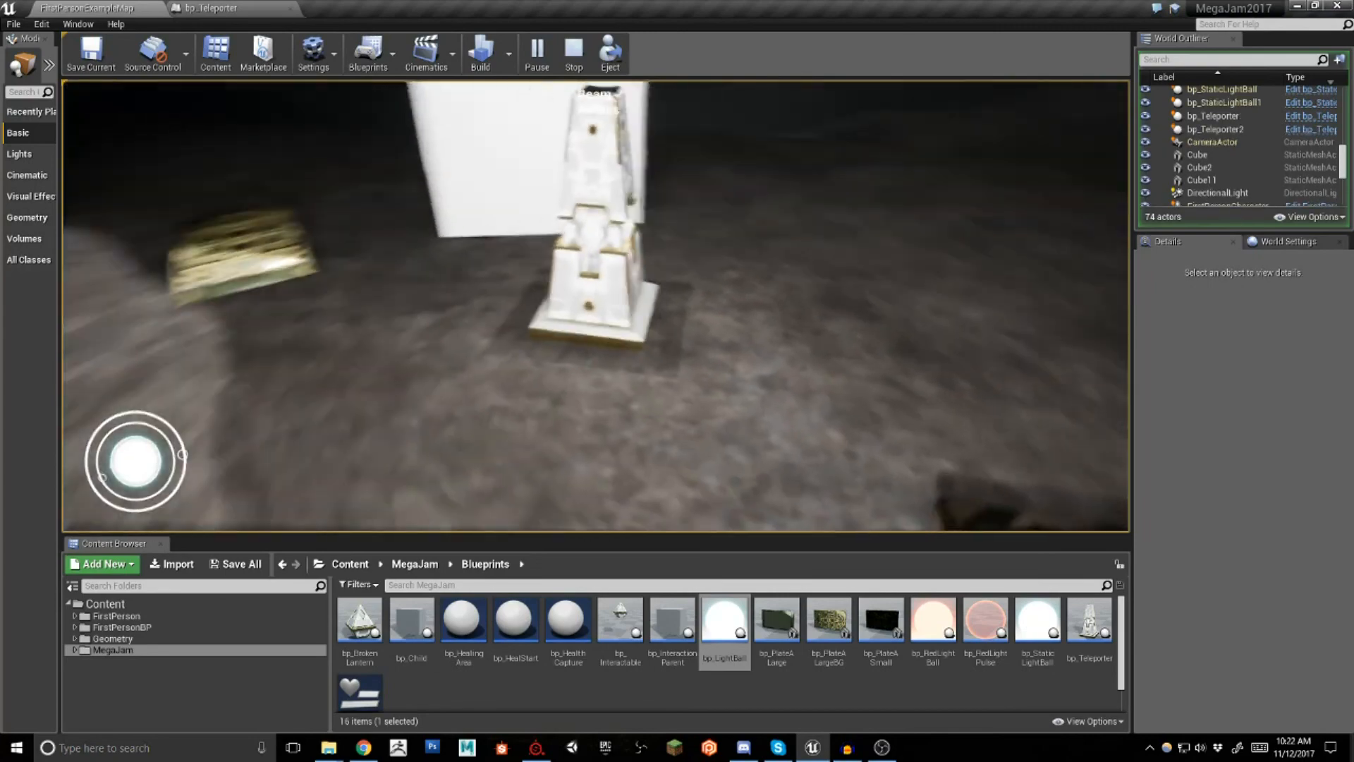
key(w)
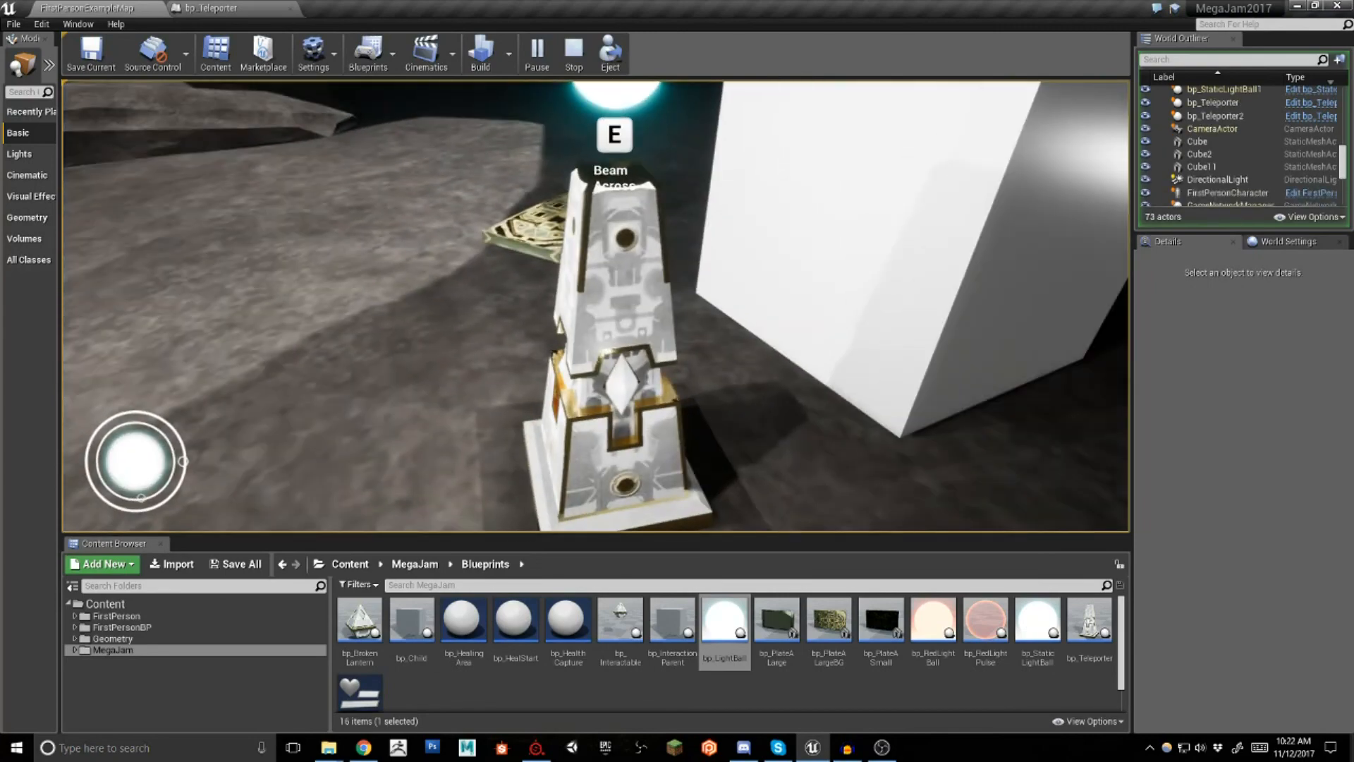
key(e)
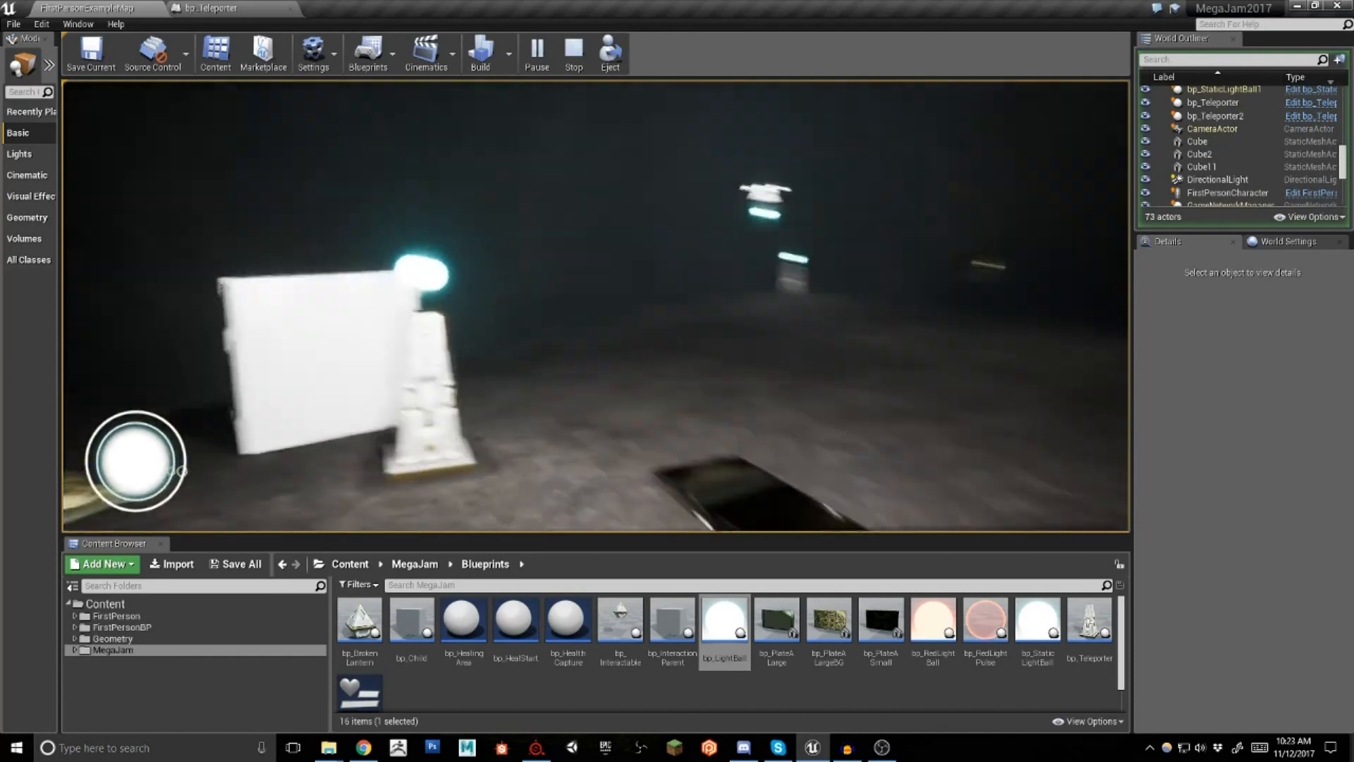
Walk to the reflective plate standing by the cave wall, examine its surface, and end the play session
key(w)
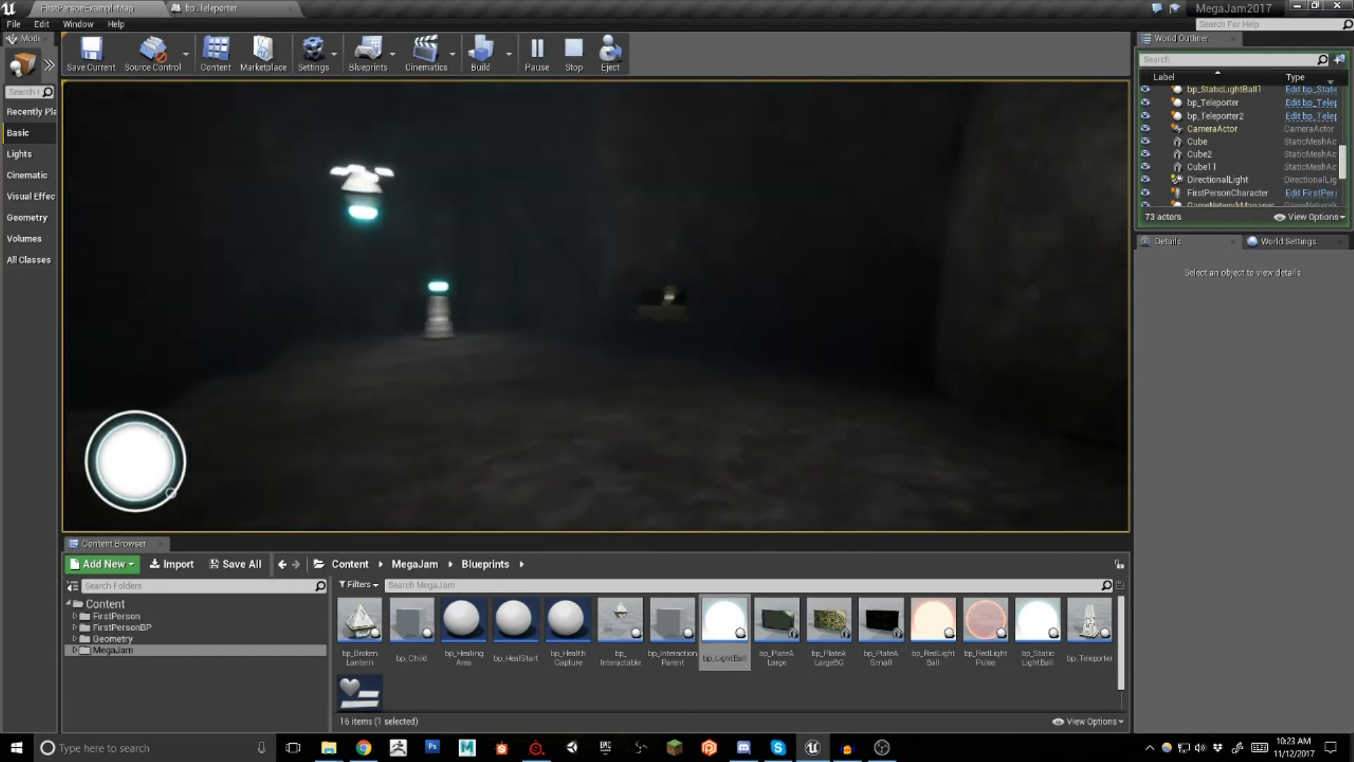
key(w)
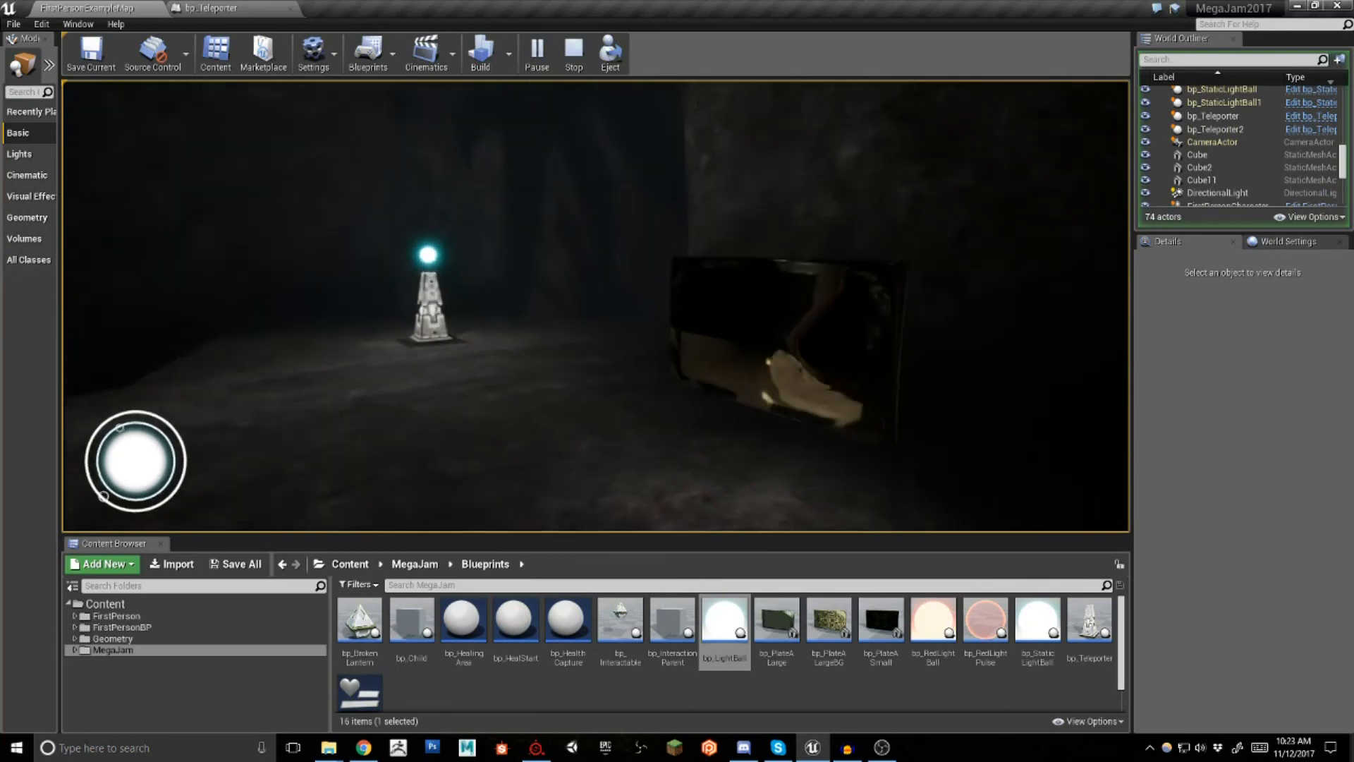
key(s)
key(w)
key(s)
key(Escape)
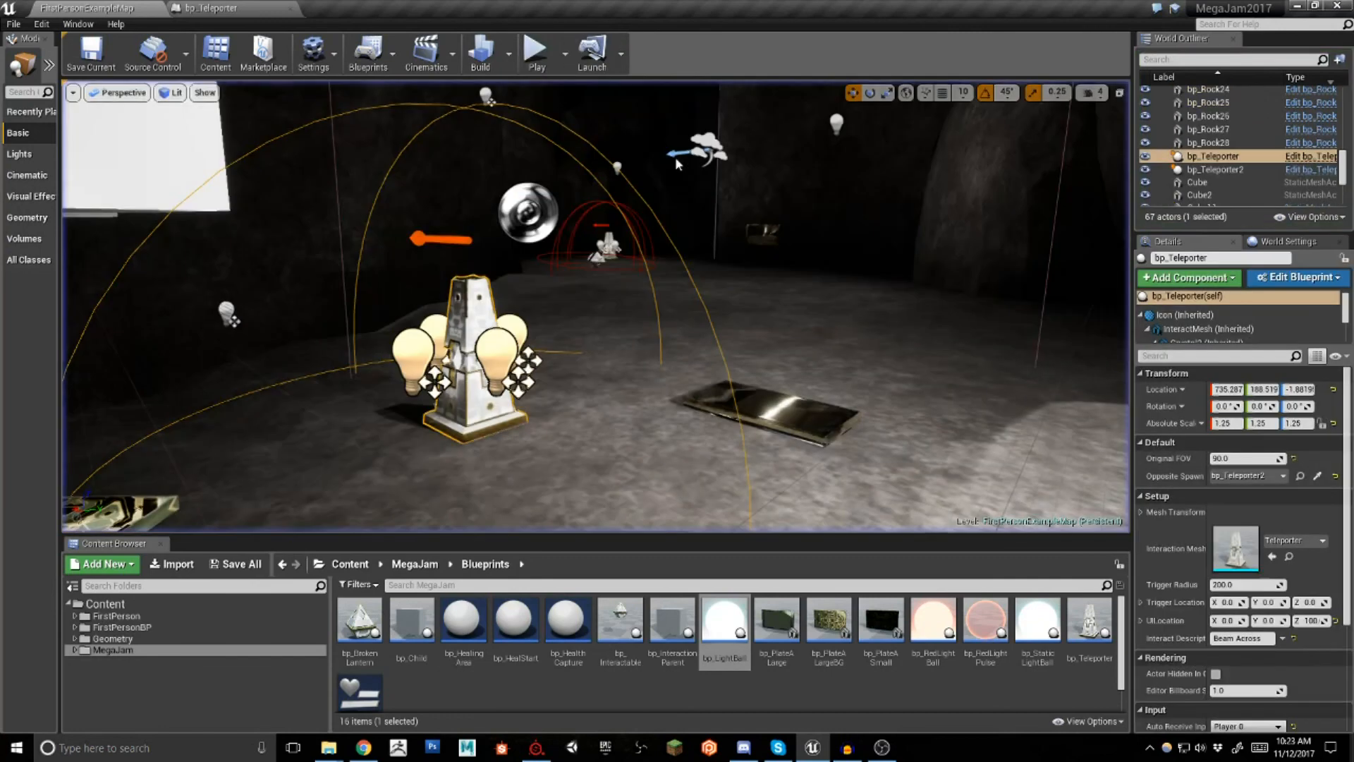